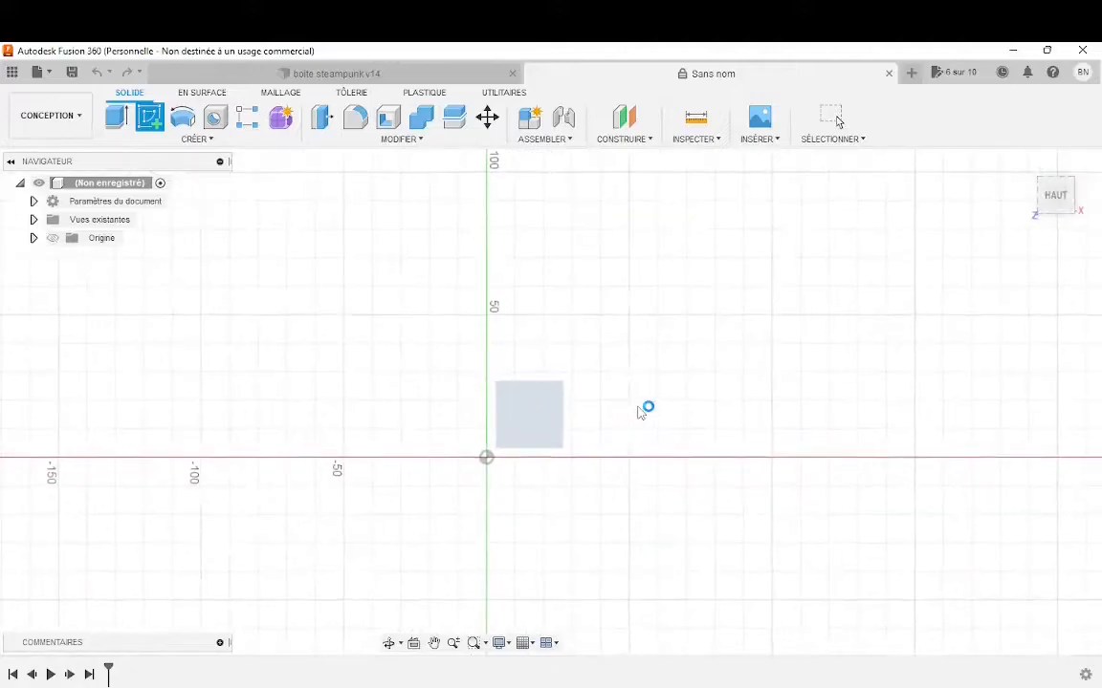
Sketch a circle centred on the origin in the horizontal plane and dimension its diameter at 80 mm.
click(149, 116)
click(485, 459)
click(574, 358)
key(d)
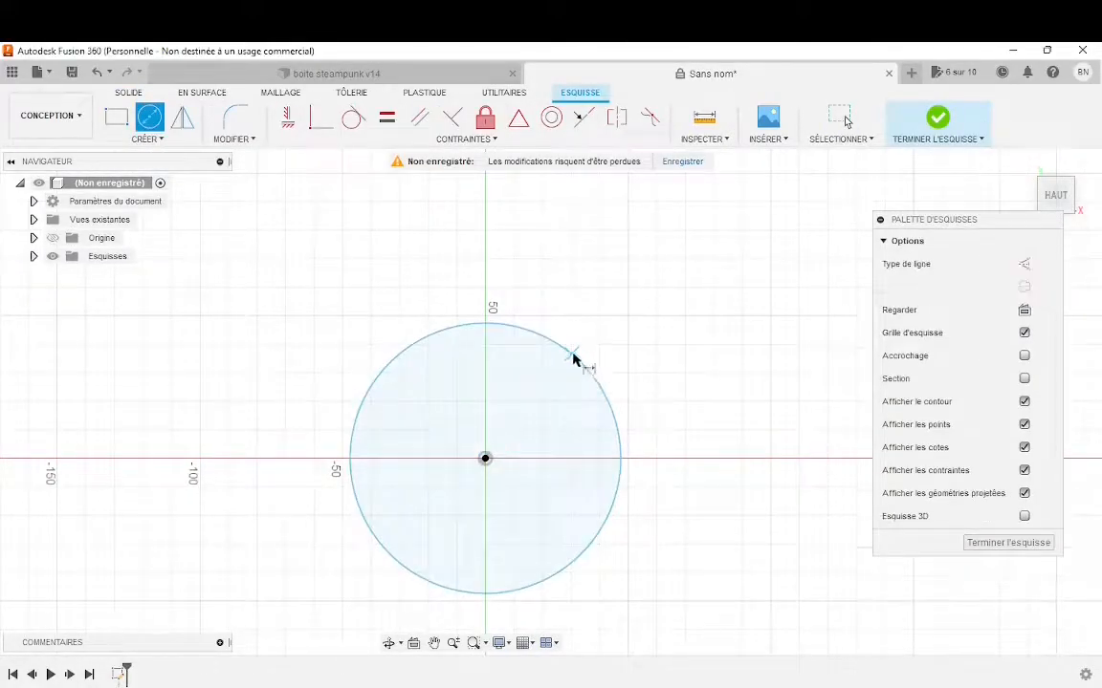
click(573, 361)
click(585, 346)
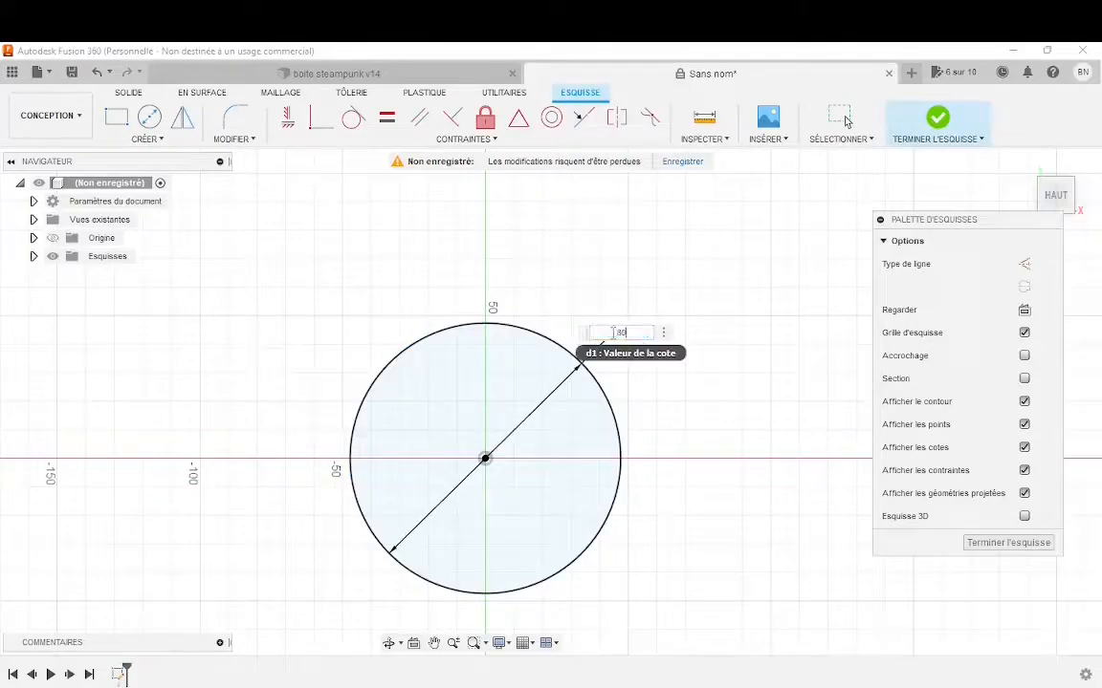
key(Return)
Extrude the 80 mm circle upward into a tall solid cylinder as a new body.
click(127, 92)
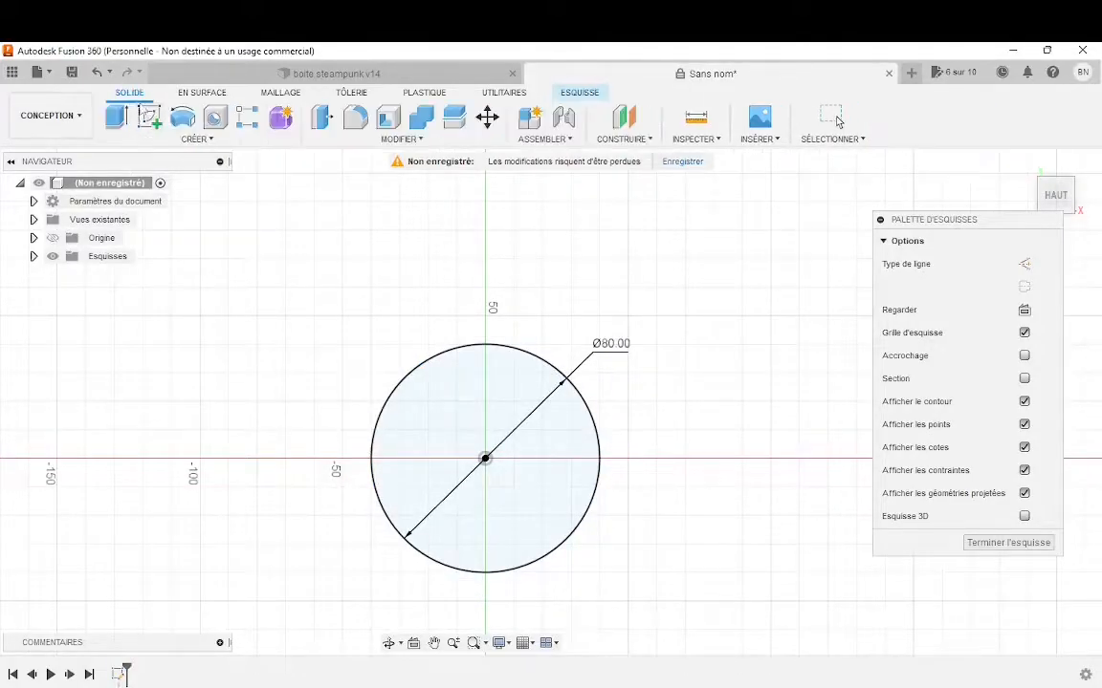
click(117, 117)
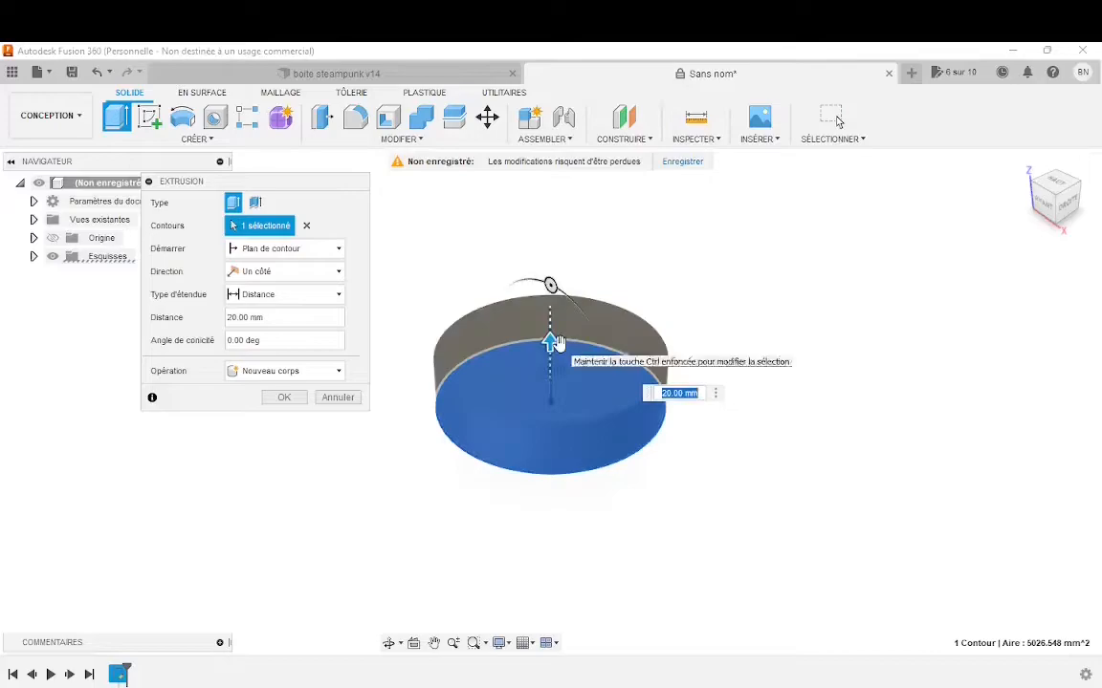
key(Return)
scroll(572, 367, down, 5)
scroll(679, 301, up, 2)
Start a new sketch on the horizontal plane and draw a small circle outside the cylinder, near the negative X axis.
click(148, 117)
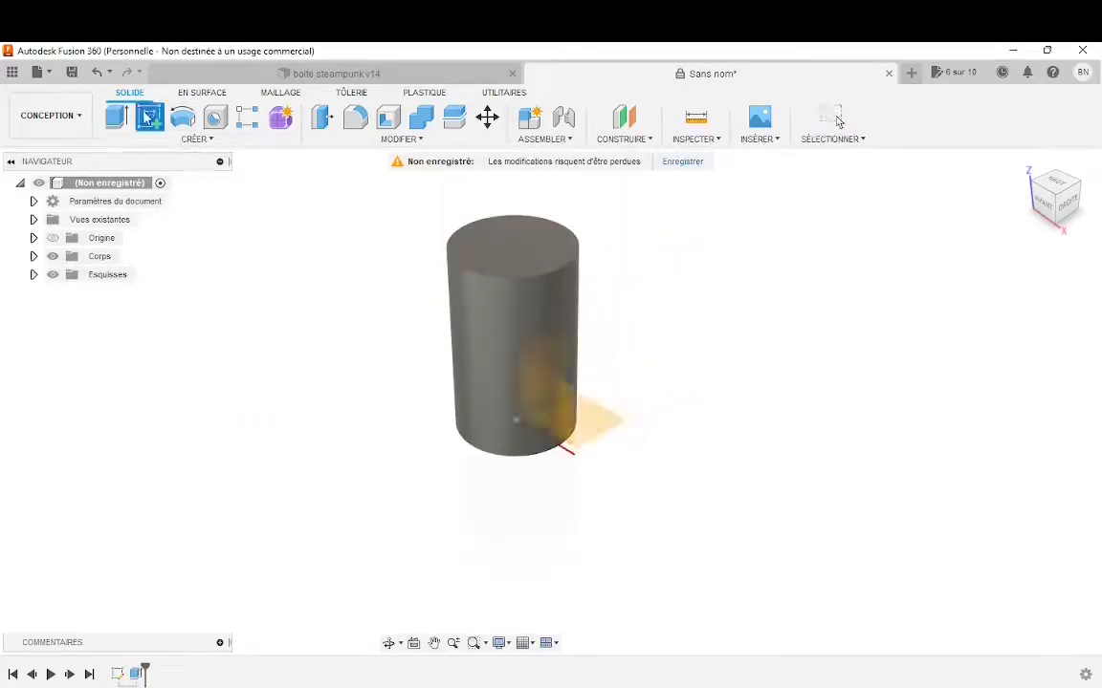
click(586, 419)
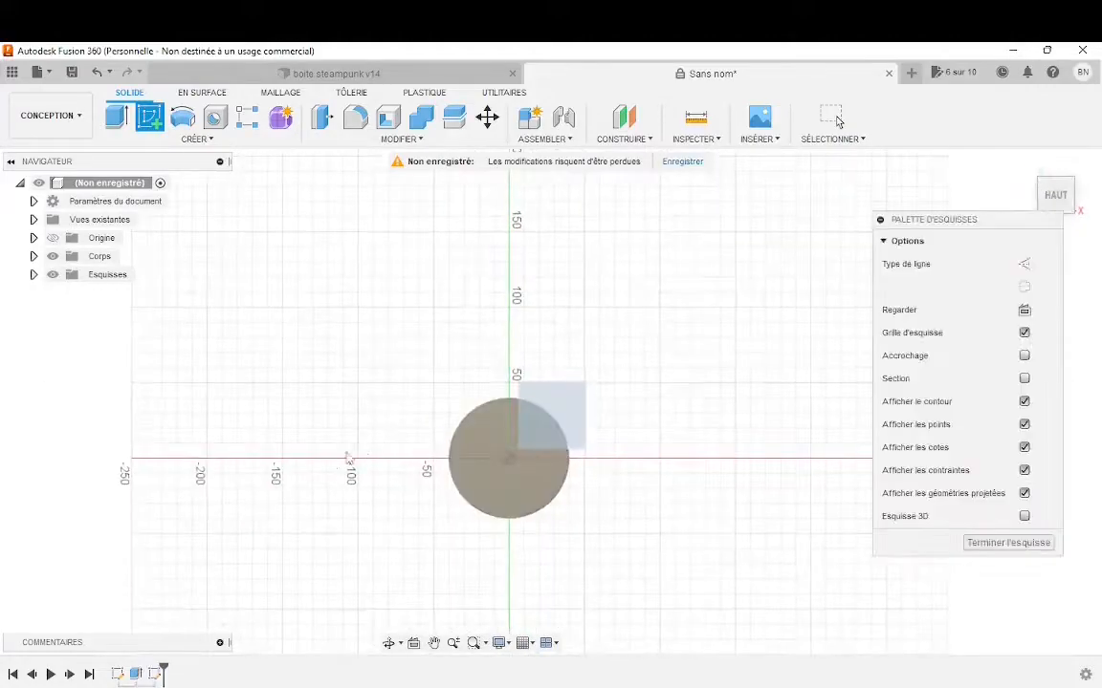
scroll(233, 499, up, 3)
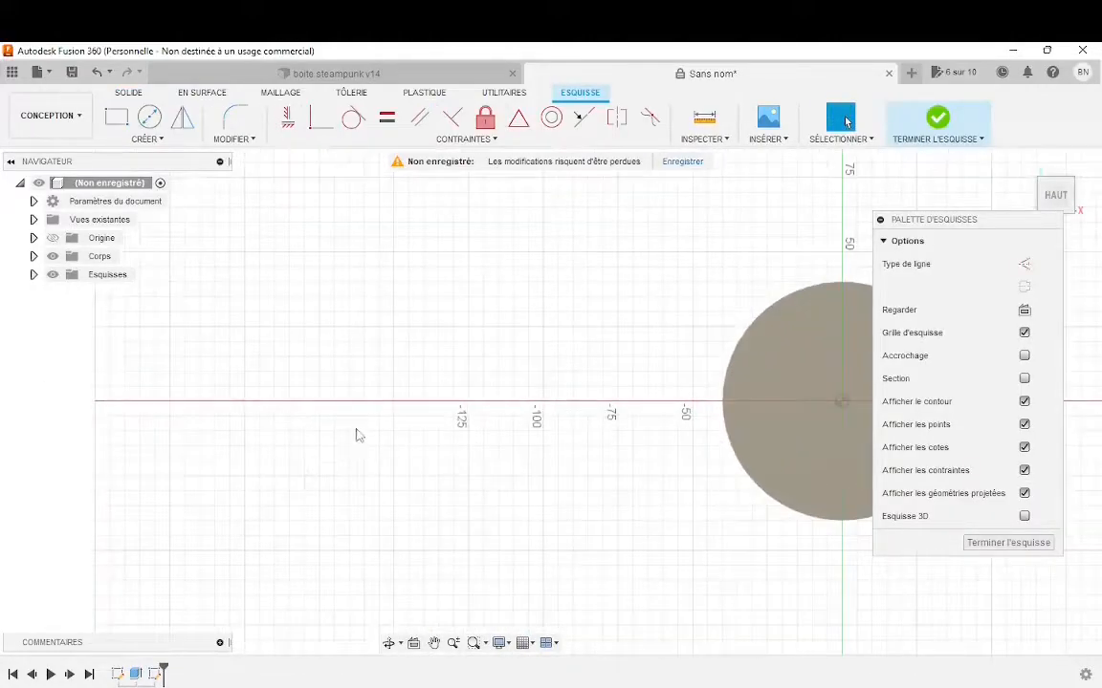
click(149, 117)
scroll(483, 401, up, 2)
click(505, 402)
click(525, 334)
scroll(535, 325, up, 2)
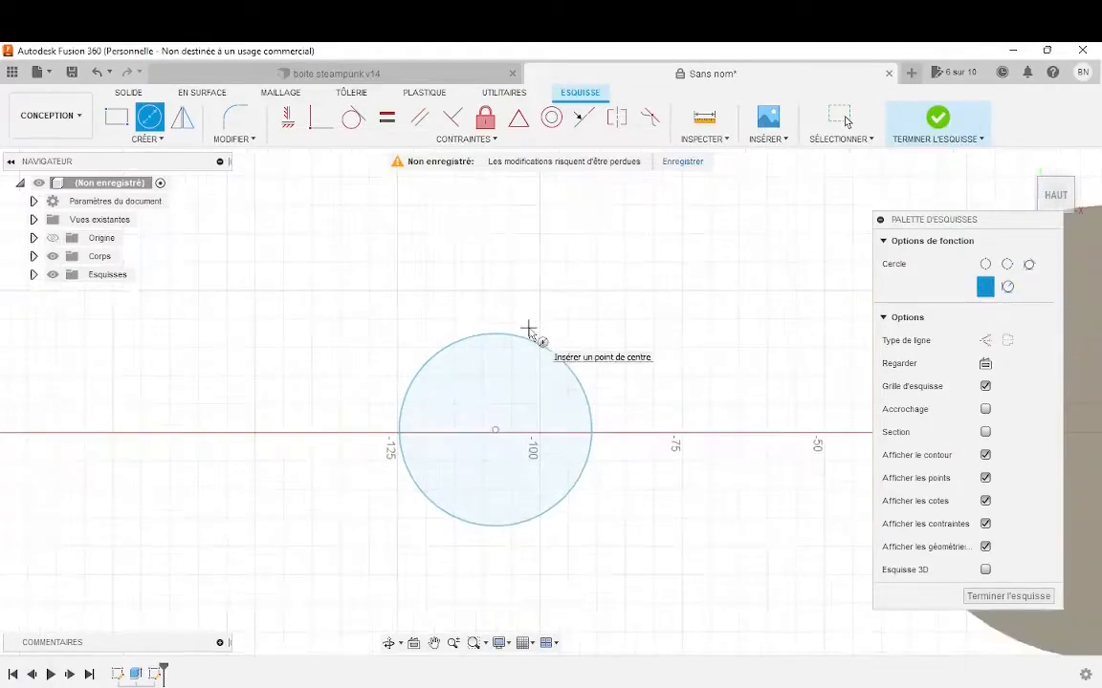
Dimension the small circle's diameter at 40 mm.
key(d)
click(543, 352)
click(573, 326)
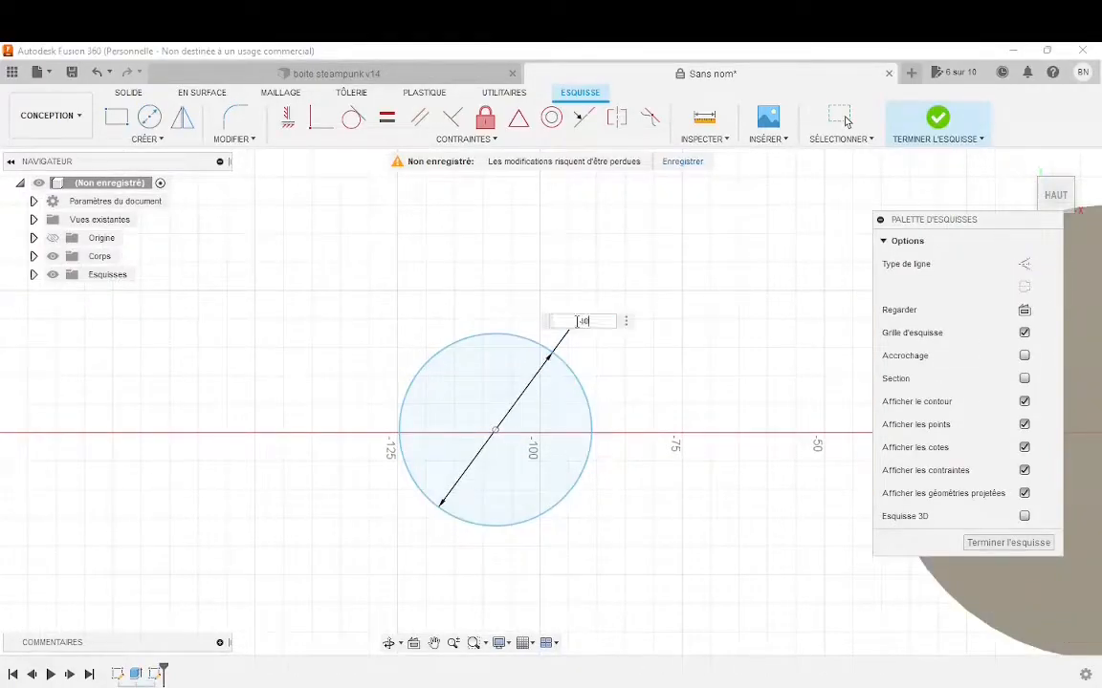
key(Return)
Draw a vertical line about 33 mm long from the 40 mm circle's centre up past its edge.
scroll(575, 313, up, 2)
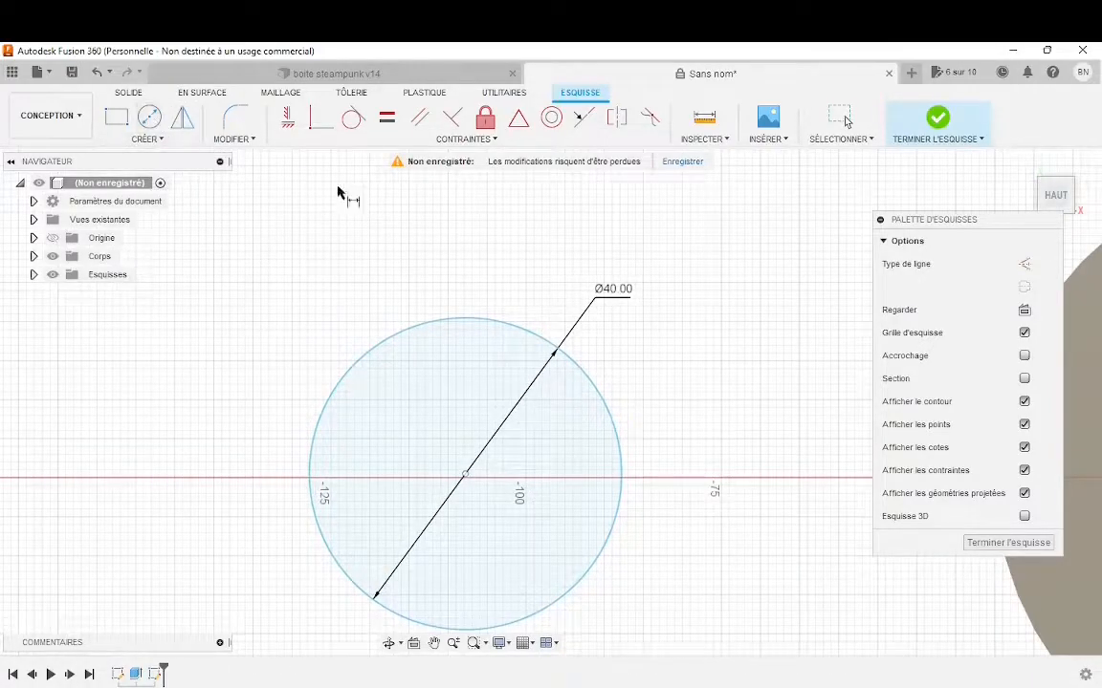
click(465, 476)
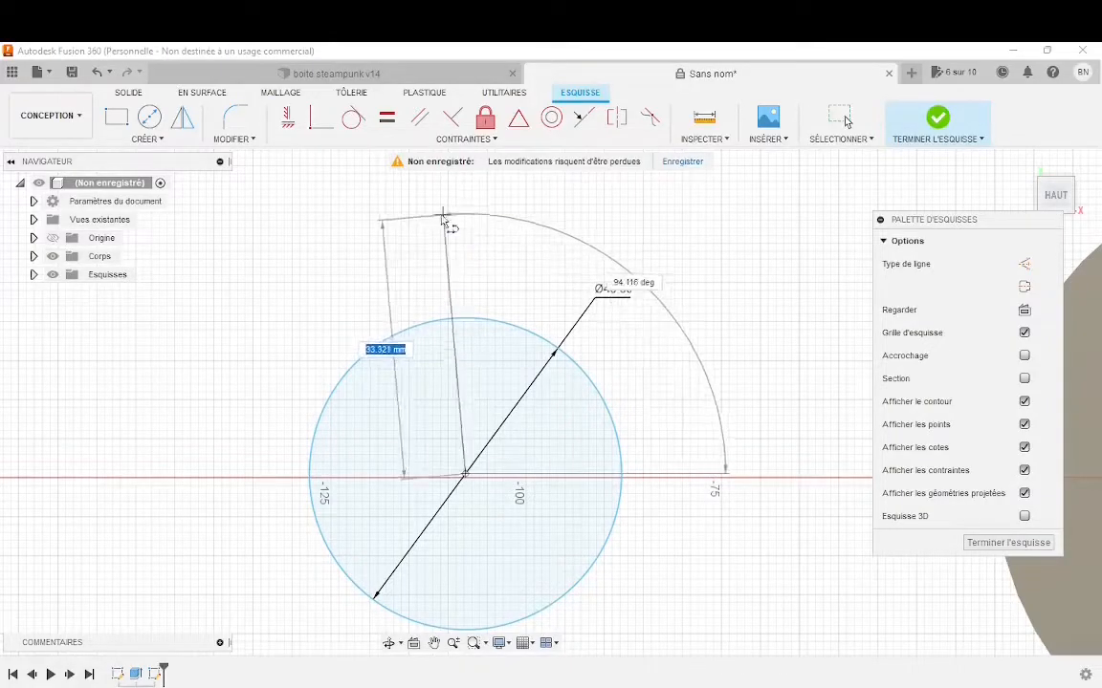
scroll(471, 218, up, 3)
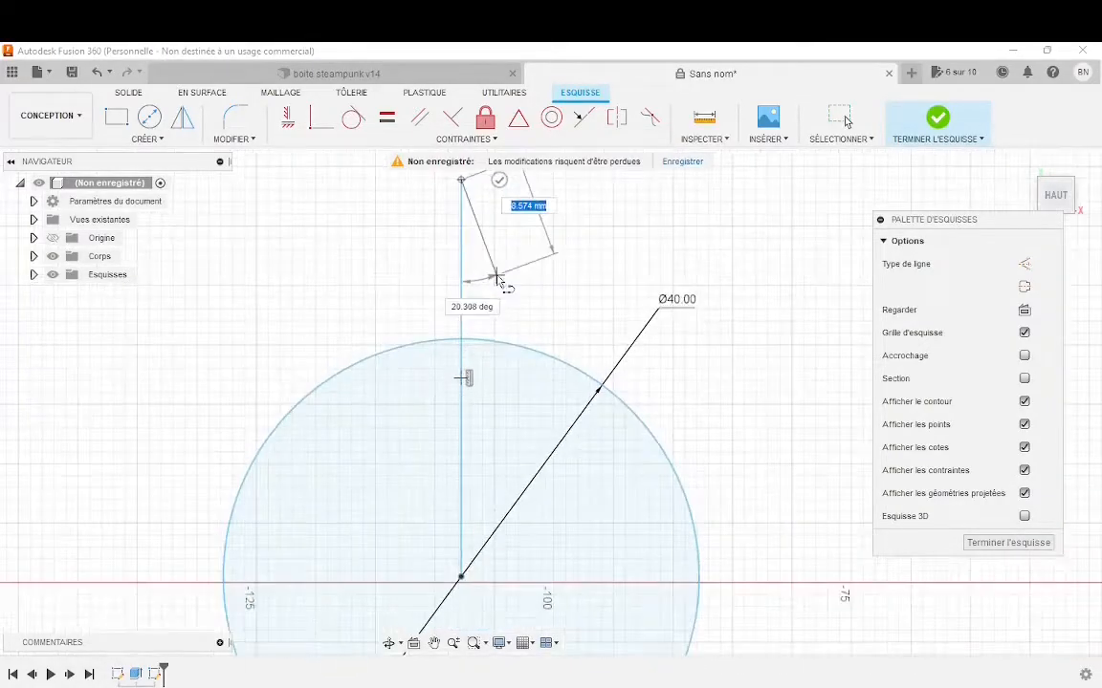
key(Escape)
Sketch half a tooth above the circle: a short horizontal top from the vertical line and a slanted flank down to the circle.
scroll(479, 304, up, 2)
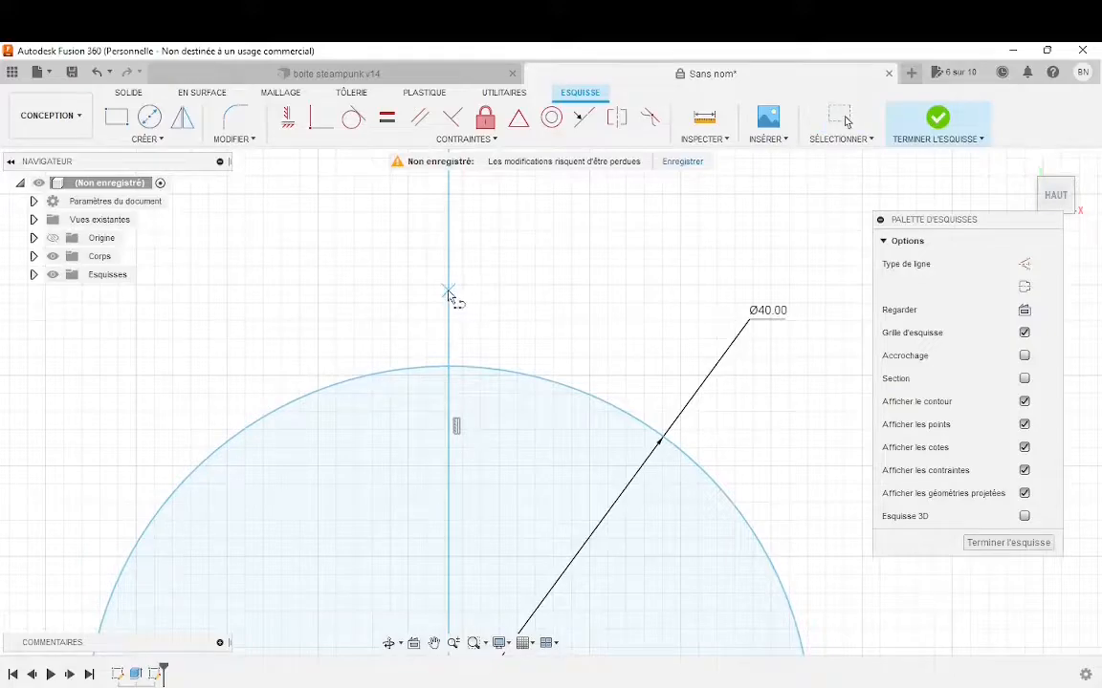
click(447, 290)
click(481, 291)
click(521, 374)
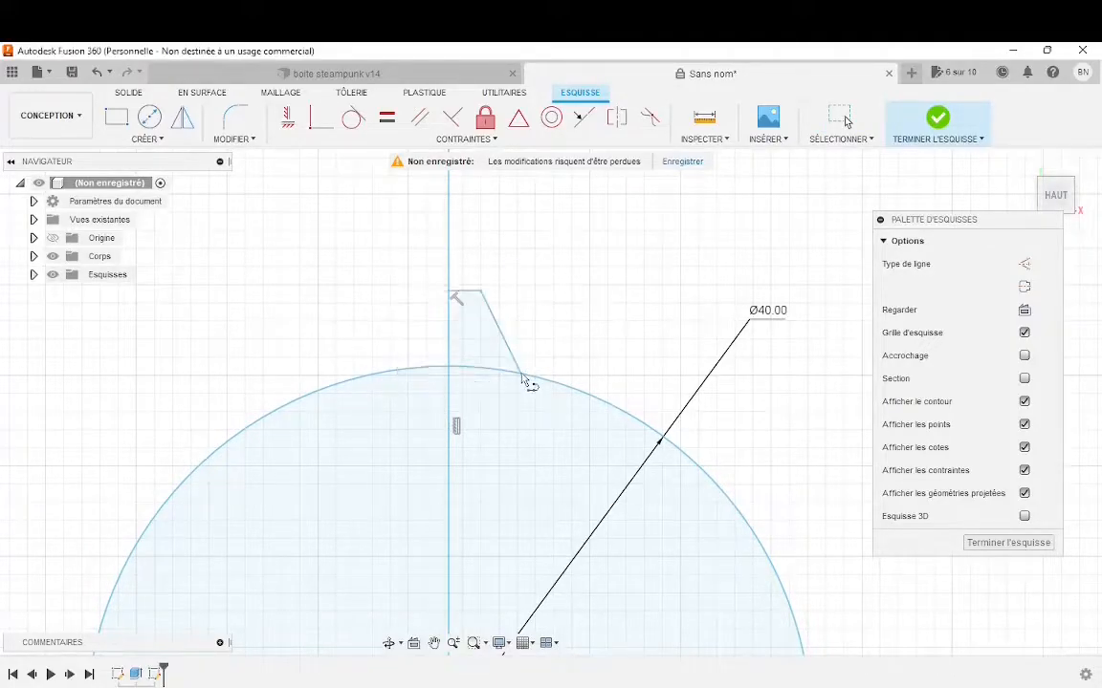
Dimension the half tooth from the vertical line: 1 mm for the top width and 3 mm to the flank's foot.
click(464, 296)
click(478, 276)
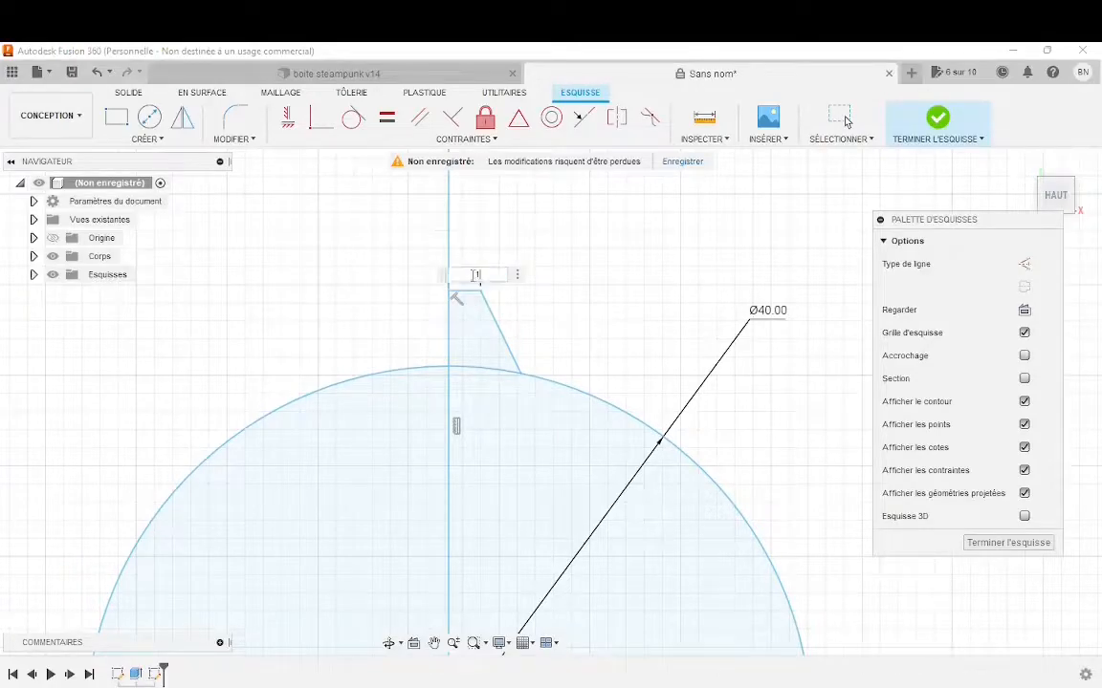
text(1)
key(Return)
click(507, 372)
click(450, 376)
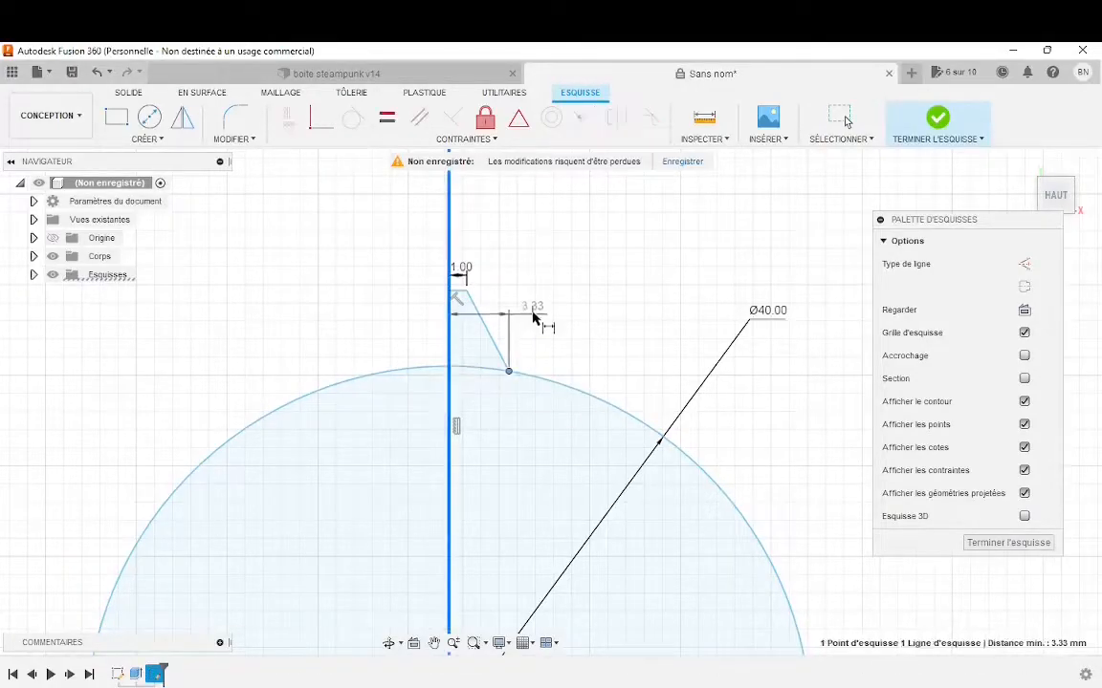
click(539, 315)
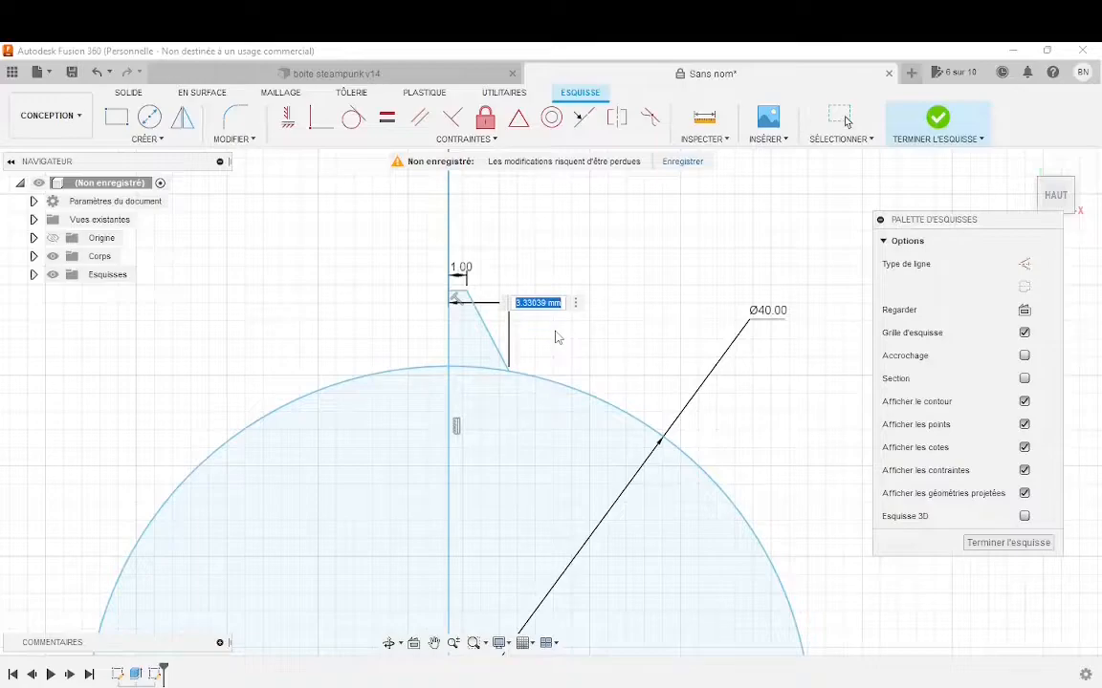
text(3)
key(Return)
Mirror the half tooth's top and flank lines about the vertical line to complete the tooth.
scroll(553, 337, down, 5)
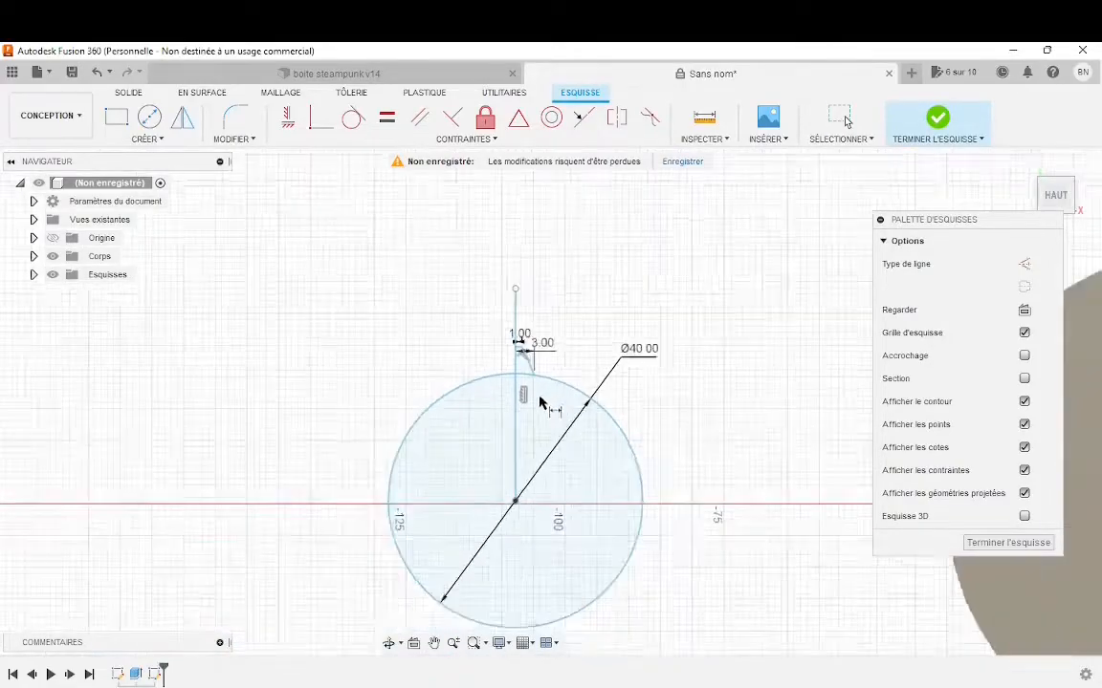
click(182, 117)
scroll(512, 215, up, 3)
click(512, 226)
scroll(516, 226, up, 2)
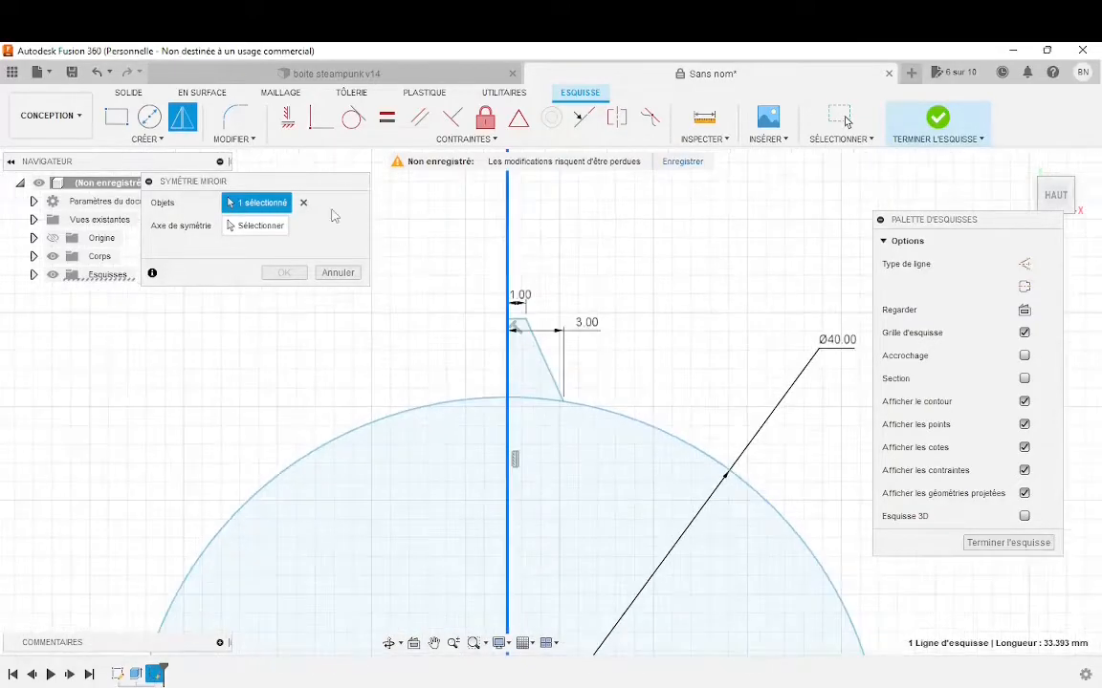
click(304, 202)
click(275, 227)
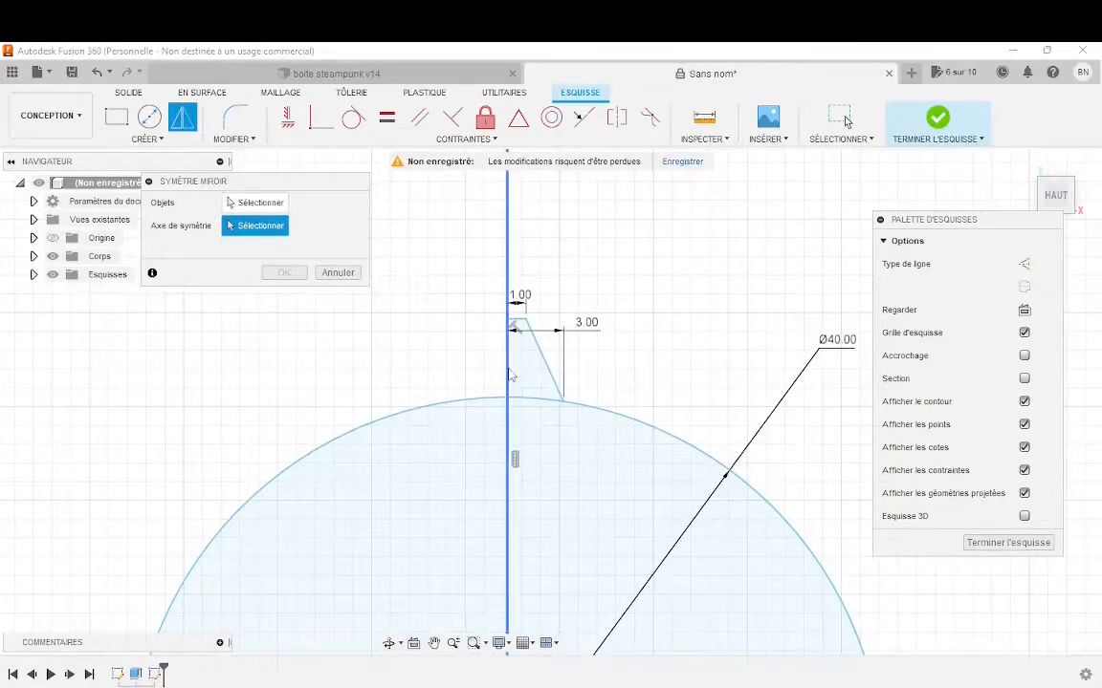
click(509, 373)
click(260, 203)
scroll(515, 299, up, 2)
click(529, 331)
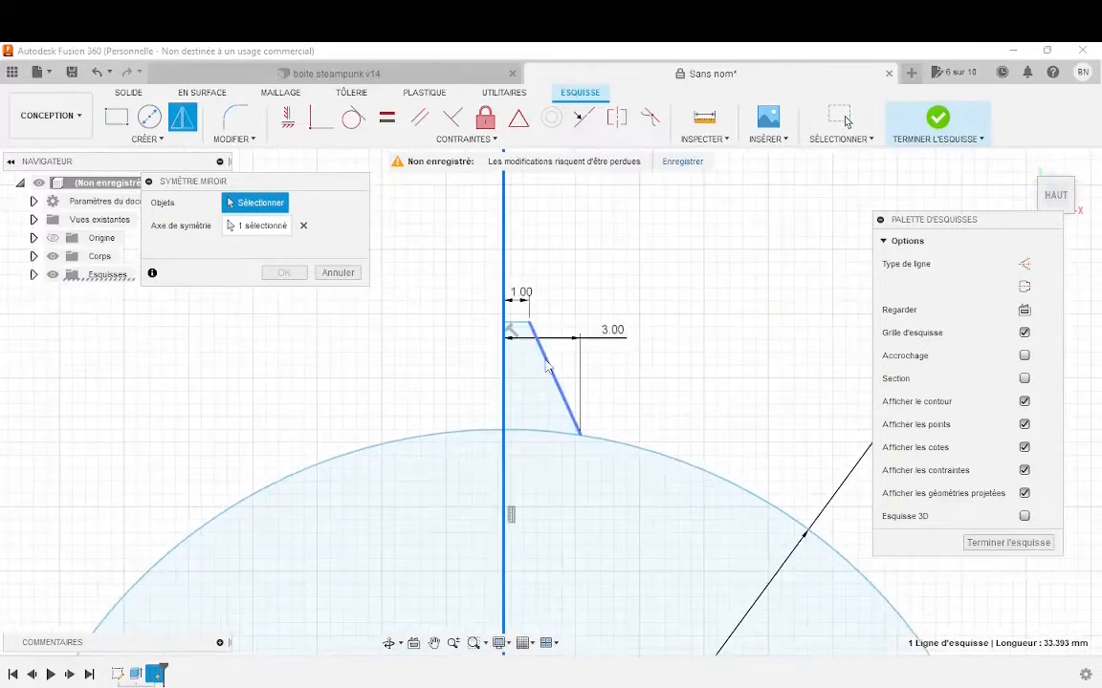
click(517, 323)
scroll(541, 344, down, 5)
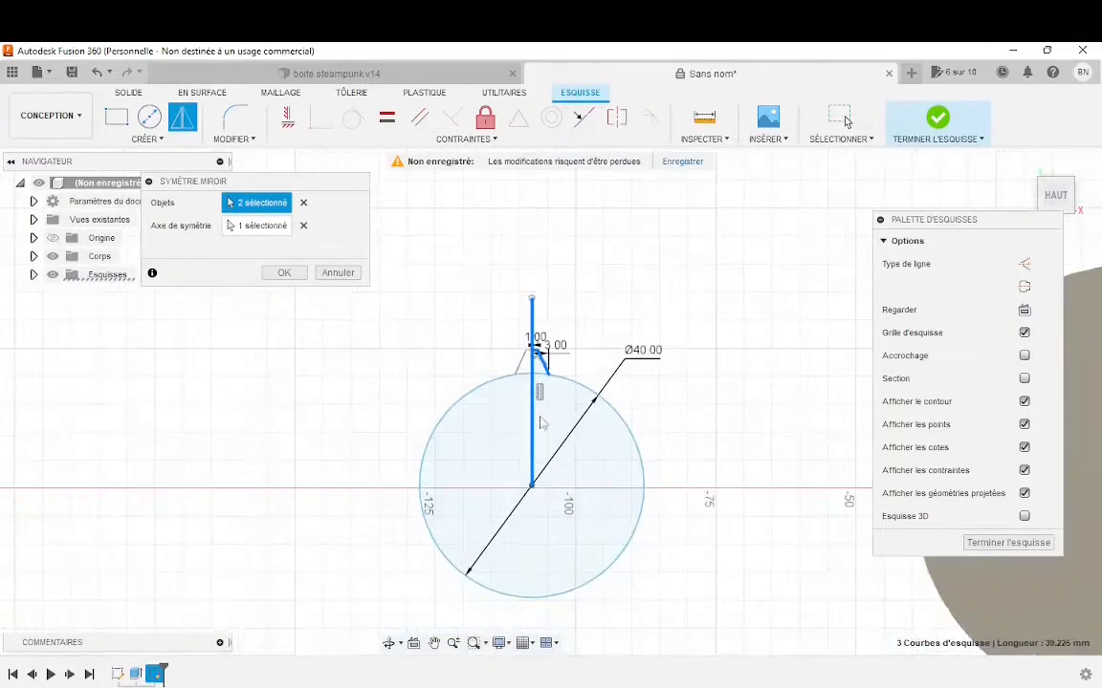
scroll(598, 533, up, 2)
click(284, 271)
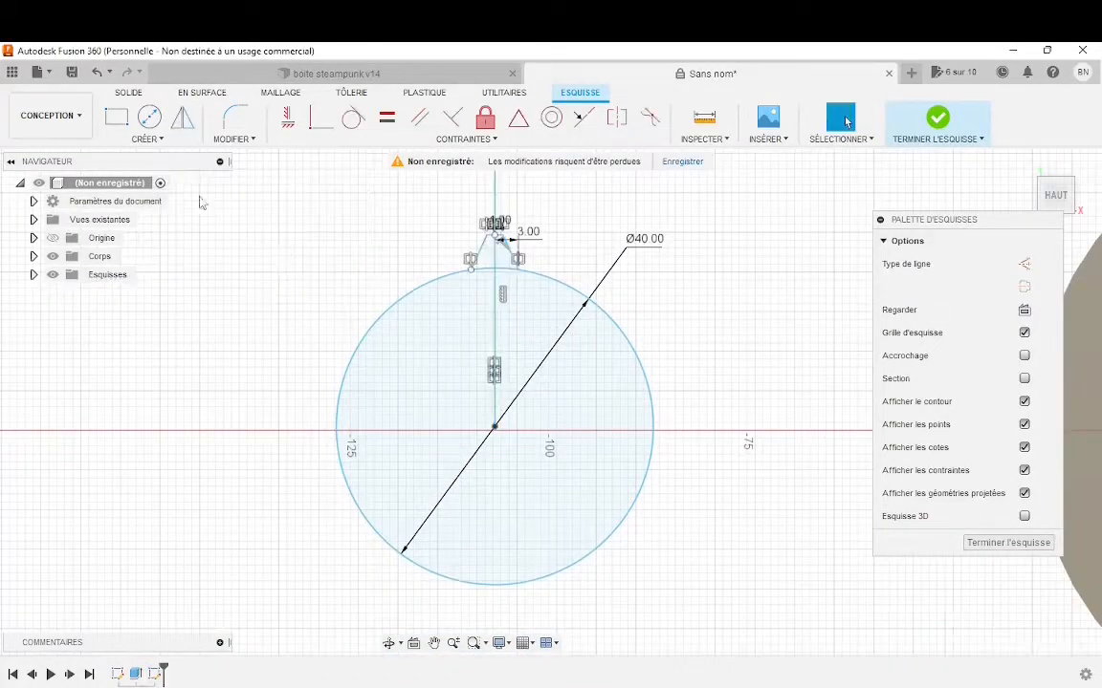
Start a circular sketch pattern with the tooth's two top segments and both flanks as its objects.
click(148, 139)
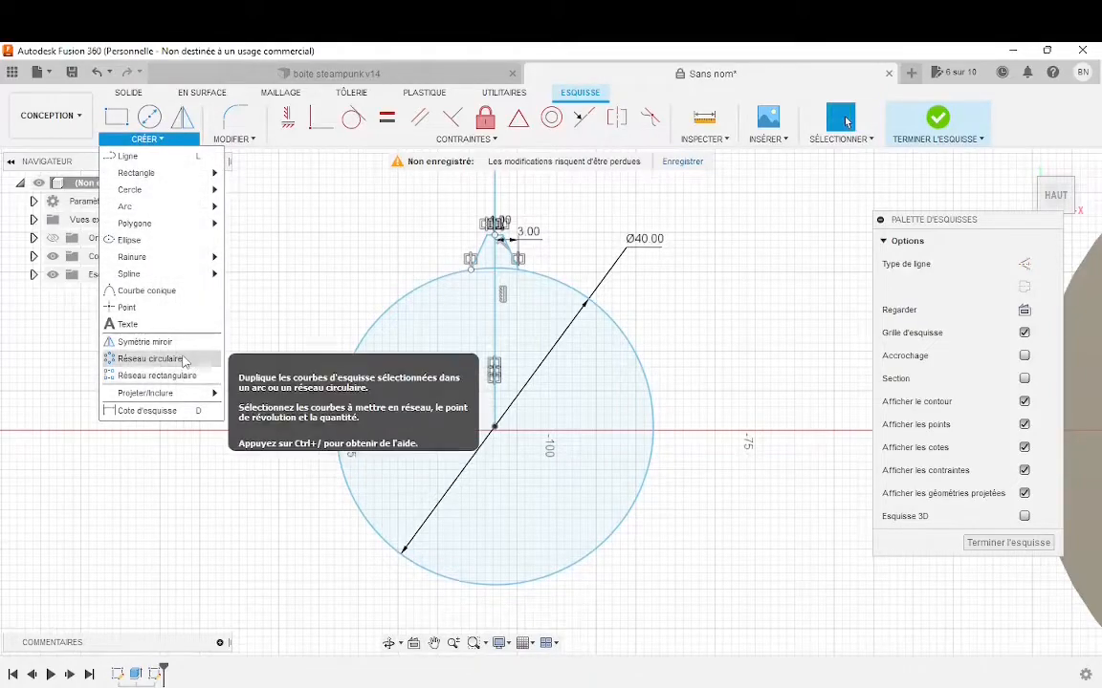
click(158, 358)
scroll(513, 403, up, 2)
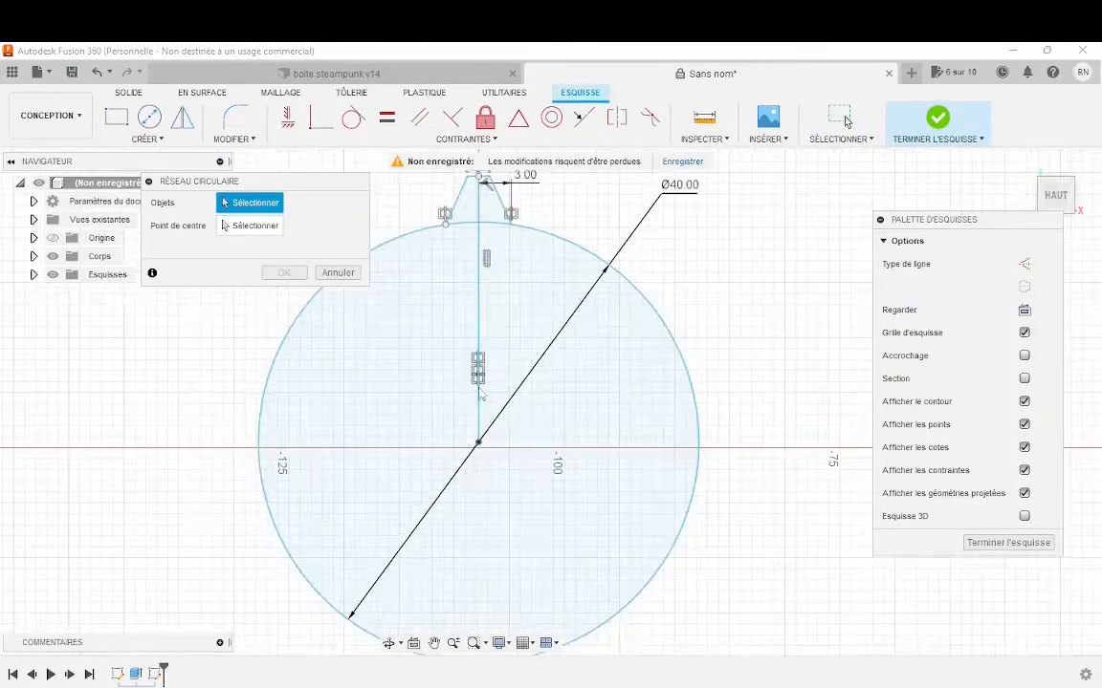
click(507, 199)
scroll(502, 202, up, 4)
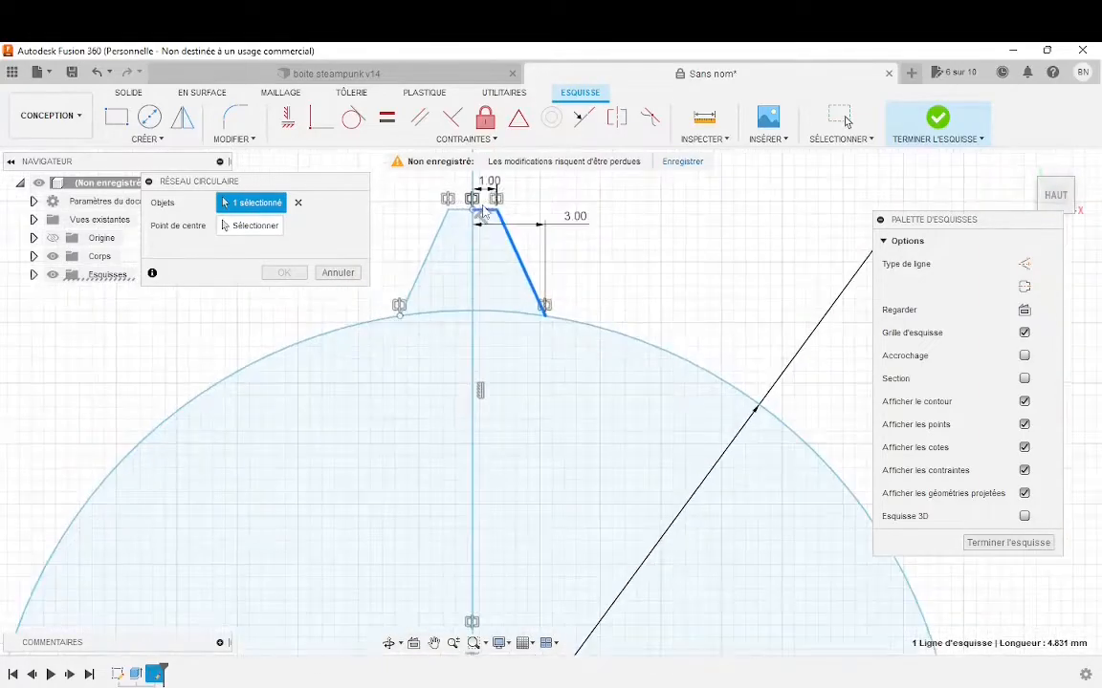
click(464, 209)
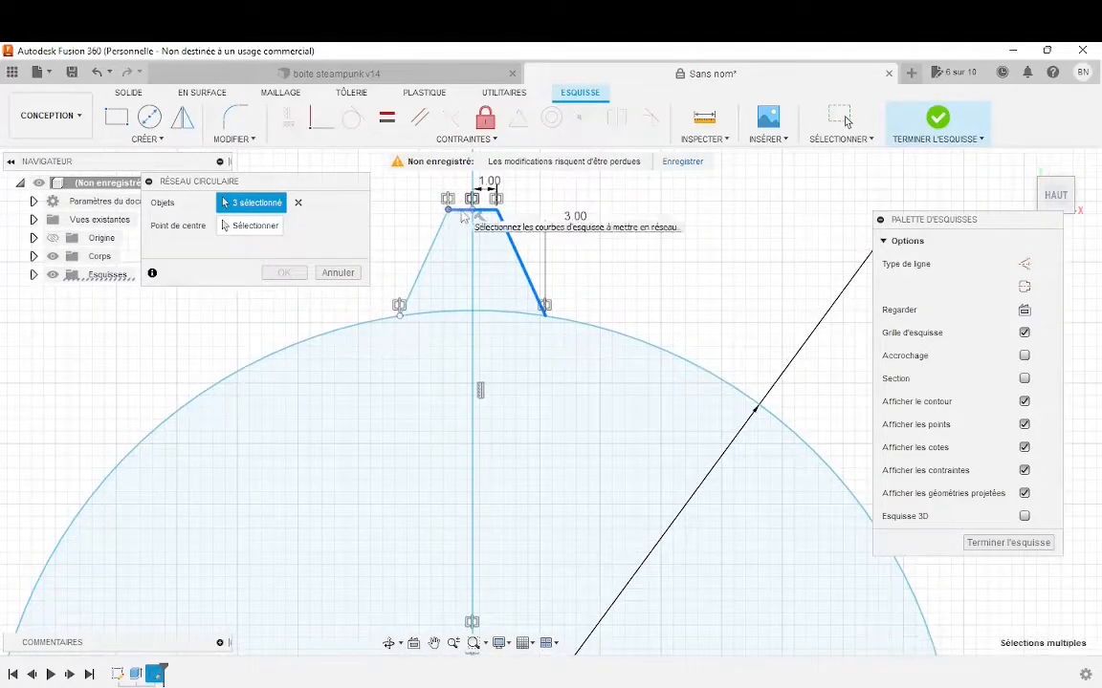
click(296, 203)
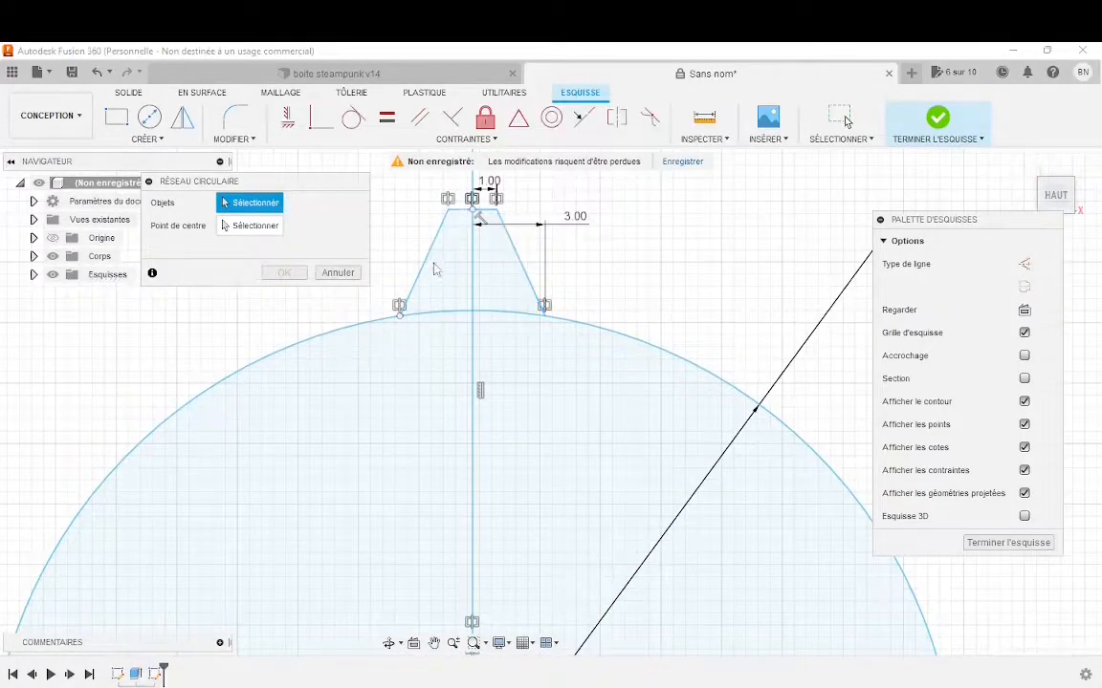
click(463, 210)
click(509, 235)
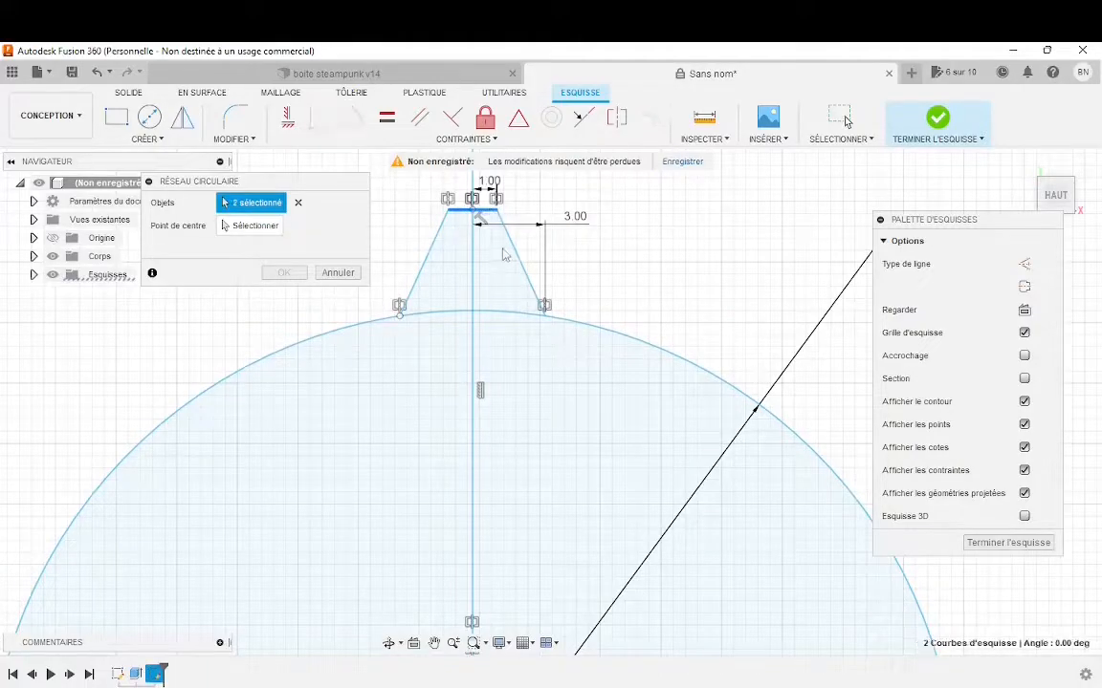
click(514, 254)
click(434, 257)
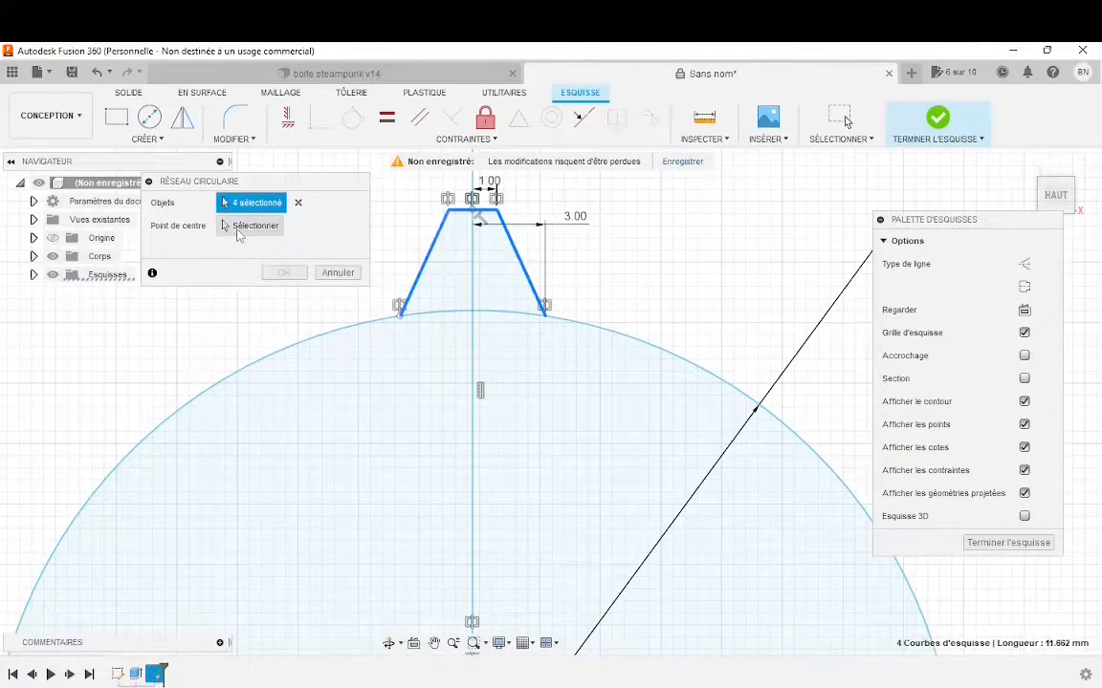
Pattern the tooth around the circle's centre over the full turn with a quantity of 8.
click(239, 229)
scroll(402, 364, down, 5)
scroll(382, 459, up, 2)
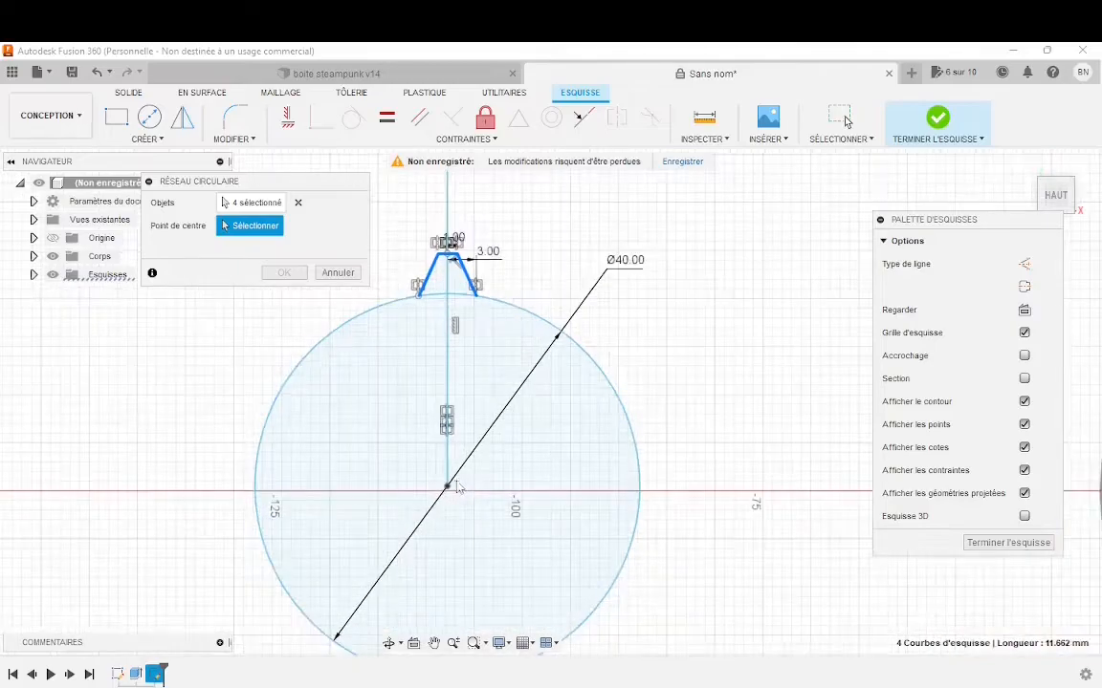
click(447, 488)
scroll(435, 262, down, 2)
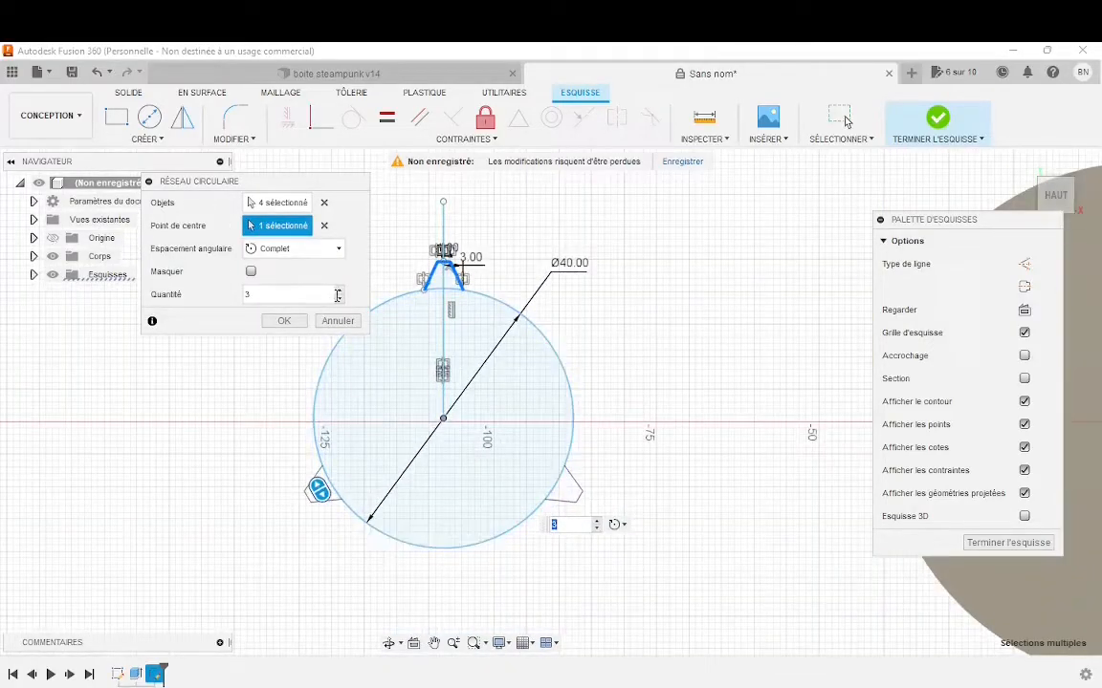
click(340, 295)
click(340, 295)
click(339, 295)
click(339, 295)
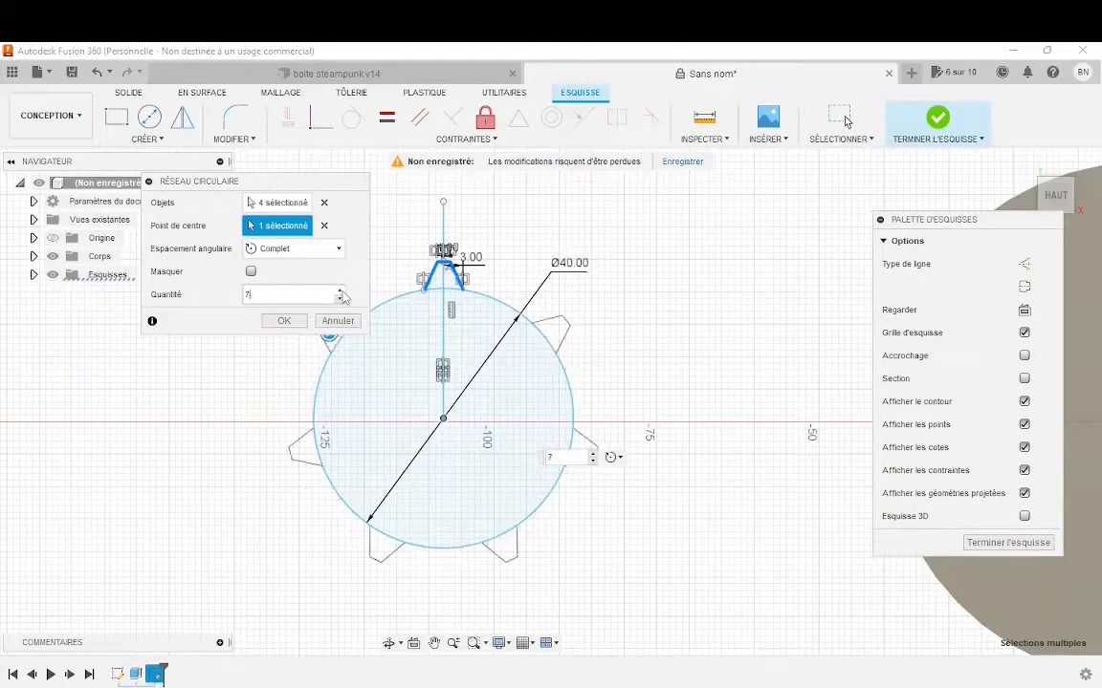
click(339, 292)
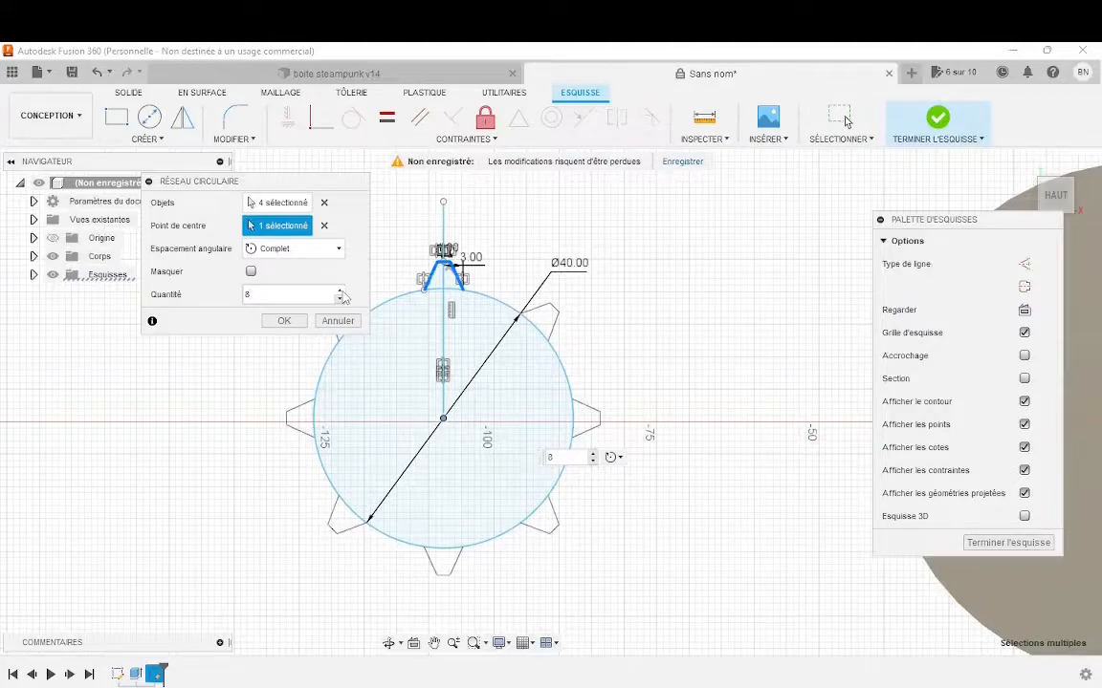
click(303, 321)
Set the tooth's half top width to 2 mm.
scroll(442, 244, up, 5)
double_click(464, 274)
text(2)
key(Return)
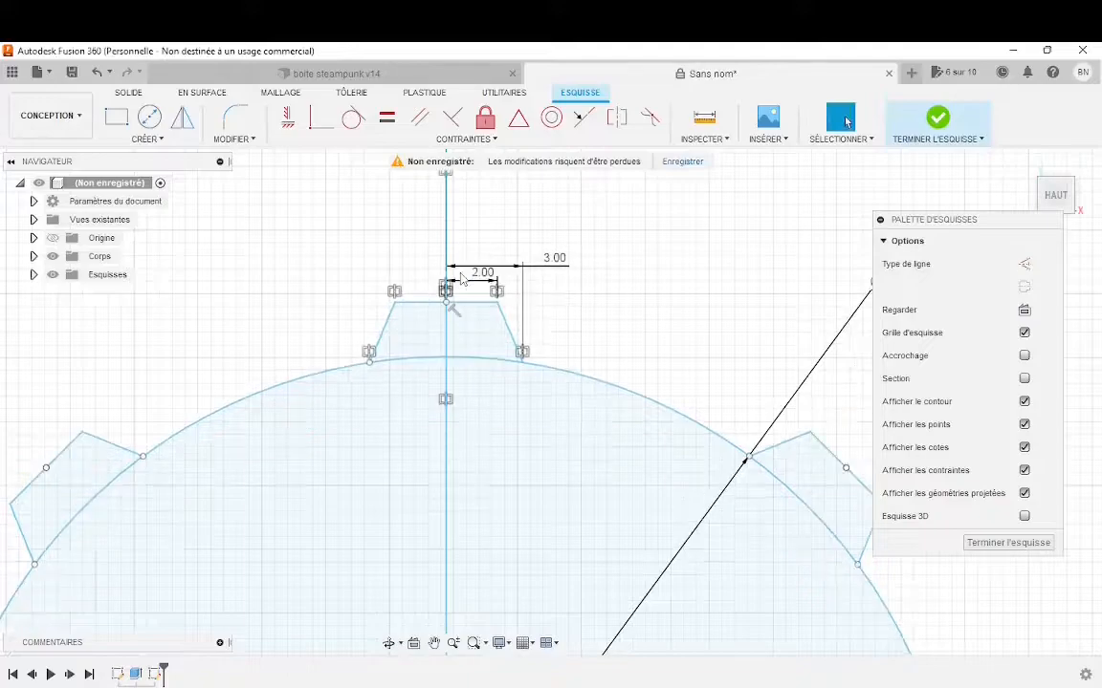
scroll(483, 322, down, 5)
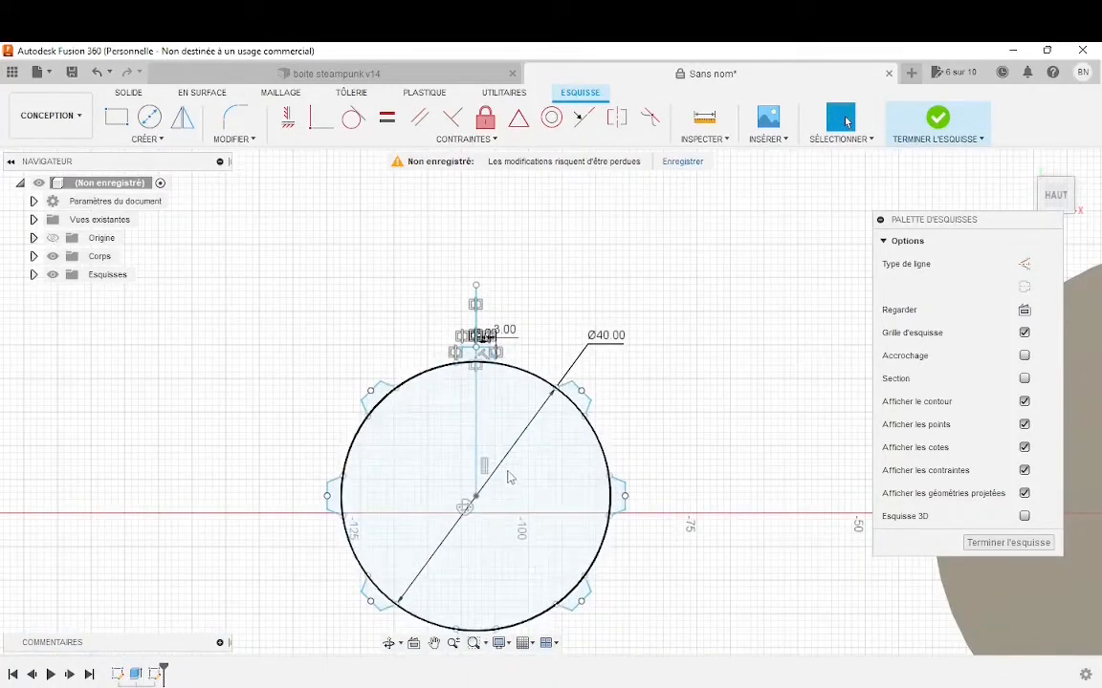
scroll(508, 478, up, 6)
click(542, 233)
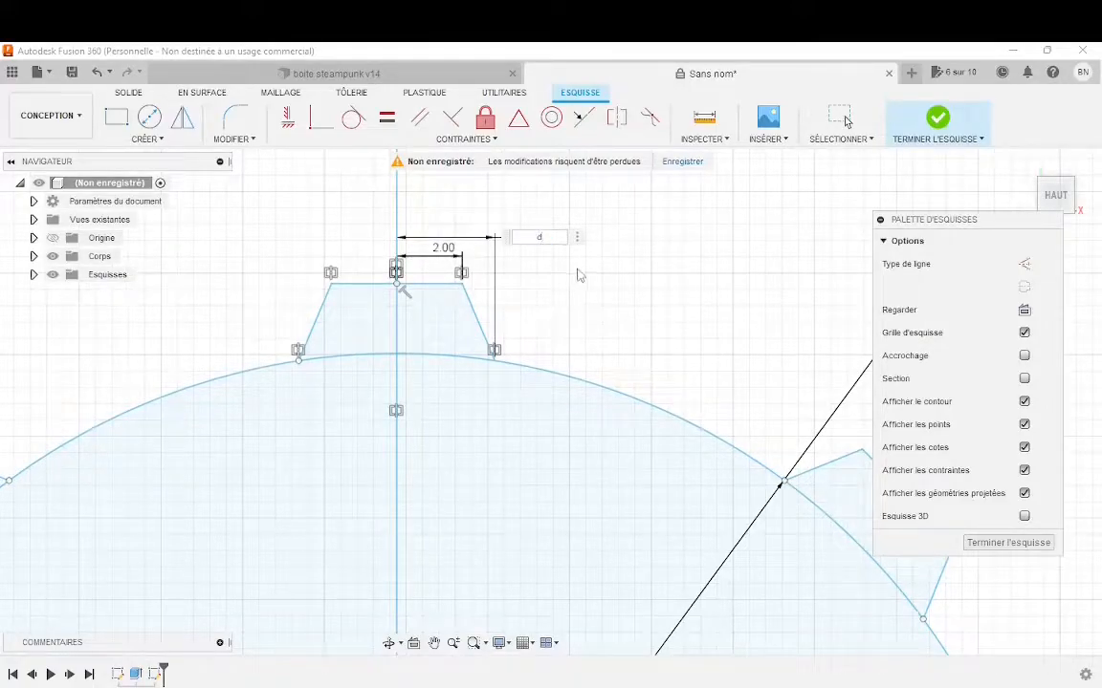
key(Escape)
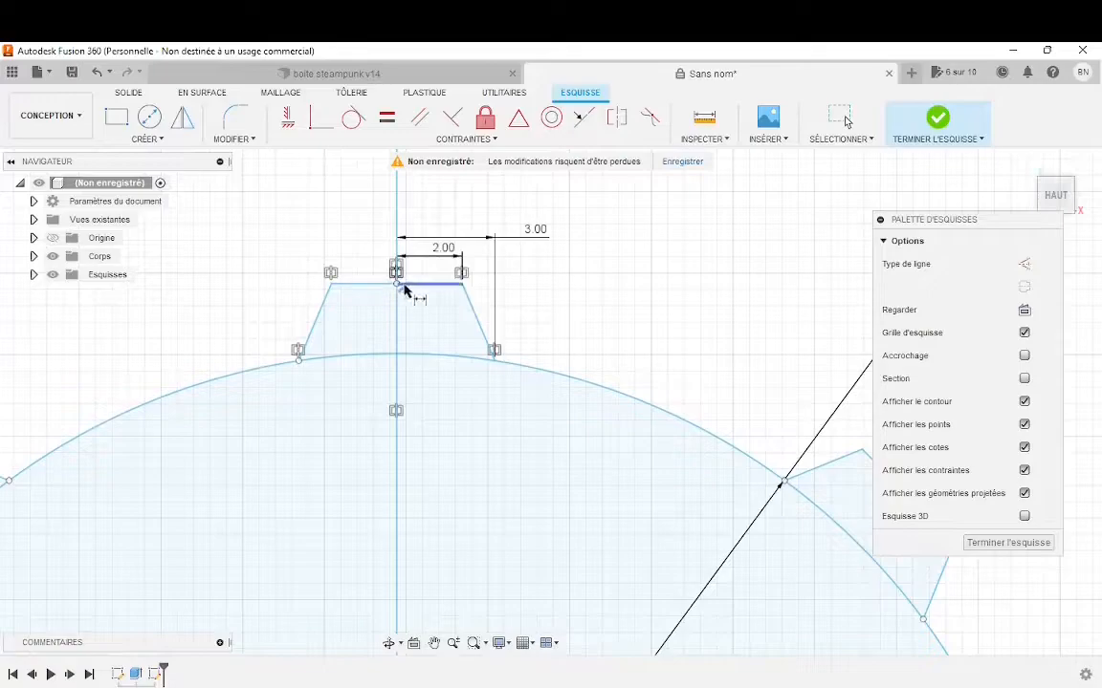
Dimension the height from the circle's centre to the midpoint of the upper tooth's top edge as 23 mm.
click(398, 285)
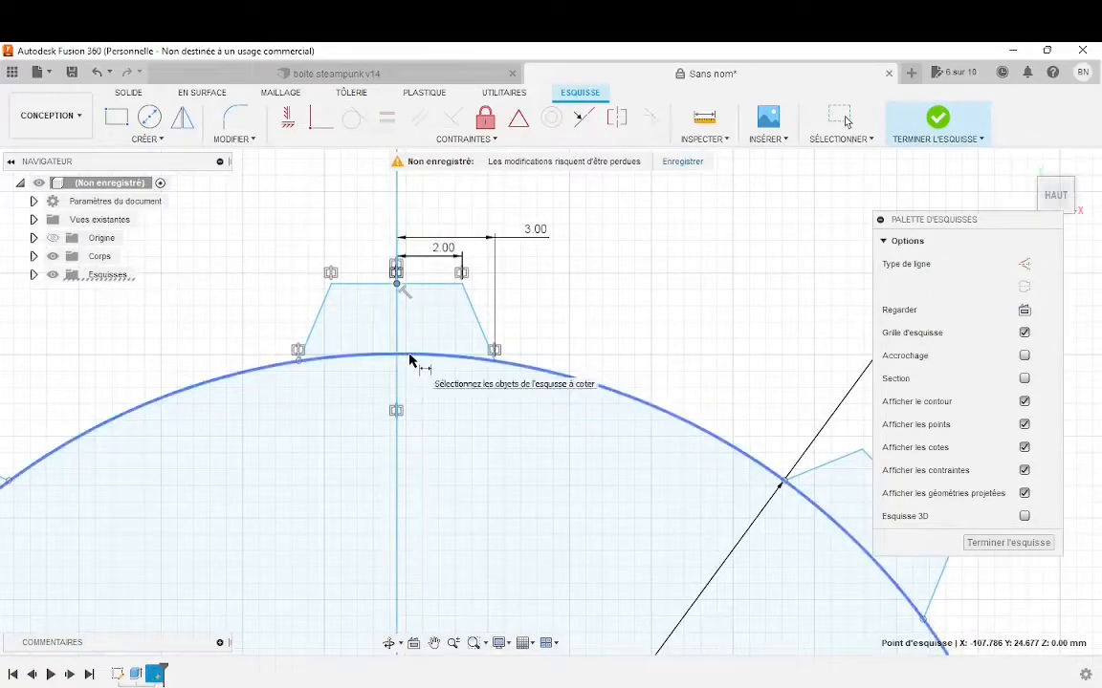
click(413, 356)
click(576, 304)
text(23)
key(Return)
scroll(506, 405, down, 7)
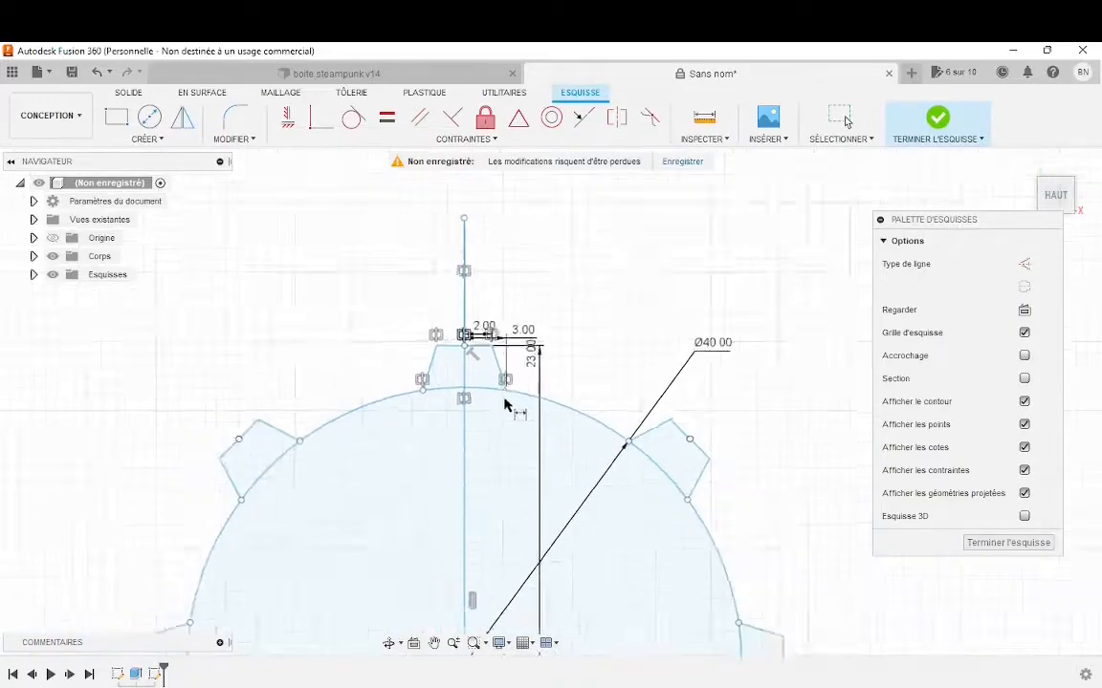
scroll(503, 507, down, 2)
Draw two circles concentric with the 40 mm circle: a small hub circle and a larger one just inside the rim.
scroll(499, 540, up, 5)
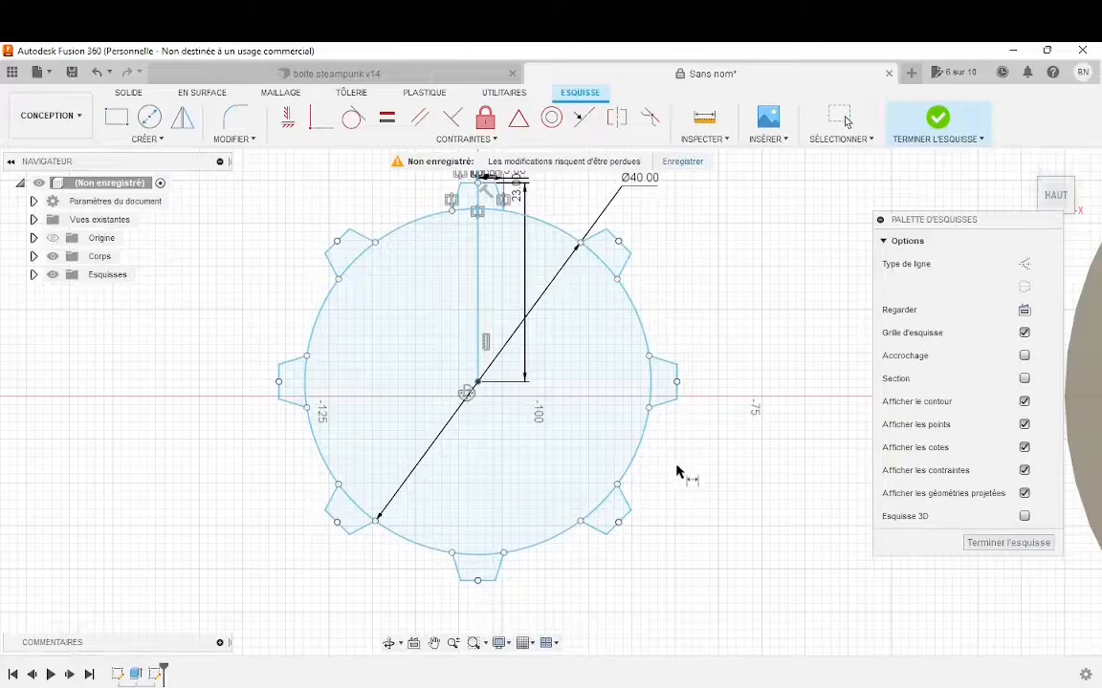
click(150, 116)
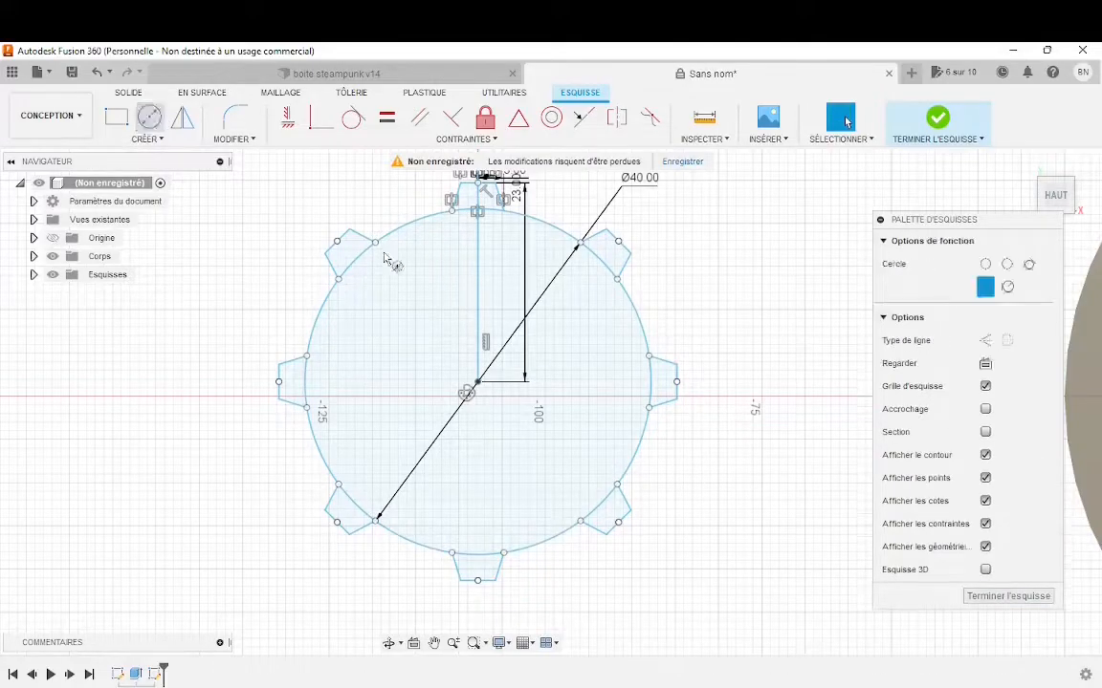
click(478, 383)
click(543, 387)
click(478, 383)
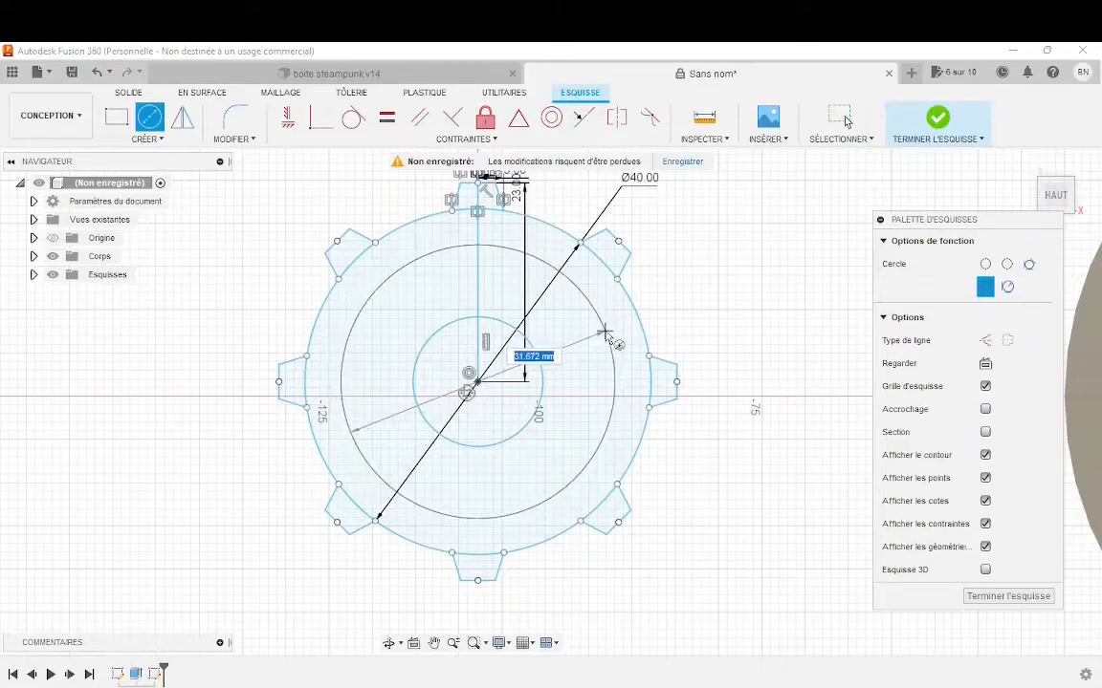
click(613, 330)
scroll(660, 256, up, 2)
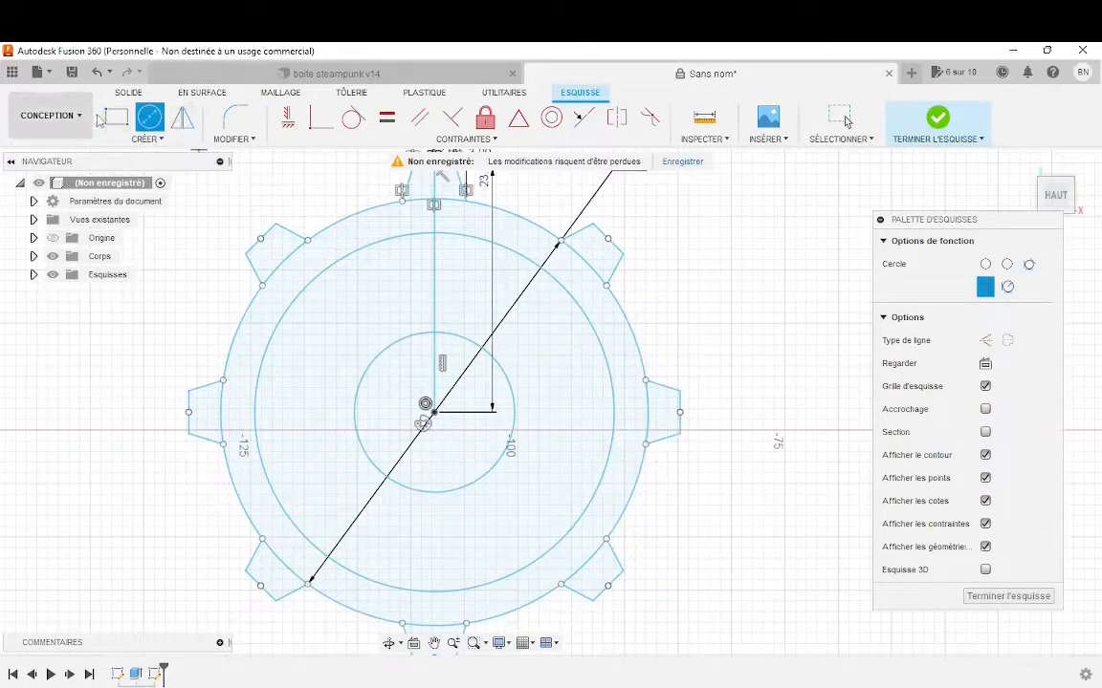
key(Escape)
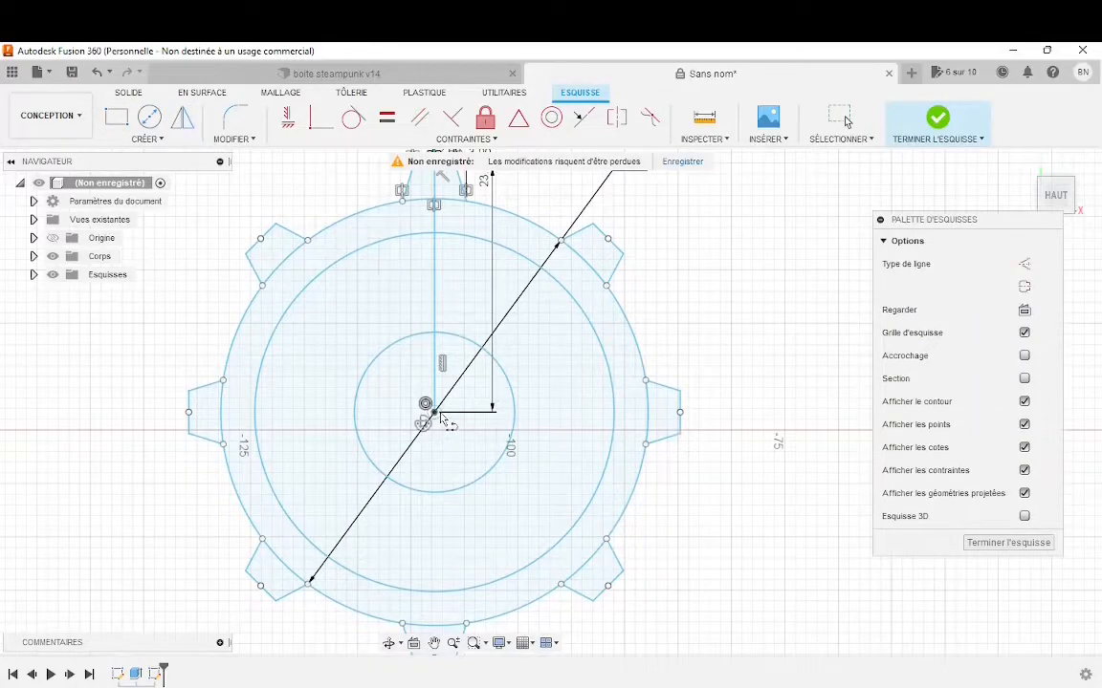
Draw a slanted spoke line from the larger inner circle to the centre and mirror it about the vertical line.
click(479, 239)
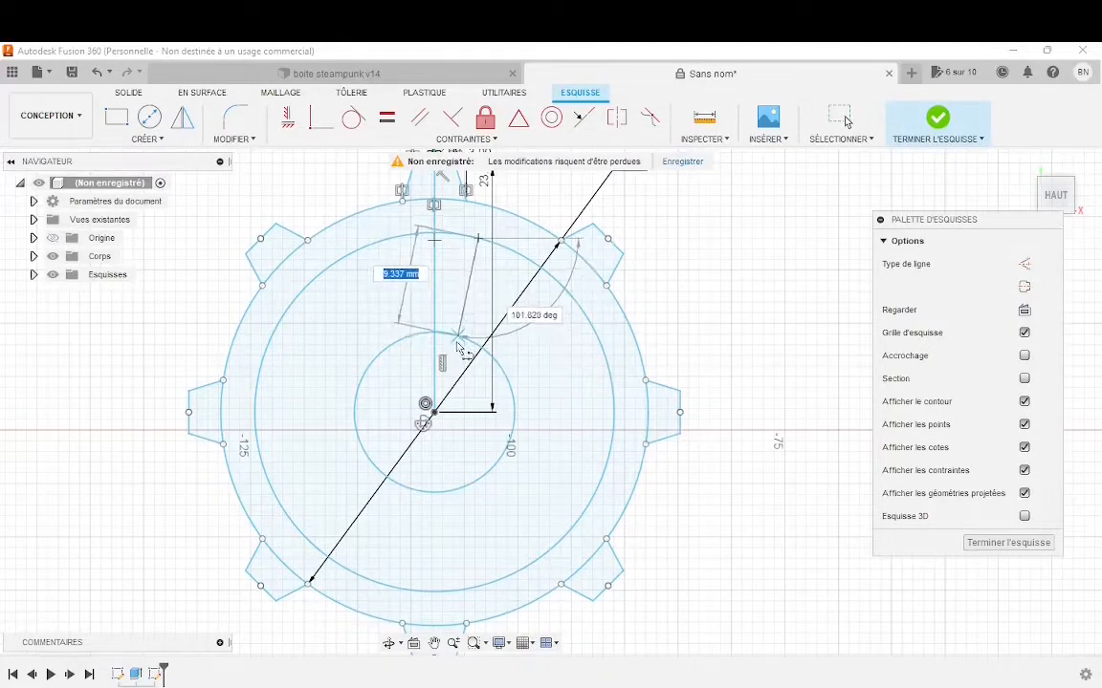
click(457, 377)
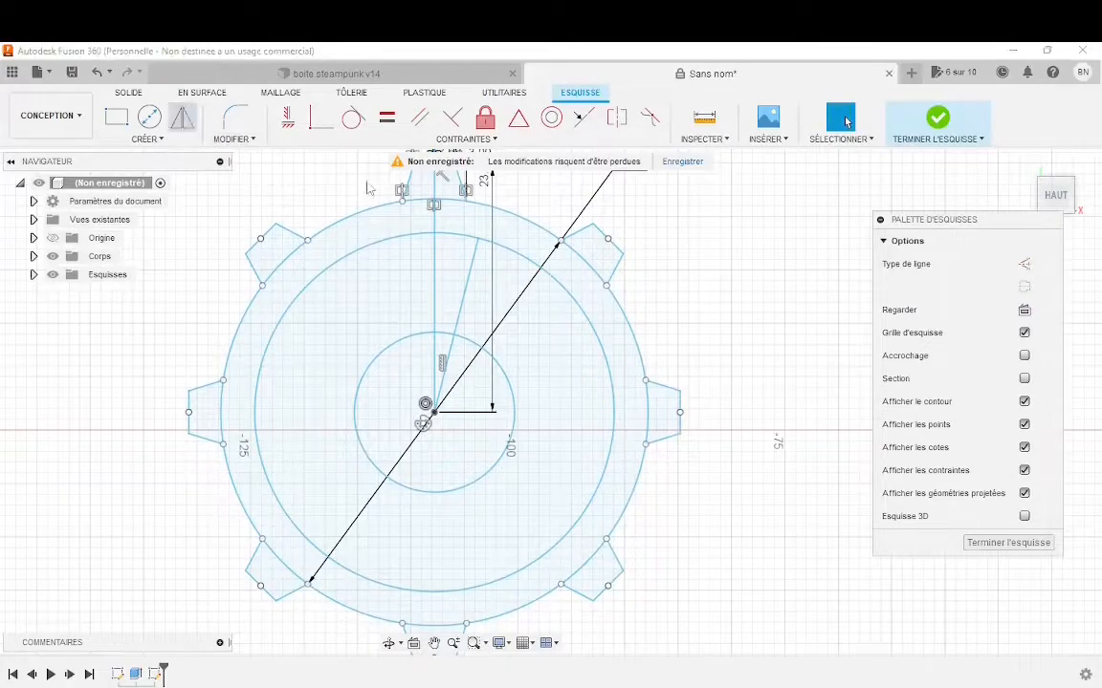
click(183, 117)
scroll(418, 261, up, 2)
click(262, 228)
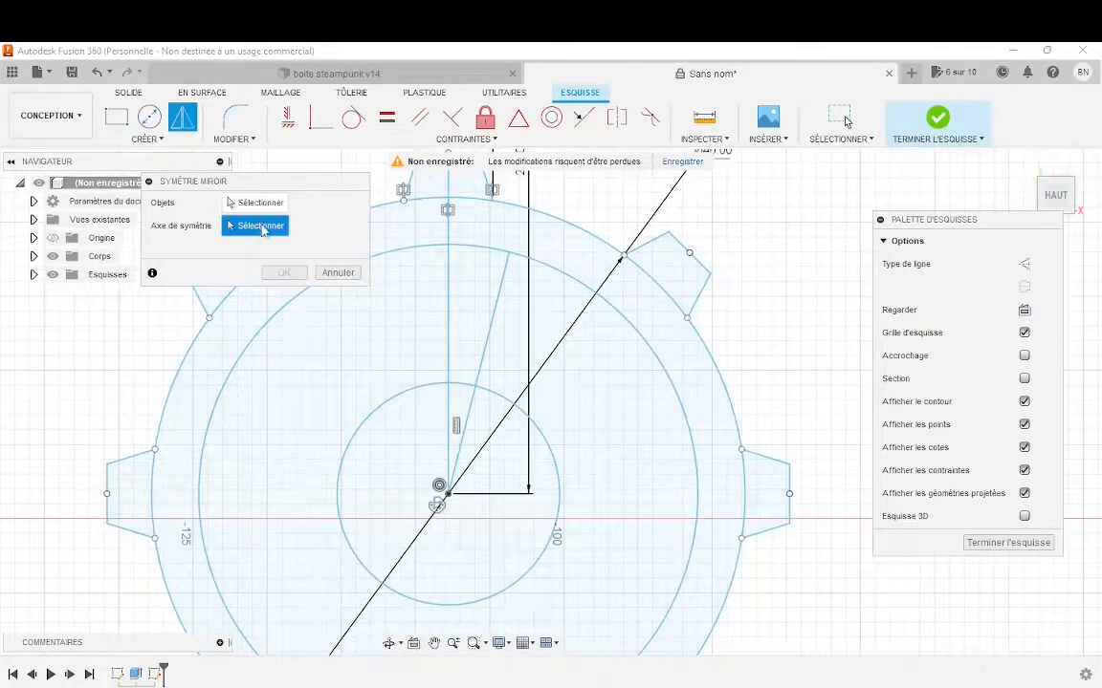
click(447, 286)
click(491, 316)
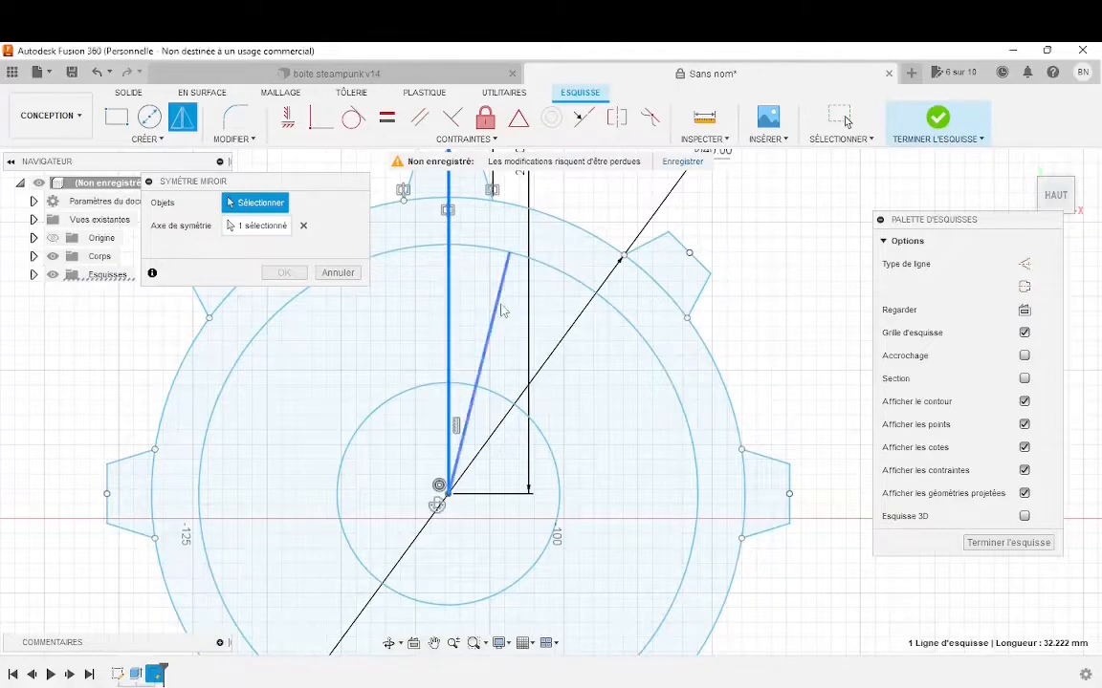
click(282, 274)
Start a circular sketch pattern of the two spoke lines with the circle's centre as its centre point.
scroll(288, 381, down, 3)
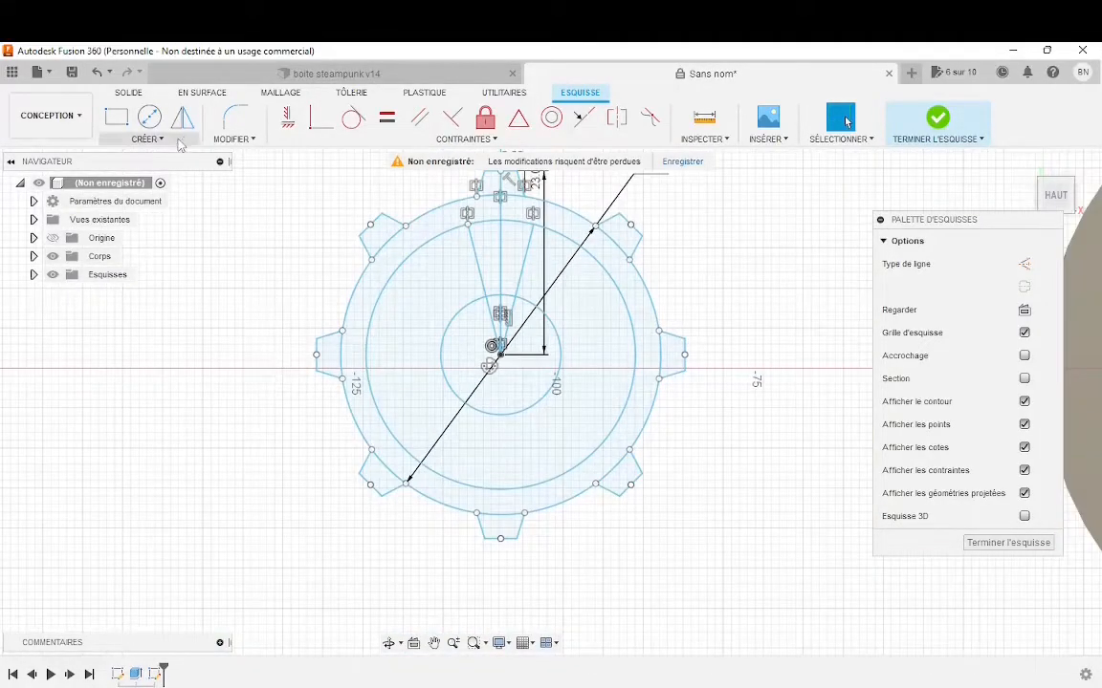
click(163, 136)
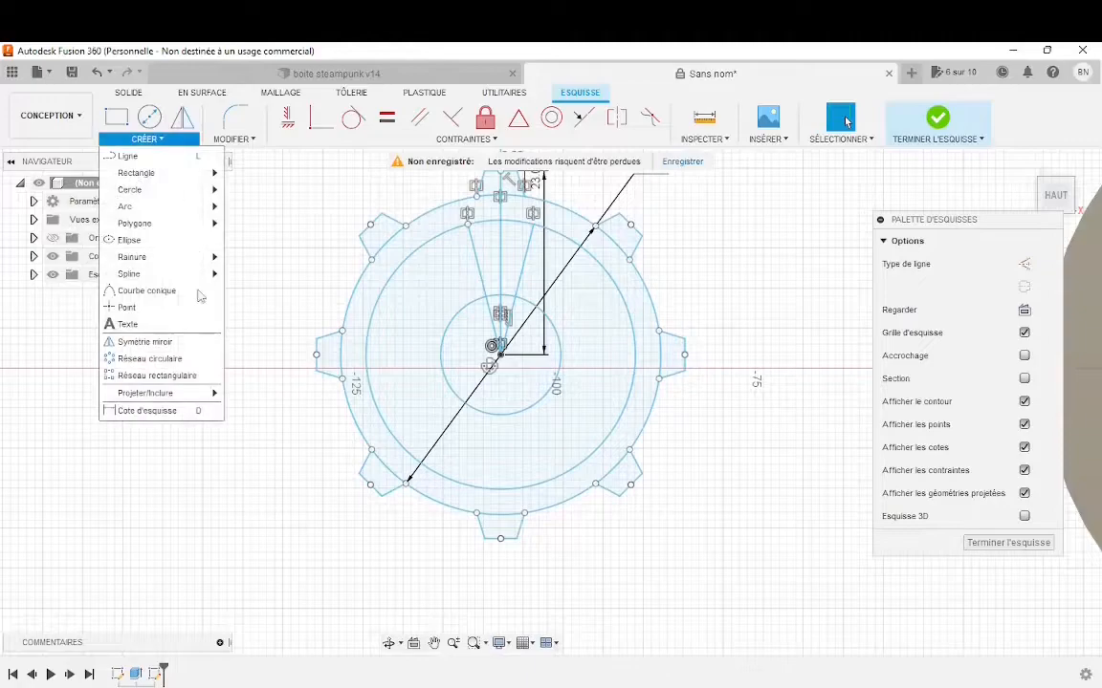
click(196, 361)
scroll(554, 345, up, 2)
scroll(554, 344, up, 1)
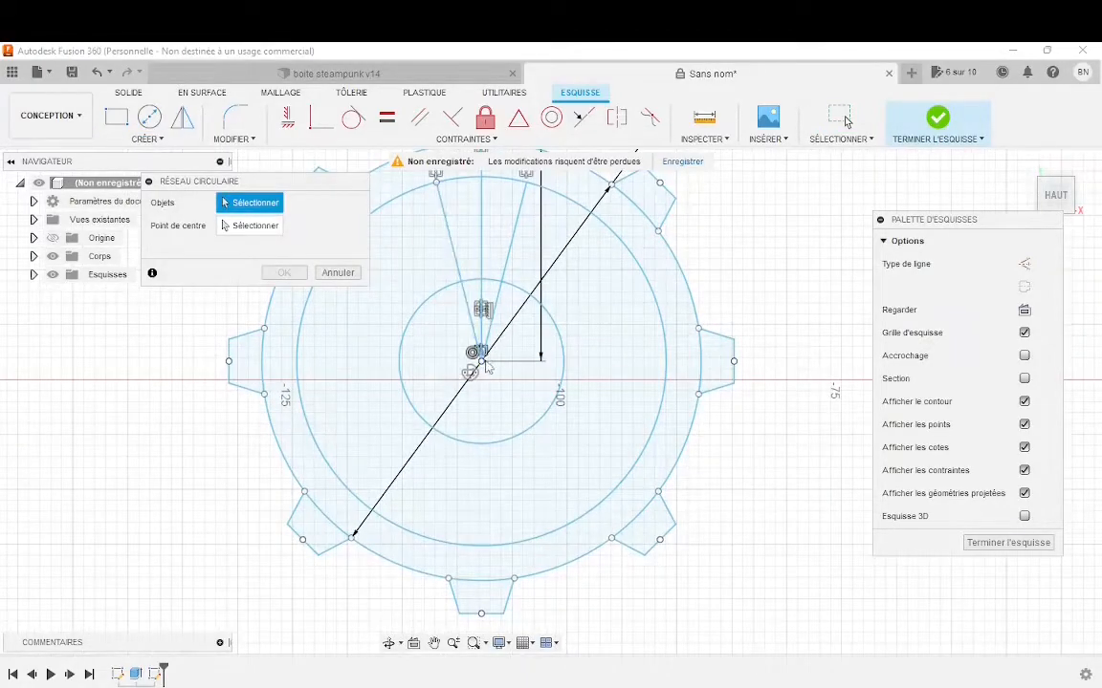
click(500, 279)
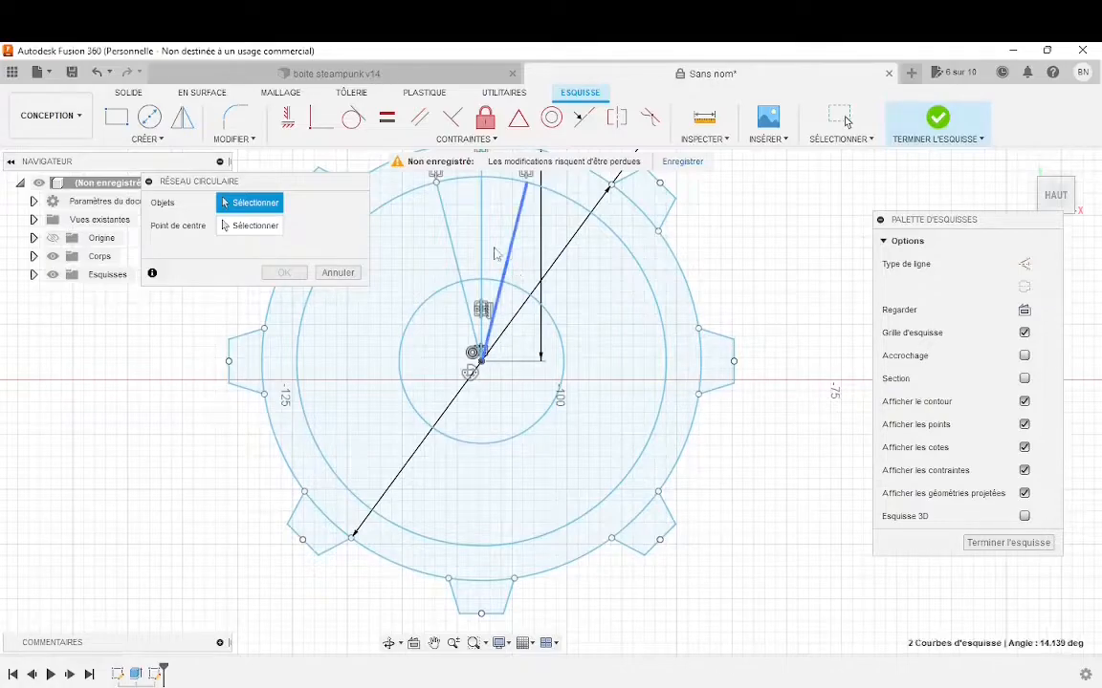
click(456, 246)
click(253, 225)
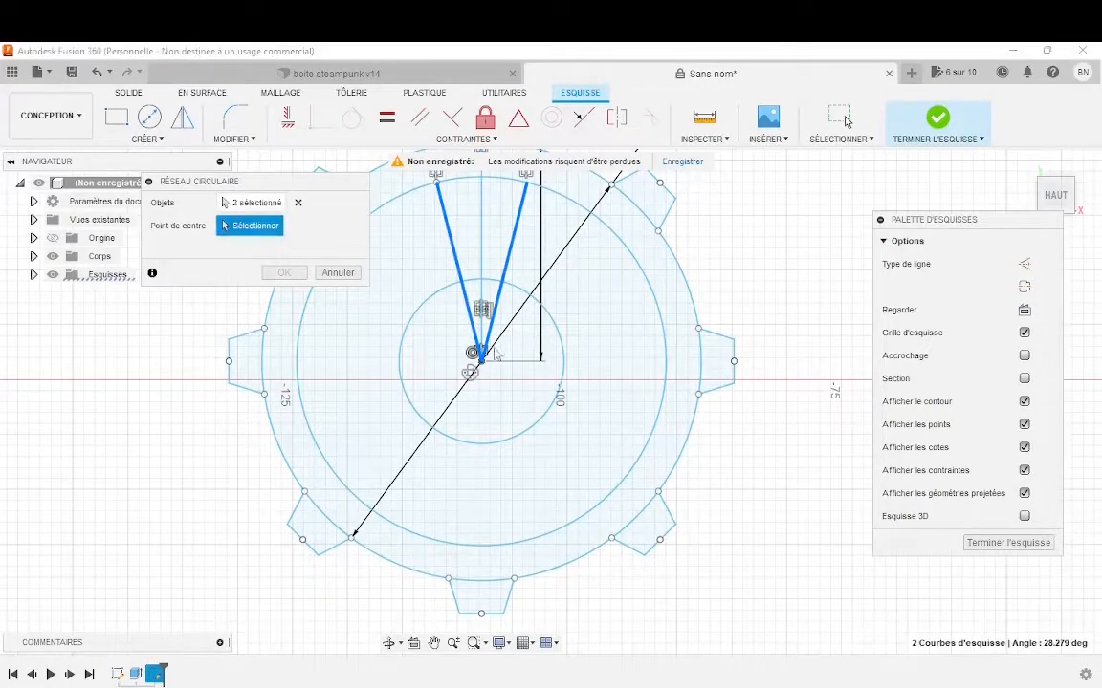
click(481, 361)
Create the spoke pattern over the full turn with a quantity of 3.
scroll(464, 356, down, 2)
scroll(427, 455, up, 2)
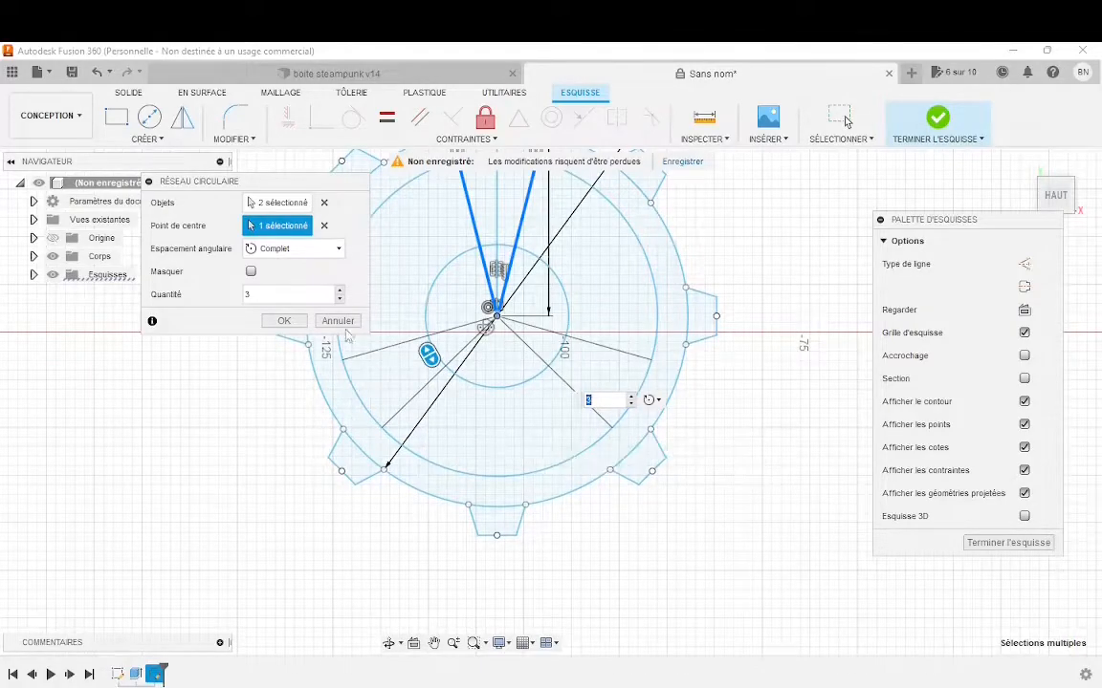
click(338, 292)
scroll(491, 395, down, 3)
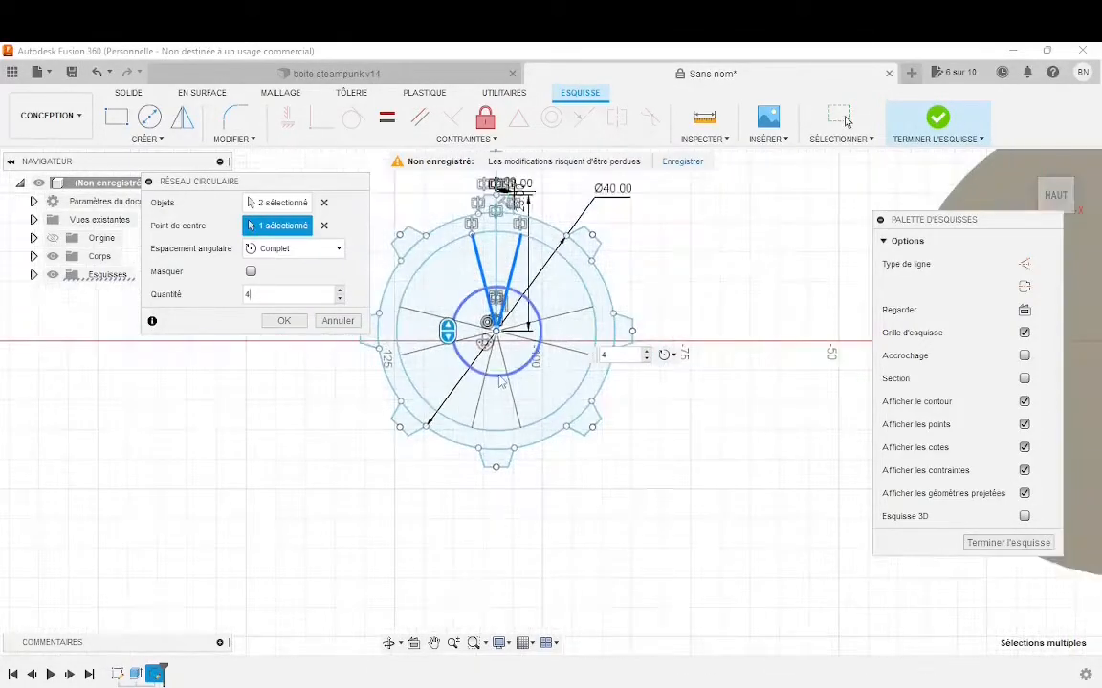
scroll(487, 393, up, 2)
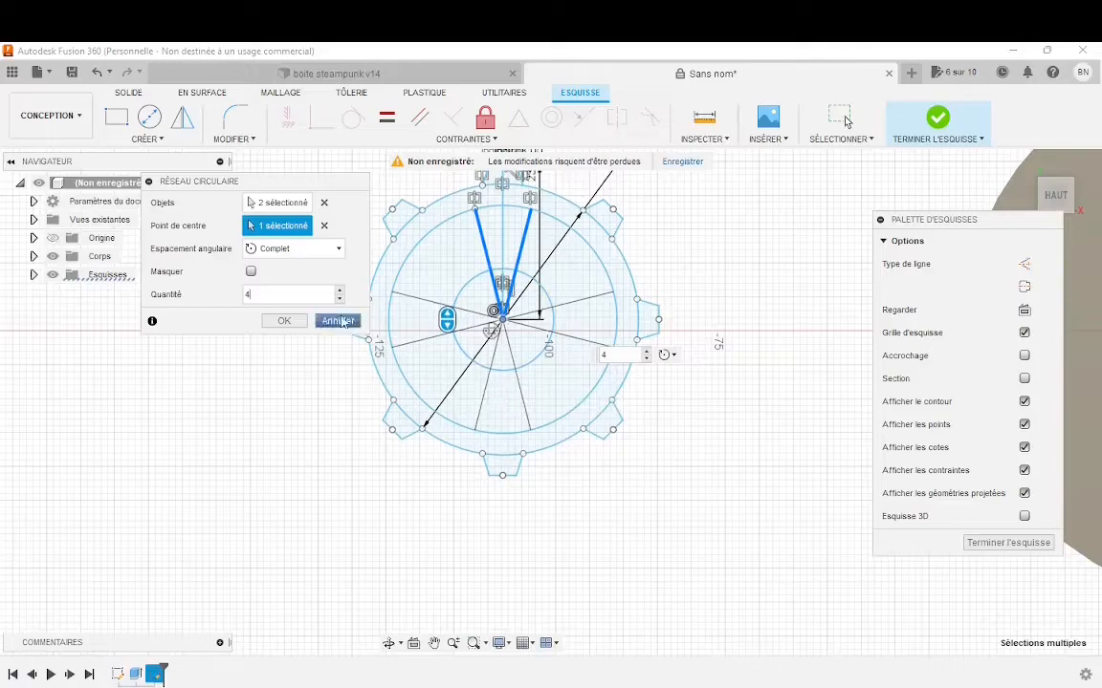
click(339, 298)
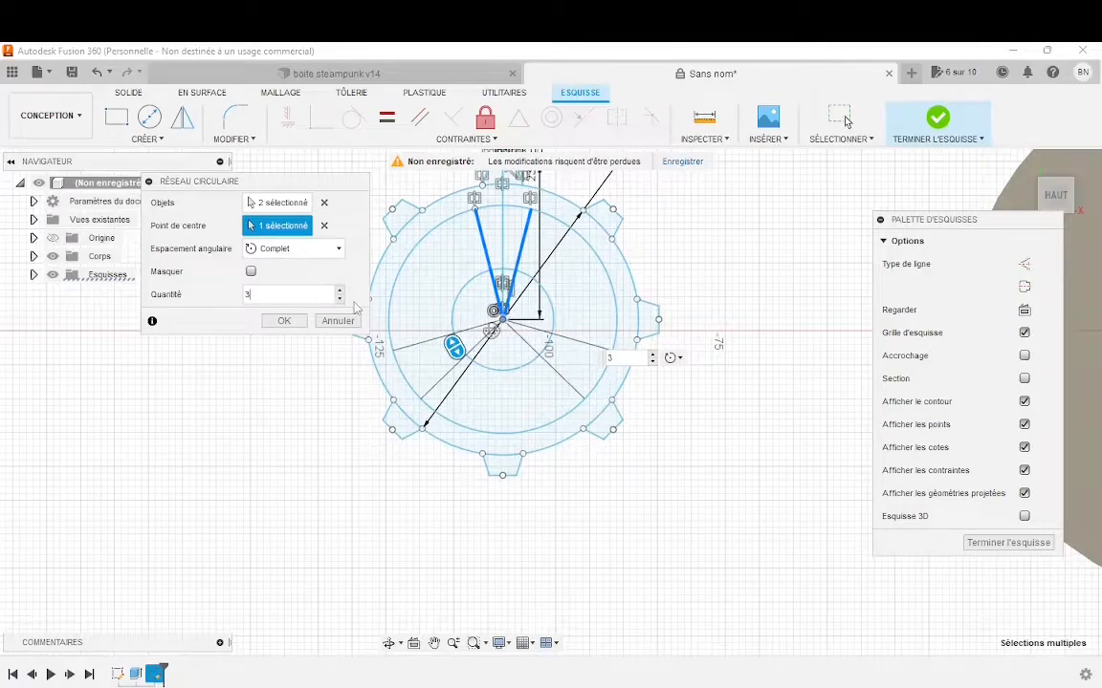
click(285, 321)
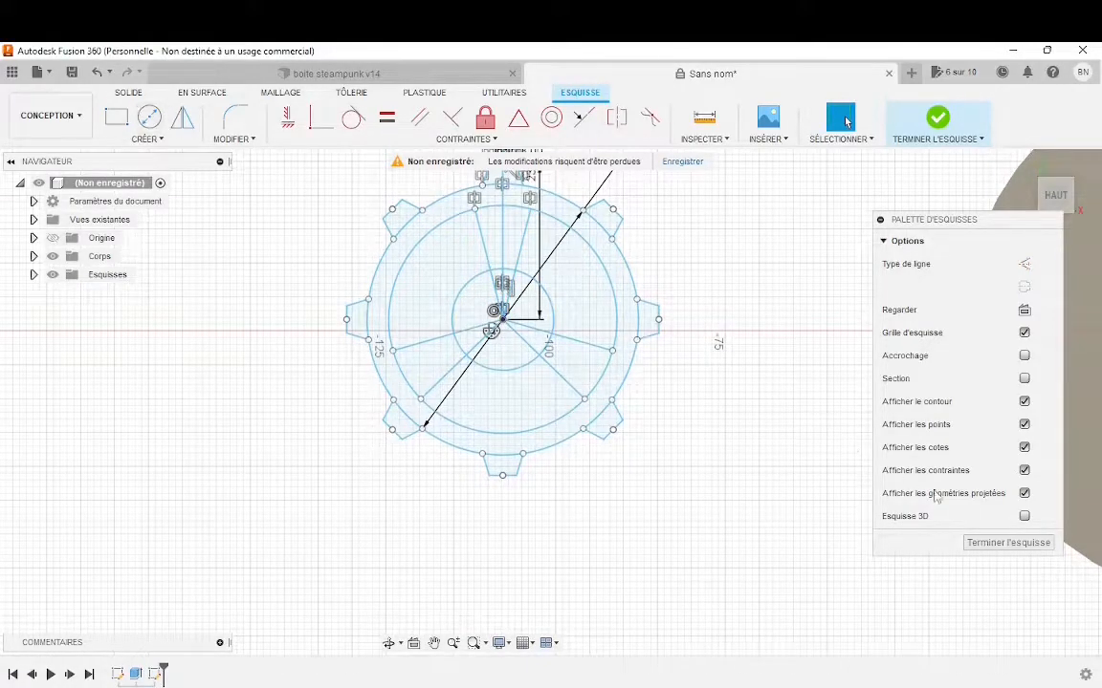
Finish the gear sketch and start an extrusion with all of the gear's profiles selected.
click(997, 545)
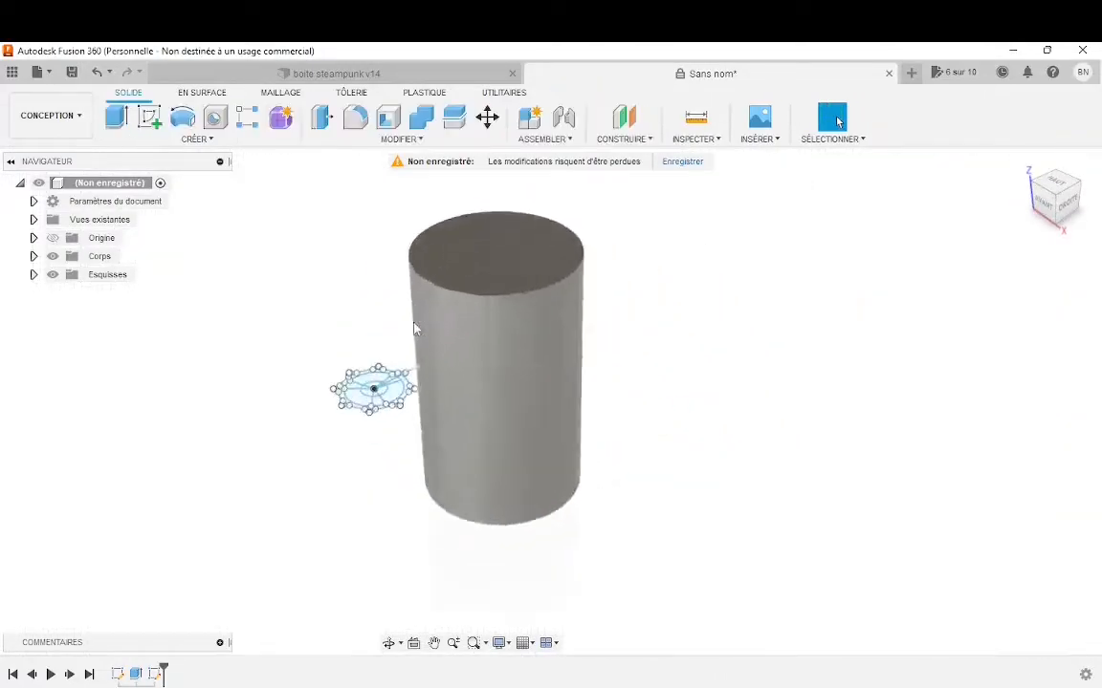
scroll(315, 378, up, 3)
shift+middle_drag(327, 403, 420, 451)
scroll(224, 384, up, 2)
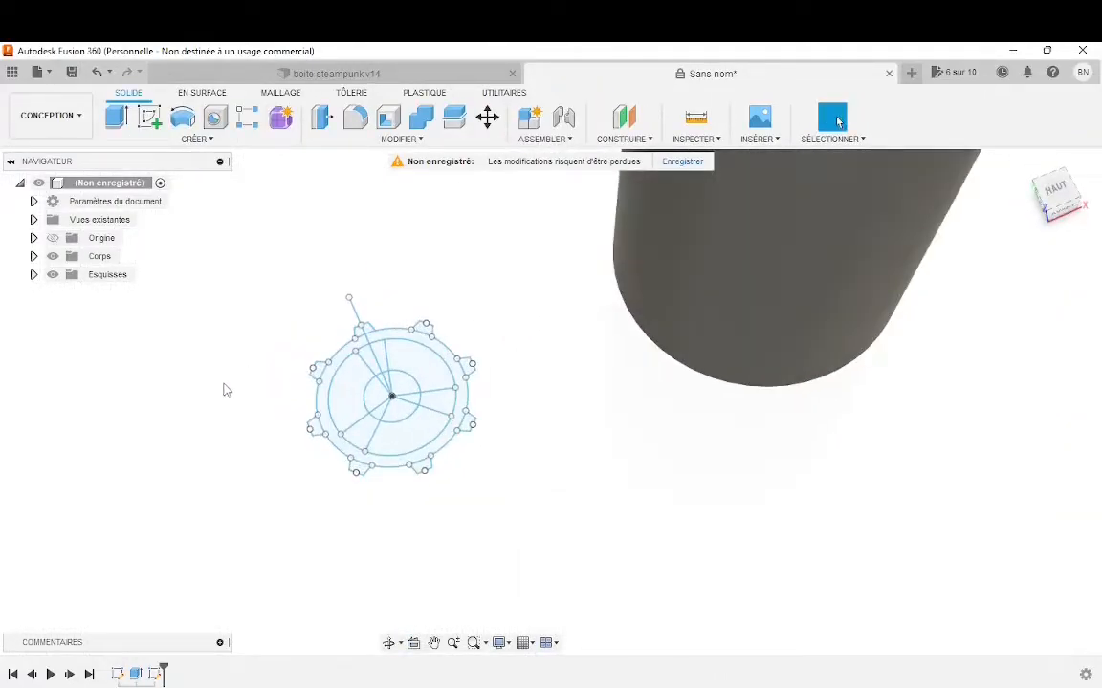
click(127, 117)
drag(306, 182, 147, 237)
mouse_move(270, 290)
mouse_down()
mouse_move(485, 436)
mouse_move(549, 524)
mouse_up()
Exclude the three openings between the spokes and extrude the gear 2 mm as a new body.
scroll(409, 461, up, 2)
click(442, 411)
click(432, 347)
click(323, 352)
shift+middle_drag(472, 444, 378, 447)
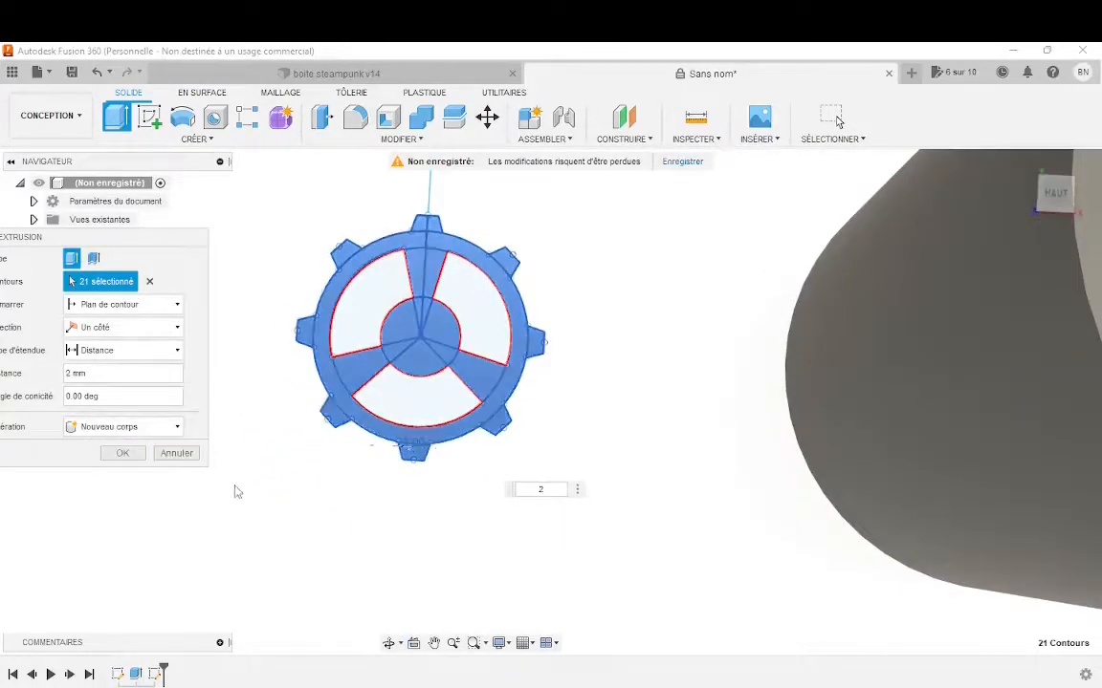
click(123, 460)
Start a new sketch on the gear's top face.
shift+middle_drag(411, 498, 470, 470)
scroll(306, 304, up, 2)
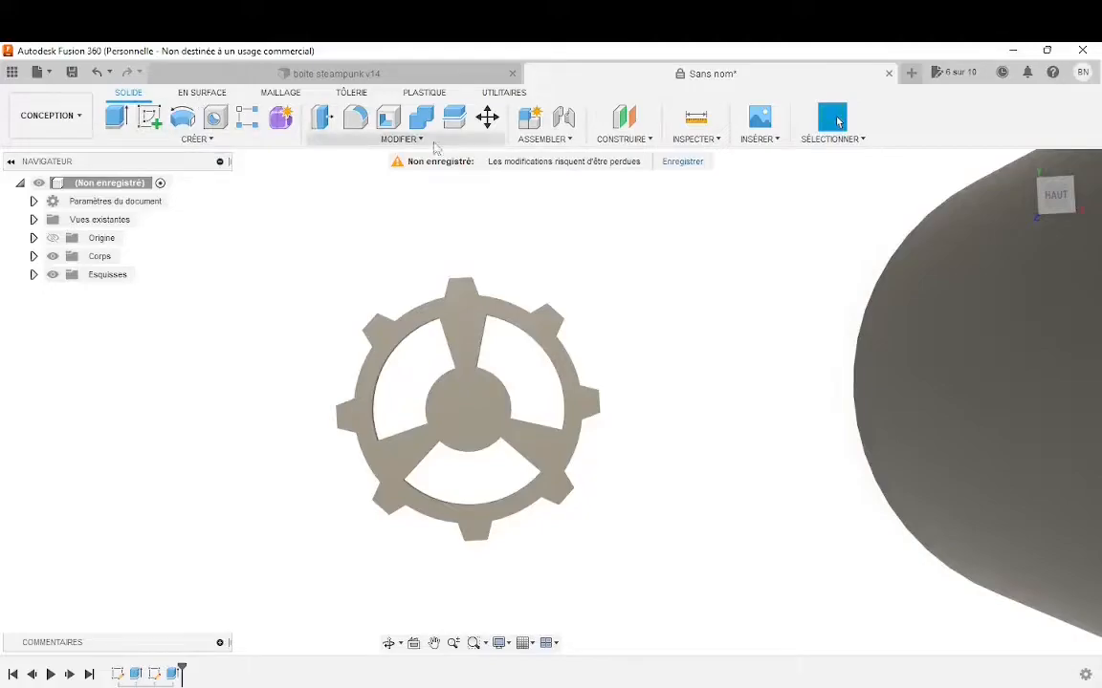
click(150, 117)
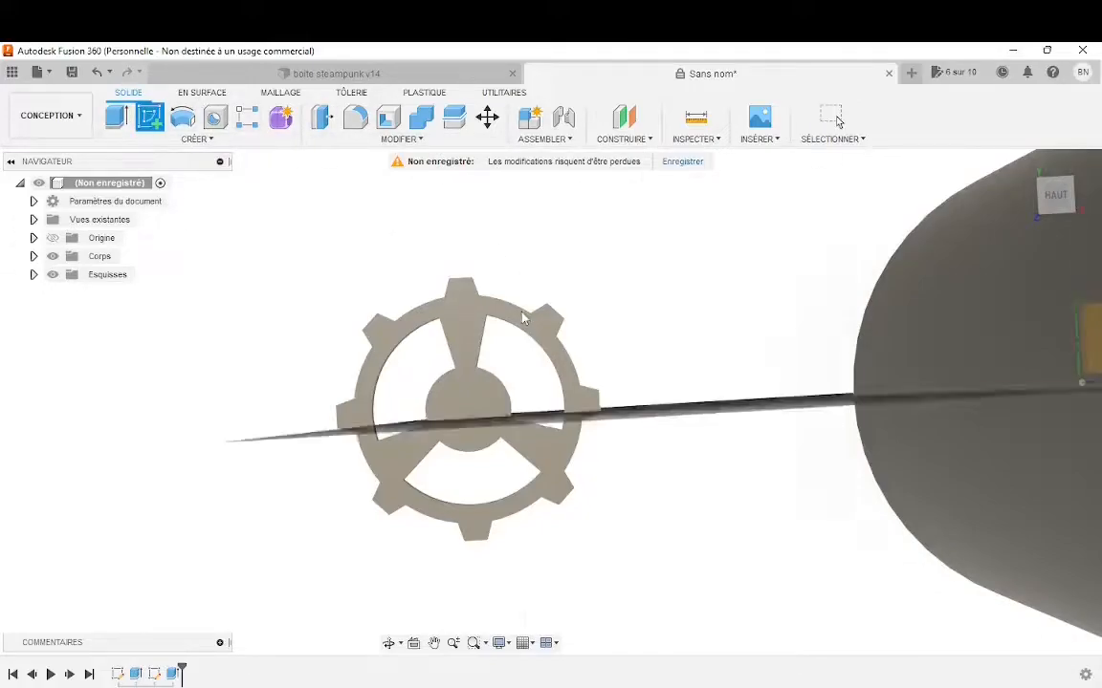
click(470, 320)
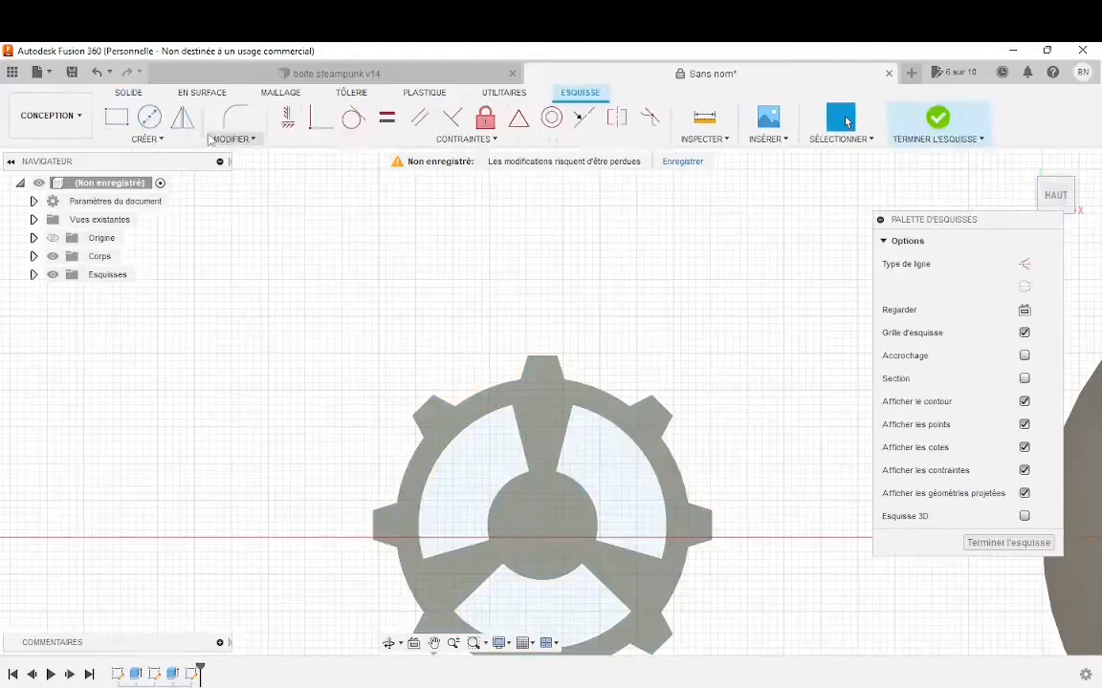
Project the gear's whole top face into the sketch, expand the list of sketches and finish the sketch.
click(229, 141)
click(147, 139)
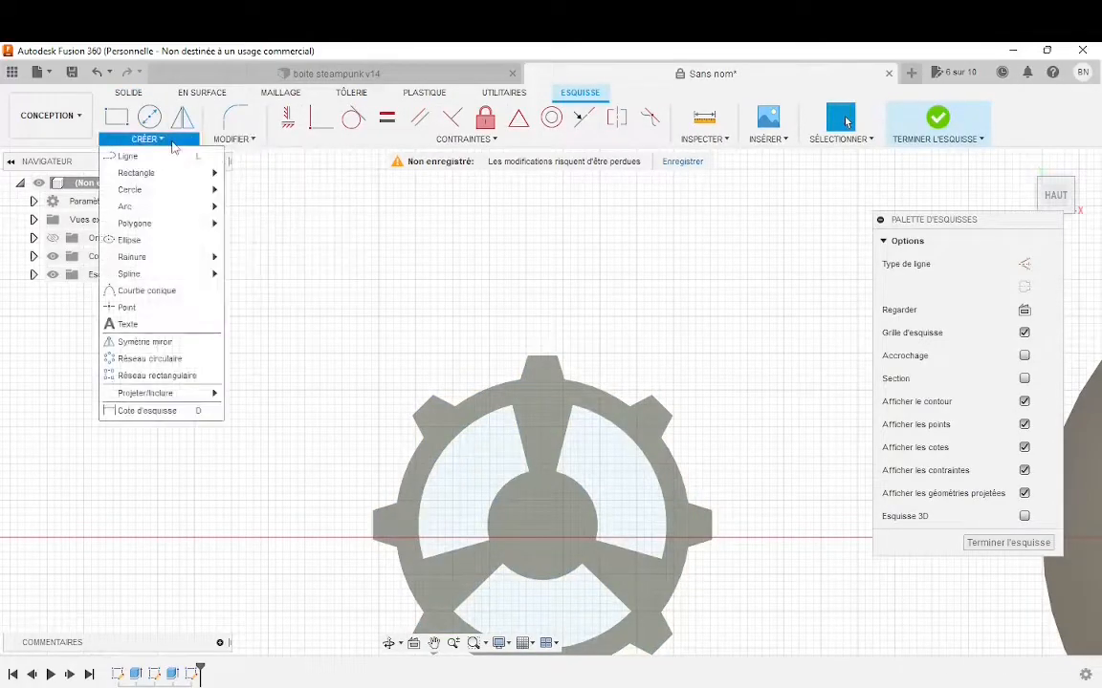
click(246, 388)
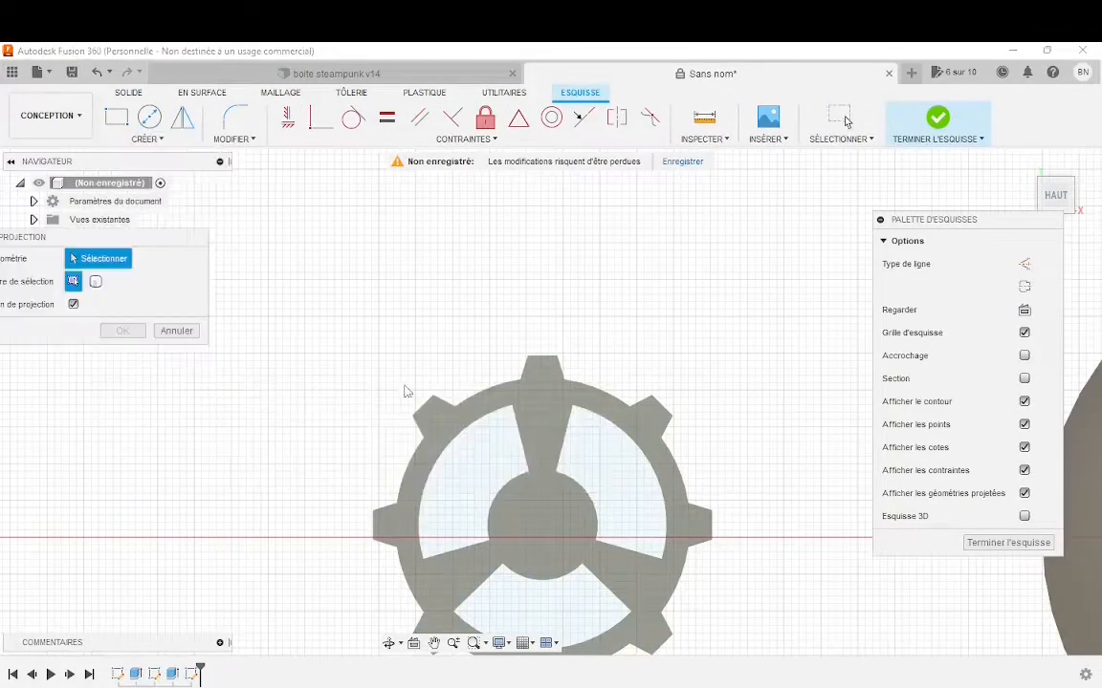
scroll(452, 390, down, 4)
click(494, 472)
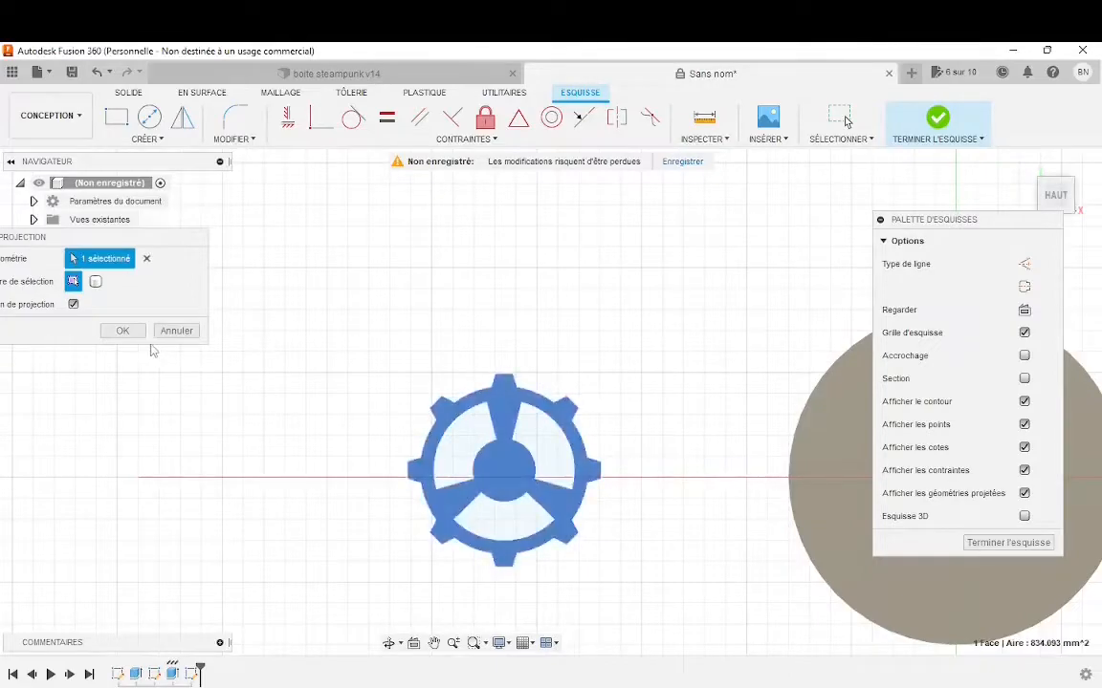
click(119, 329)
click(33, 274)
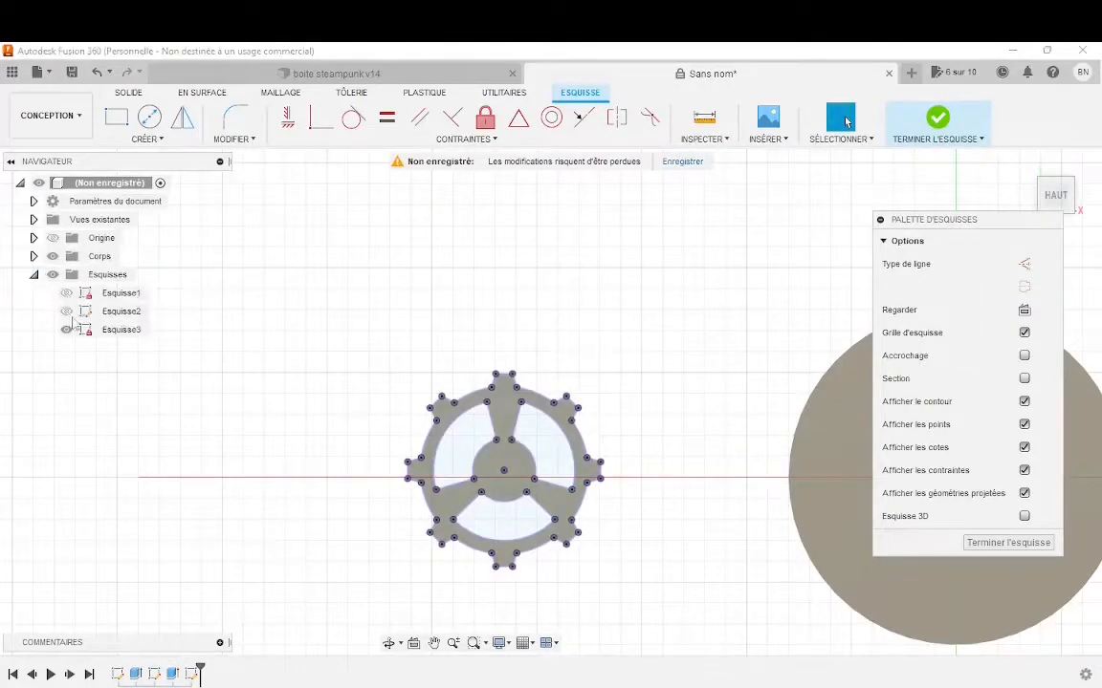
click(1007, 542)
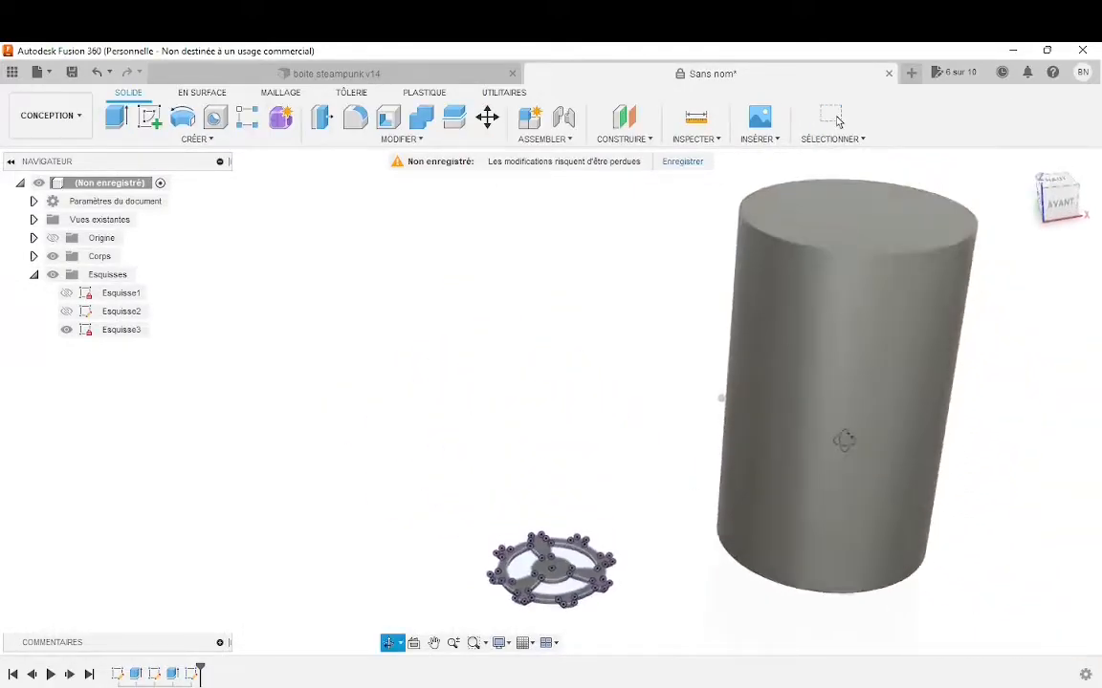
Create a copy of the gear body moved -50 mm along X, away from the cylinder.
scroll(947, 531, up, 3)
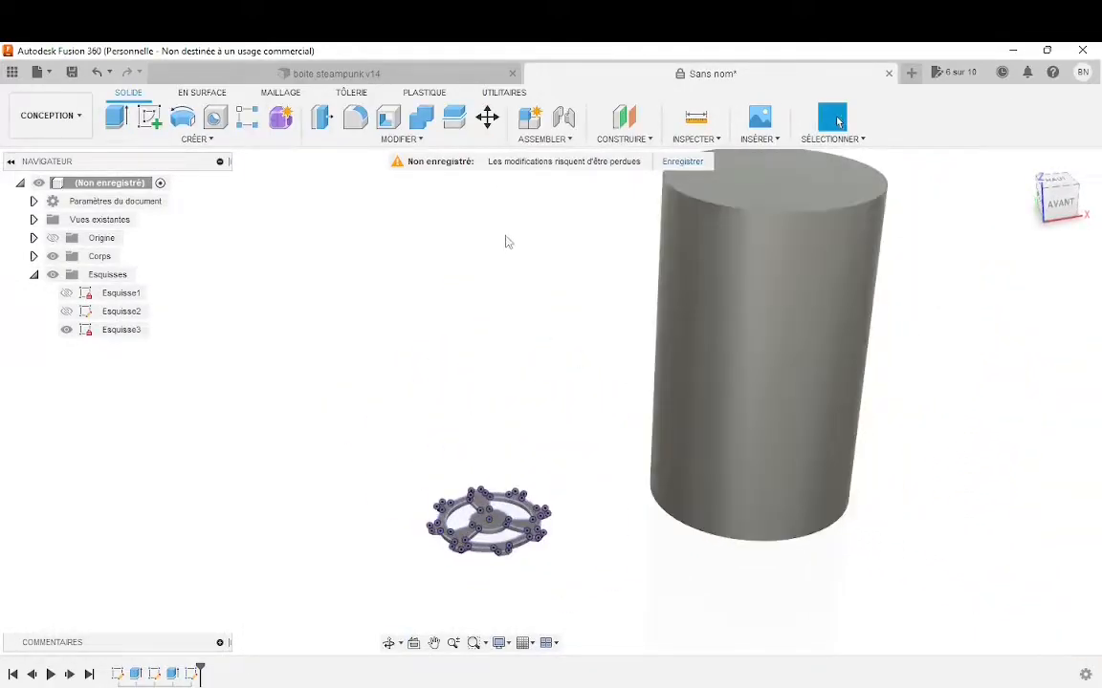
click(486, 117)
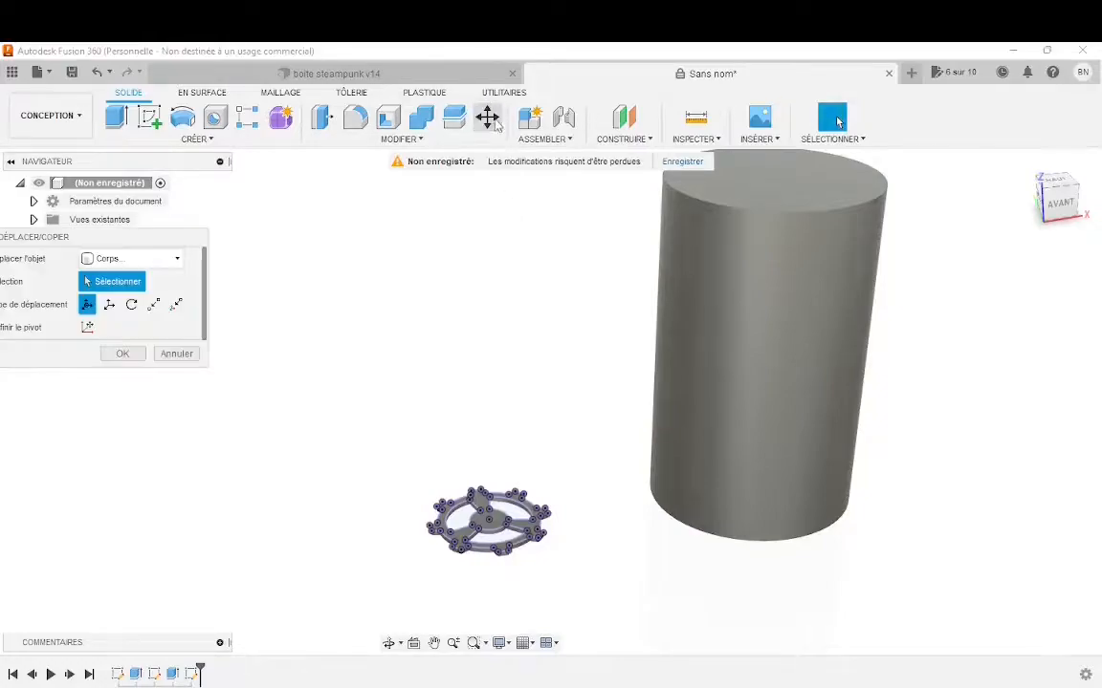
click(489, 530)
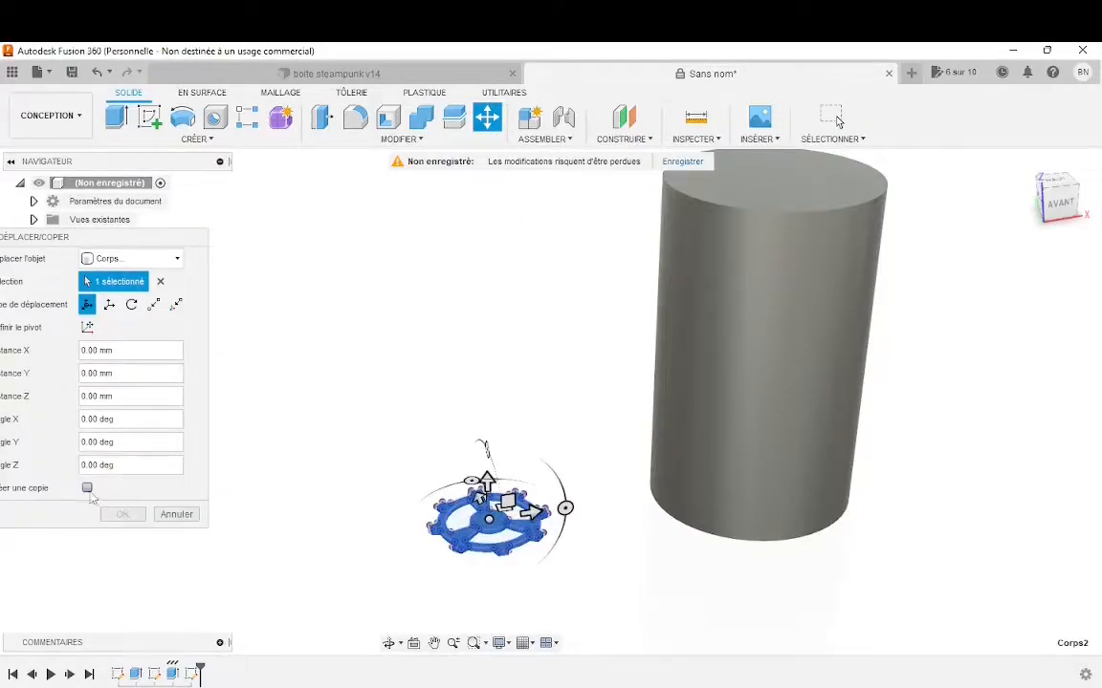
click(87, 489)
drag(540, 510, 401, 533)
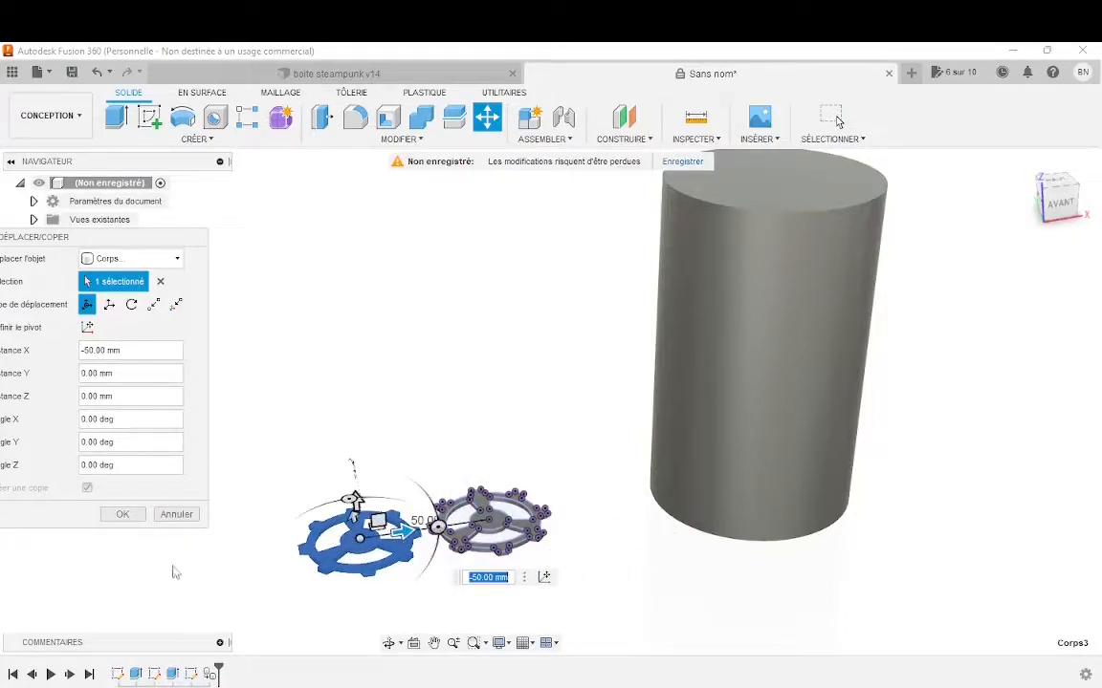
click(124, 517)
Scale the copied gear uniformly by a factor of 0.5.
shift+middle_drag(401, 459, 421, 569)
scroll(406, 401, up, 4)
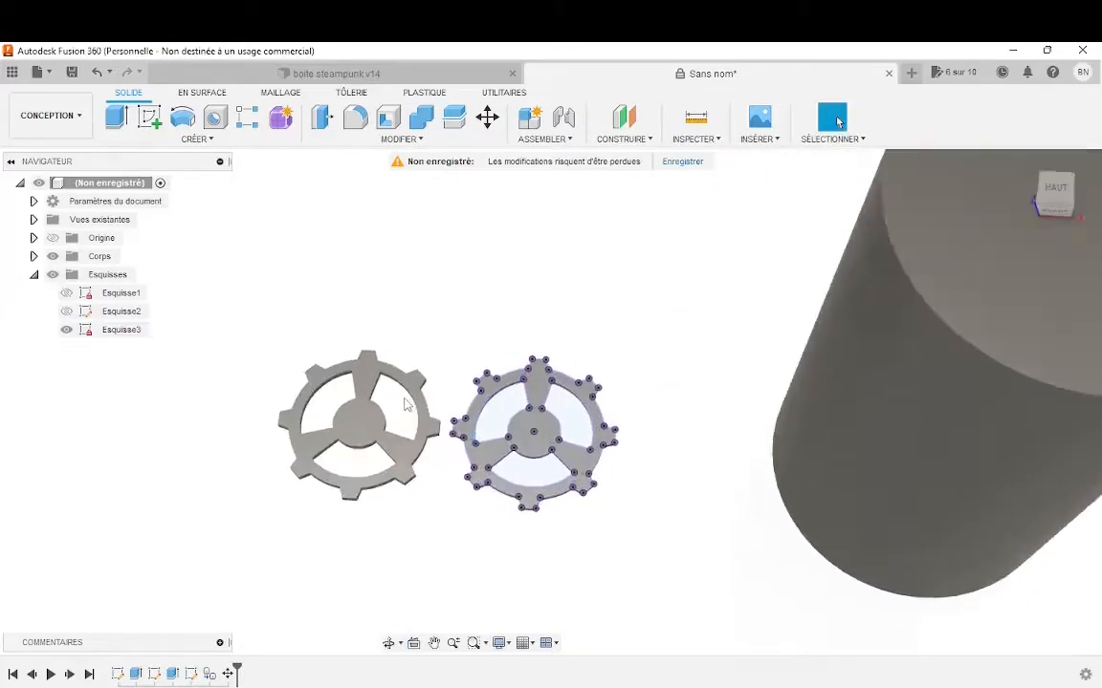
click(424, 139)
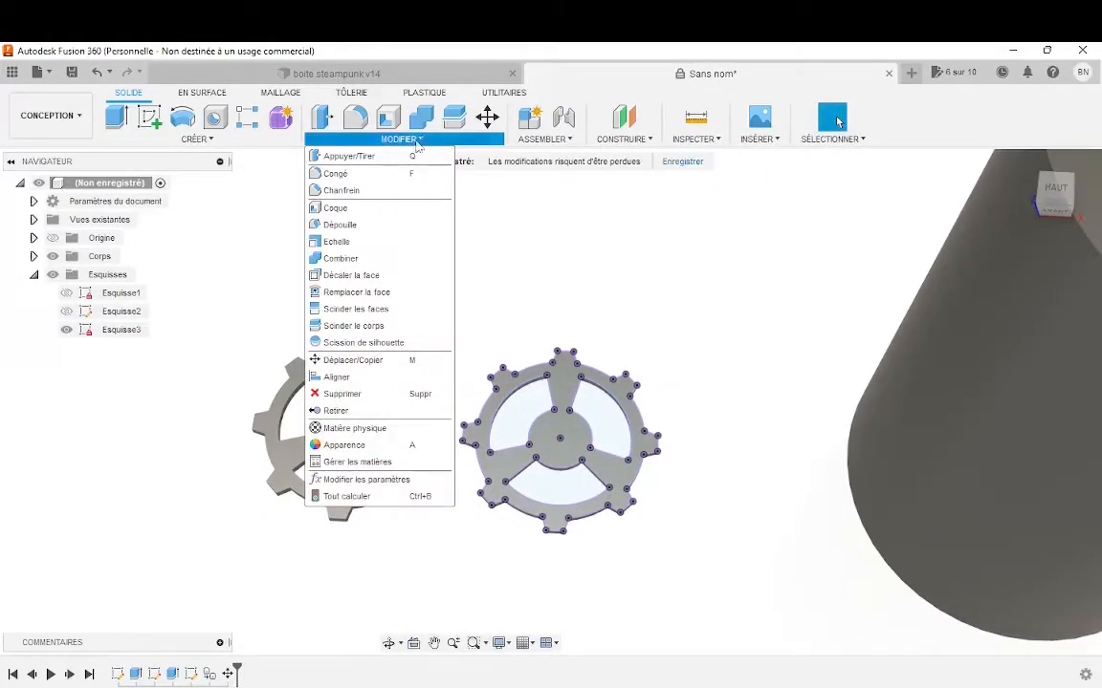
click(435, 242)
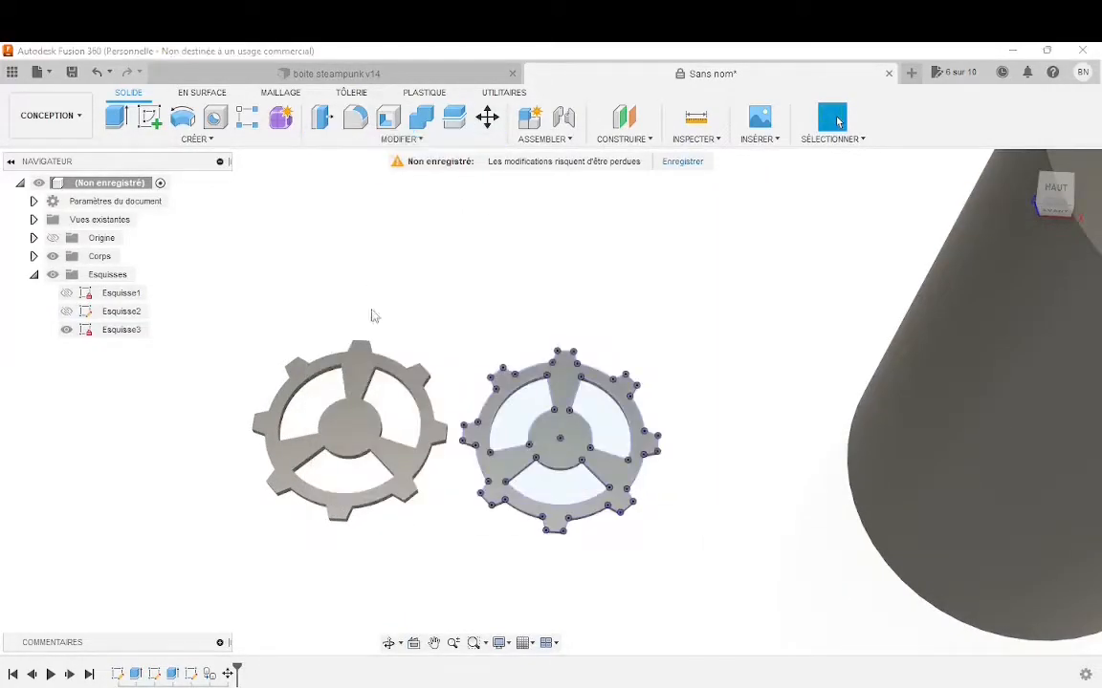
click(354, 442)
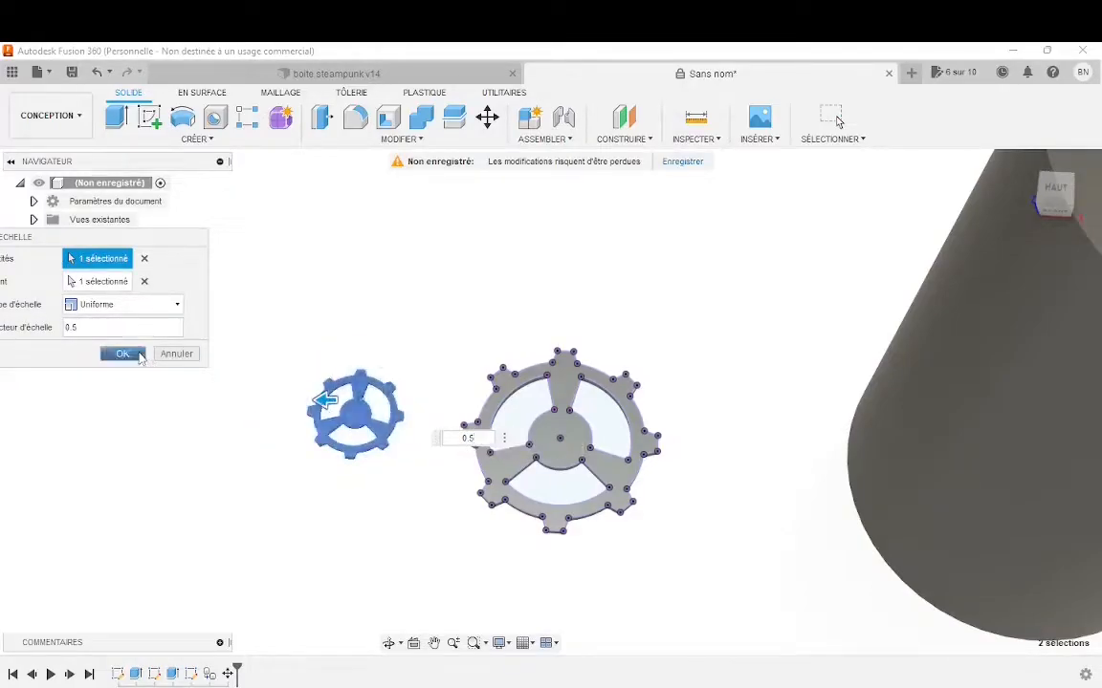
click(123, 354)
Start a new sketch on the top face of the half-size gear.
scroll(521, 504, down, 2)
shift+middle_drag(721, 411, 707, 258)
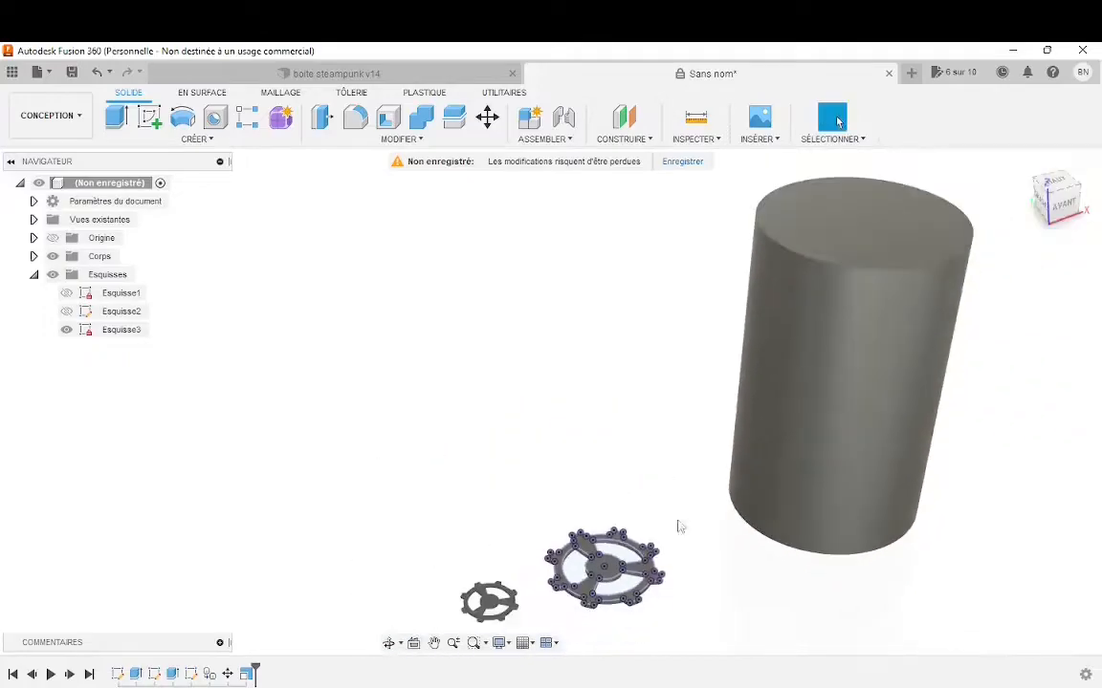
scroll(674, 501, down, 2)
scroll(727, 642, up, 3)
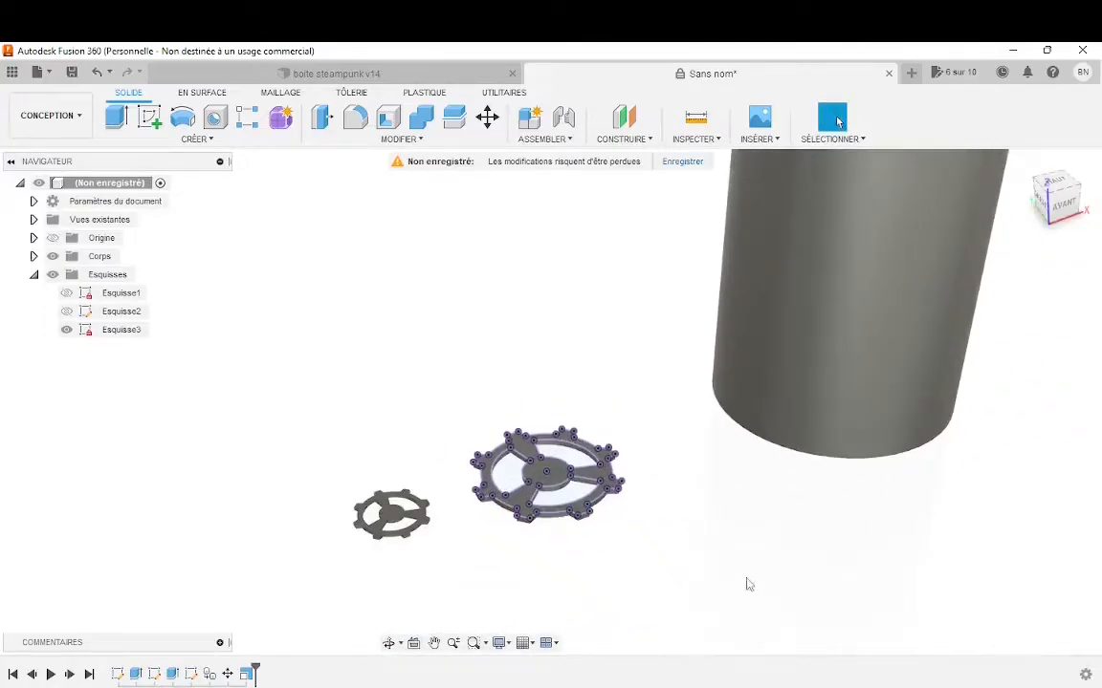
click(196, 139)
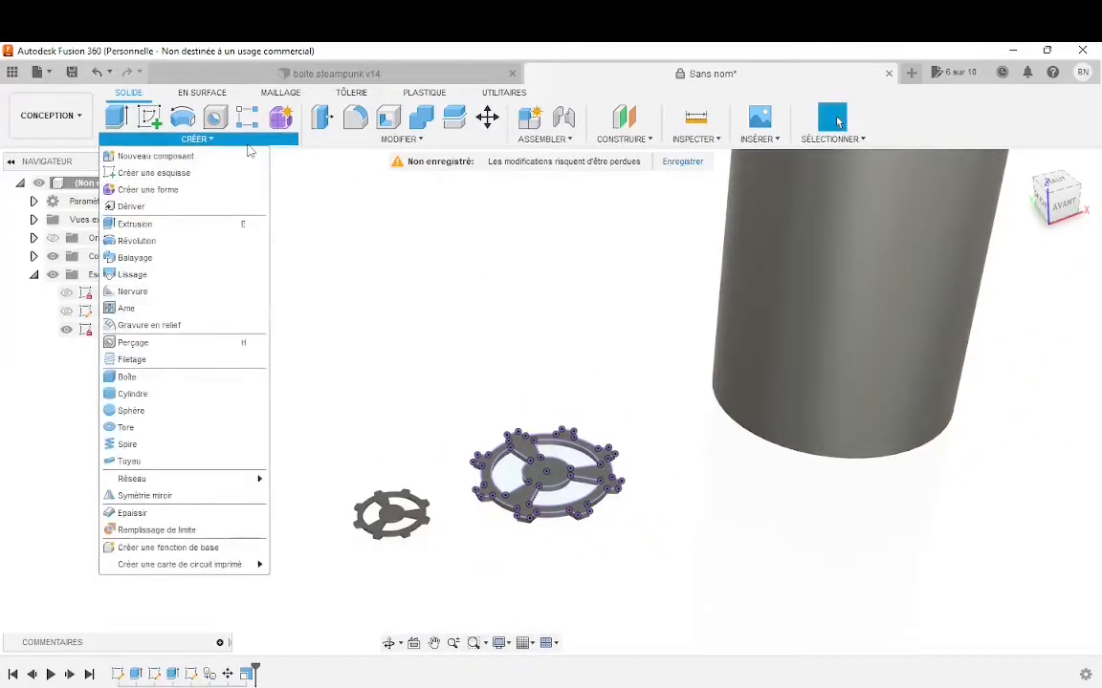
click(149, 116)
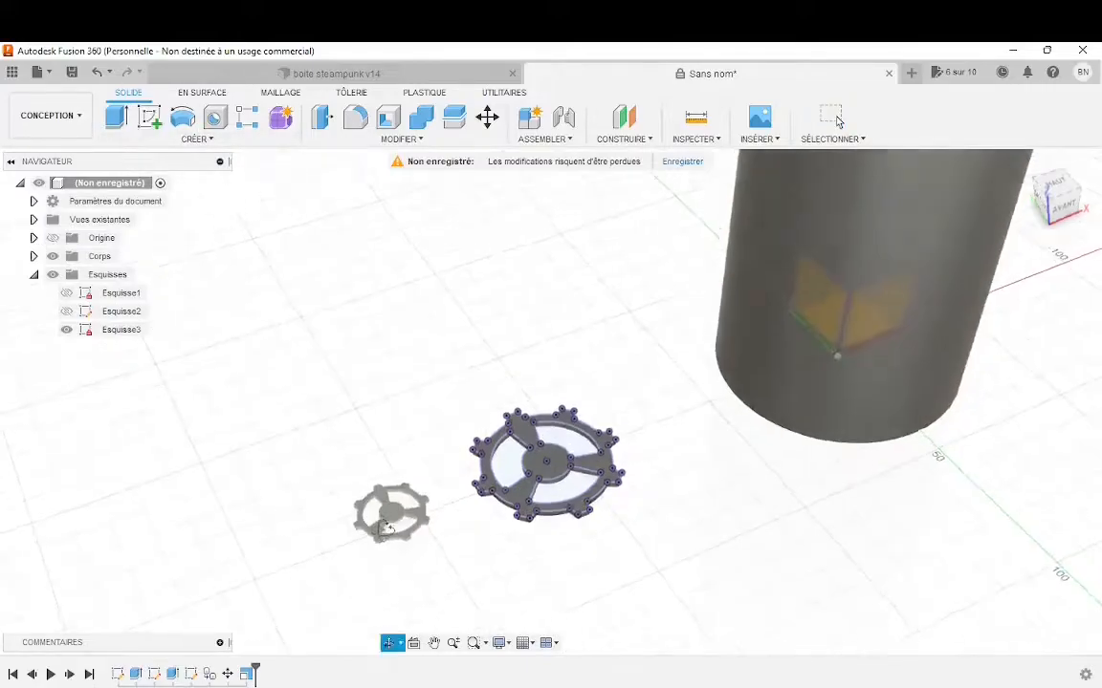
scroll(378, 505, up, 4)
click(378, 505)
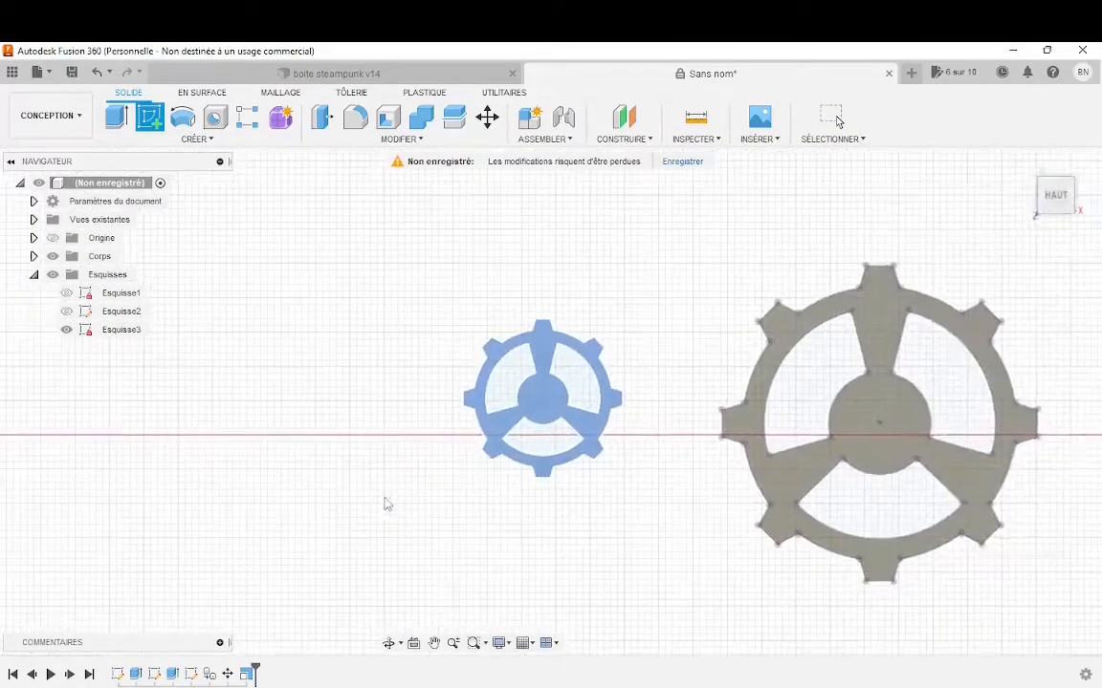
Project the half-size gear's whole top face into the sketch and finish the sketch.
click(147, 139)
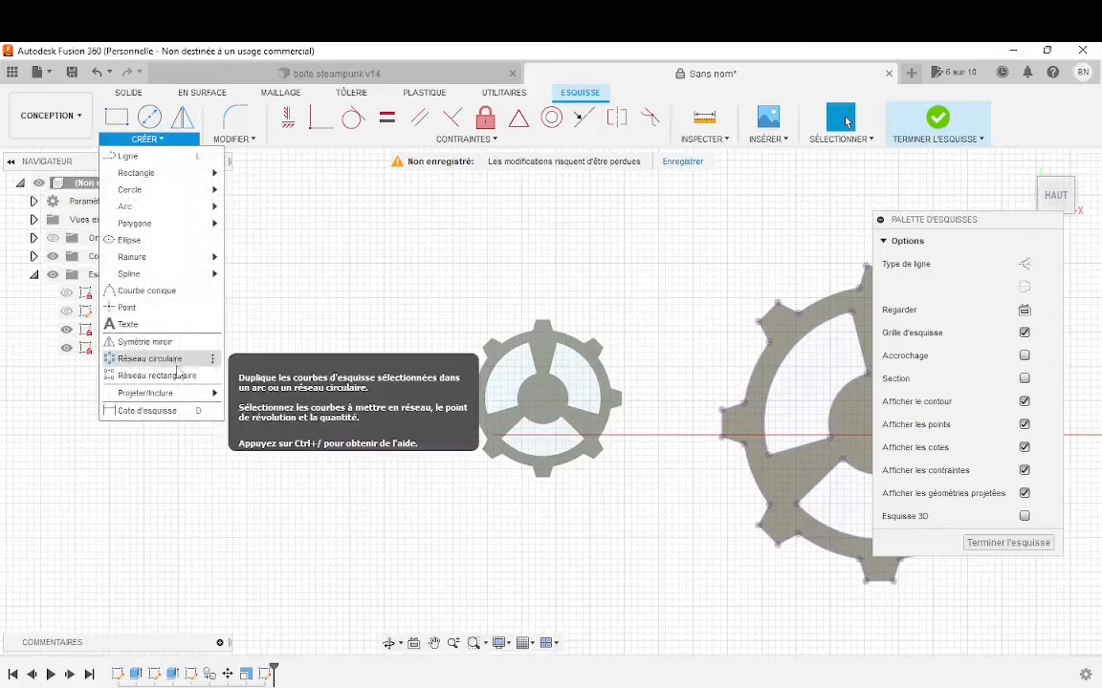
mouse_move(201, 393)
click(267, 399)
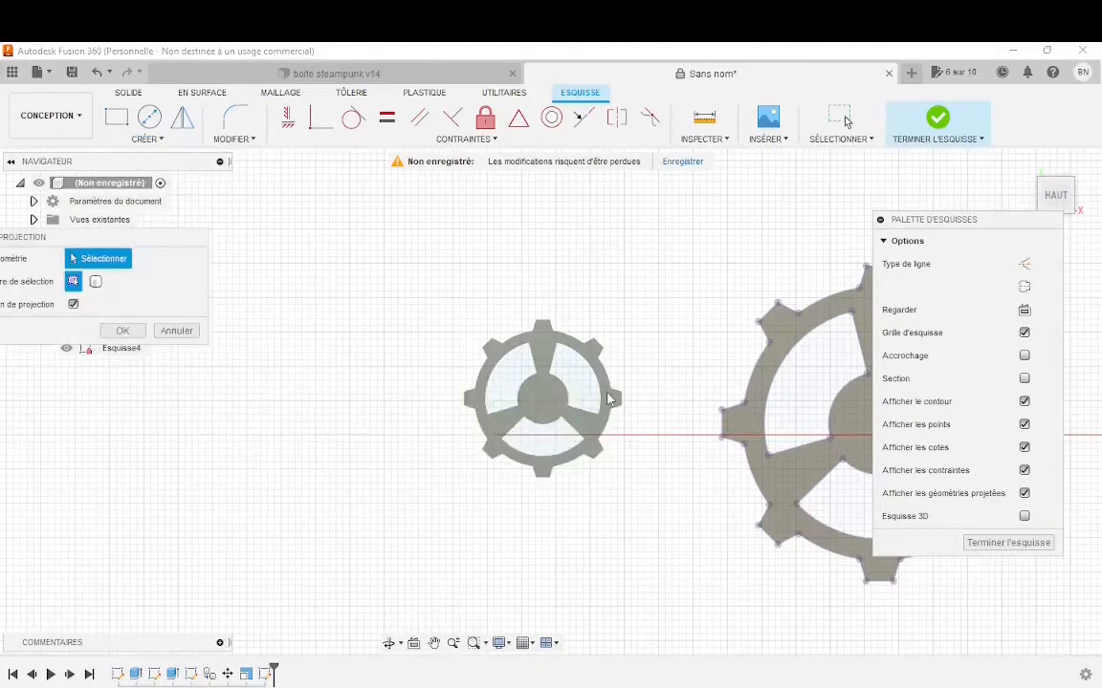
click(619, 420)
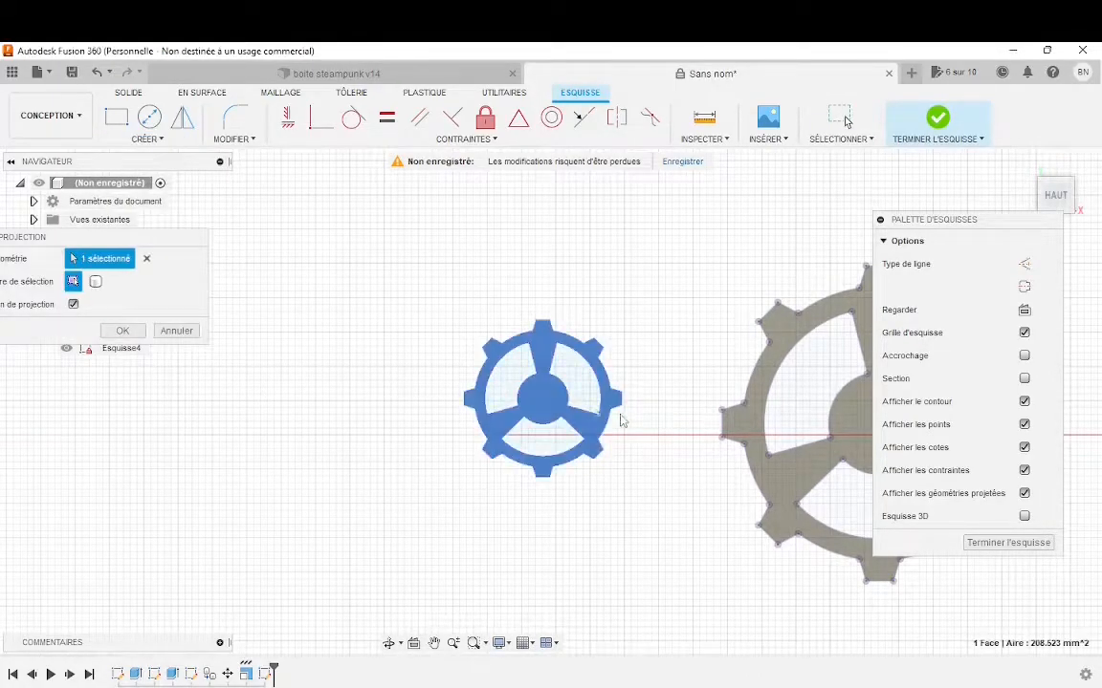
click(123, 331)
scroll(604, 449, down, 2)
click(1044, 547)
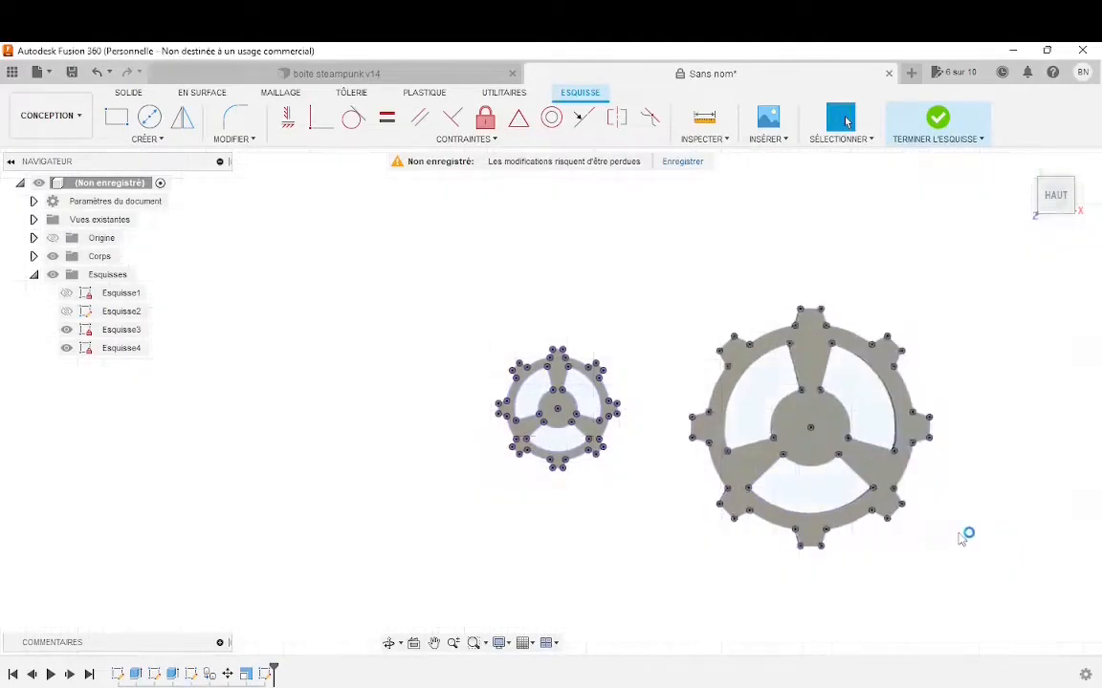
Create a copy of the half-size gear body beside it along X, on the side away from the large gear.
click(487, 119)
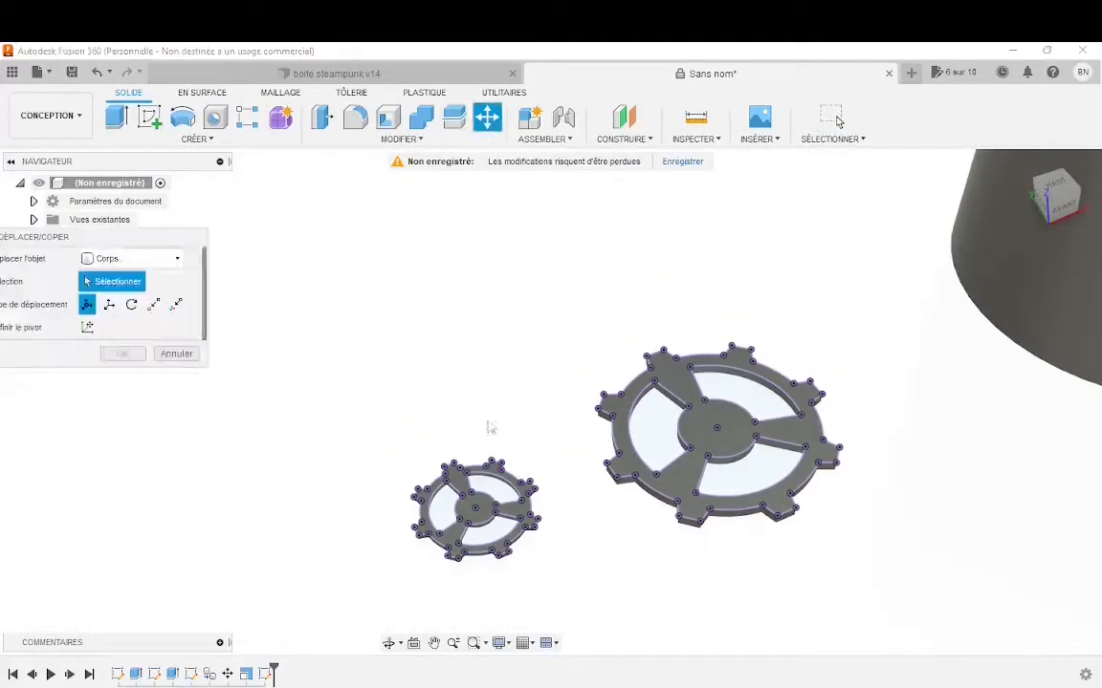
click(507, 492)
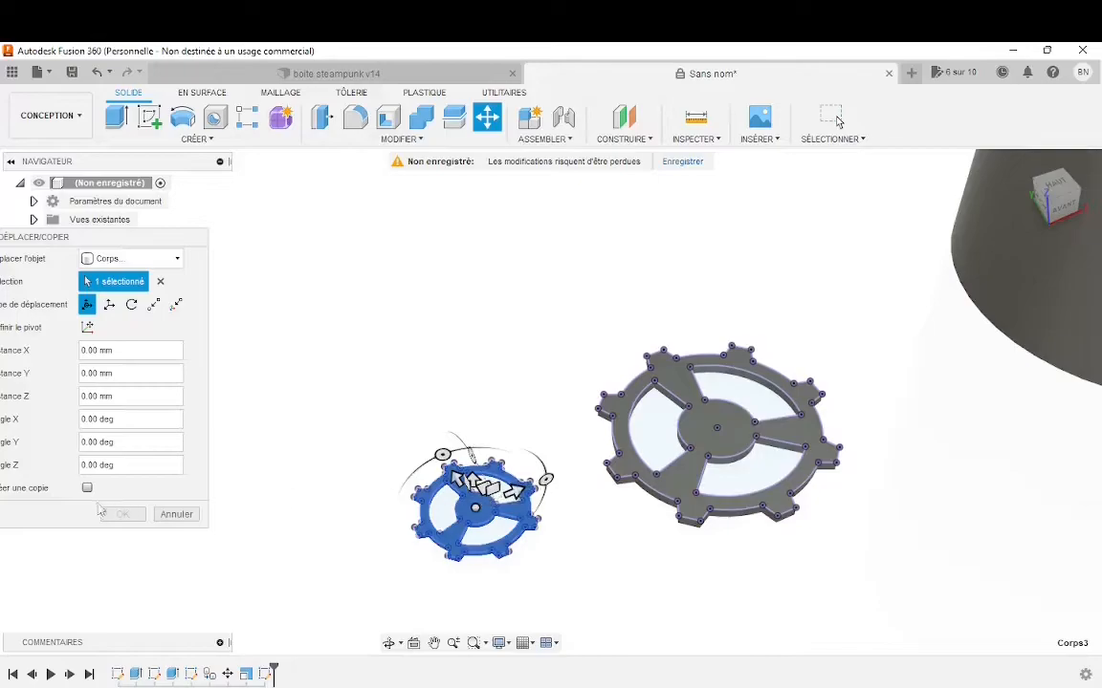
click(87, 489)
drag(104, 242, 361, 192)
drag(518, 492, 360, 555)
click(385, 469)
Scale the newest gear copy uniformly by a factor of 0.5.
scroll(385, 497, down, 5)
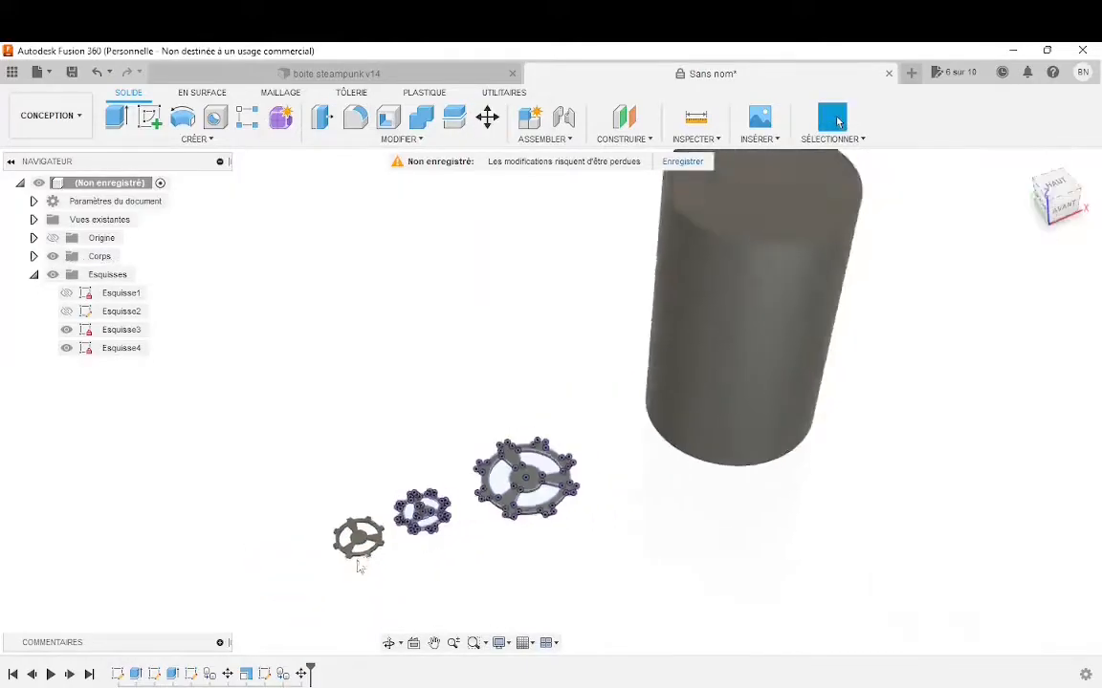
scroll(354, 586, up, 5)
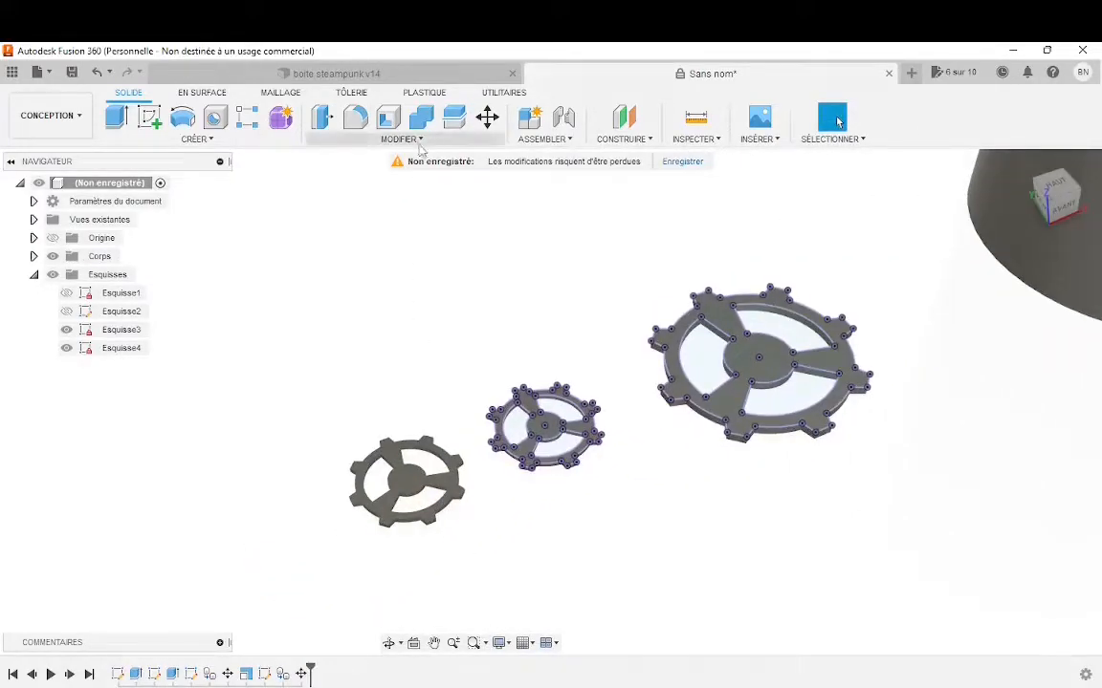
click(406, 139)
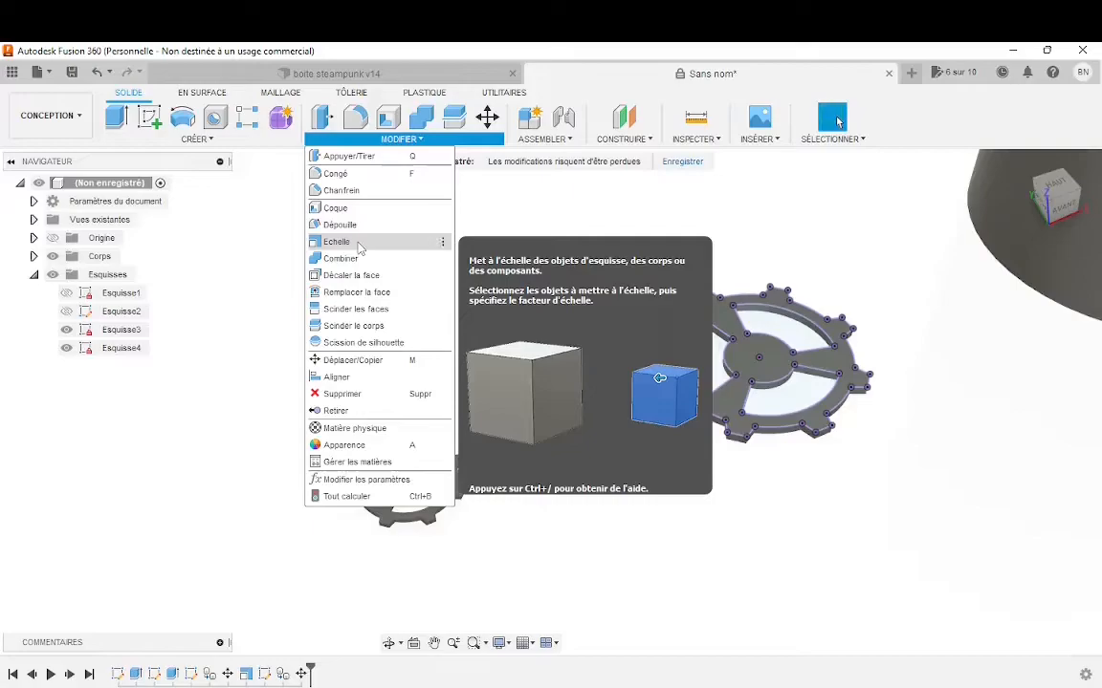
click(360, 247)
click(399, 486)
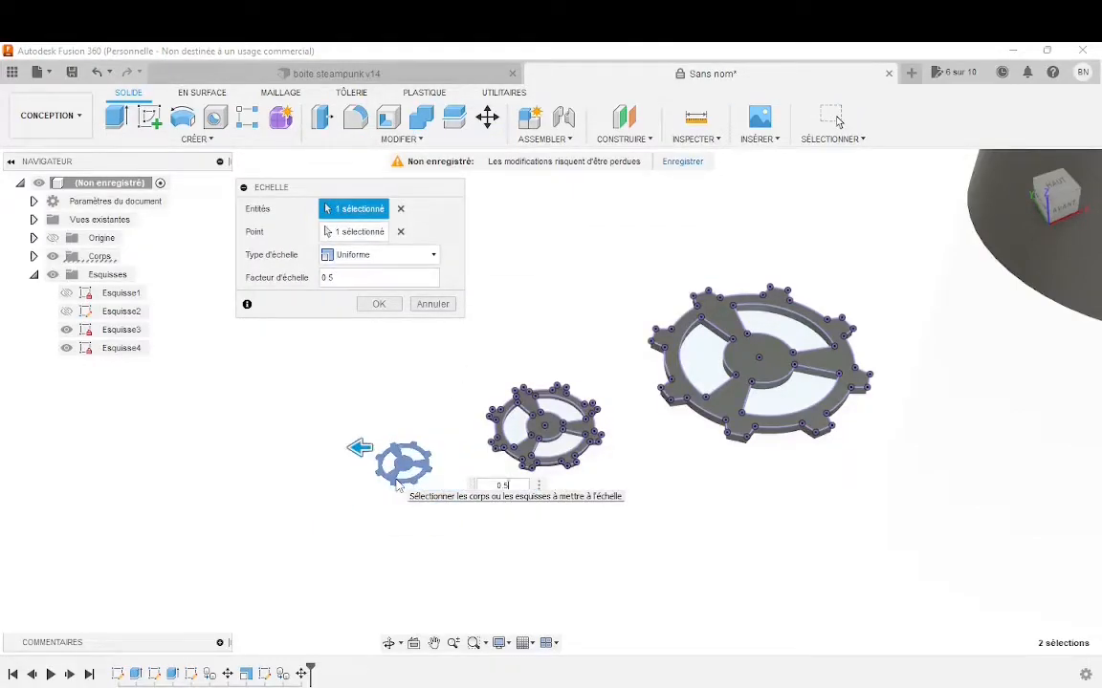
click(389, 304)
Start a new sketch on the top face of the smallest gear.
scroll(443, 492, up, 5)
click(149, 117)
click(339, 428)
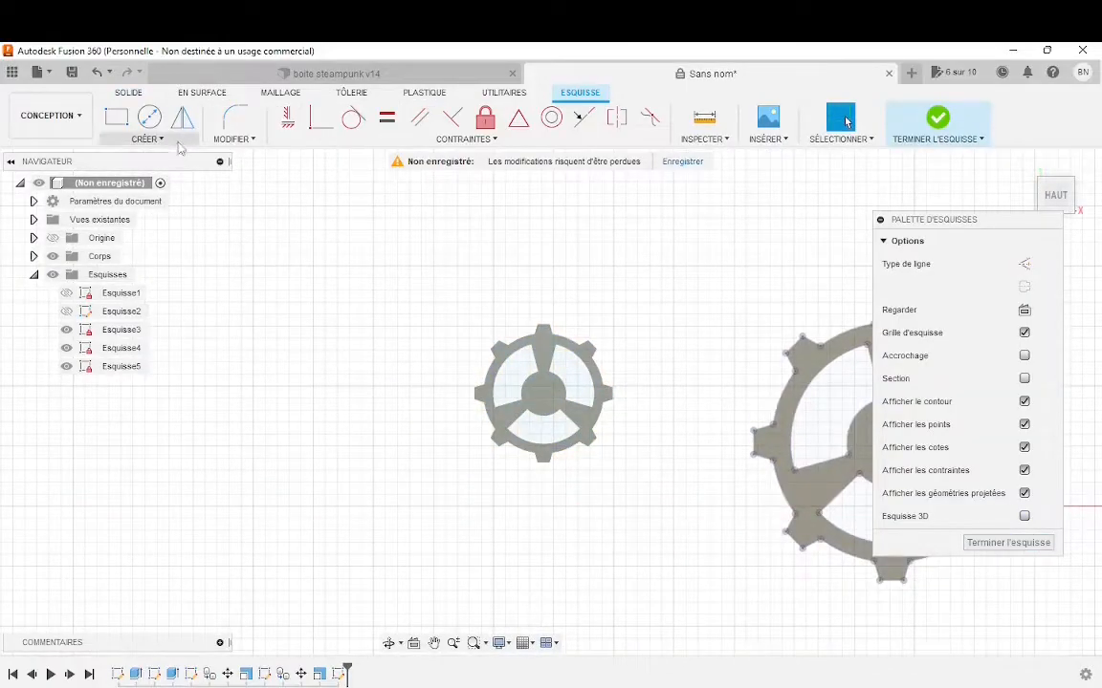
Project the smallest gear's whole top face into the sketch and finish the sketch.
click(147, 138)
mouse_move(192, 395)
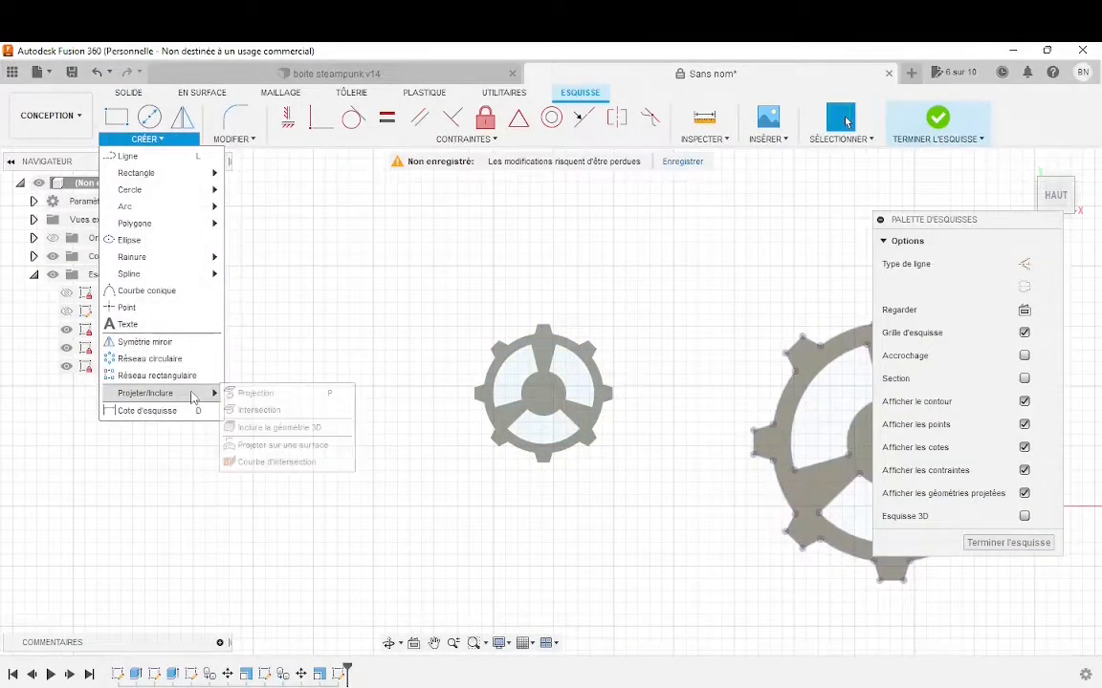
click(255, 393)
click(574, 425)
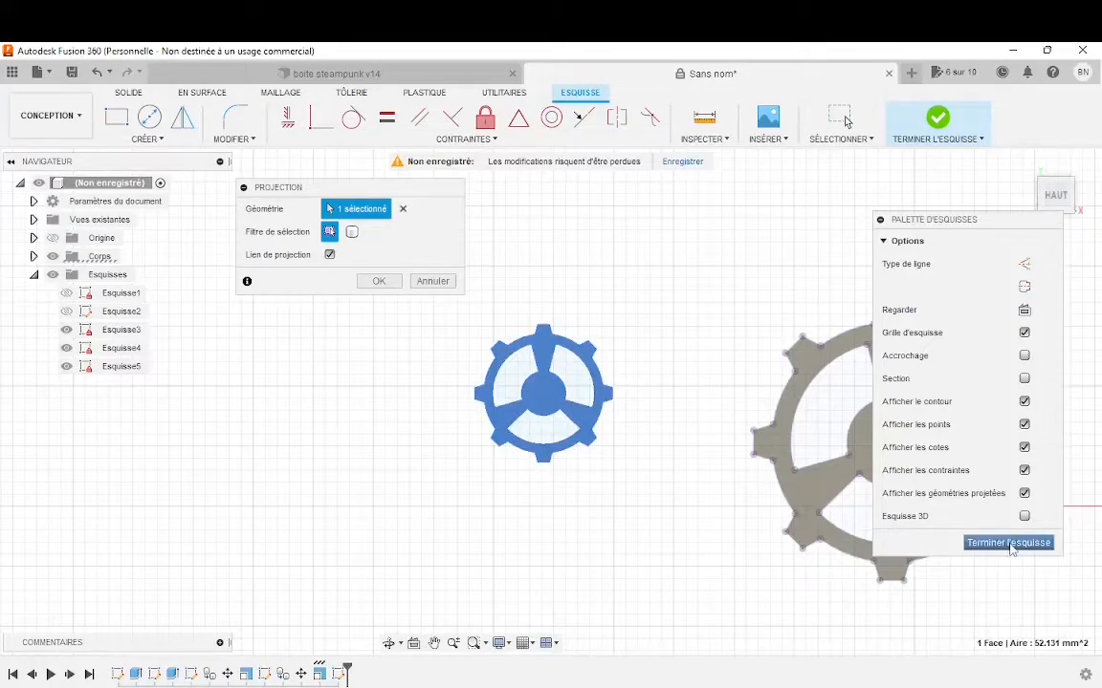
click(380, 283)
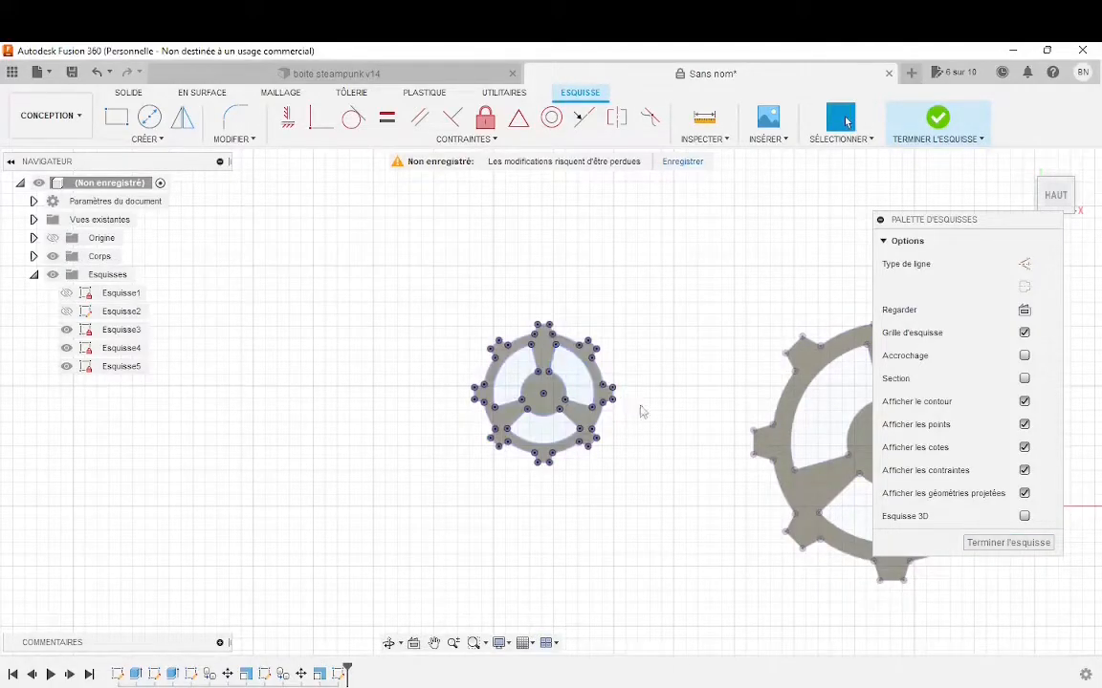
click(1001, 543)
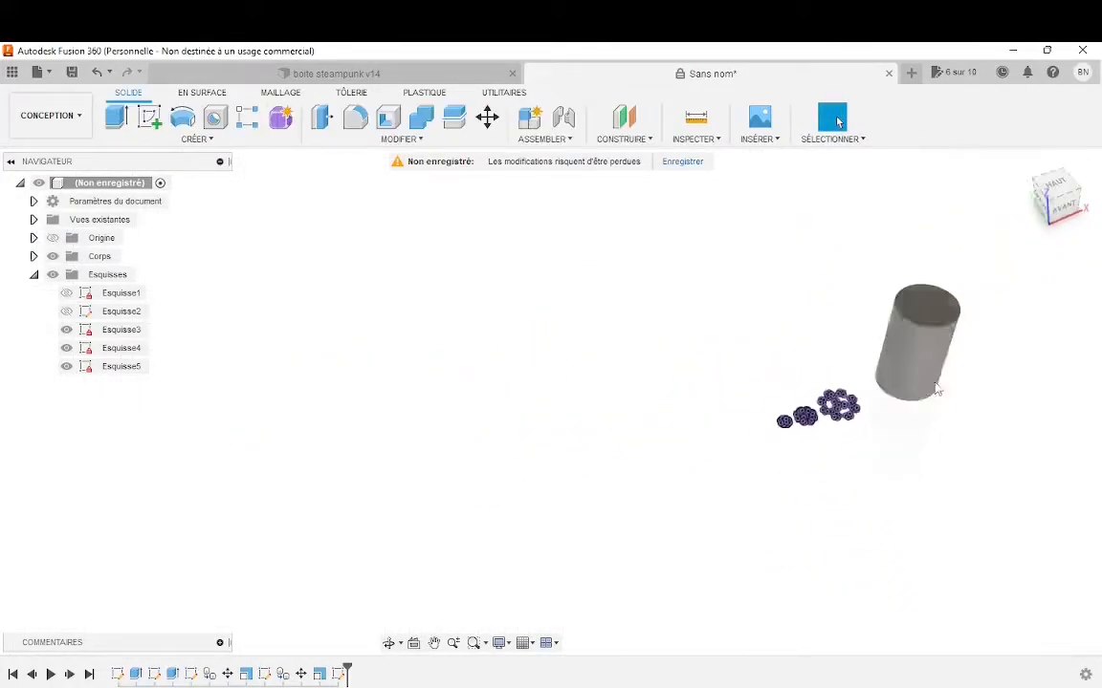
Start an Emboss using the large gear's projected sketch profile and the cylinder's side face.
scroll(965, 373, up, 4)
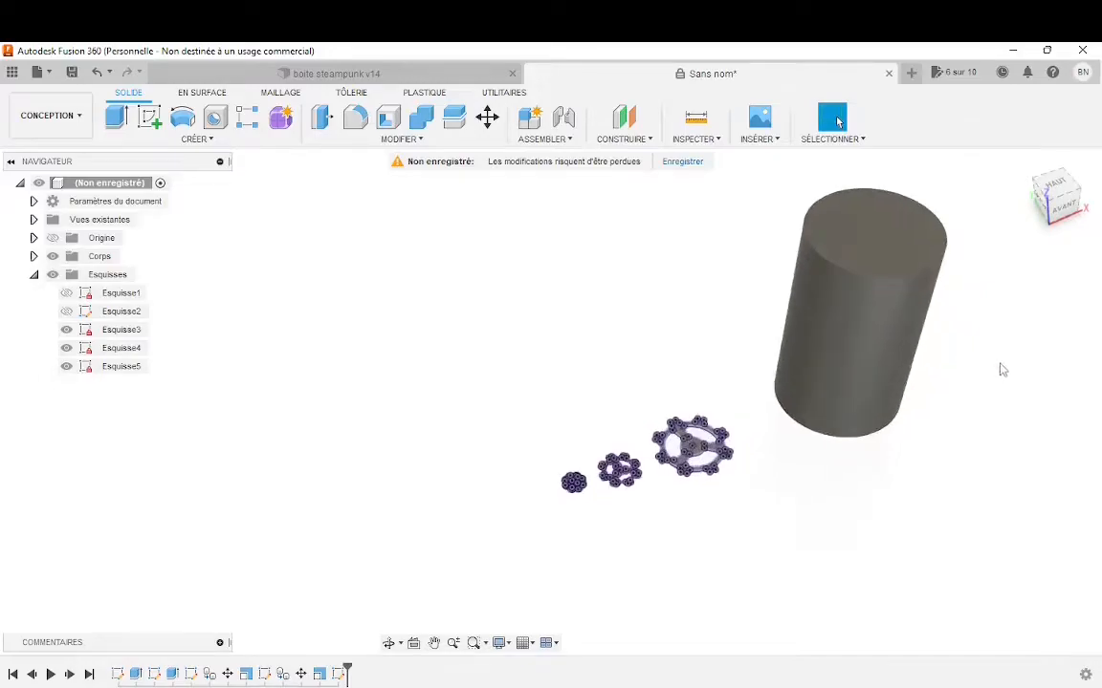
click(207, 137)
click(167, 328)
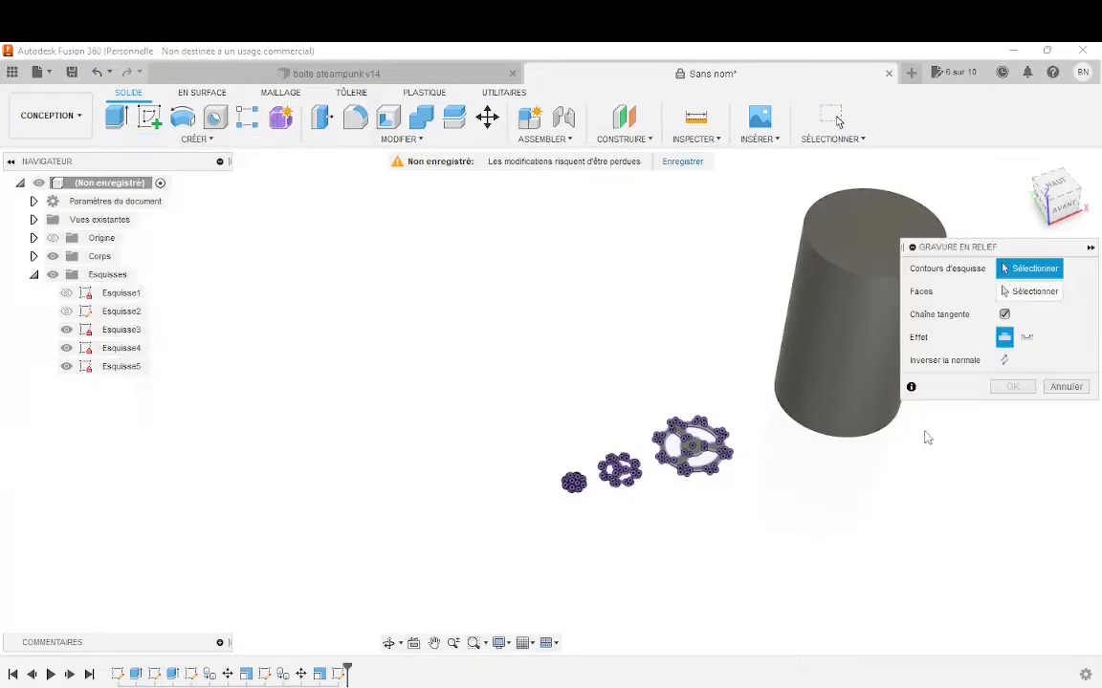
scroll(854, 386, up, 2)
scroll(629, 469, up, 2)
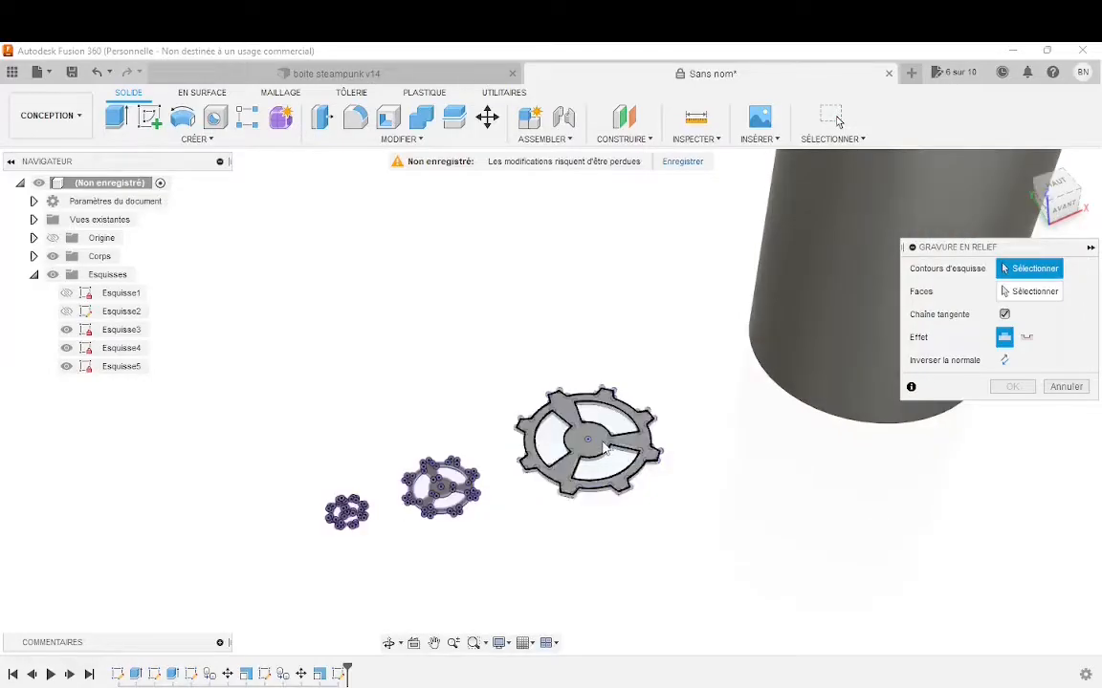
click(642, 440)
scroll(643, 441, down, 5)
scroll(801, 413, up, 3)
click(1028, 290)
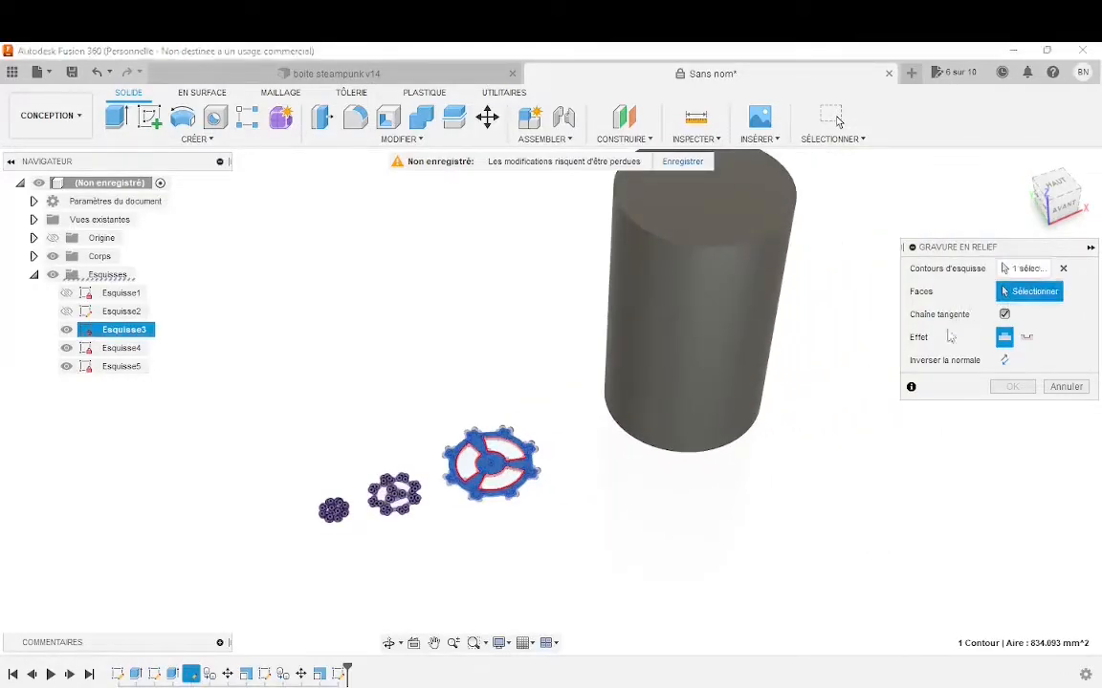
click(737, 360)
Emboss the large gear profile onto the cylinder's side with a 2 mm depth and a horizontal distance of -25 mm.
shift+middle_drag(652, 409, 724, 356)
scroll(629, 420, up, 4)
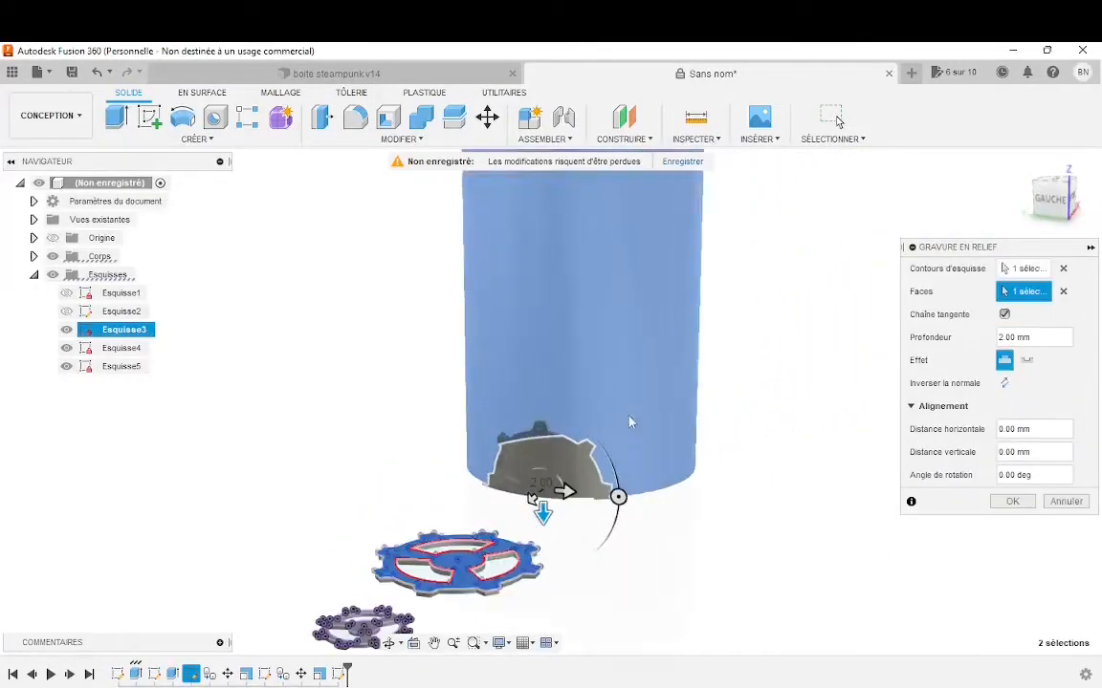
drag(529, 526, 531, 489)
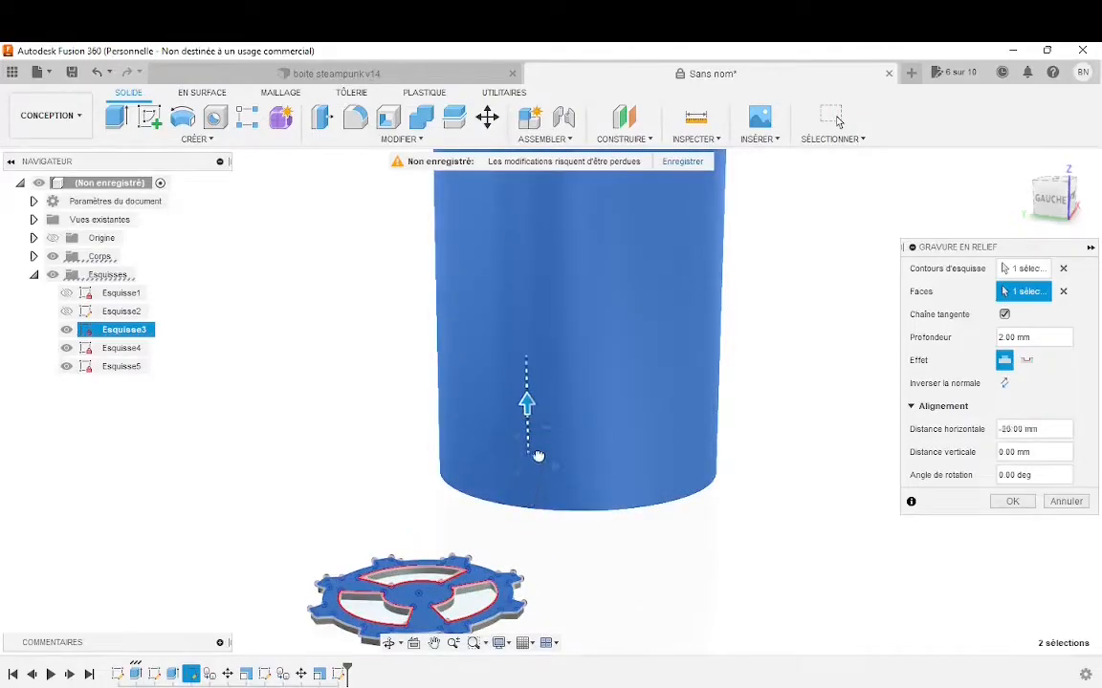
shift+middle_drag(538, 455, 568, 438)
drag(541, 404, 539, 387)
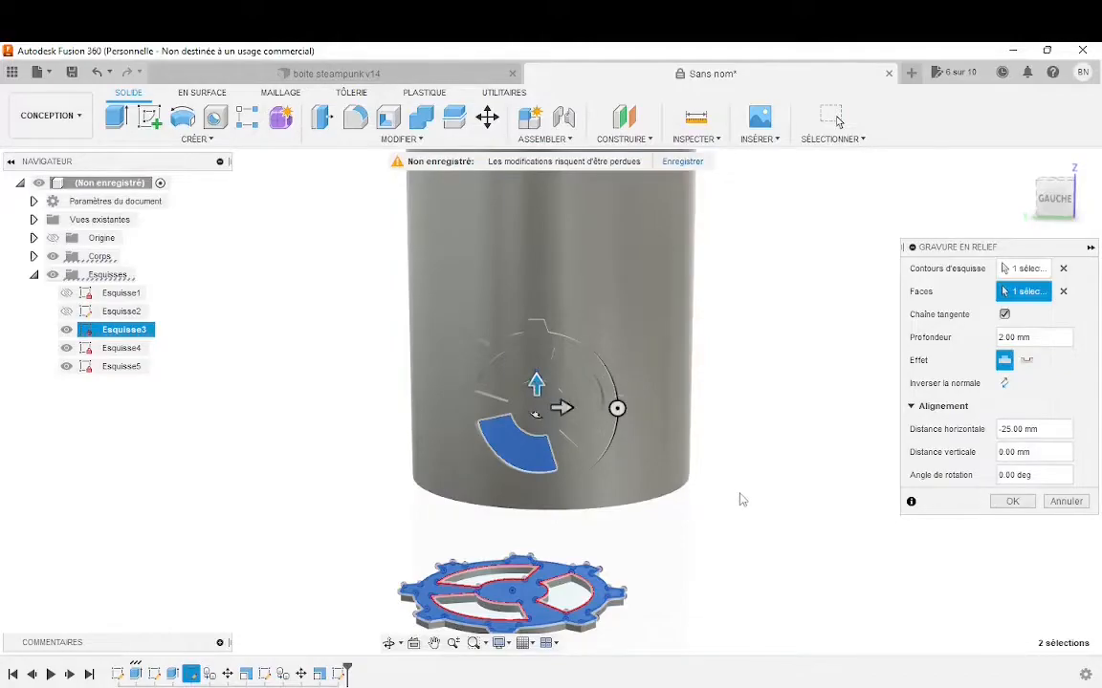
shift+middle_drag(739, 499, 722, 516)
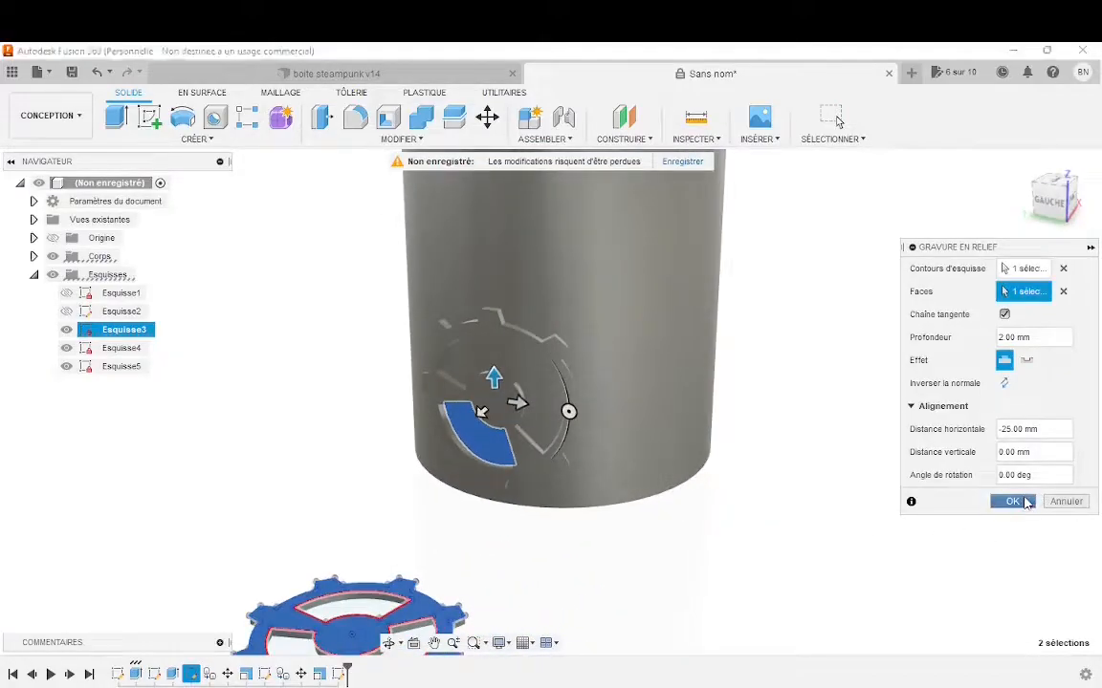
click(1026, 503)
scroll(995, 499, down, 2)
scroll(776, 395, down, 4)
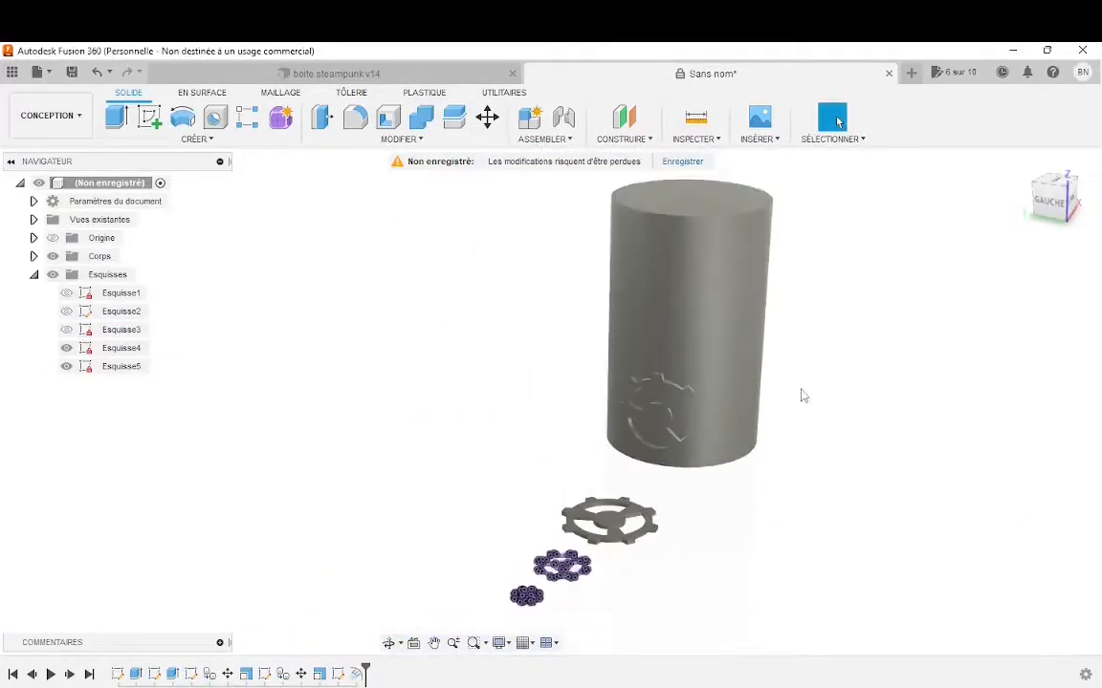
scroll(870, 290, up, 3)
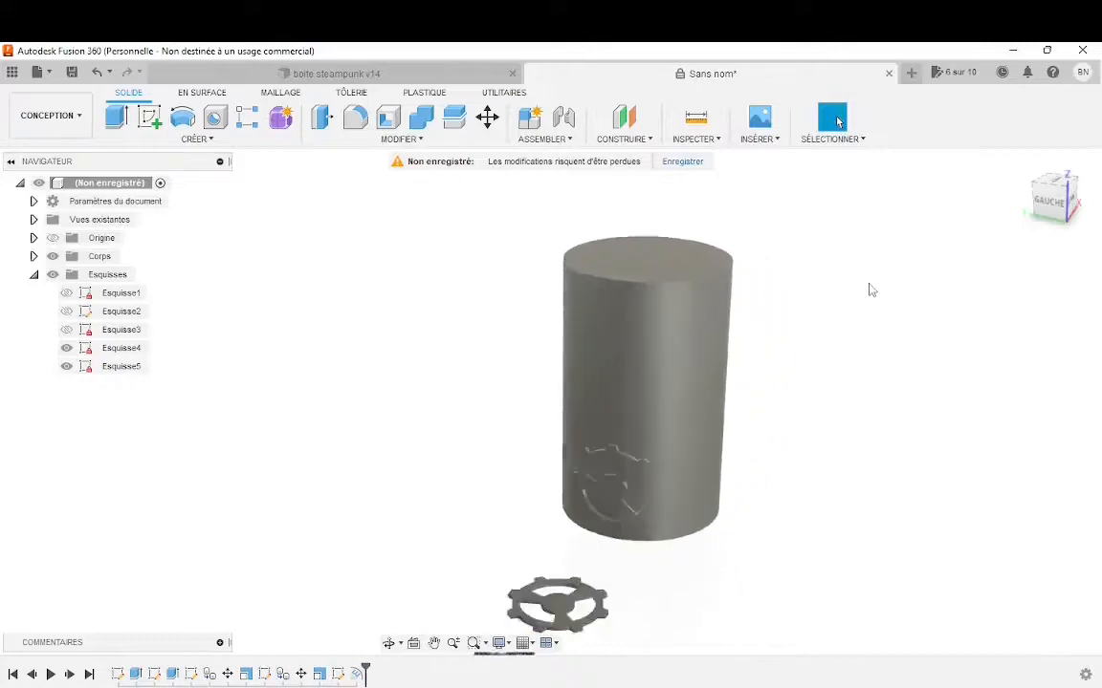
Hide the three flat gear bodies and show the sketch of the cylinder's base circle.
click(454, 117)
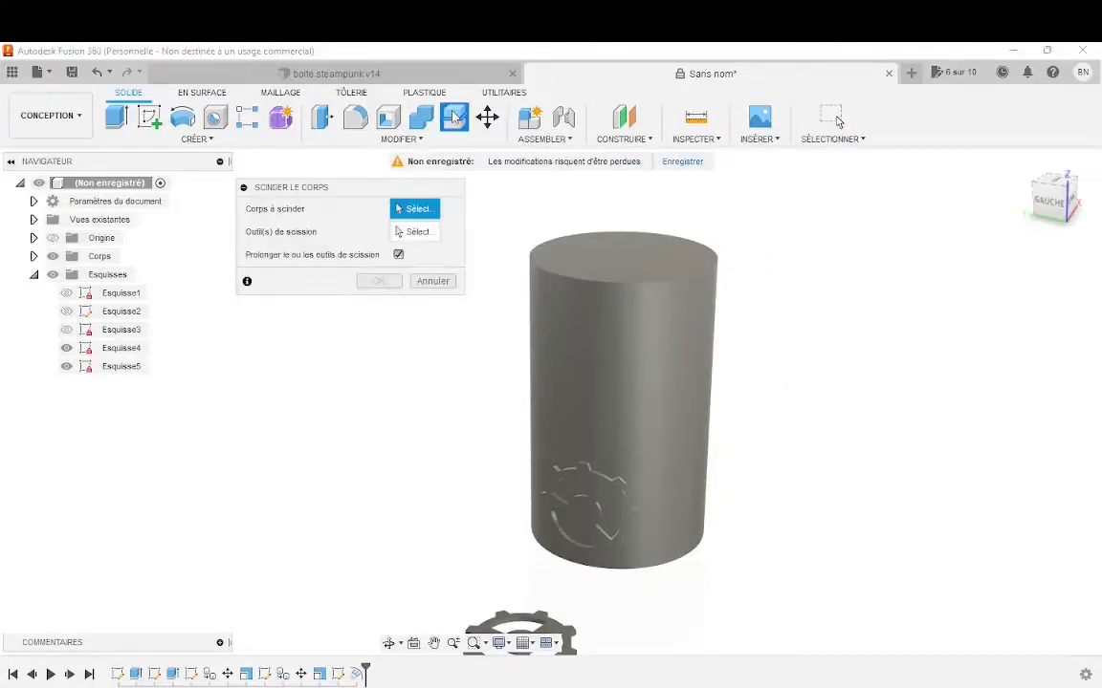
click(434, 281)
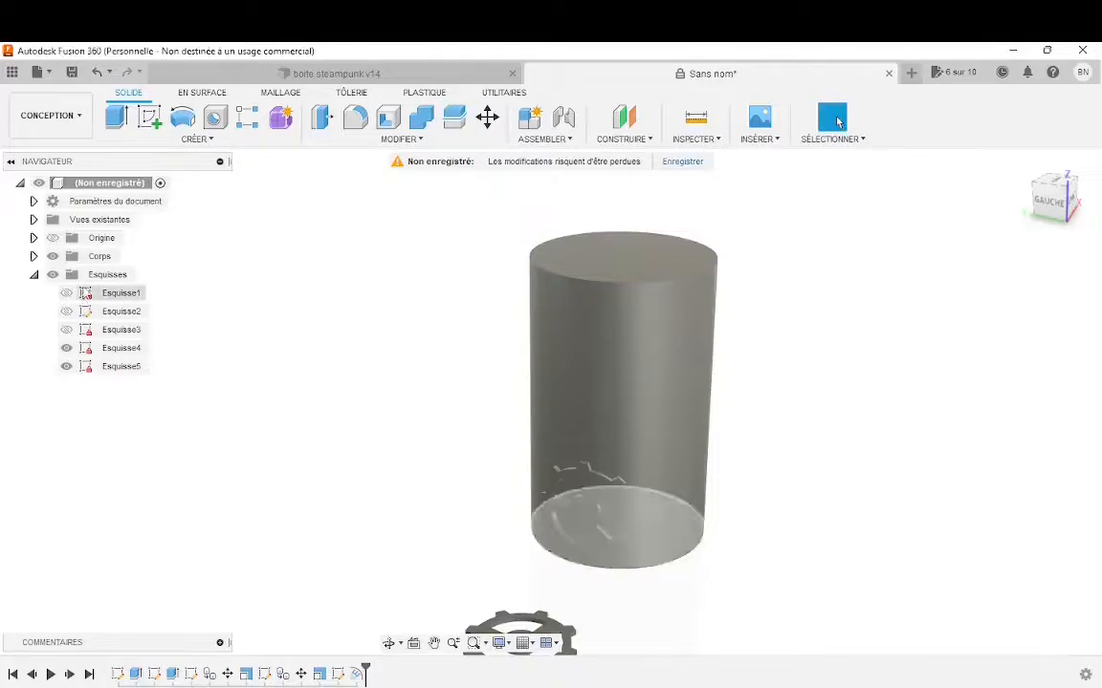
click(34, 256)
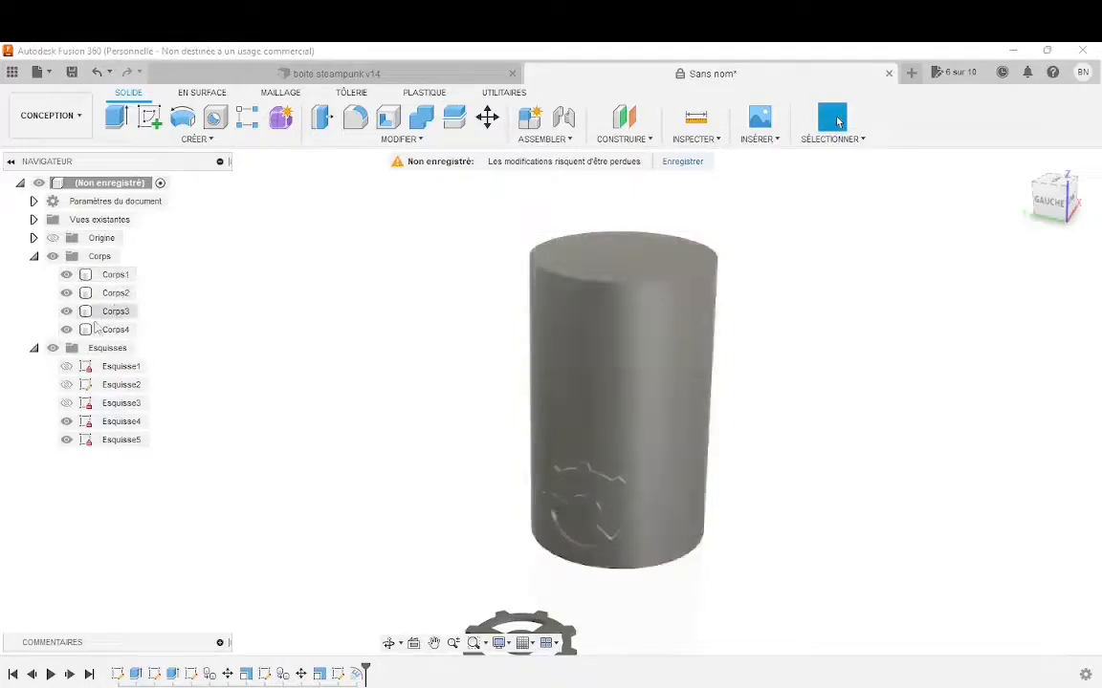
click(110, 275)
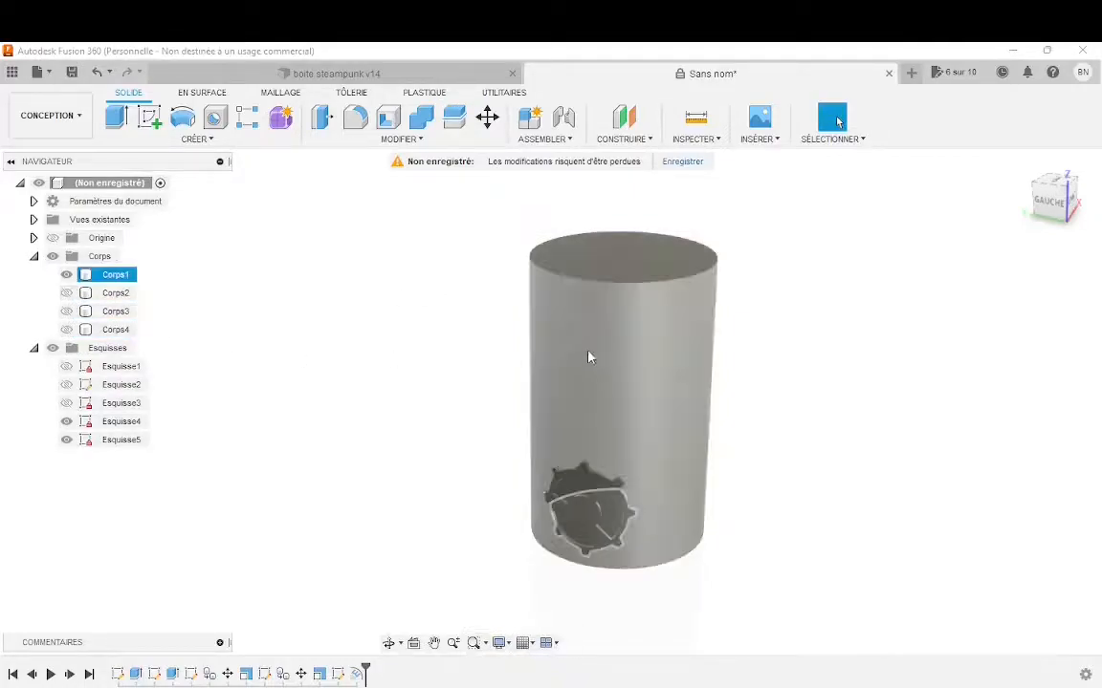
click(278, 212)
click(66, 367)
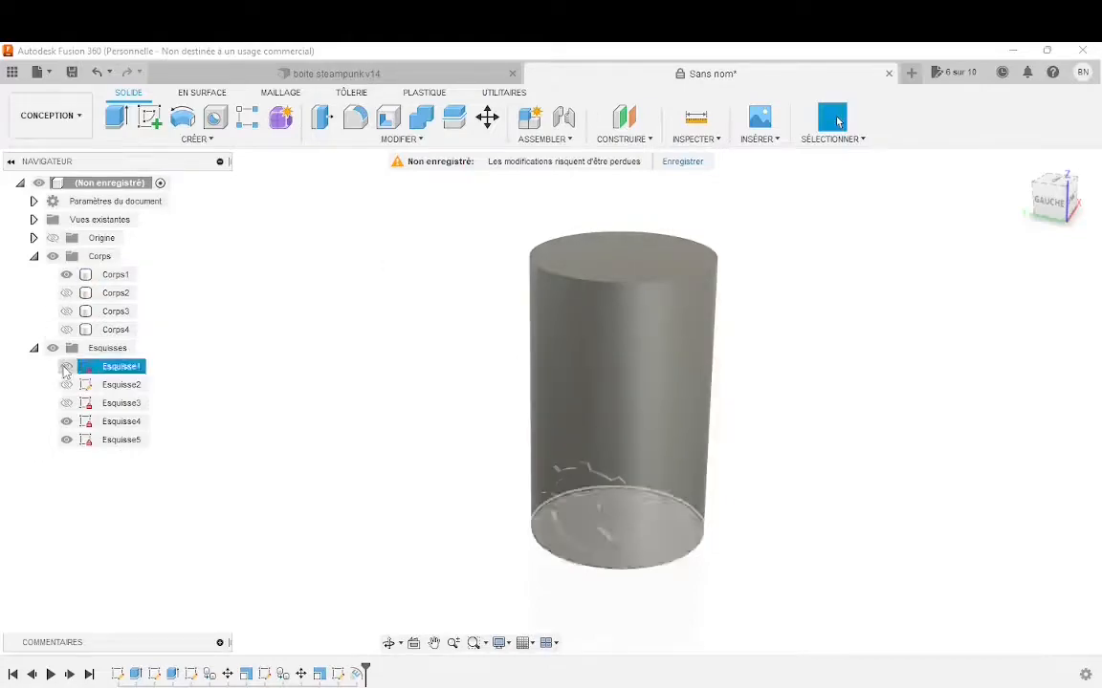
Split the embossed cylinder body using the base circle sketch as the splitting tool, with the tool extended.
click(458, 117)
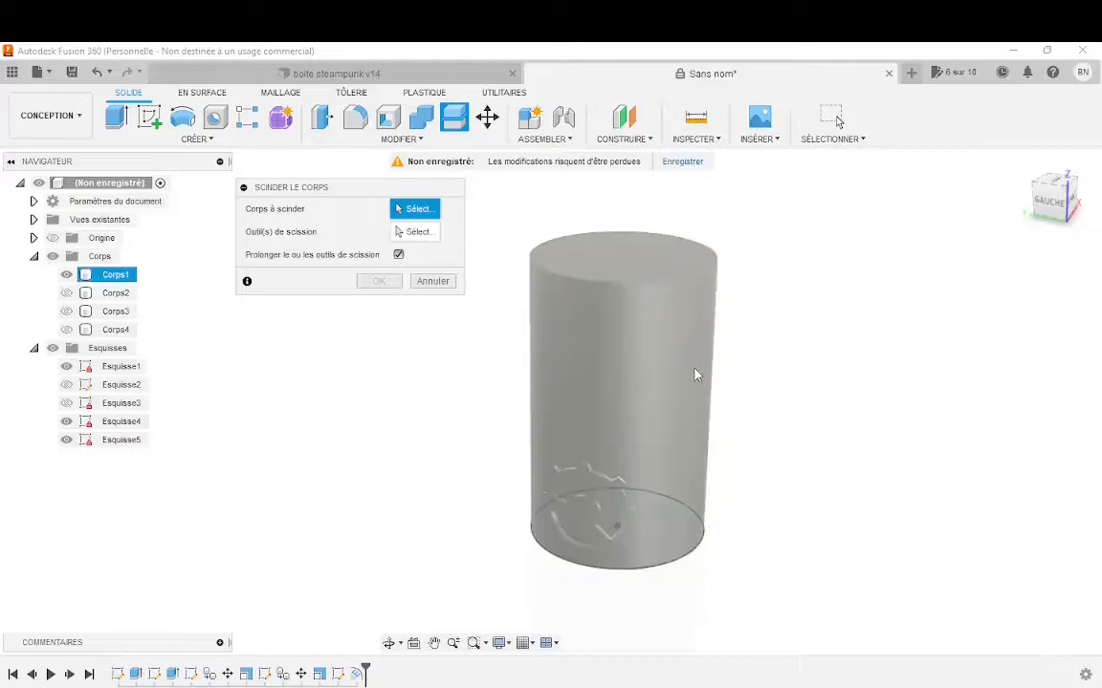
click(696, 373)
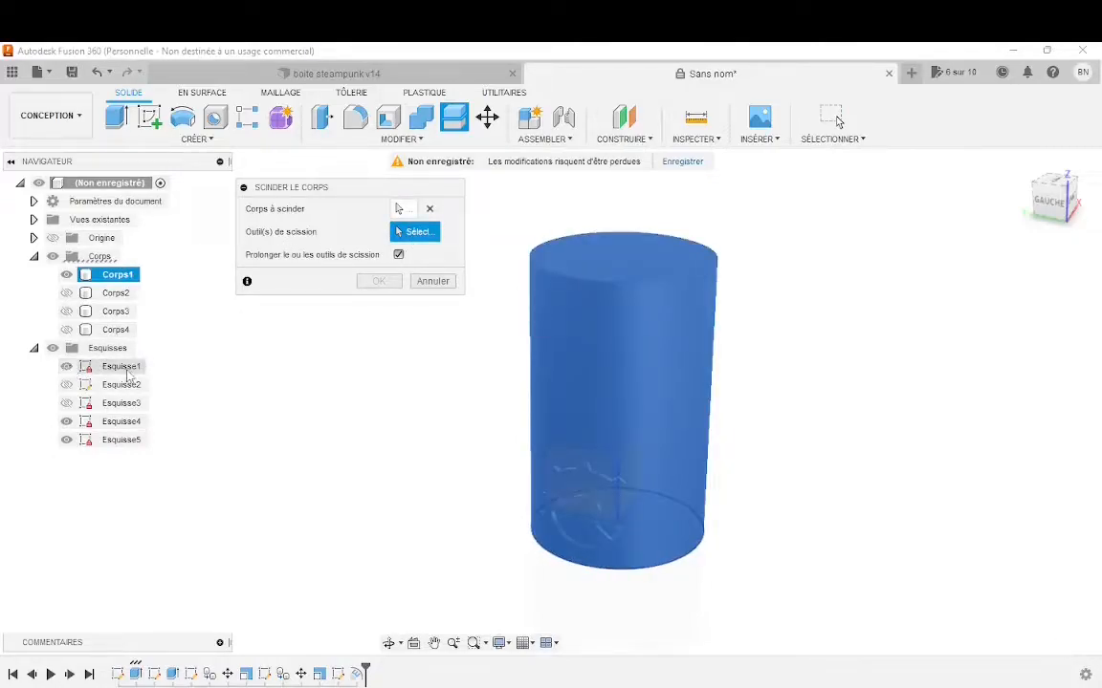
click(664, 571)
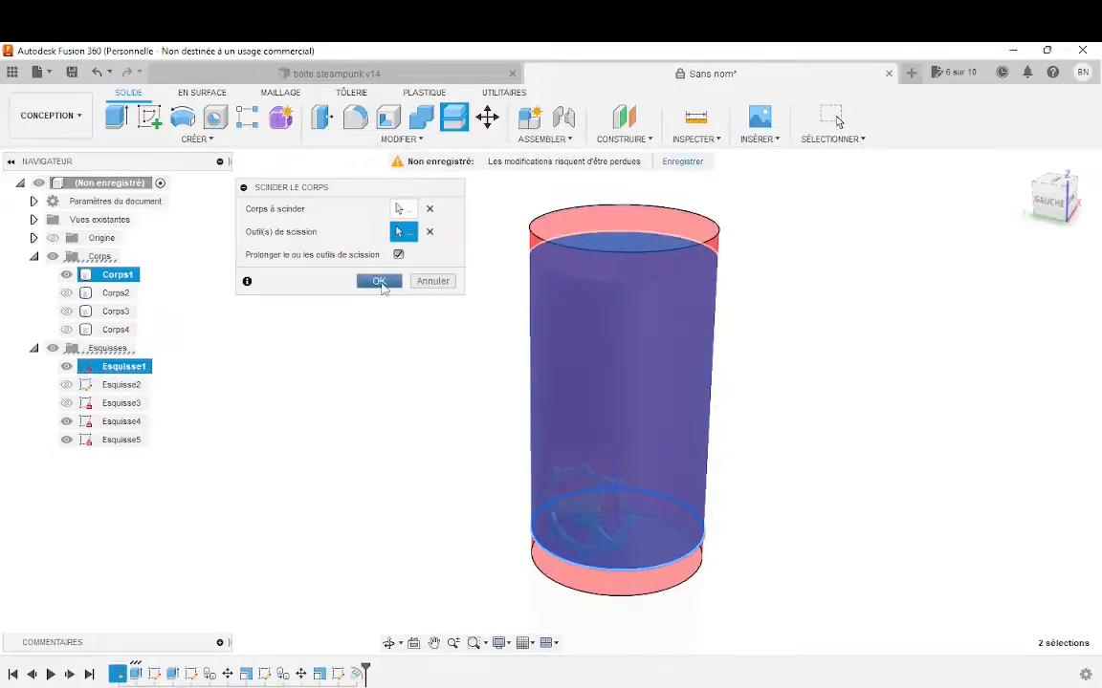
click(379, 282)
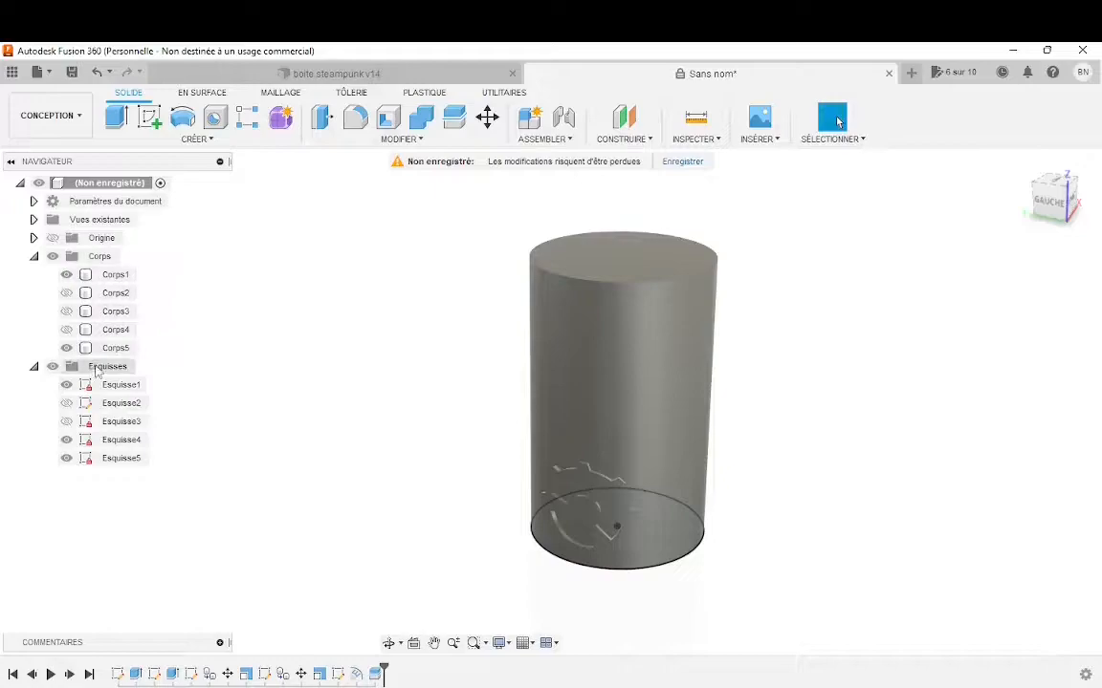
Toggle the visibility of the split-off gear and the cylinder to examine each body separately, leaving both shown.
click(119, 348)
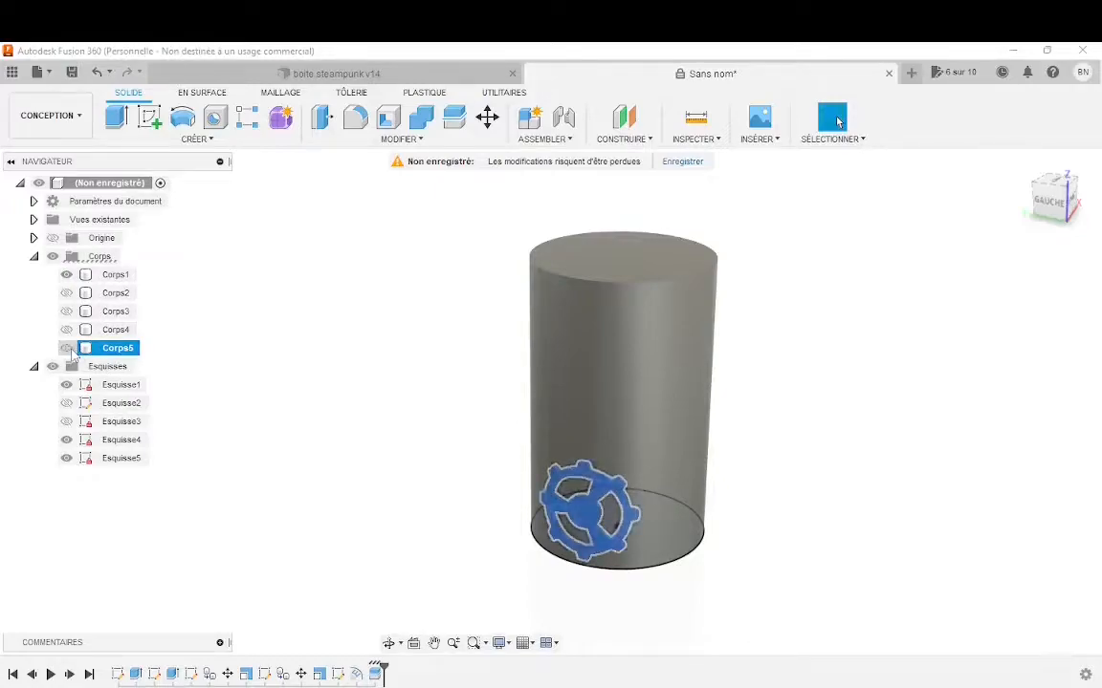
click(275, 361)
scroll(511, 545, down, 4)
scroll(675, 545, up, 5)
shift+middle_drag(675, 547, 693, 483)
click(66, 275)
shift+middle_drag(430, 492, 461, 505)
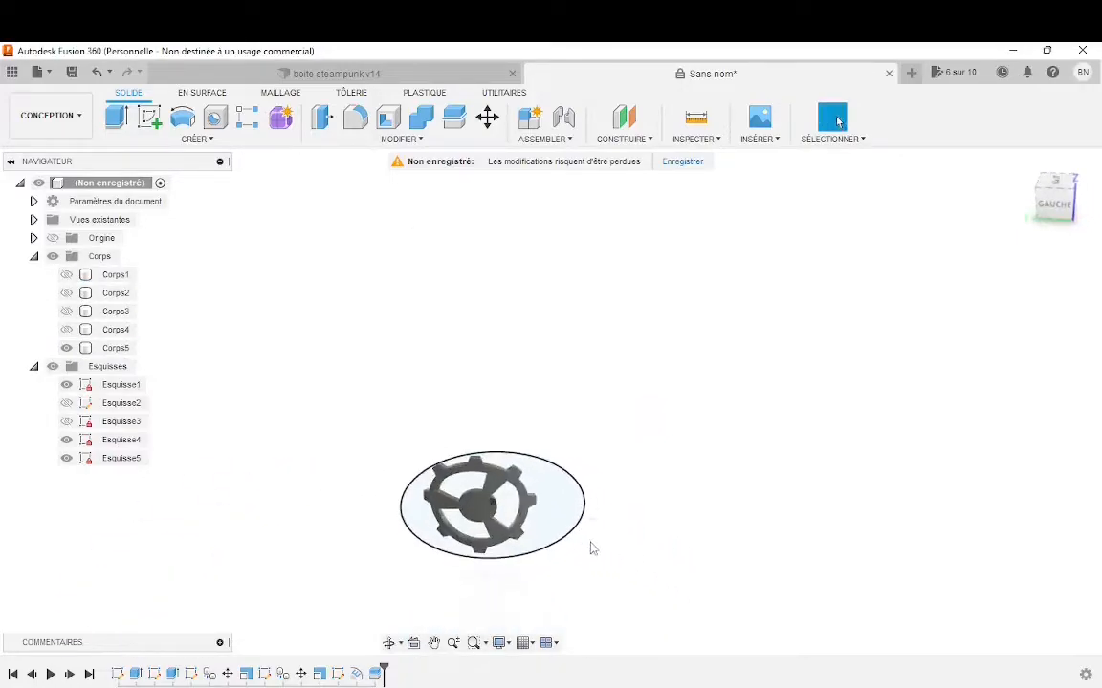
shift+middle_drag(590, 551, 566, 528)
click(70, 277)
click(70, 278)
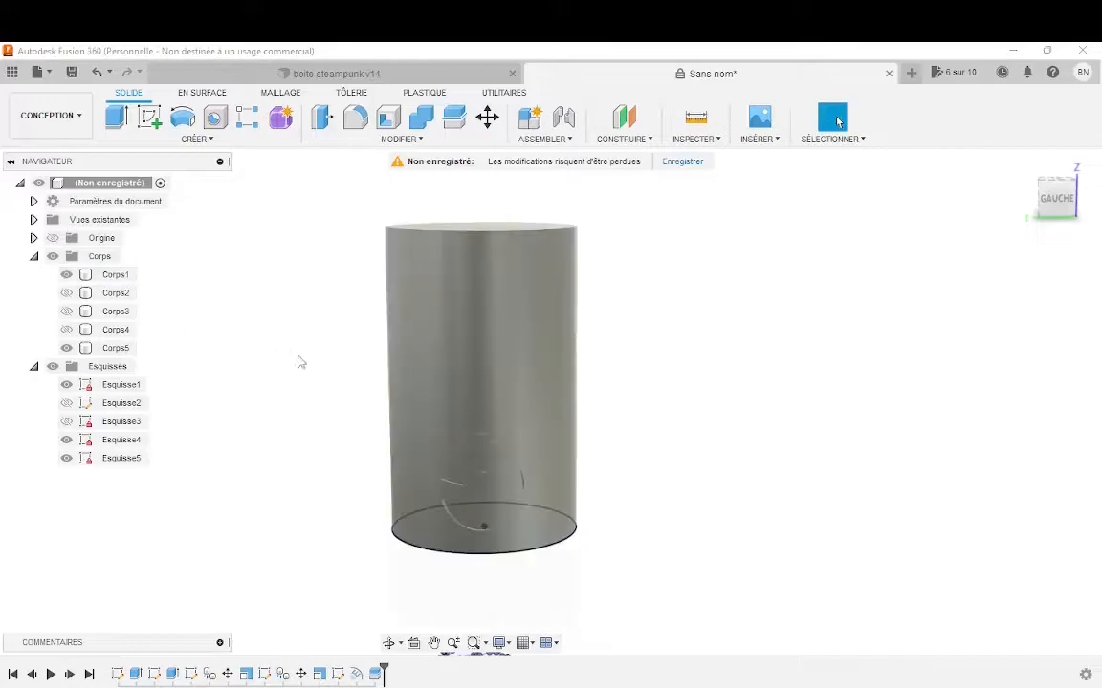
middle_drag(654, 516, 571, 482)
click(201, 138)
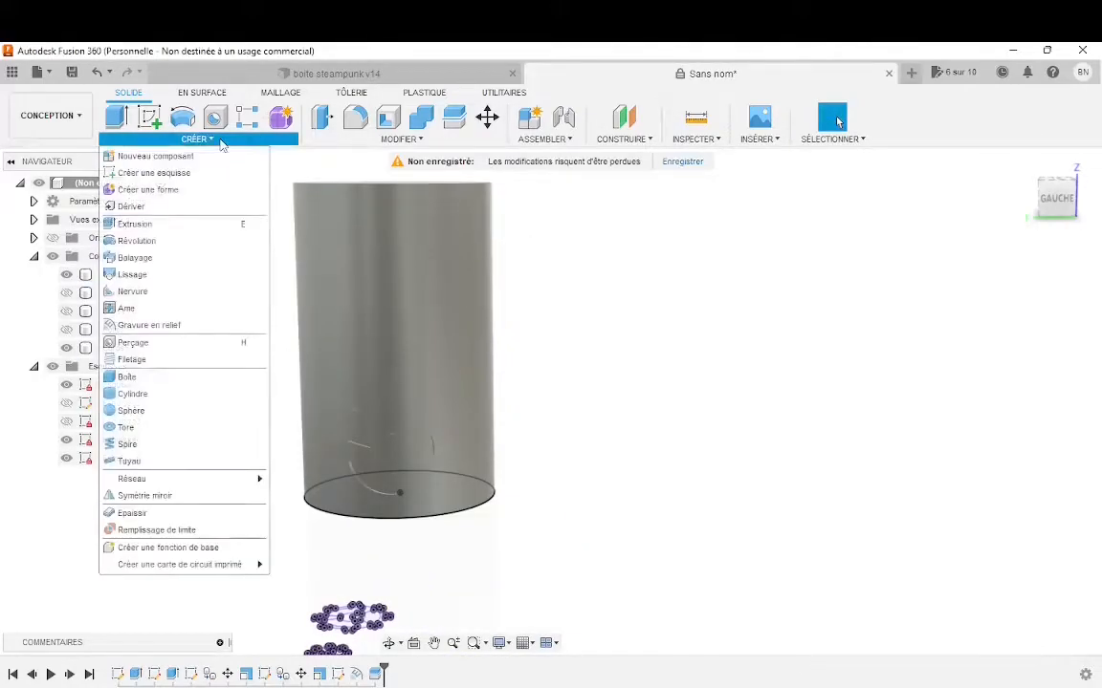
mouse_move(215, 485)
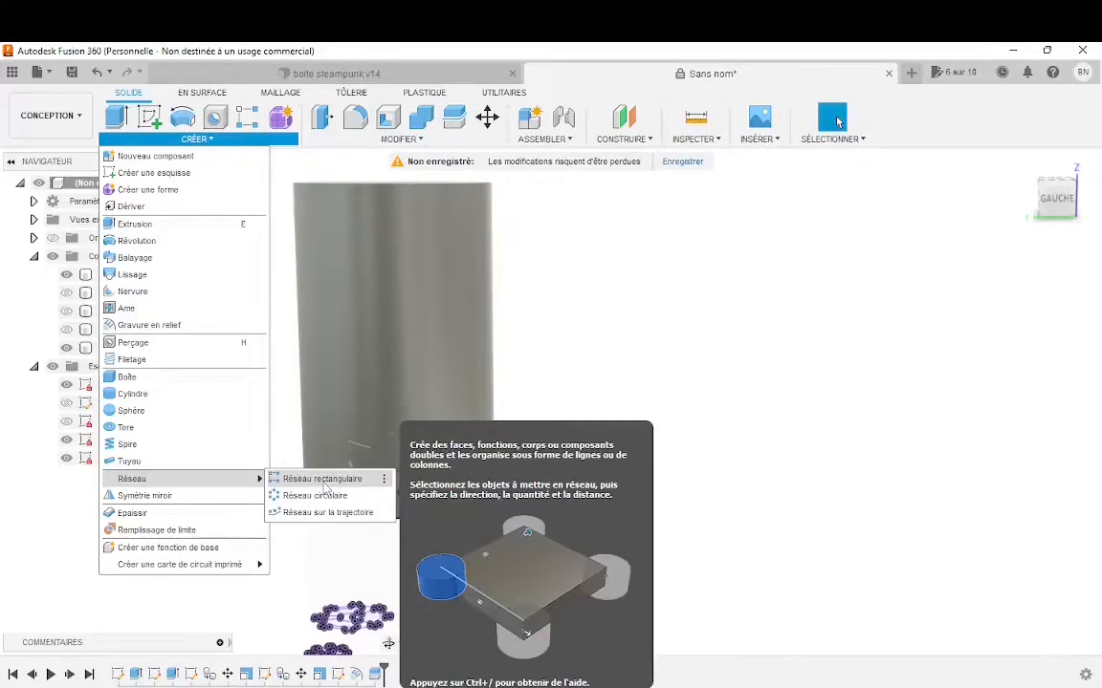
click(323, 479)
click(382, 450)
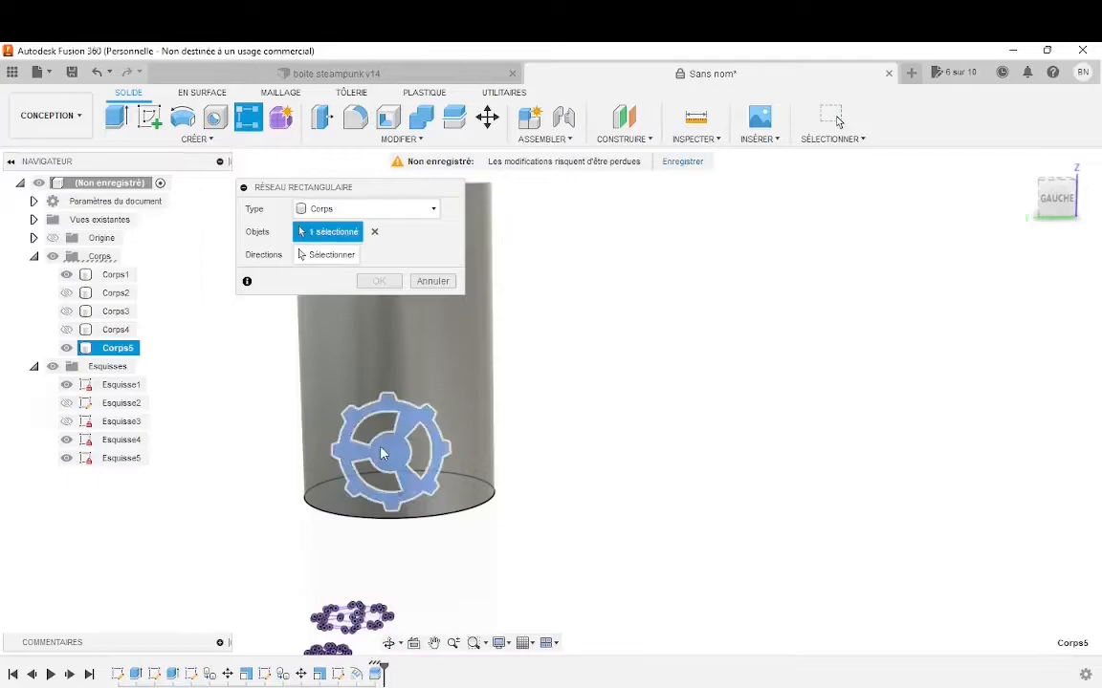
scroll(387, 449, up, 3)
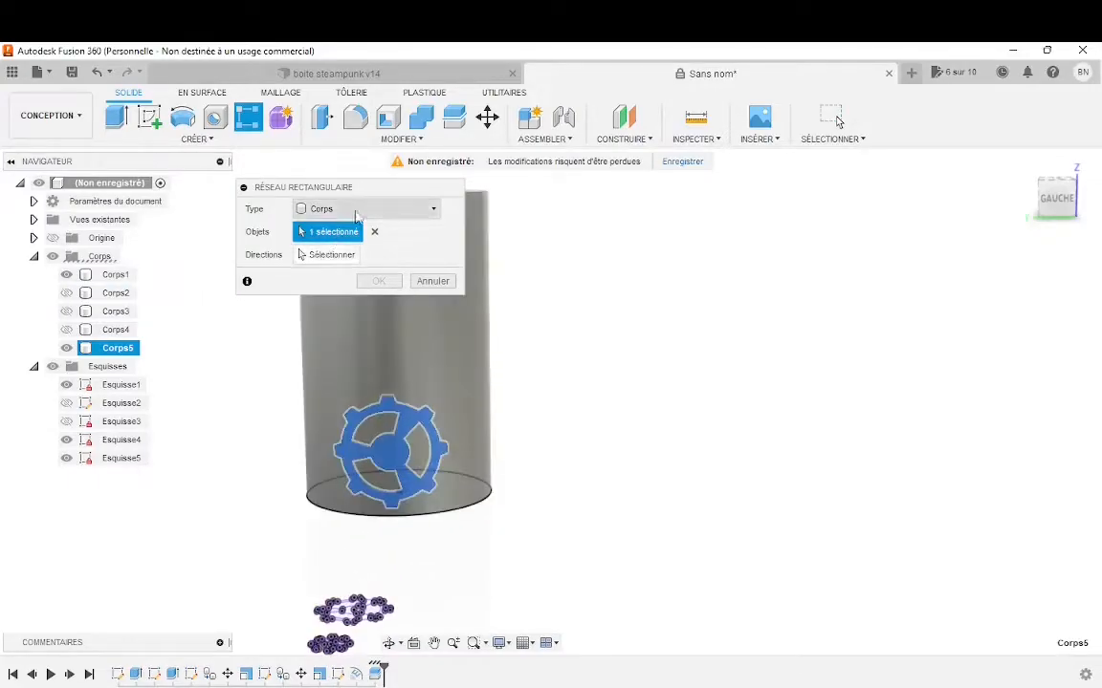
click(440, 281)
Create a circular pattern of the split-off gear body around the cylinder's axis, with three instances in total.
click(196, 139)
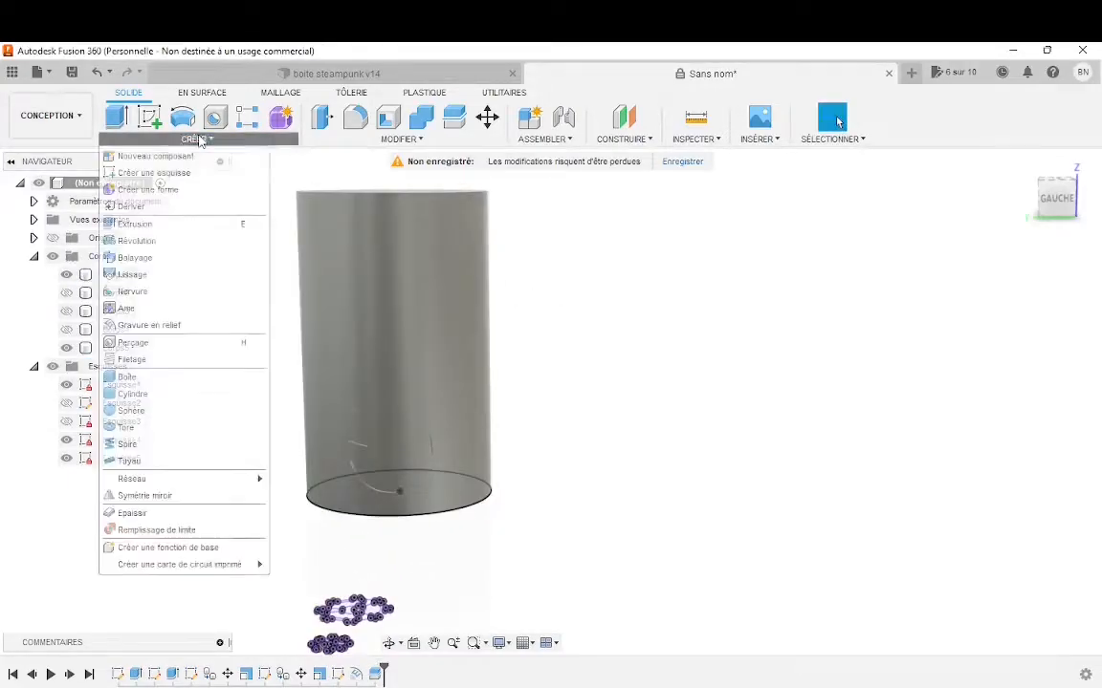
mouse_move(247, 479)
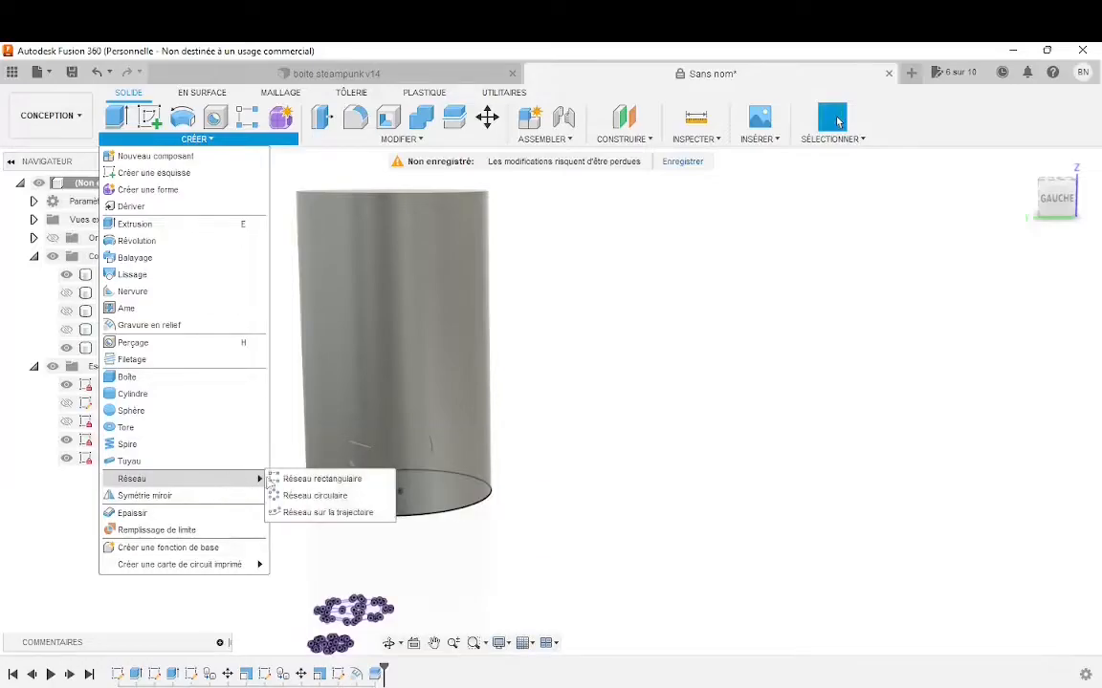
click(301, 502)
click(400, 450)
click(407, 457)
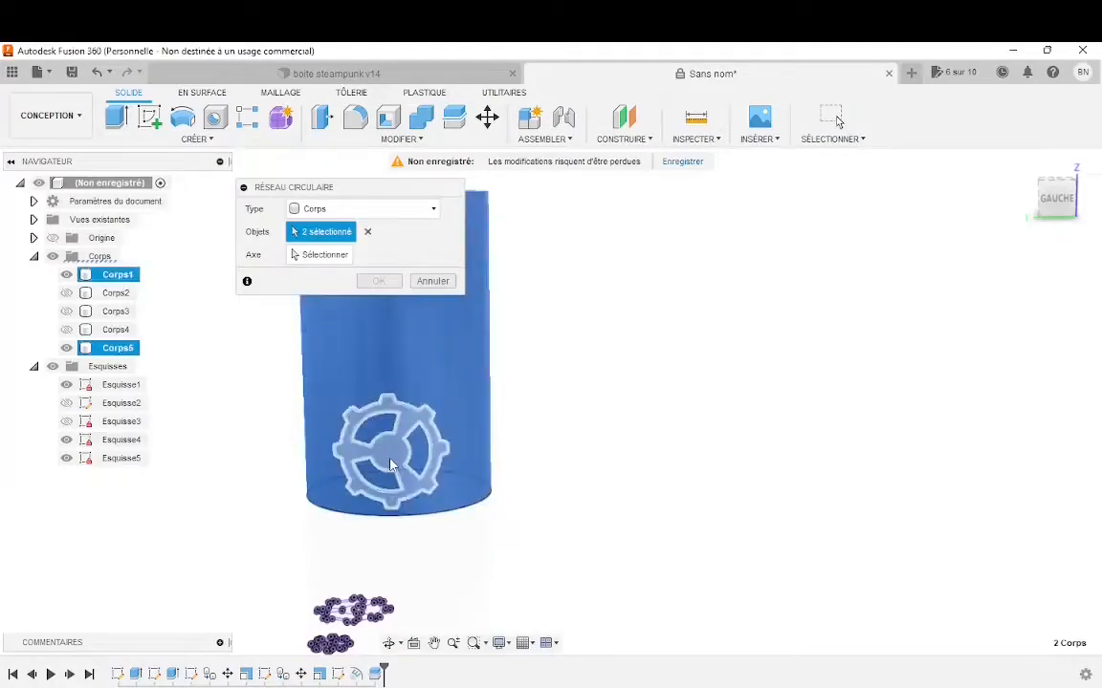
click(321, 254)
click(368, 232)
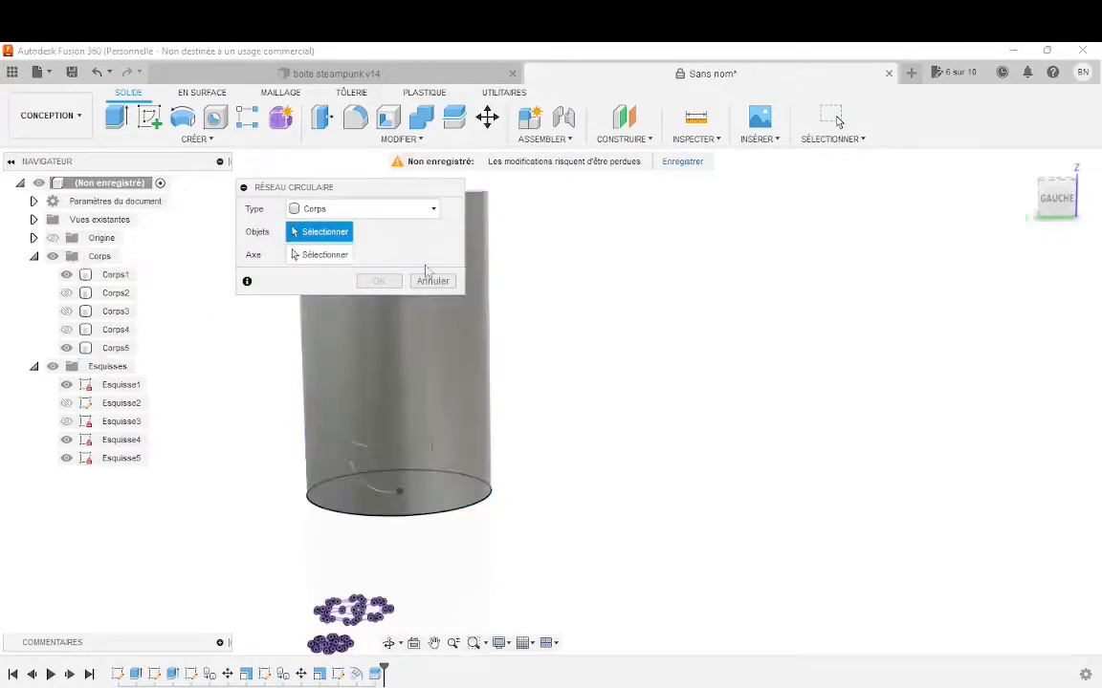
click(389, 449)
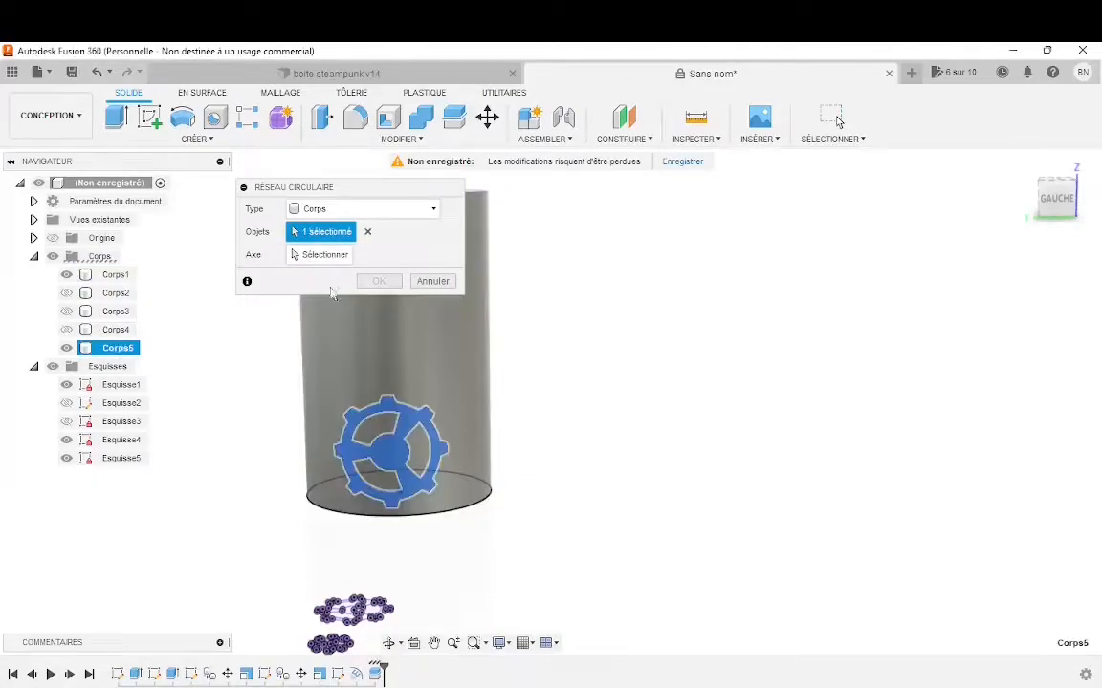
click(327, 256)
click(475, 514)
shift+middle_drag(529, 492, 442, 483)
click(381, 352)
shift+middle_drag(539, 416, 469, 192)
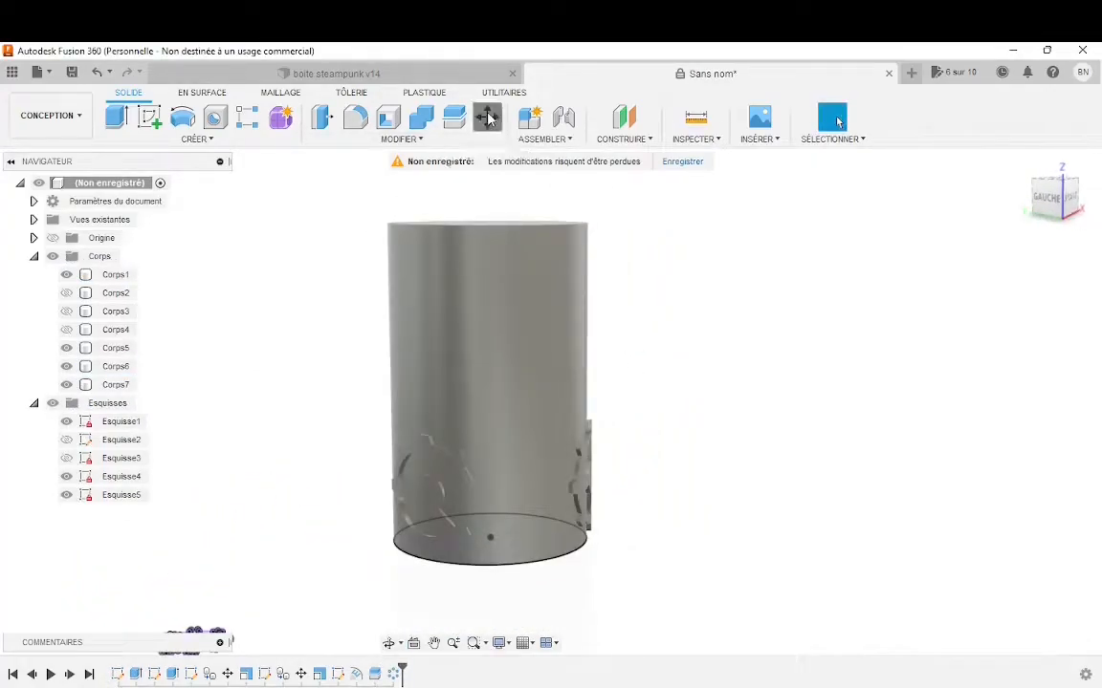
Copy the original embossed gear body 75 mm upward along Z using a translation move with a copy.
key(m)
click(438, 485)
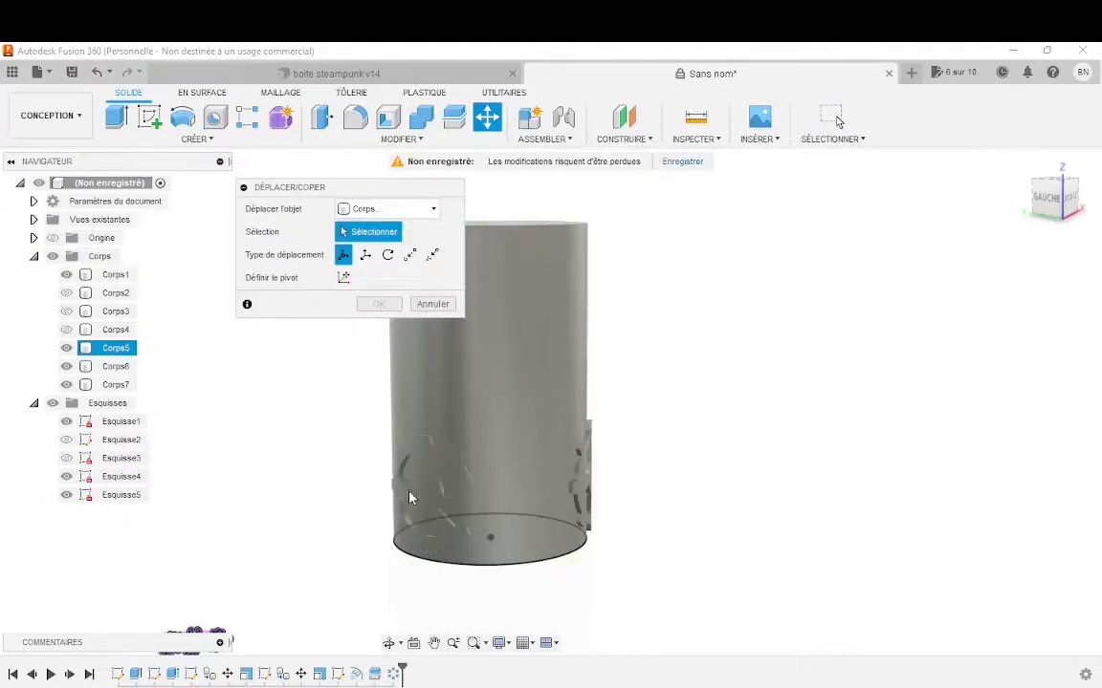
scroll(435, 489, up, 2)
click(438, 497)
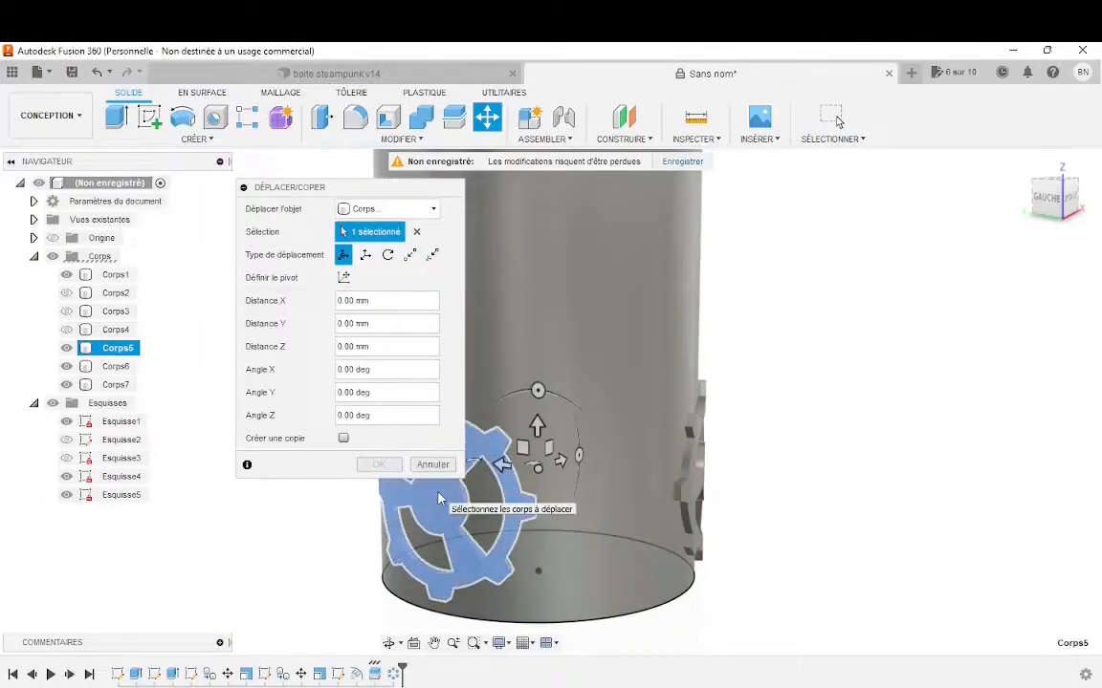
click(365, 254)
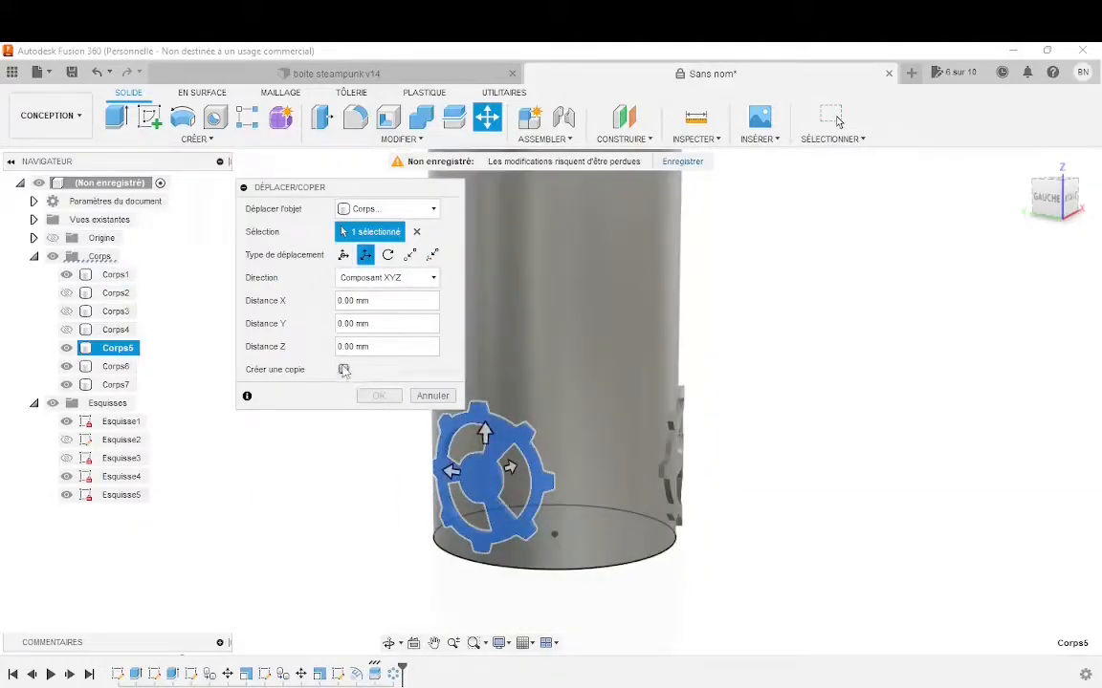
click(343, 369)
drag(514, 435, 548, 219)
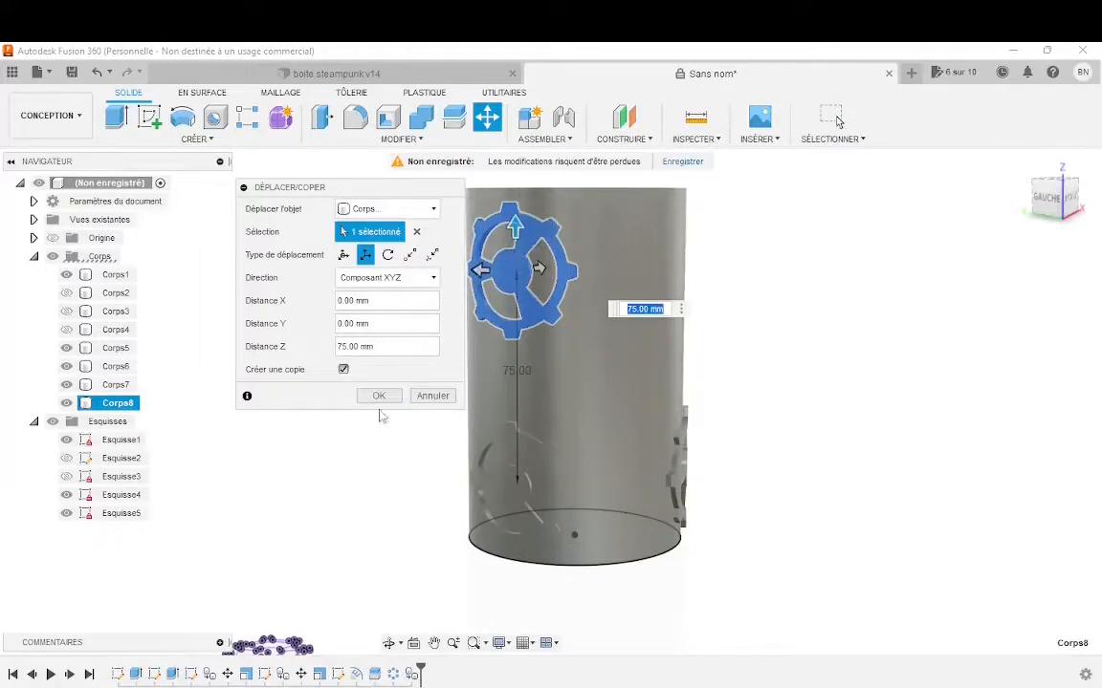
click(383, 395)
scroll(473, 422, down, 2)
shift+middle_drag(585, 341, 543, 331)
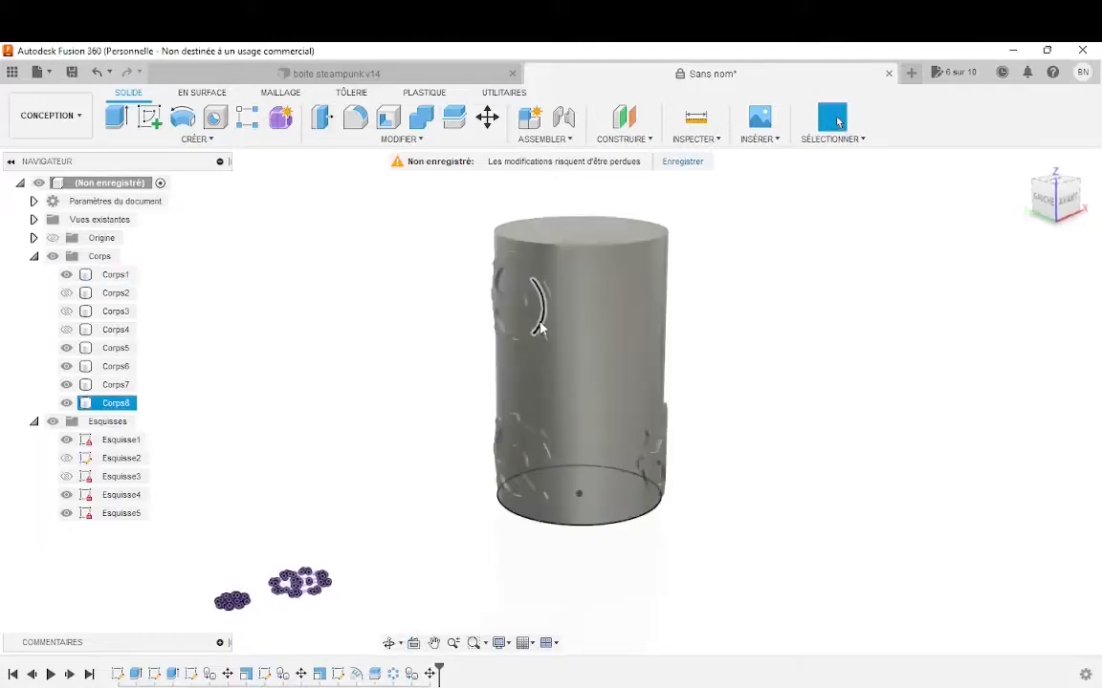
Create a circular pattern of the upper embossed gear body around the cylinder's axis, with three instances in total.
scroll(651, 327, up, 3)
shift+middle_drag(651, 352, 680, 369)
scroll(679, 418, down, 4)
scroll(529, 388, up, 2)
click(196, 139)
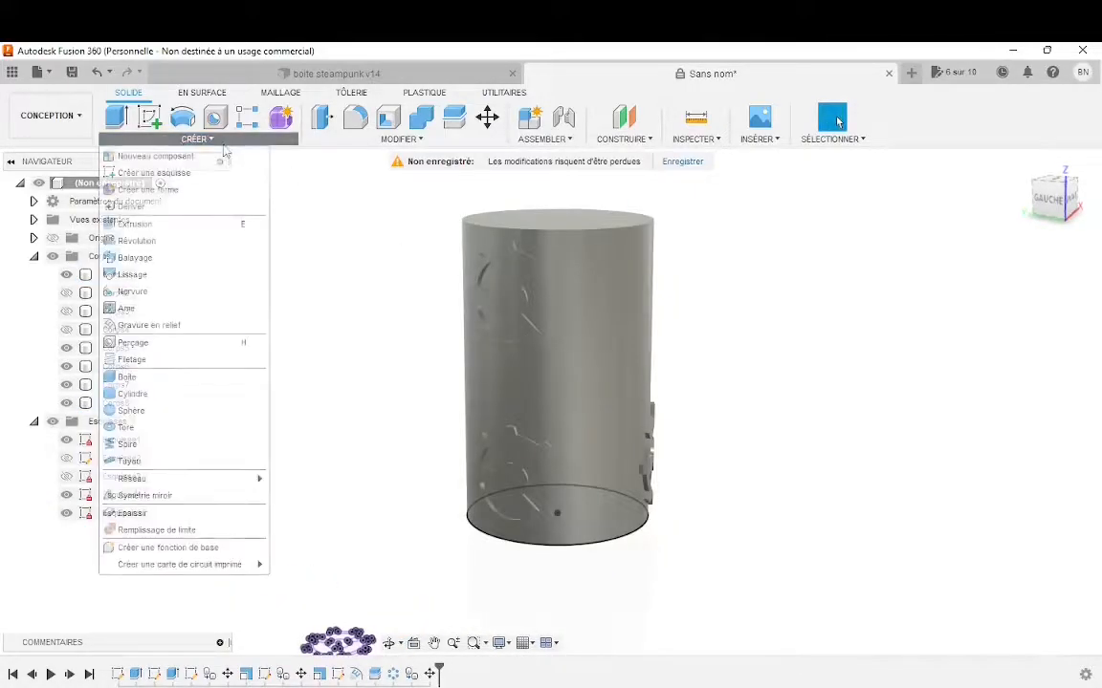
mouse_move(232, 485)
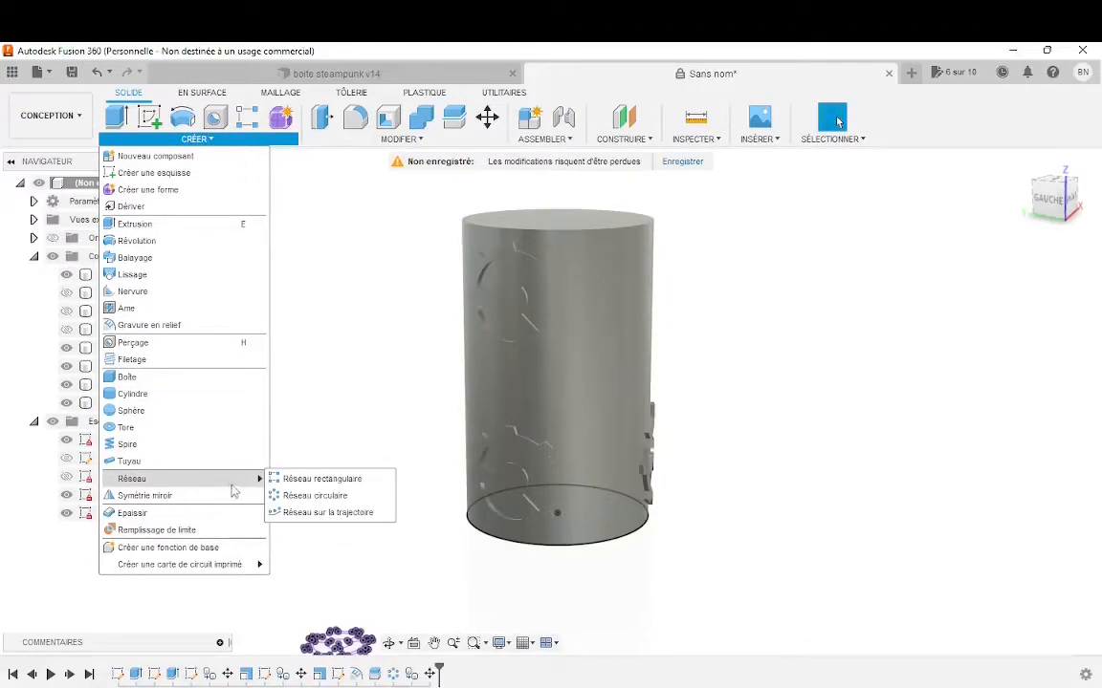
click(315, 495)
click(524, 320)
click(325, 257)
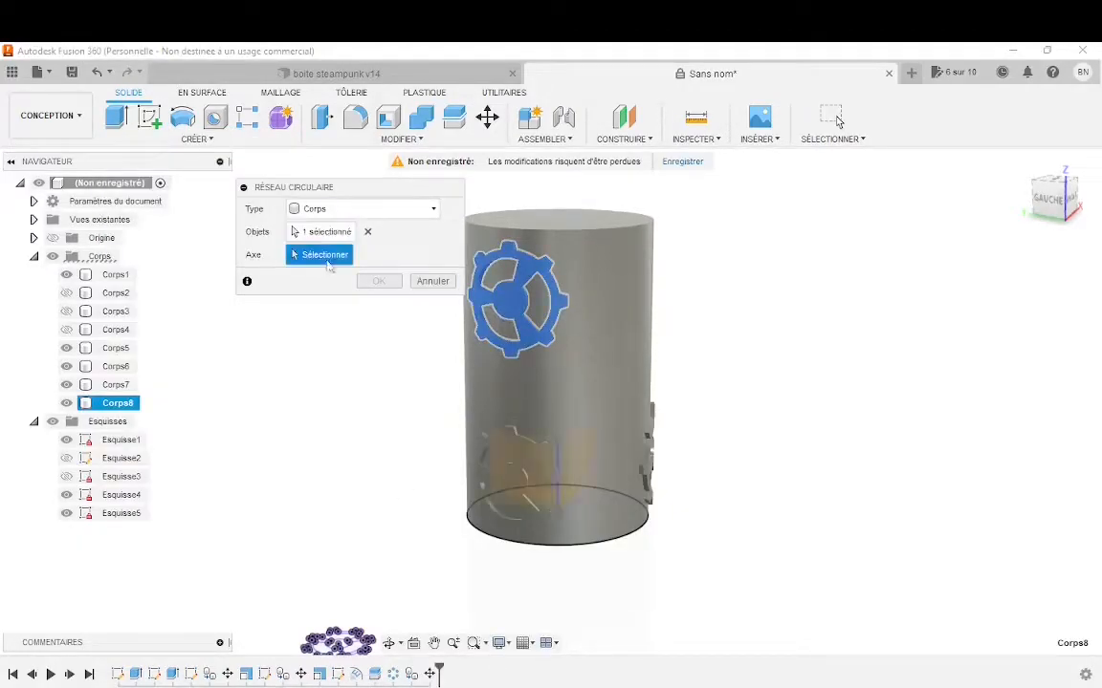
click(627, 542)
click(379, 355)
Hide the cylinder body to examine both rings of patterned gears, and show the cylinder again.
scroll(540, 478, down, 3)
shift+middle_drag(632, 513, 592, 431)
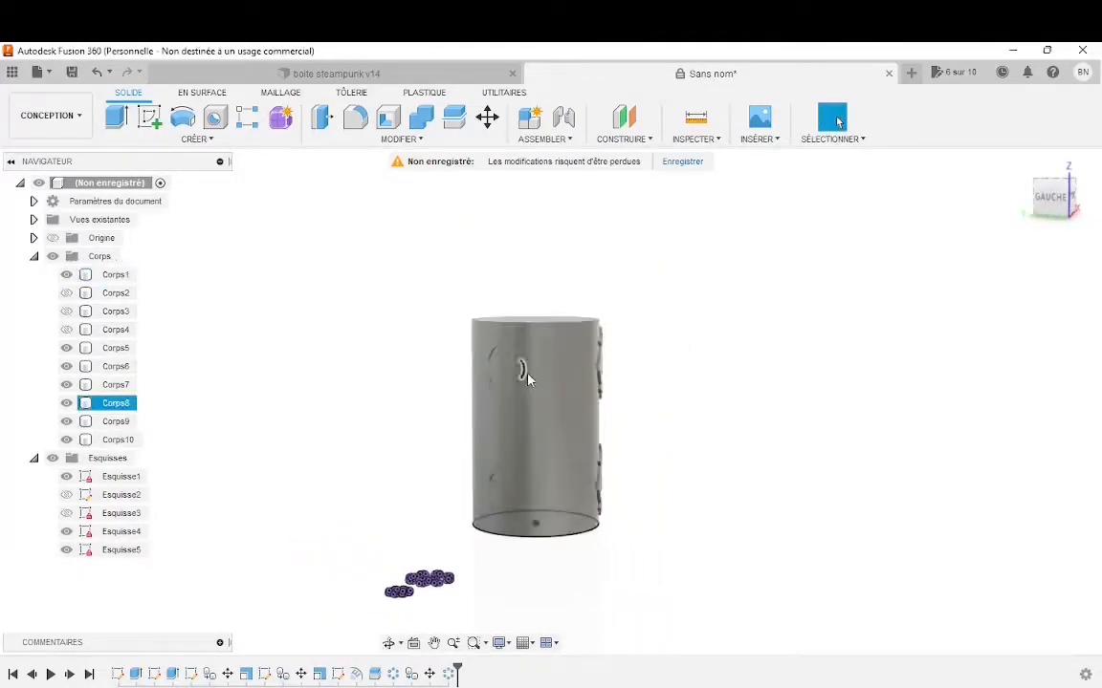
scroll(629, 497, up, 2)
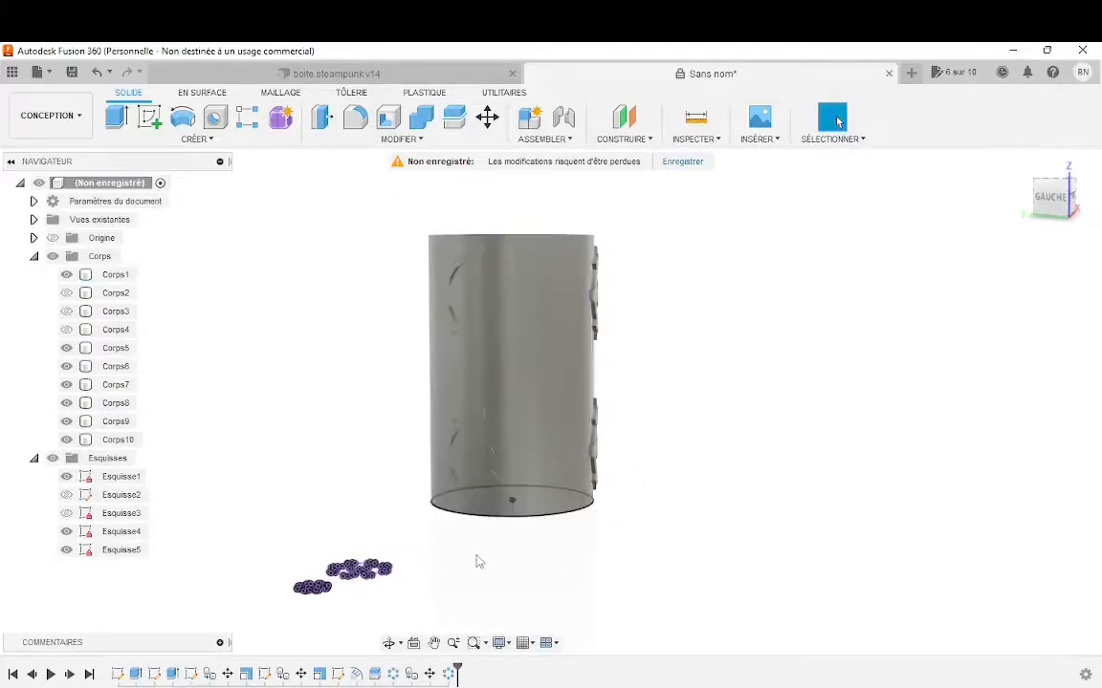
click(67, 275)
shift+middle_drag(489, 445, 382, 463)
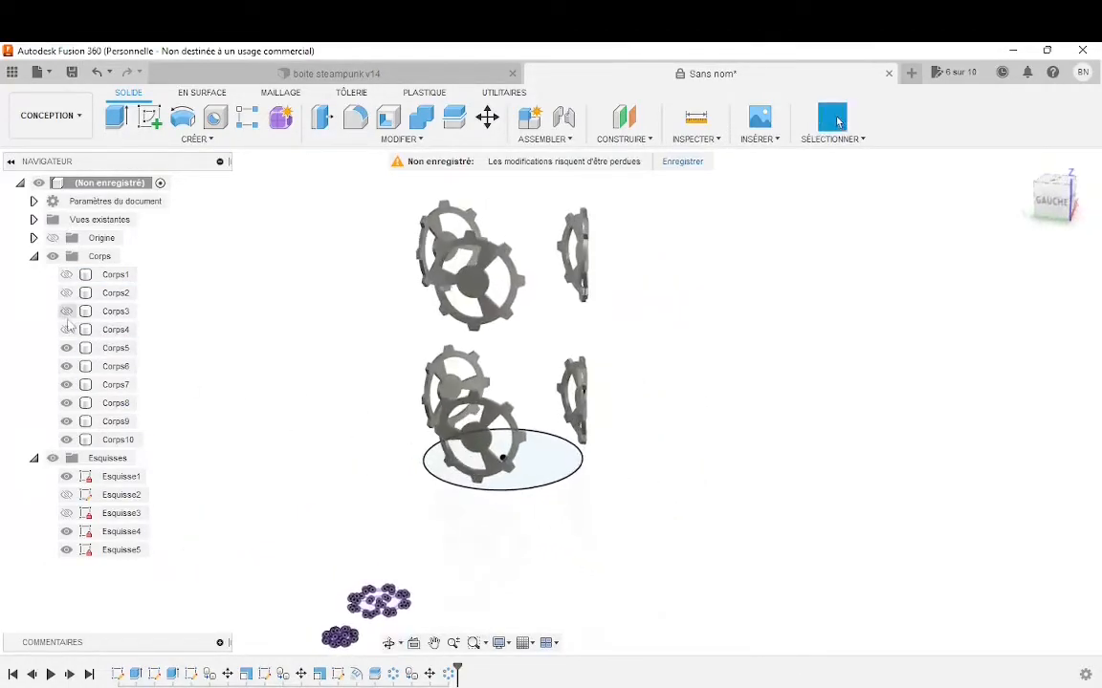
click(67, 274)
shift+middle_drag(674, 354, 633, 409)
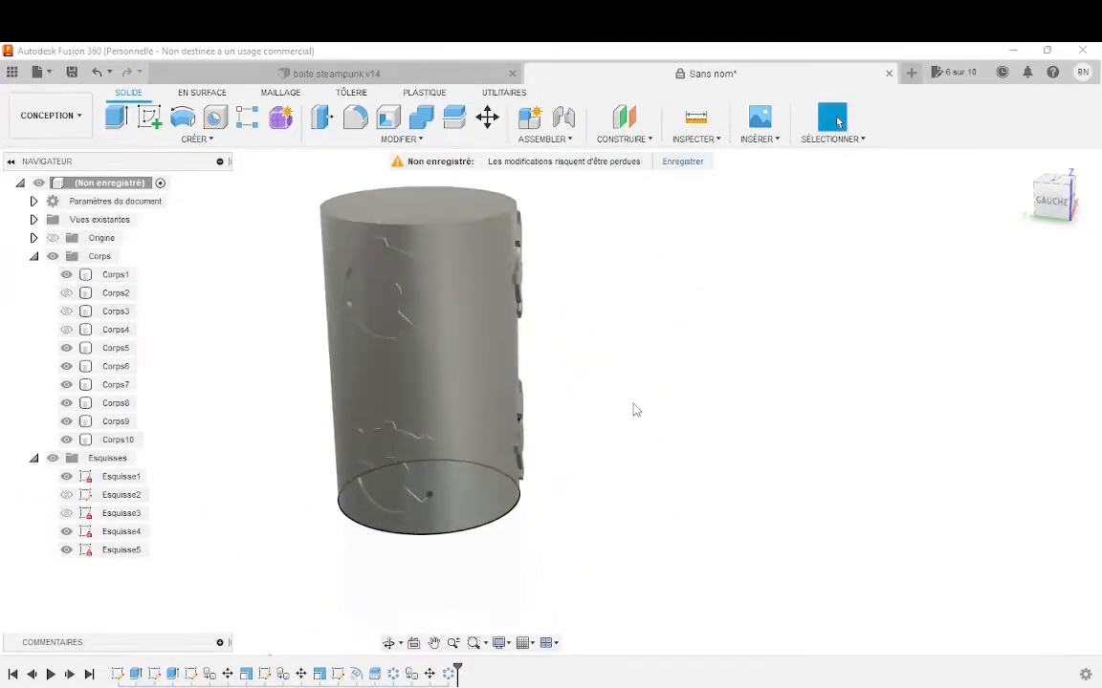
Start an emboss with the smallest gear's sketch profile and the cylinder's side face selected.
click(409, 139)
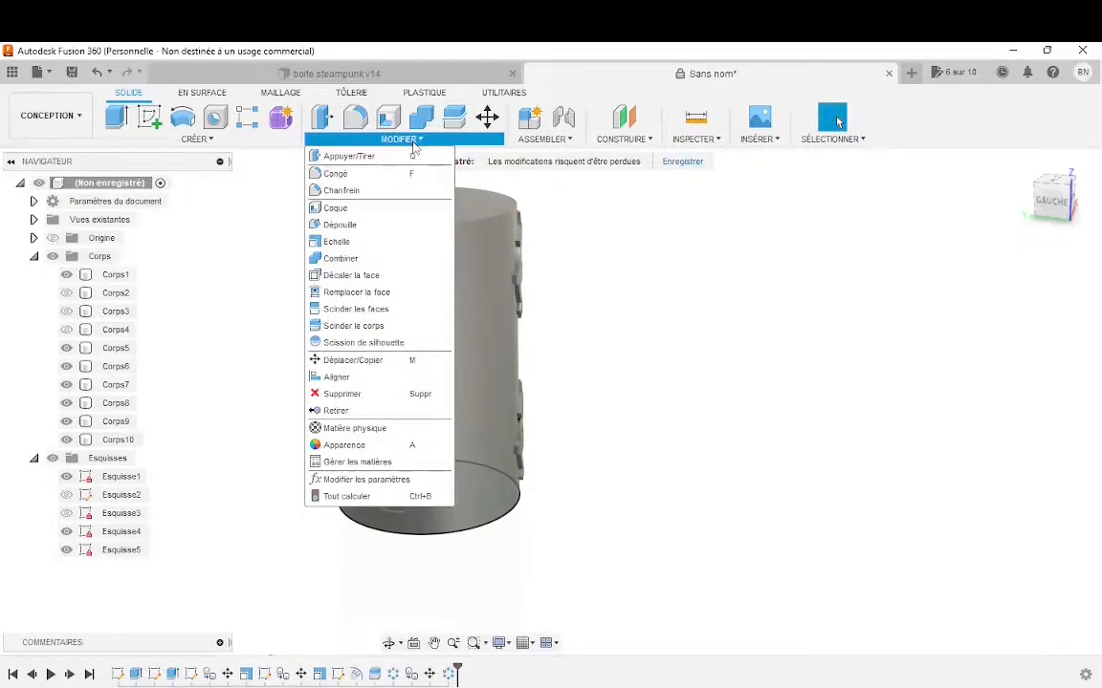
click(210, 140)
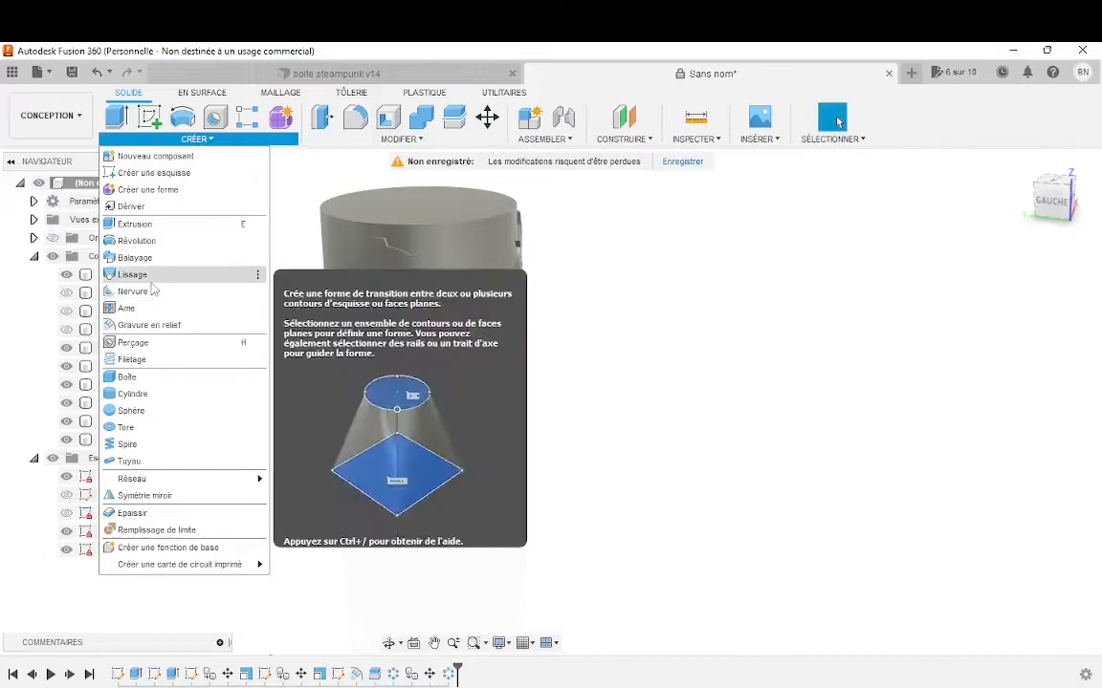
click(156, 325)
scroll(333, 429, down, 3)
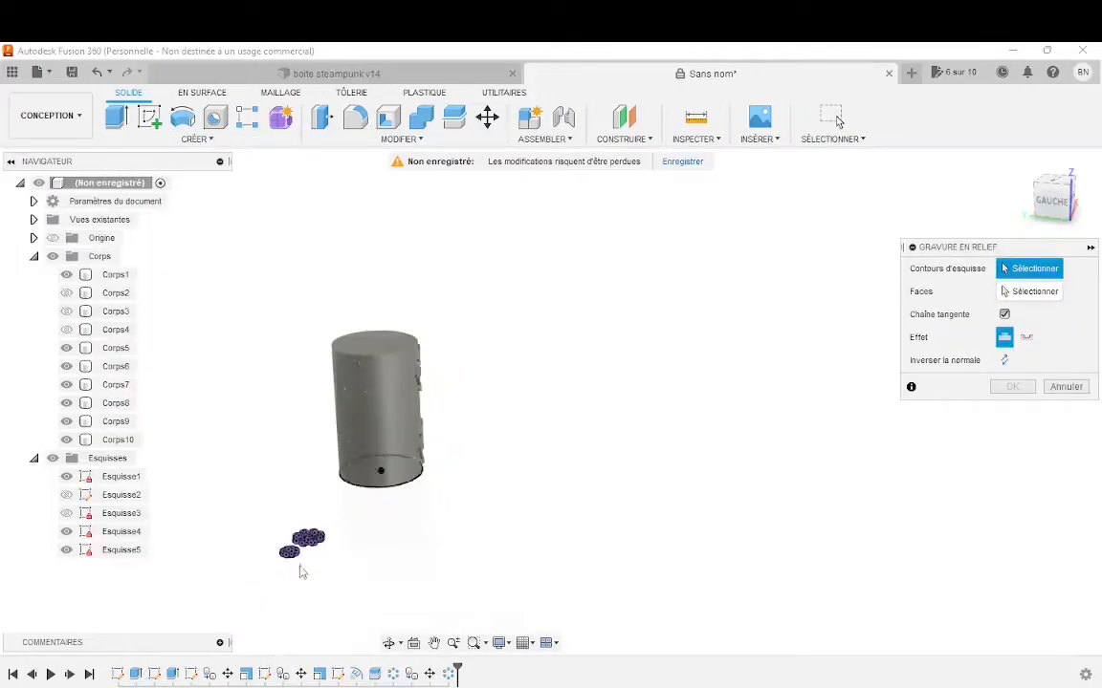
scroll(298, 568, up, 10)
shift+middle_drag(251, 499, 249, 521)
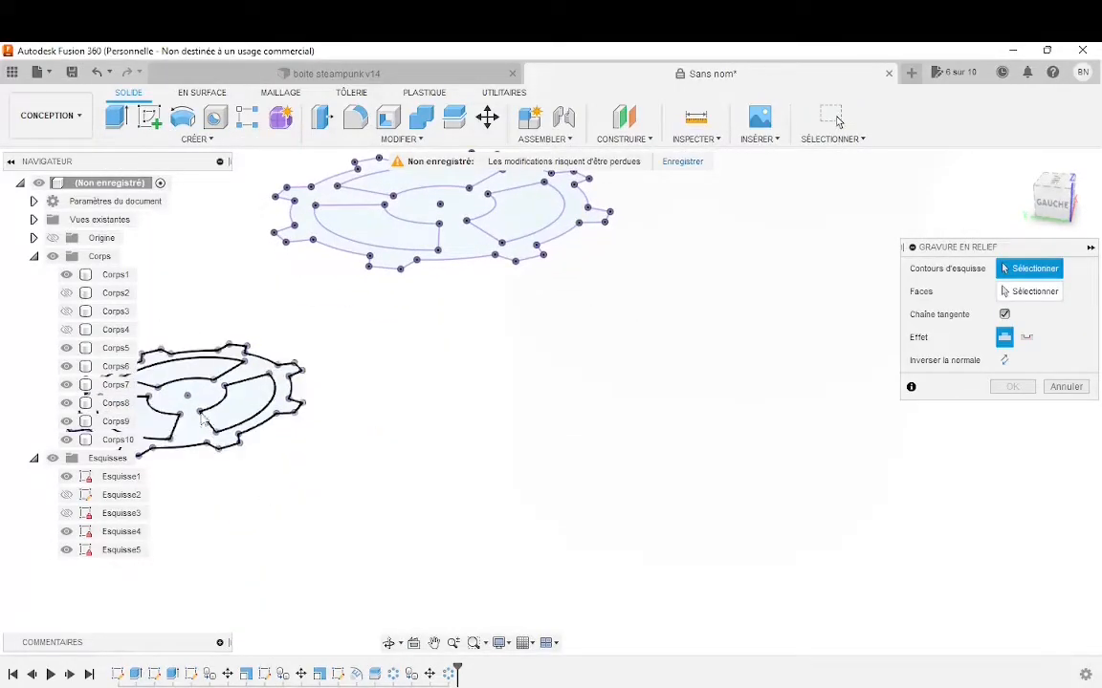
click(182, 375)
scroll(305, 435, down, 5)
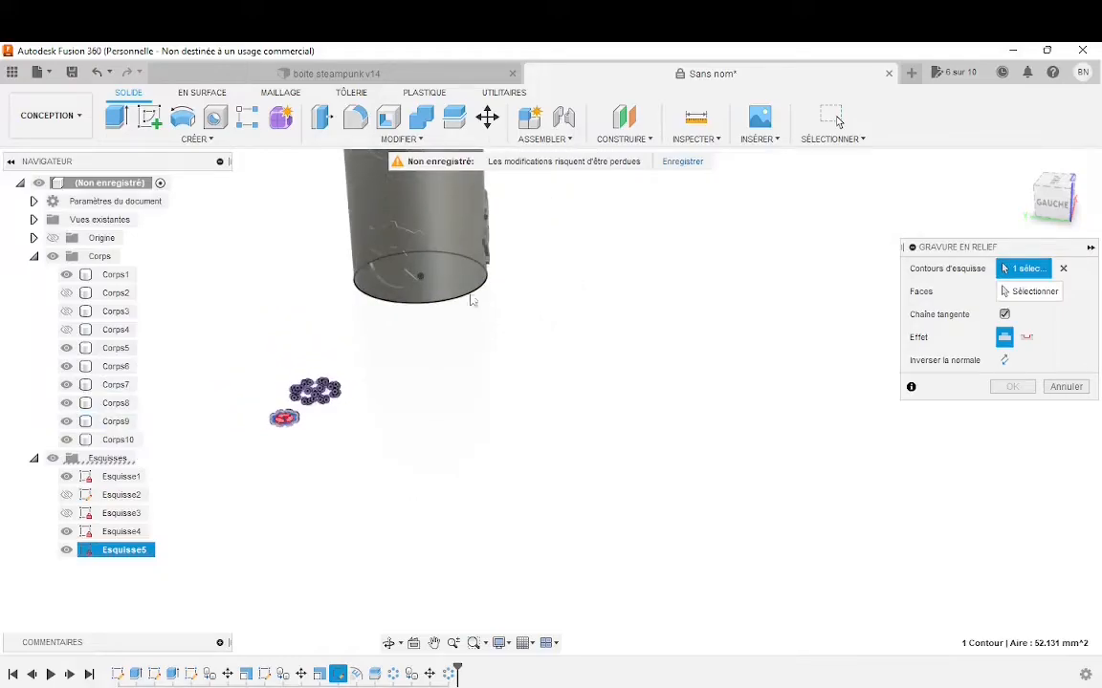
scroll(471, 300, up, 3)
click(1023, 291)
click(418, 231)
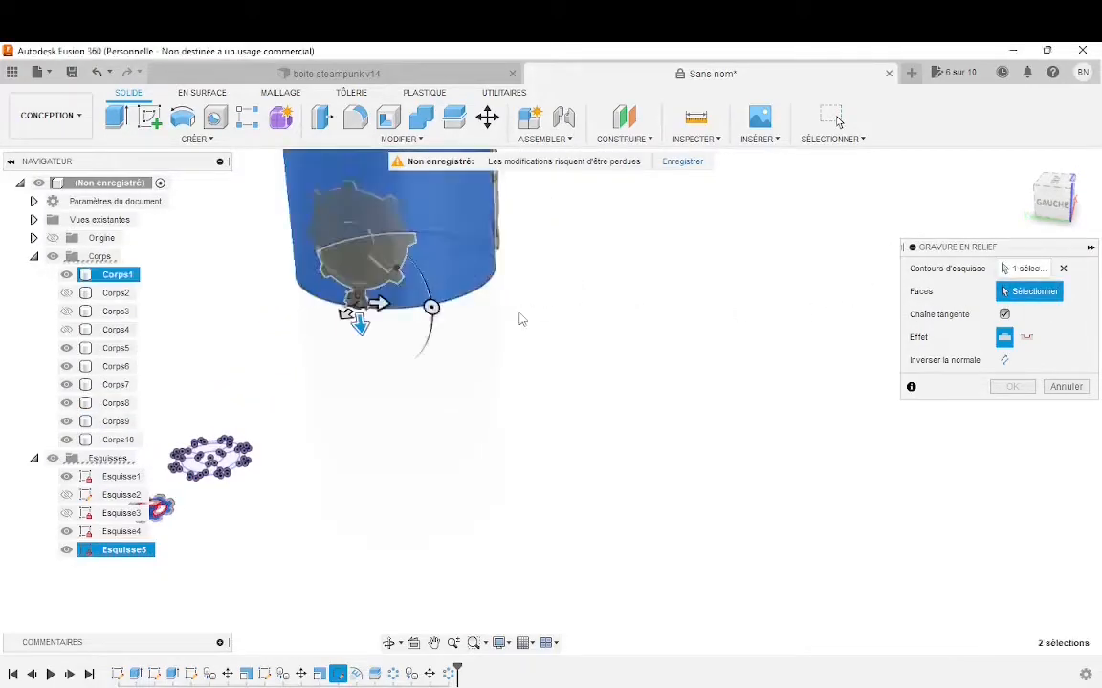
Emboss the small gear 2 mm deep near the cylinder's base, at a horizontal distance of -15 mm and a vertical distance of 40 mm.
scroll(522, 318, down, 4)
scroll(495, 251, up, 4)
drag(397, 418, 396, 385)
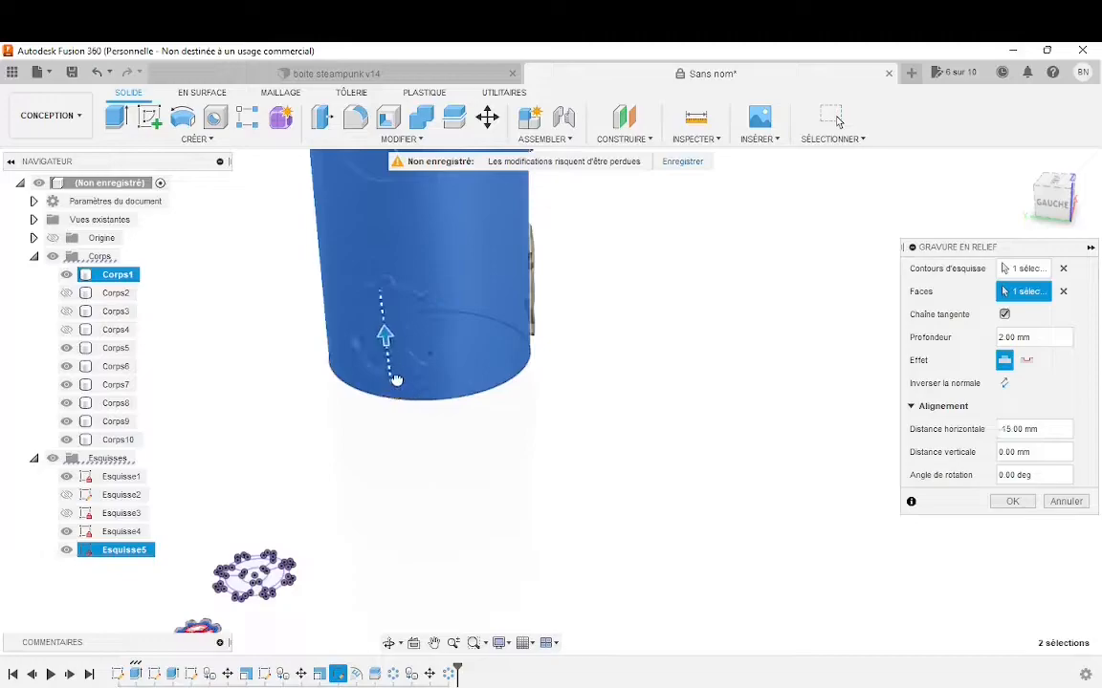
drag(412, 260, 490, 243)
shift+middle_drag(489, 242, 445, 254)
drag(491, 217, 471, 264)
scroll(515, 226, up, 2)
scroll(515, 229, up, 1)
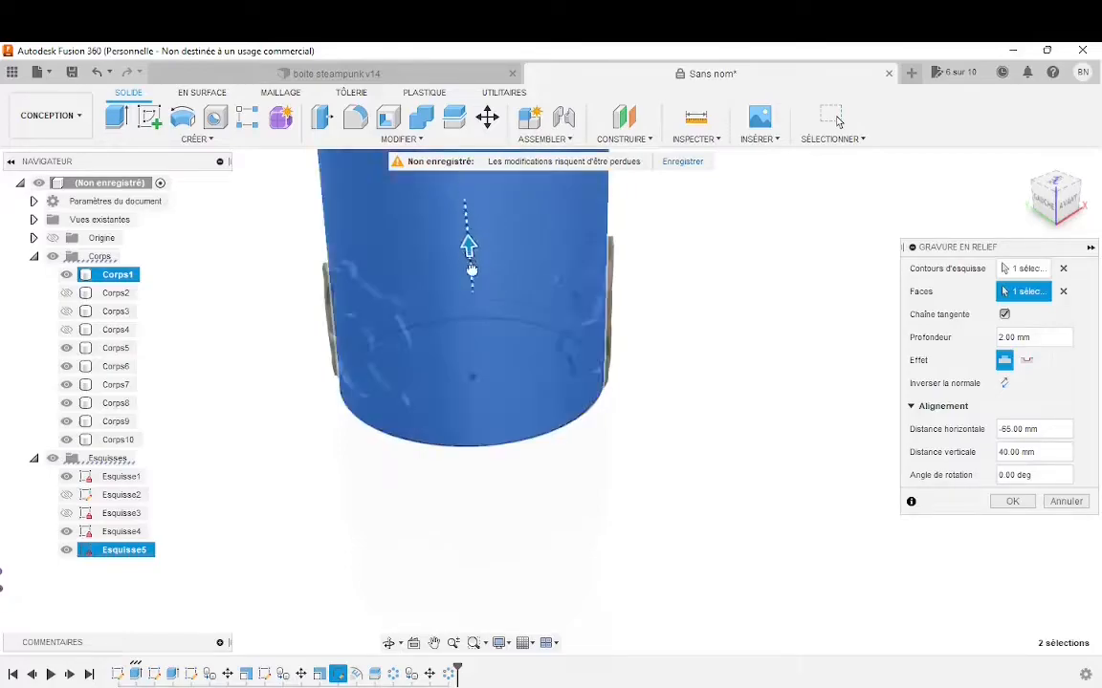
drag(483, 376, 489, 374)
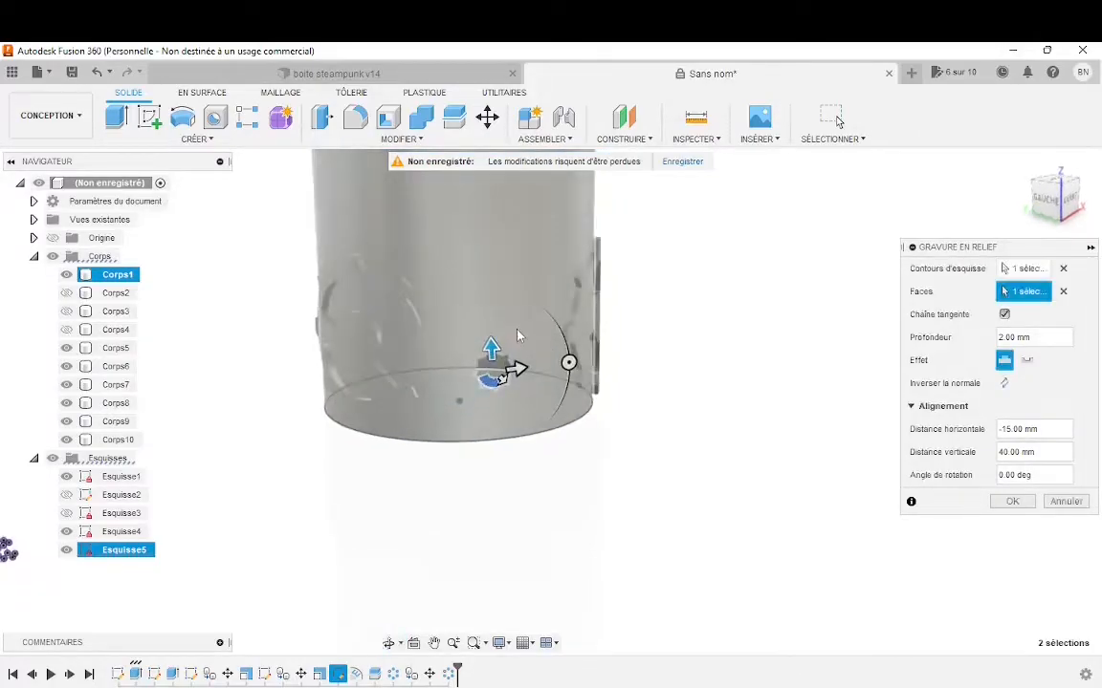
click(994, 501)
Split the small embossed gear from the cylinder body using the base circle sketch as the splitting tool, with the tool extended.
shift+middle_drag(856, 474, 648, 401)
scroll(693, 382, up, 2)
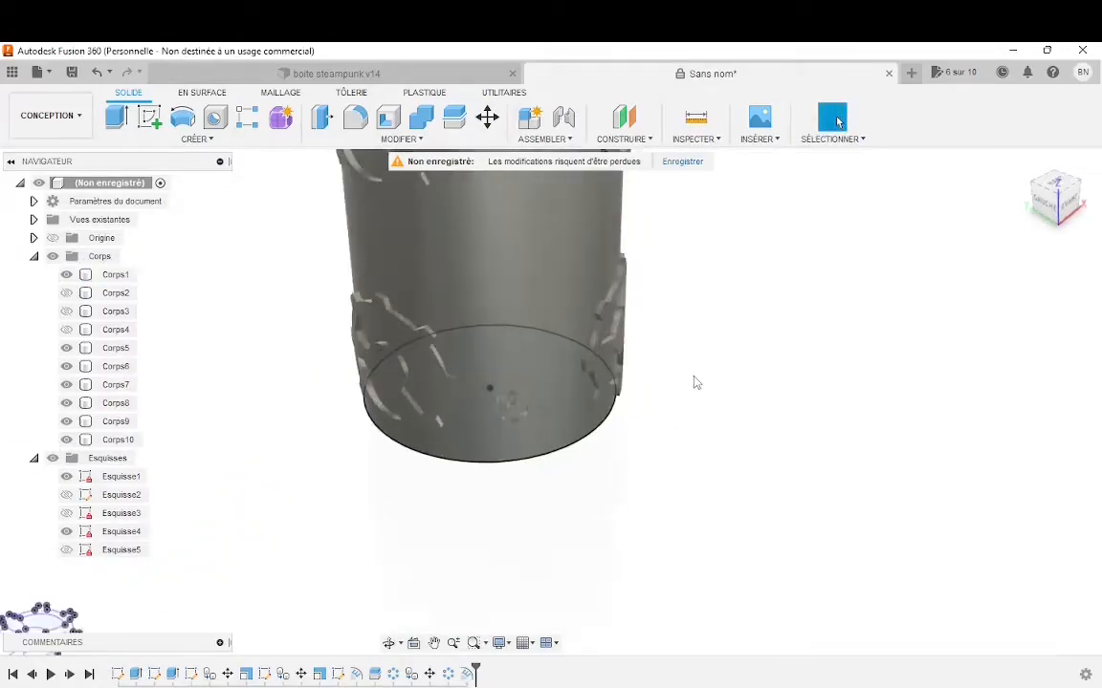
click(457, 115)
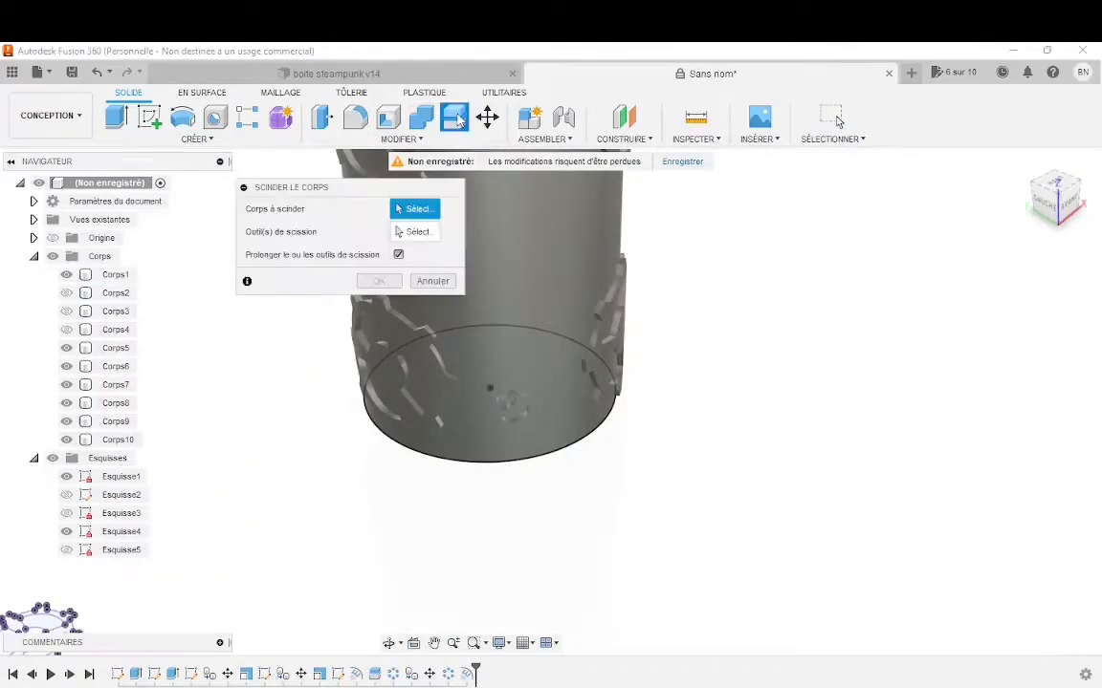
click(484, 354)
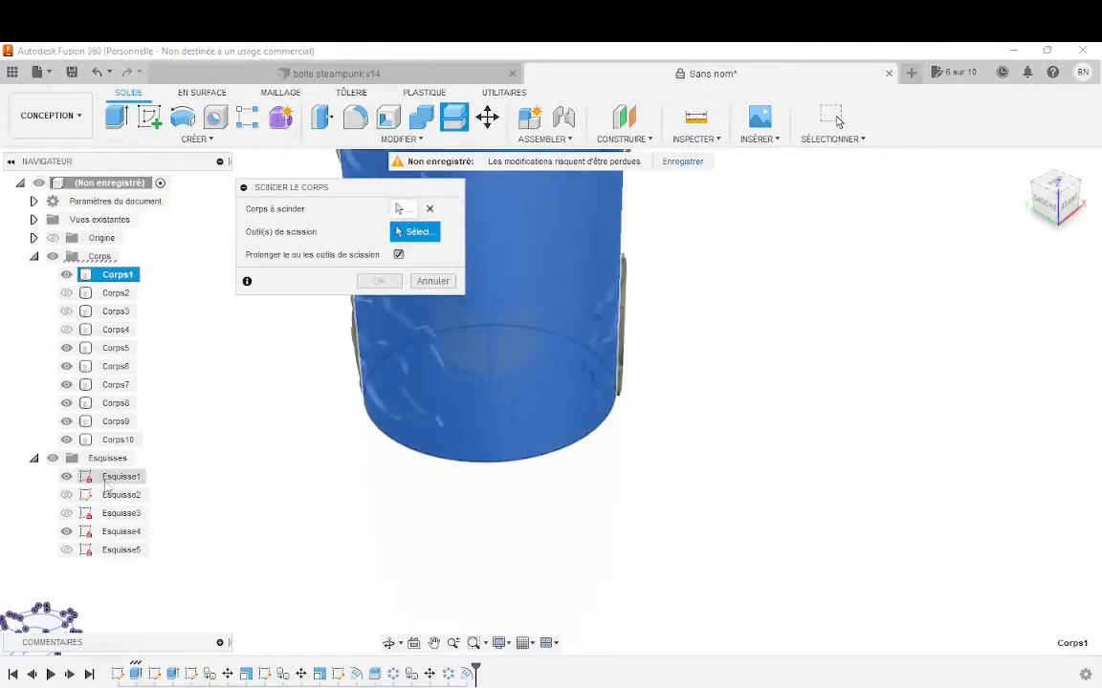
click(468, 463)
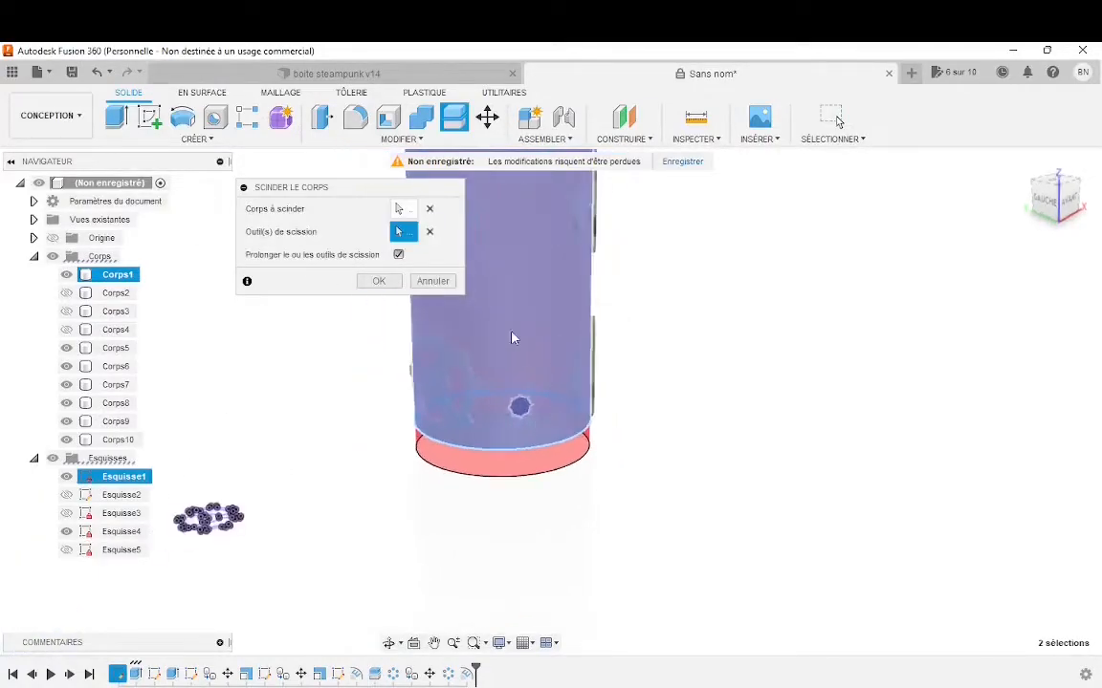
click(379, 280)
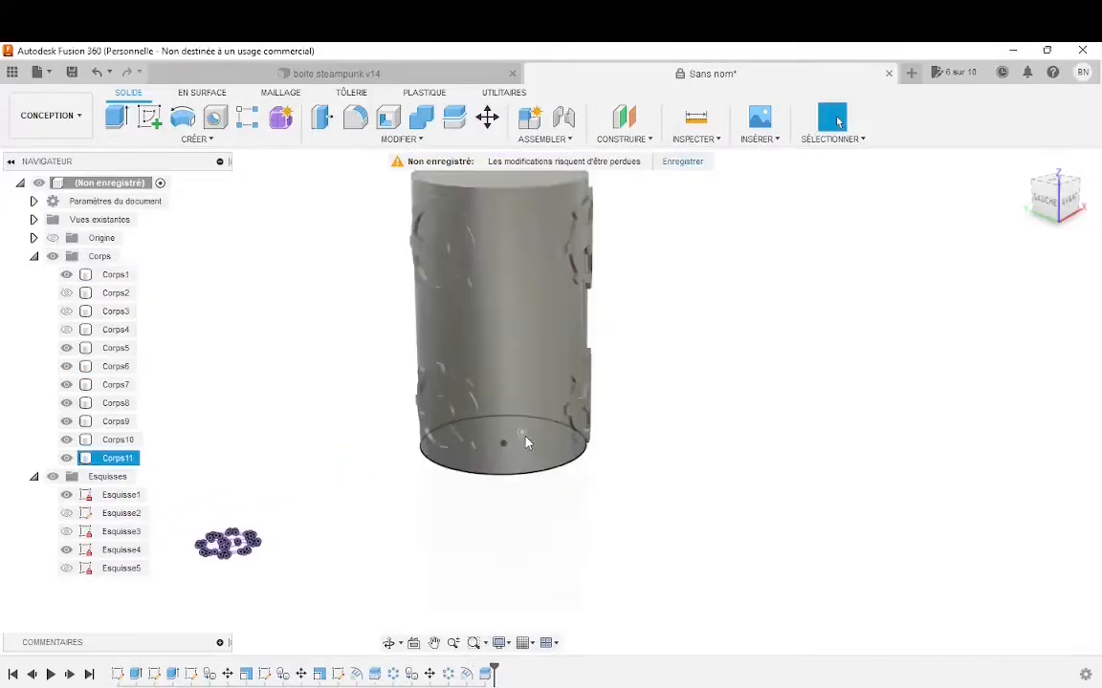
Show the hidden gear sketches Esquisse2, Esquisse3 and Esquisse5 so all three gear sizes are displayed.
scroll(525, 442, up, 5)
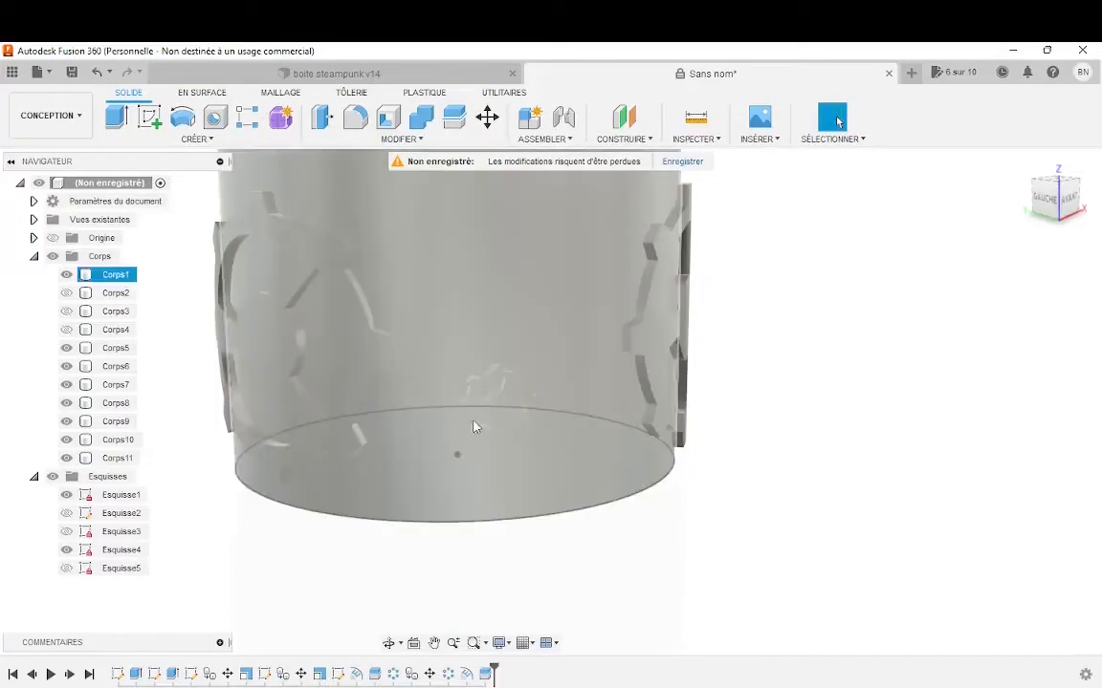
scroll(509, 398, down, 6)
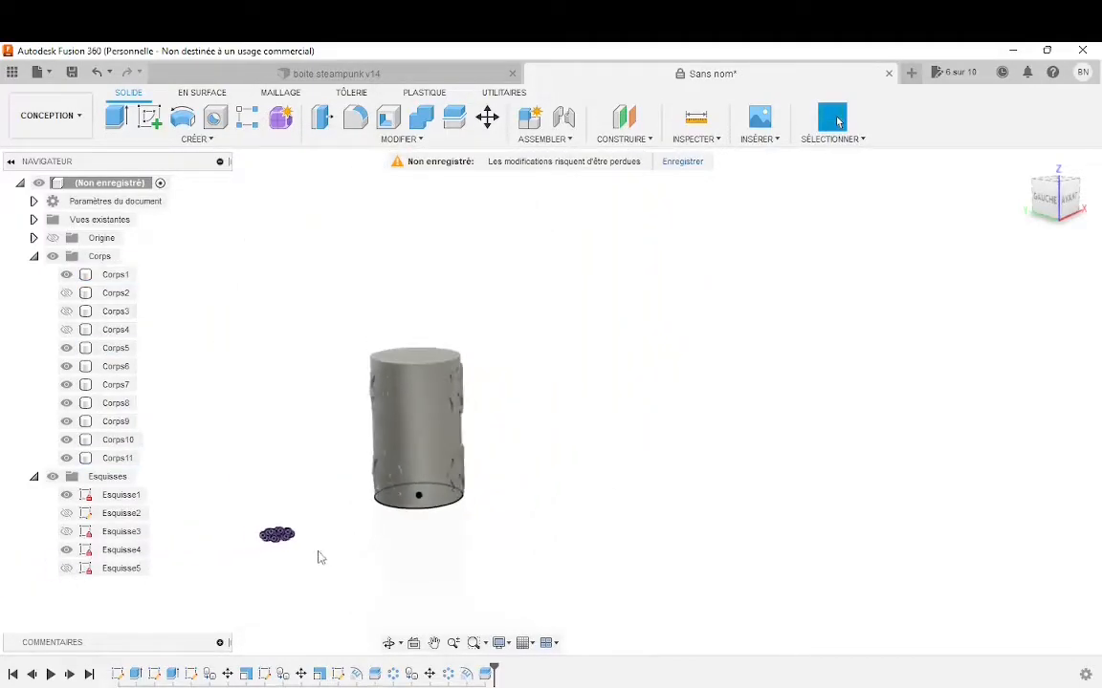
scroll(323, 555, up, 3)
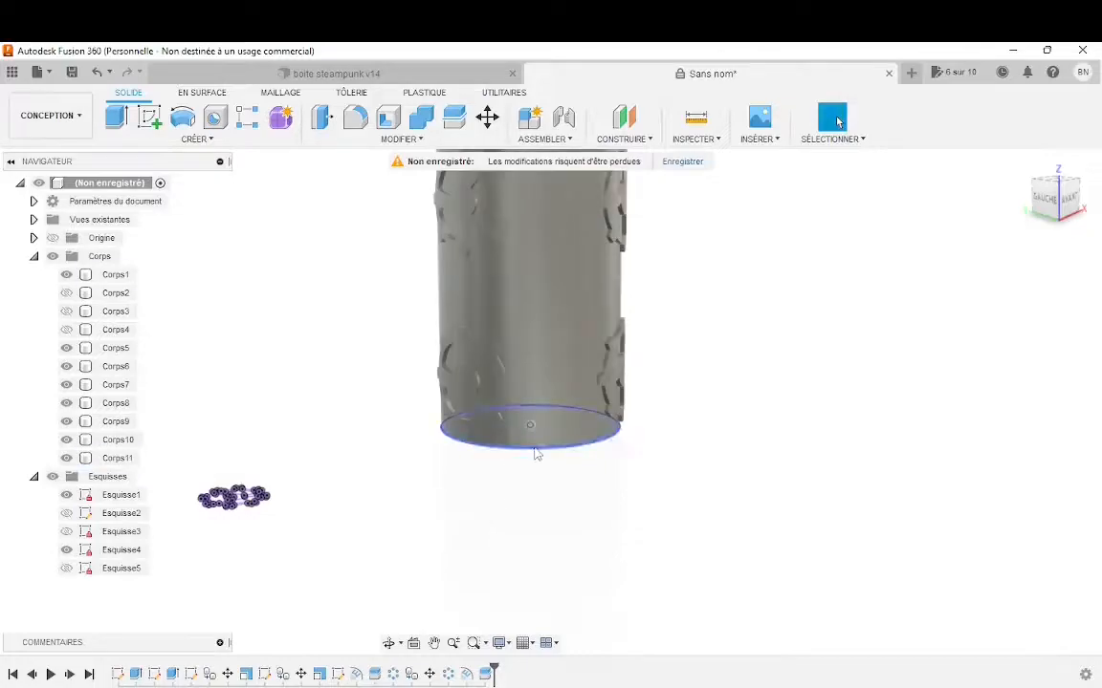
scroll(537, 454, up, 2)
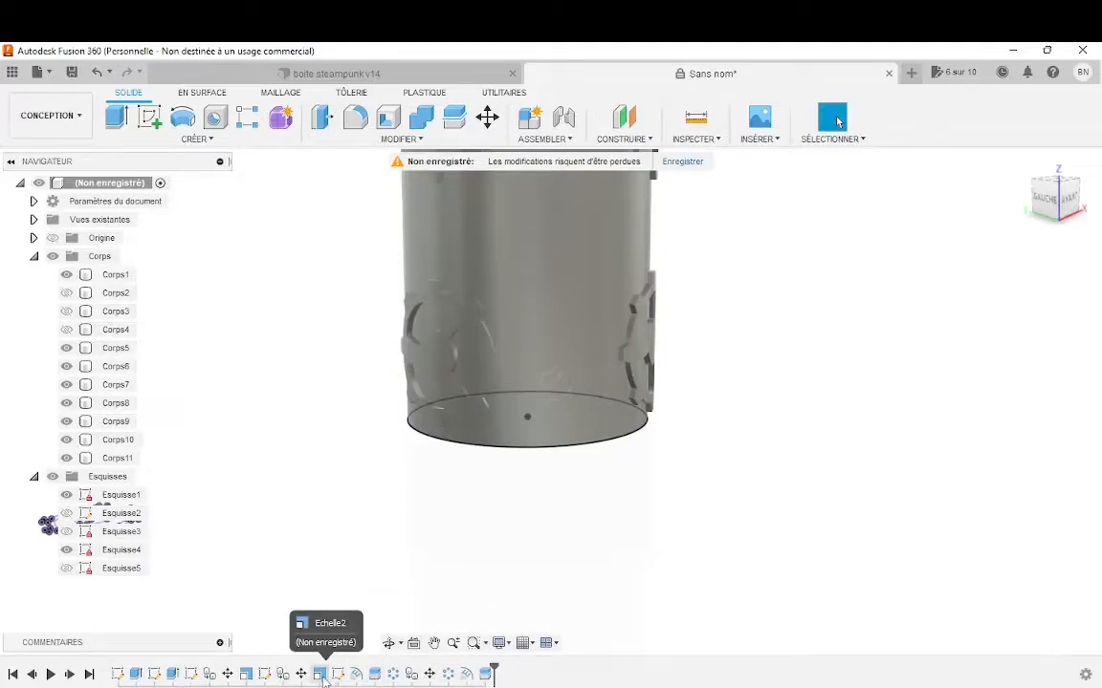
scroll(339, 607, down, 2)
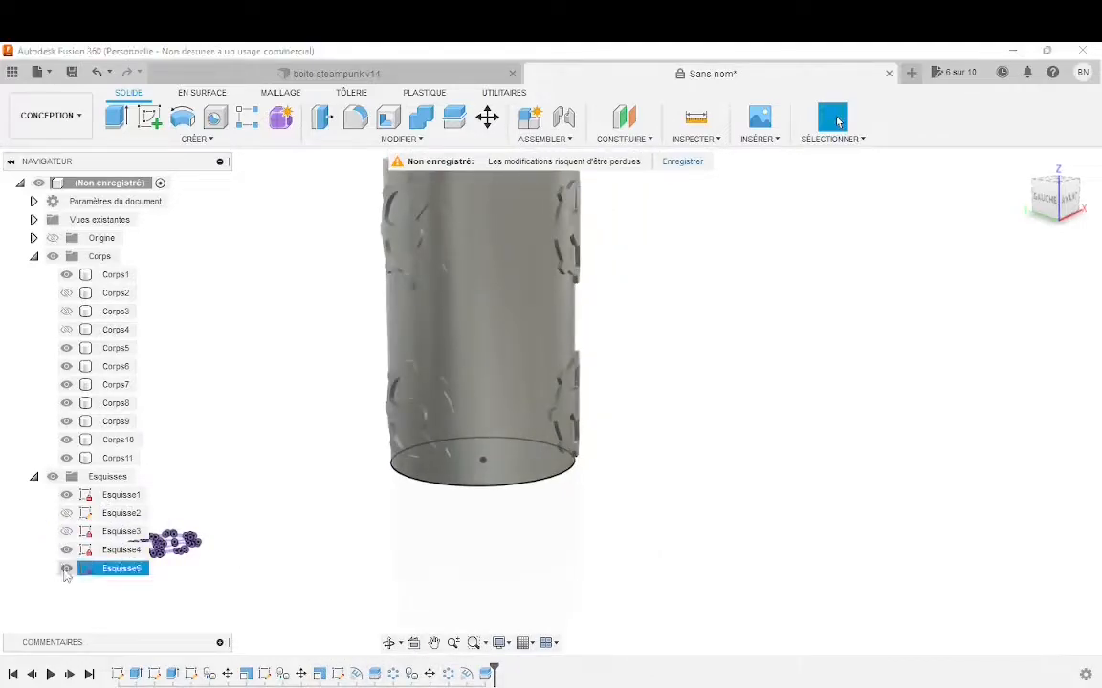
scroll(310, 546, down, 3)
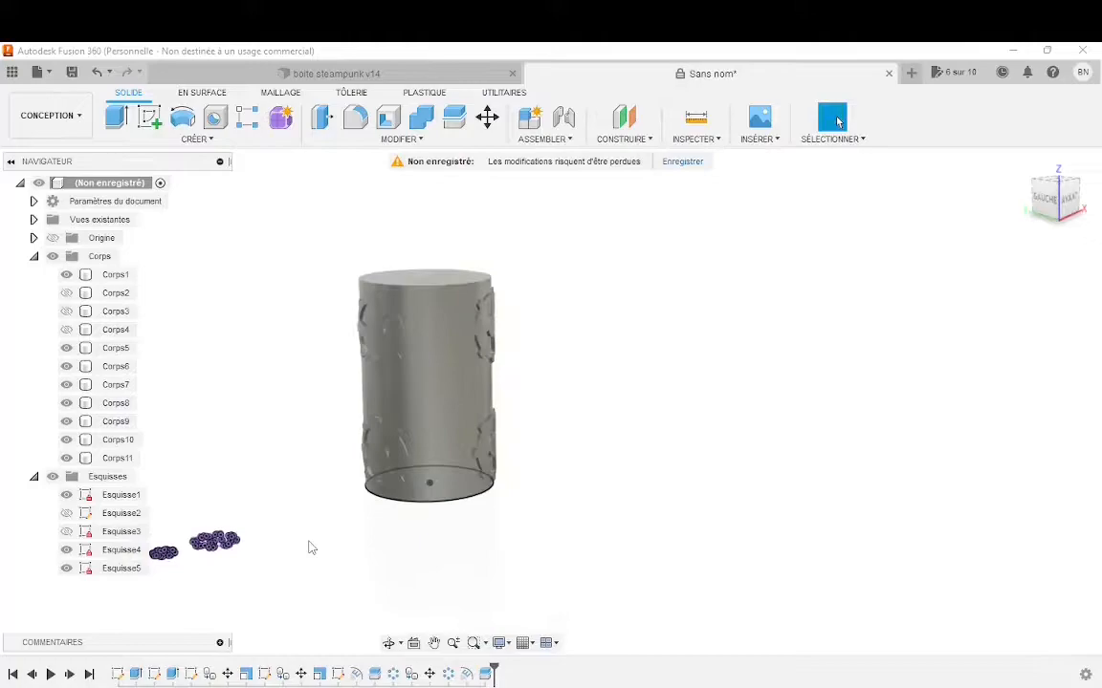
click(66, 531)
scroll(221, 593, up, 4)
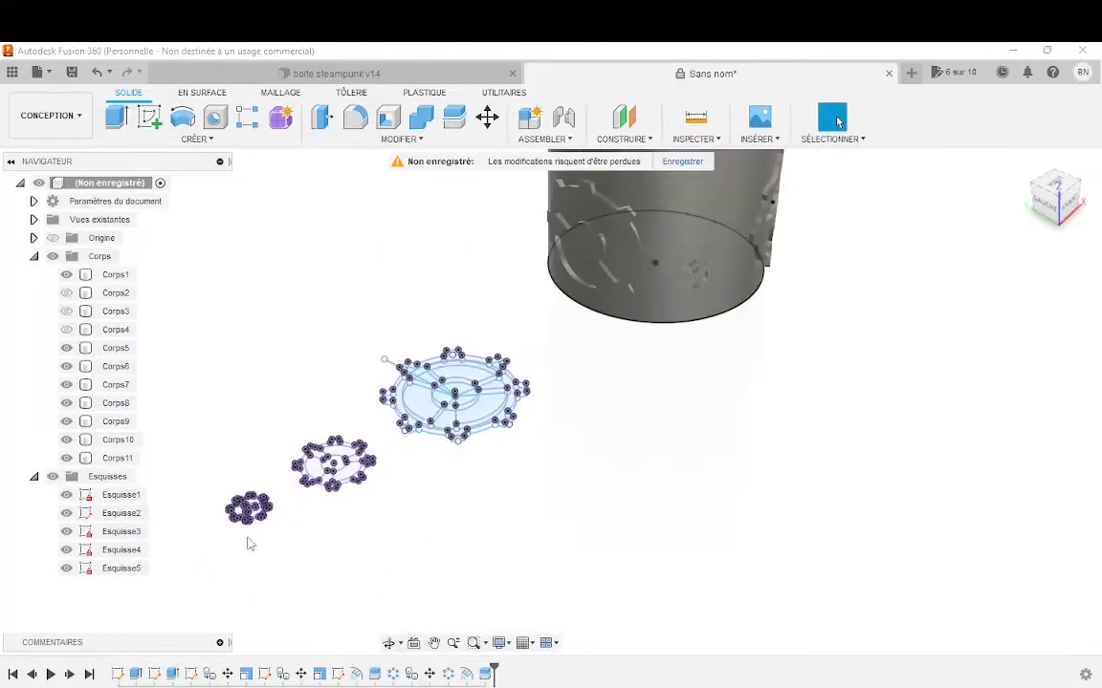
Review the scale settings of the smallest gear in the timeline feature Echelle2.
click(320, 675)
right_click(319, 674)
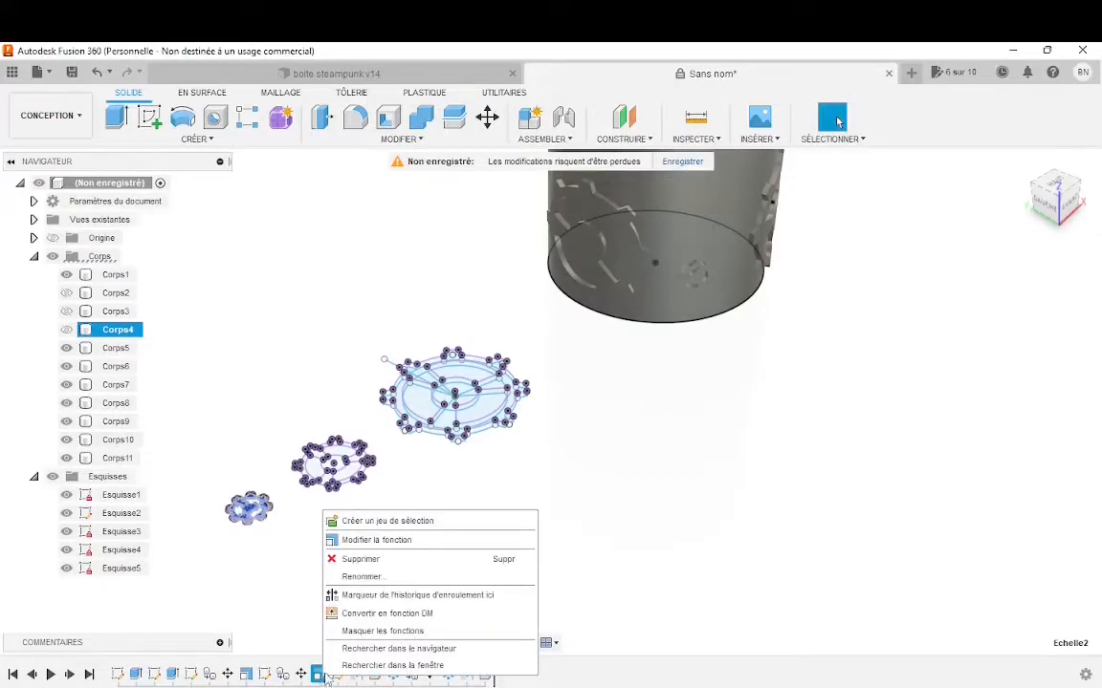
click(367, 543)
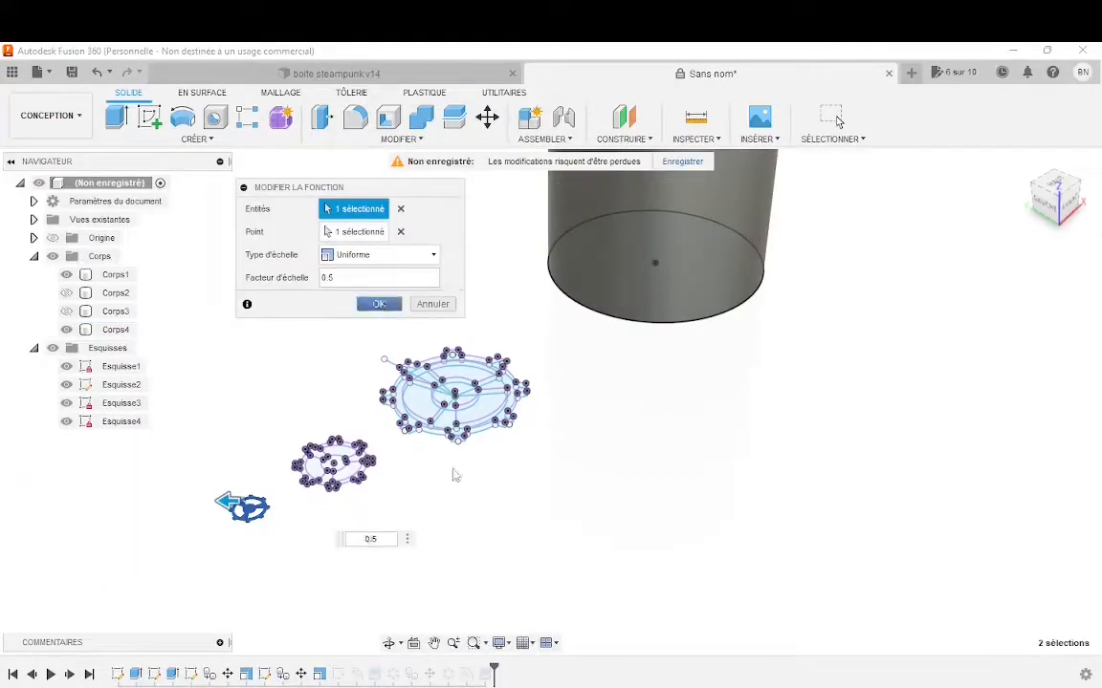
key(Return)
Try a uniform scale factor of 2 on the middle gear by editing the timeline feature Echelle1.
click(251, 675)
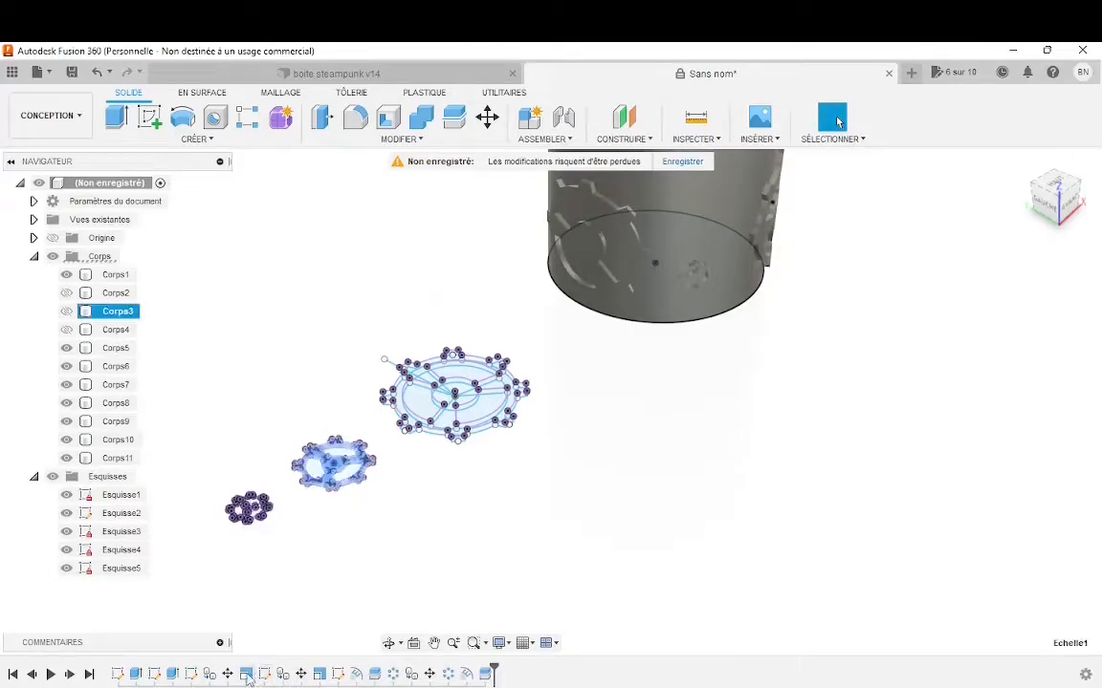
right_click(251, 675)
click(306, 534)
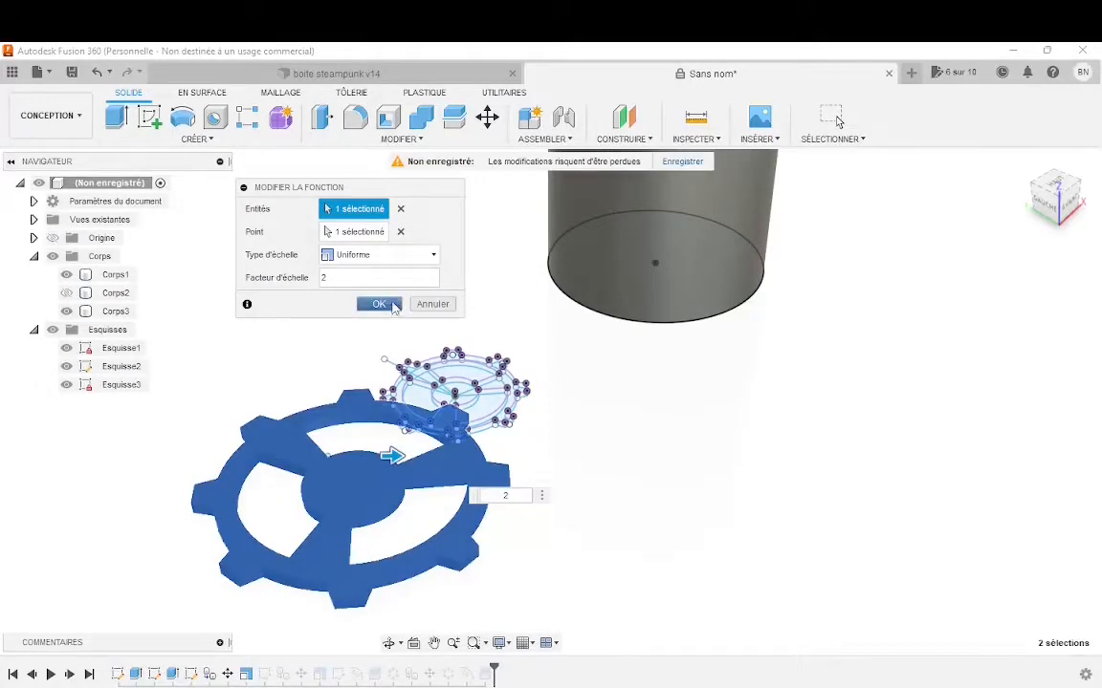
click(380, 305)
shift+middle_drag(514, 319, 545, 271)
scroll(746, 226, down, 2)
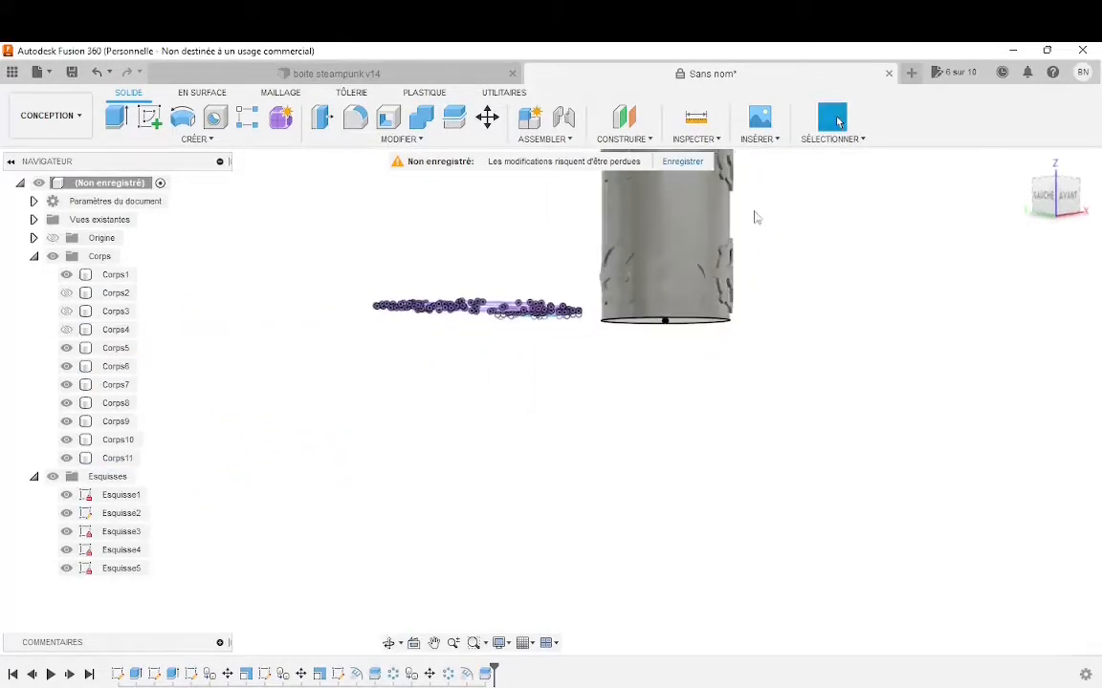
Set the uniform scale factor of the middle gear to 1 in the timeline feature Echelle1.
scroll(750, 225, up, 5)
mouse_move(562, 403)
shift+middle_down()
mouse_move(511, 438)
mouse_move(483, 421)
shift+middle_up()
right_click(246, 674)
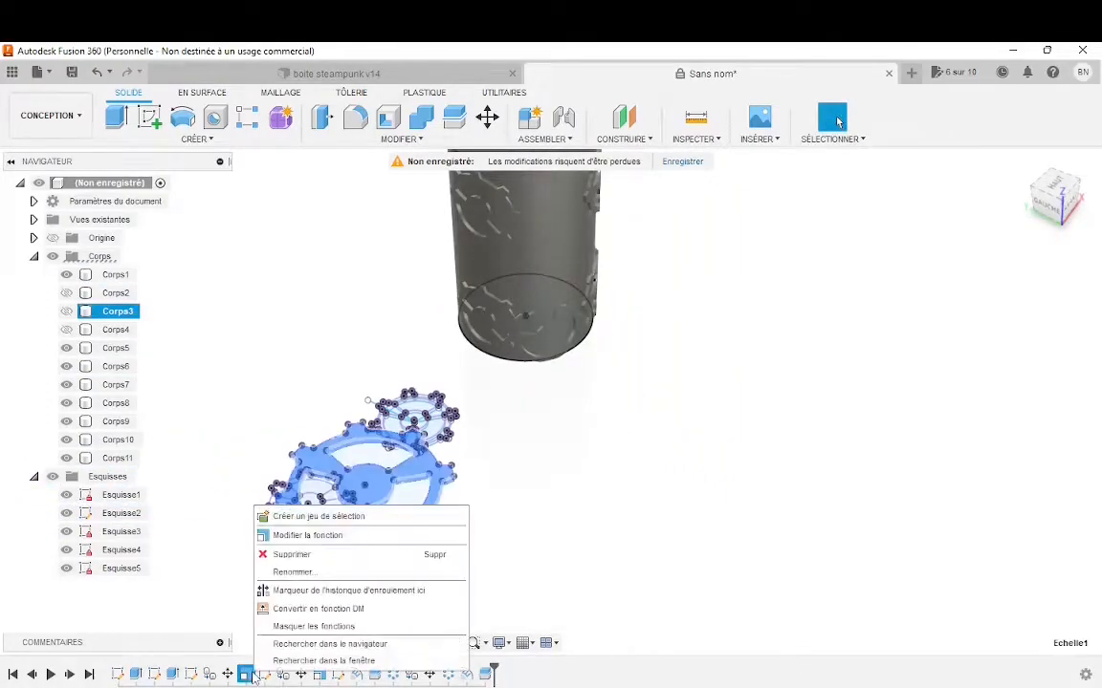
click(297, 533)
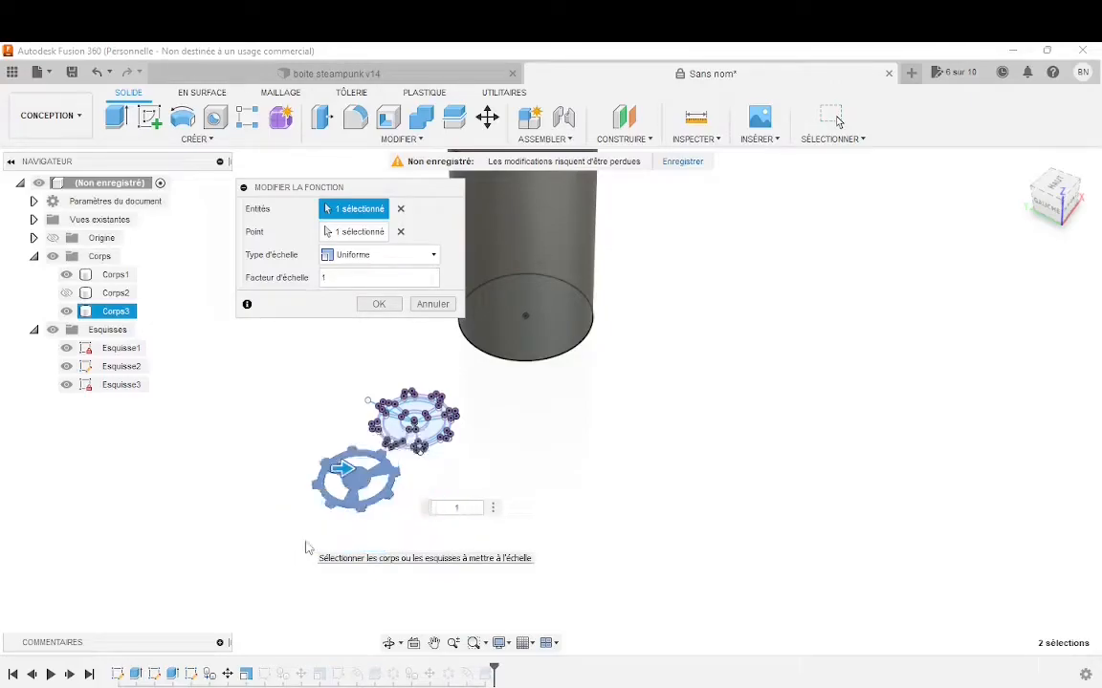
key(Return)
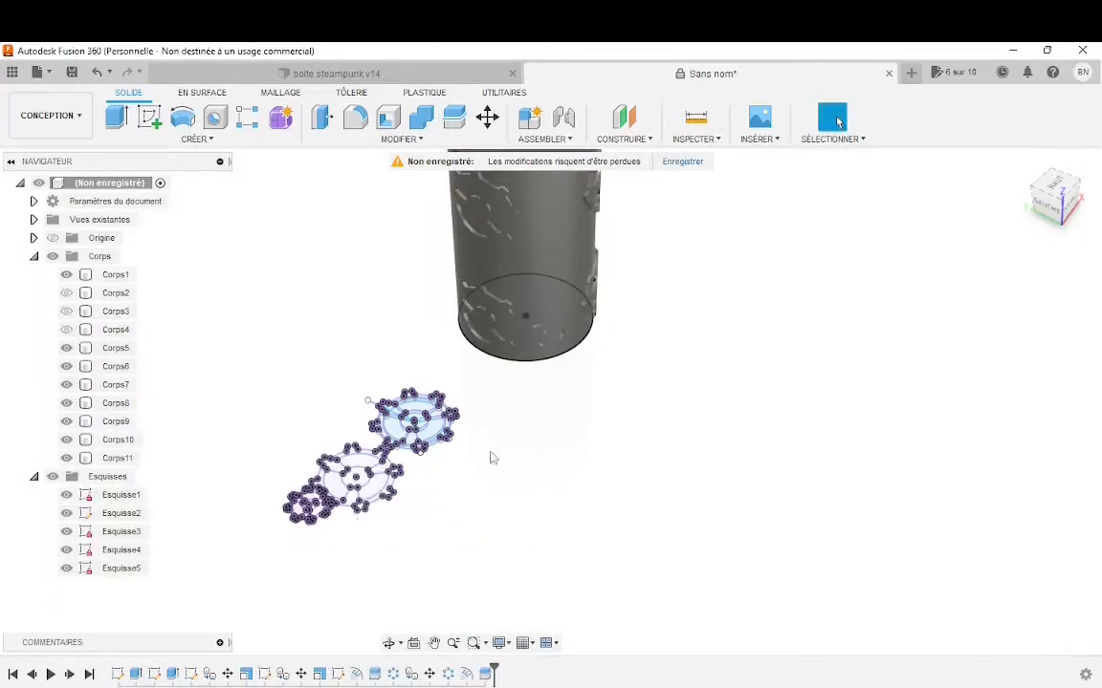
shift+middle_drag(492, 458, 577, 338)
scroll(582, 346, up, 3)
scroll(541, 440, down, 2)
scroll(410, 524, down, 2)
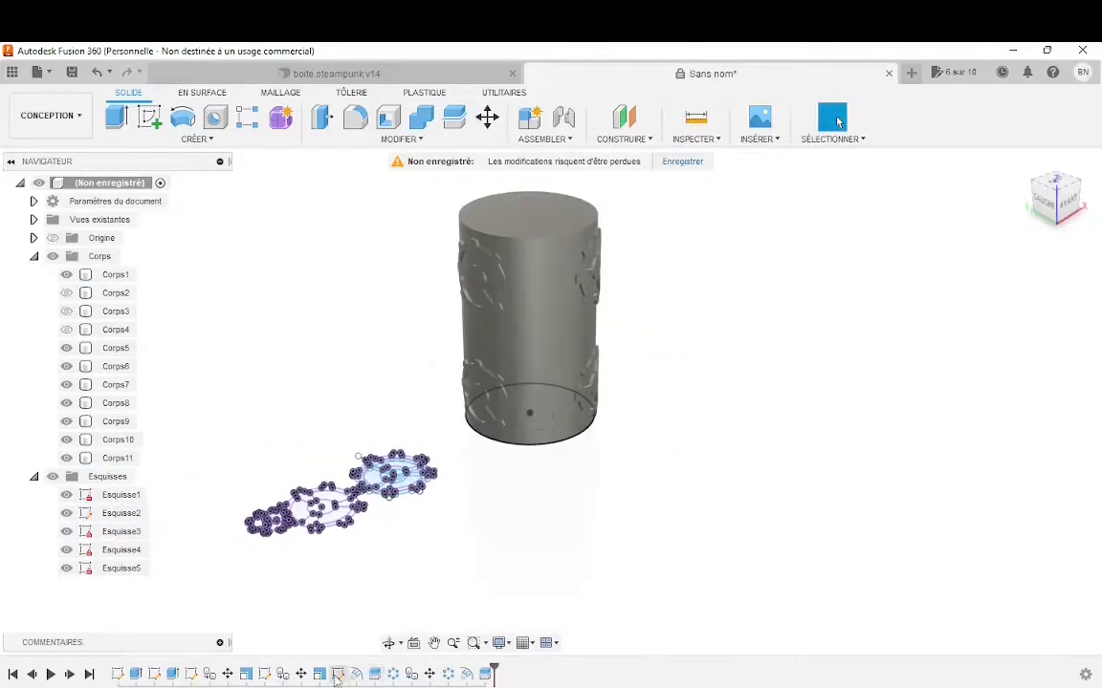
Try a uniform scale factor of 1 on the smallest gear by editing the timeline feature Echelle2.
click(336, 675)
right_click(336, 675)
click(387, 541)
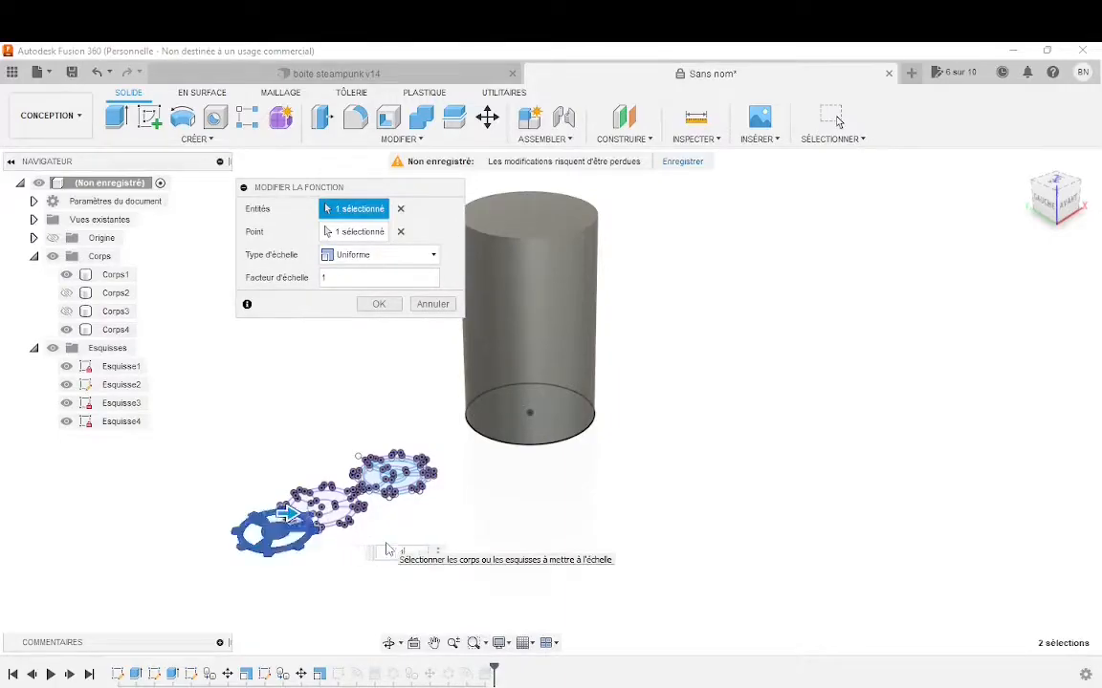
click(378, 304)
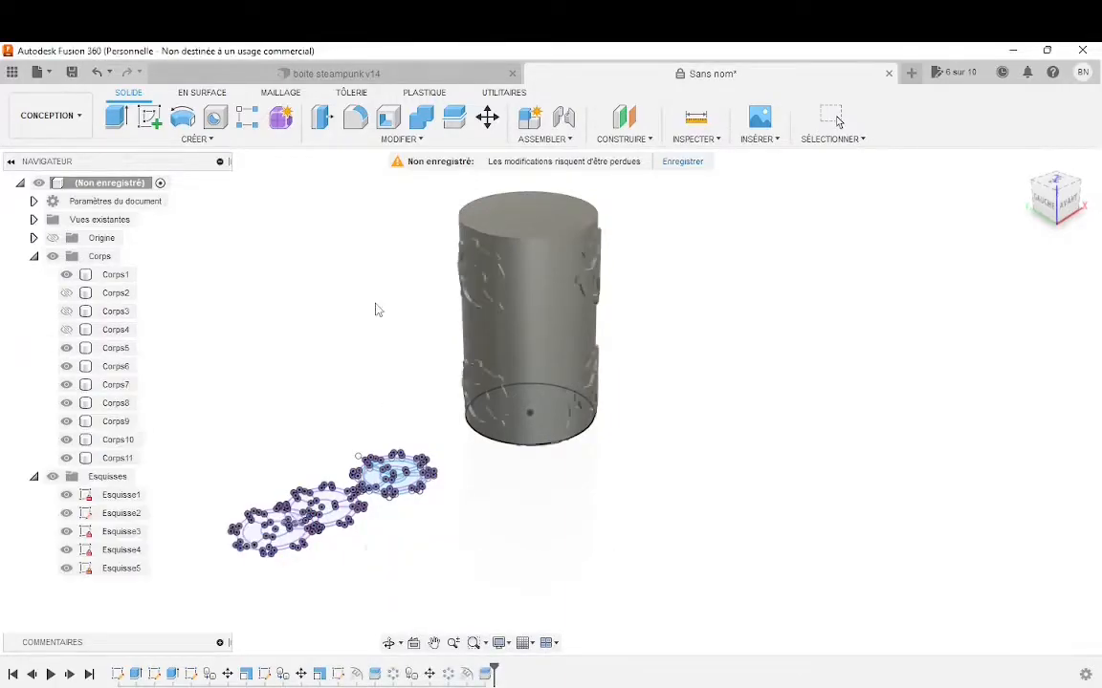
shift+middle_drag(460, 342, 466, 283)
scroll(552, 392, up, 4)
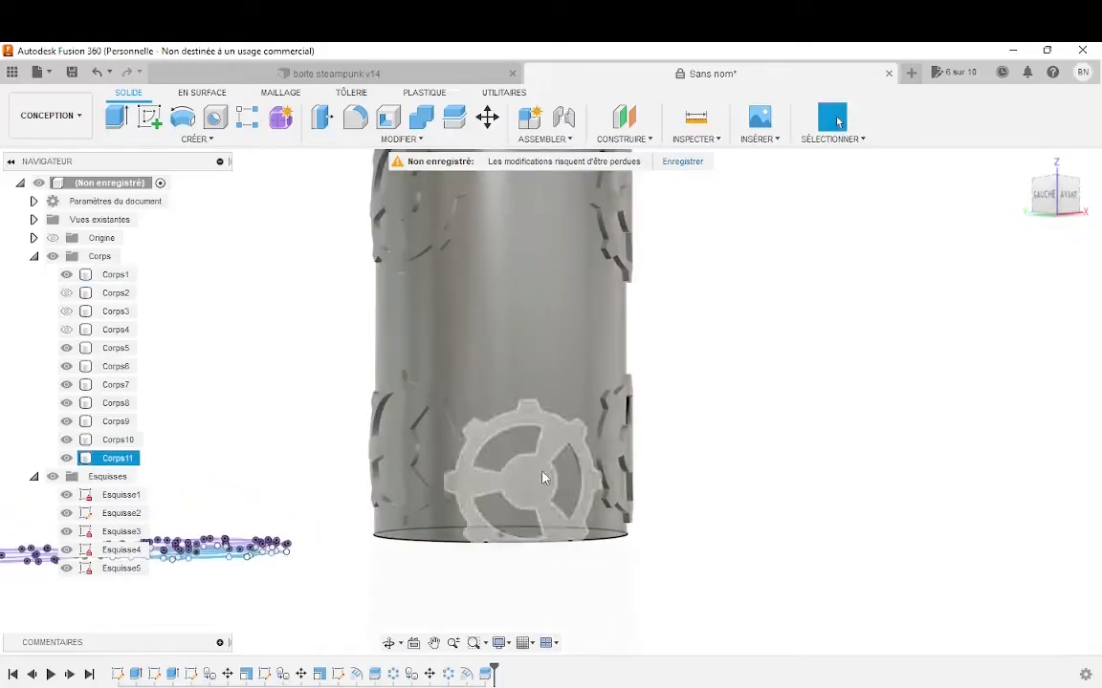
scroll(495, 454, down, 4)
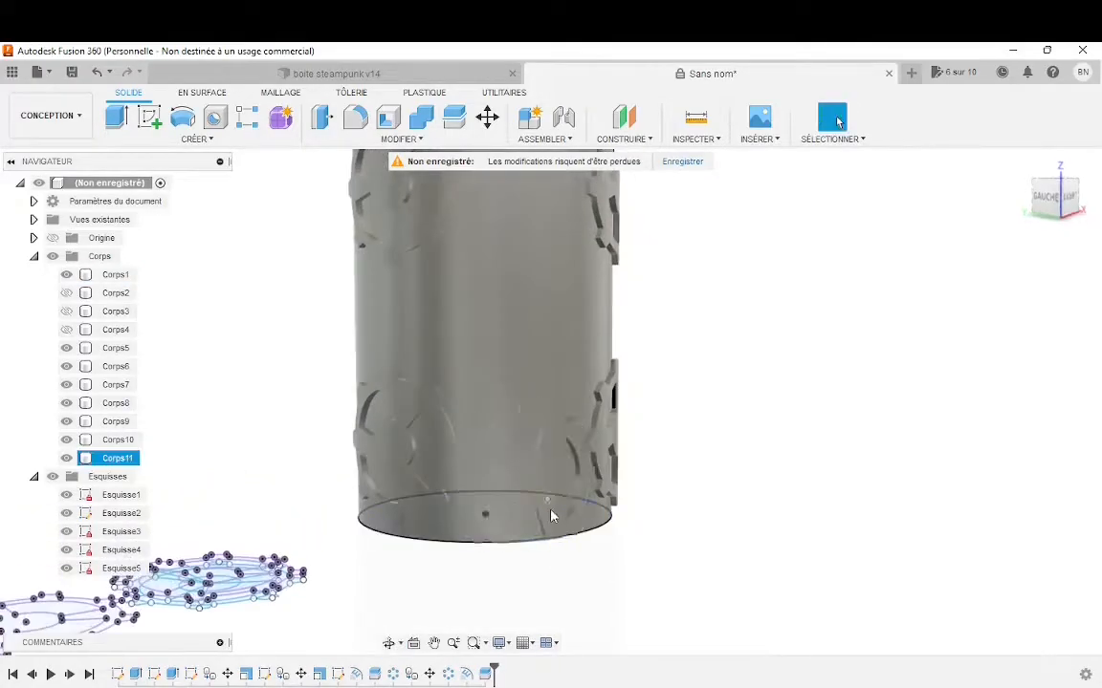
shift+middle_drag(414, 605, 429, 618)
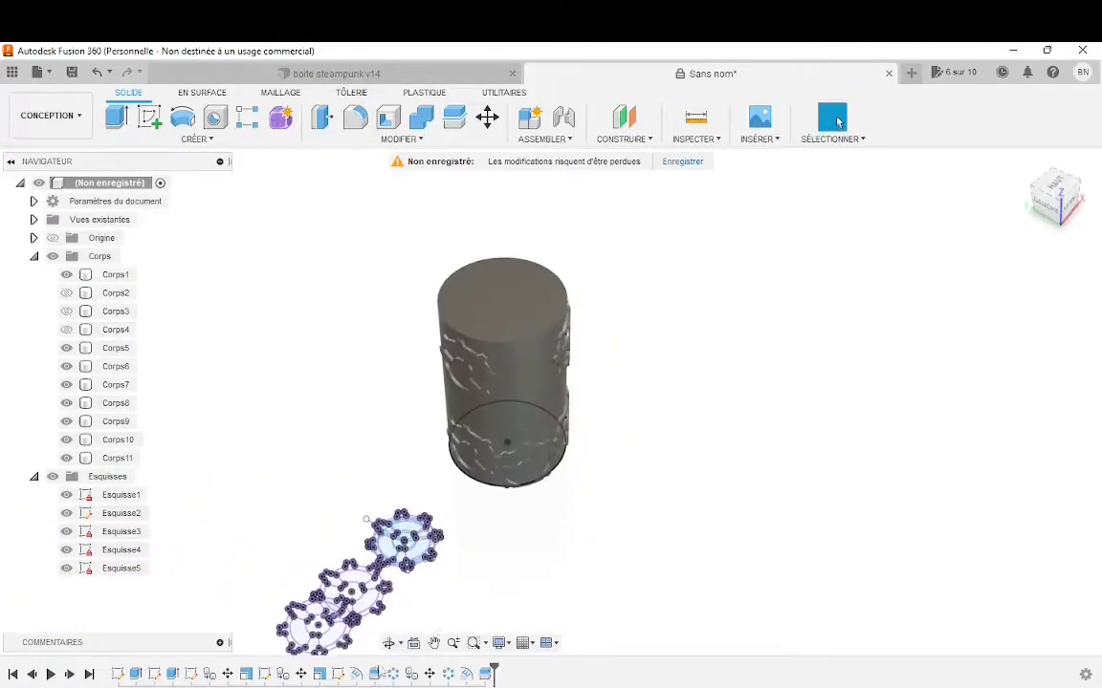
Try a uniform scale factor of 0.1 on the gear in Echelle2, and hide the cylinder body Corps1 to inspect the embossed gears.
right_click(336, 676)
click(401, 536)
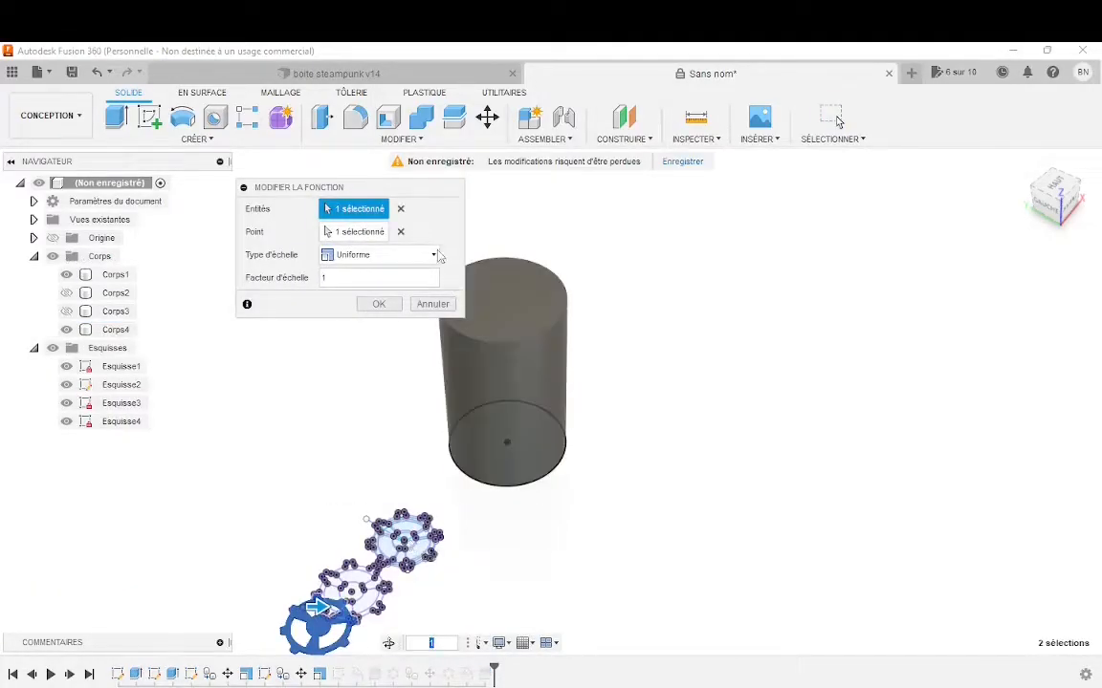
scroll(455, 477, down, 3)
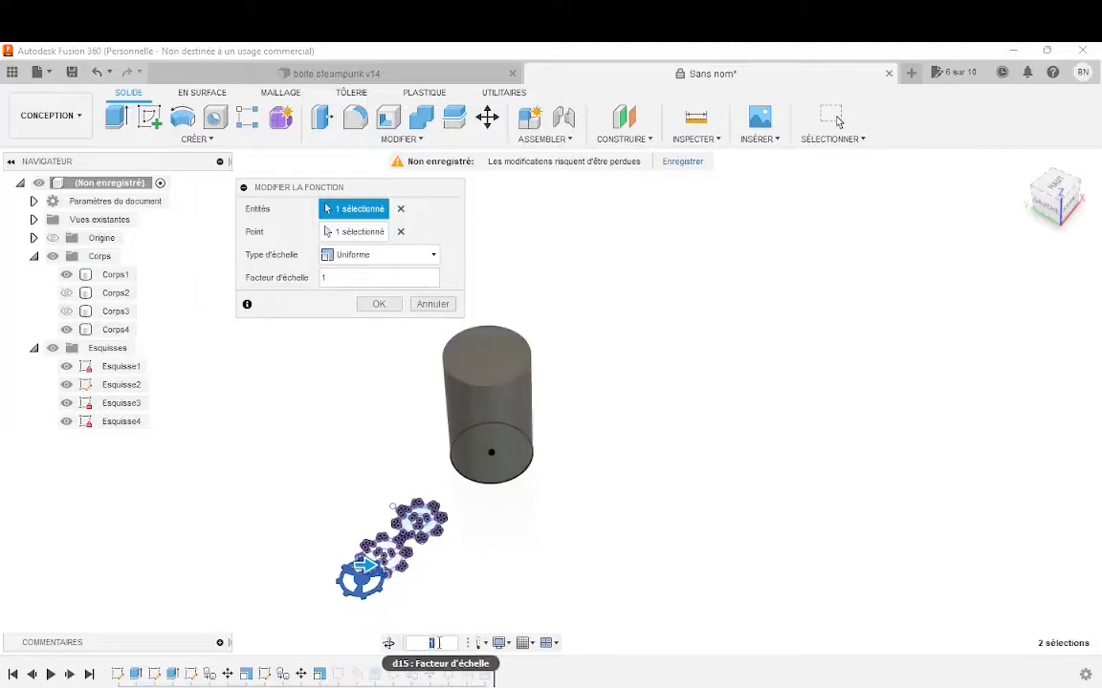
key(Return)
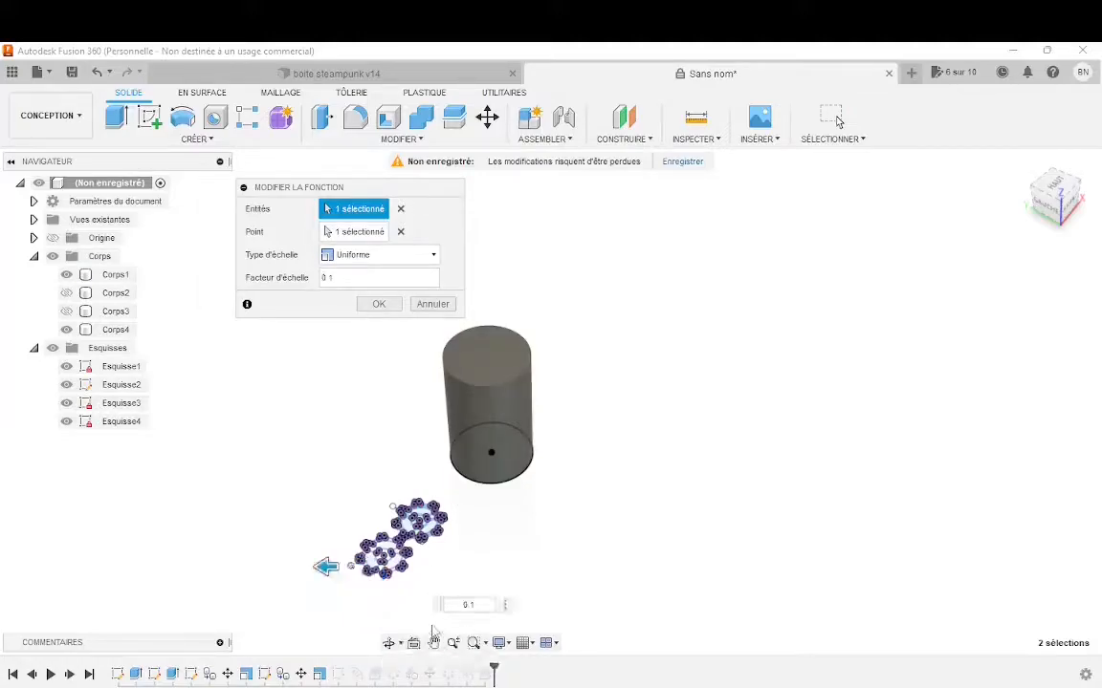
click(378, 304)
scroll(501, 461, up, 6)
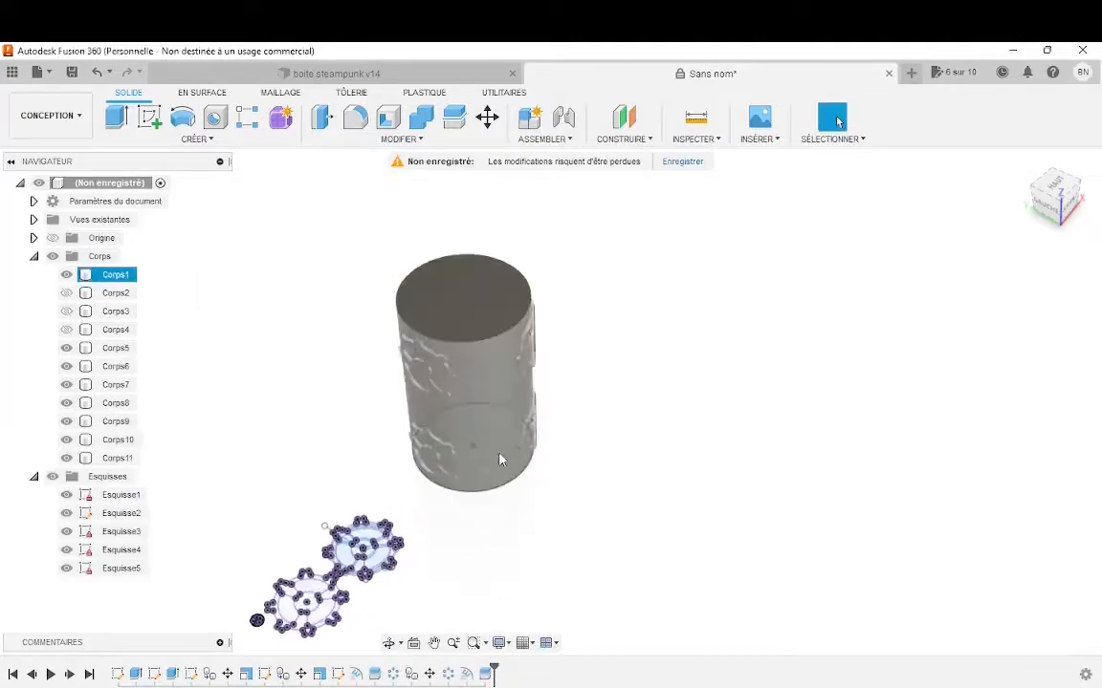
shift+middle_drag(491, 514, 499, 465)
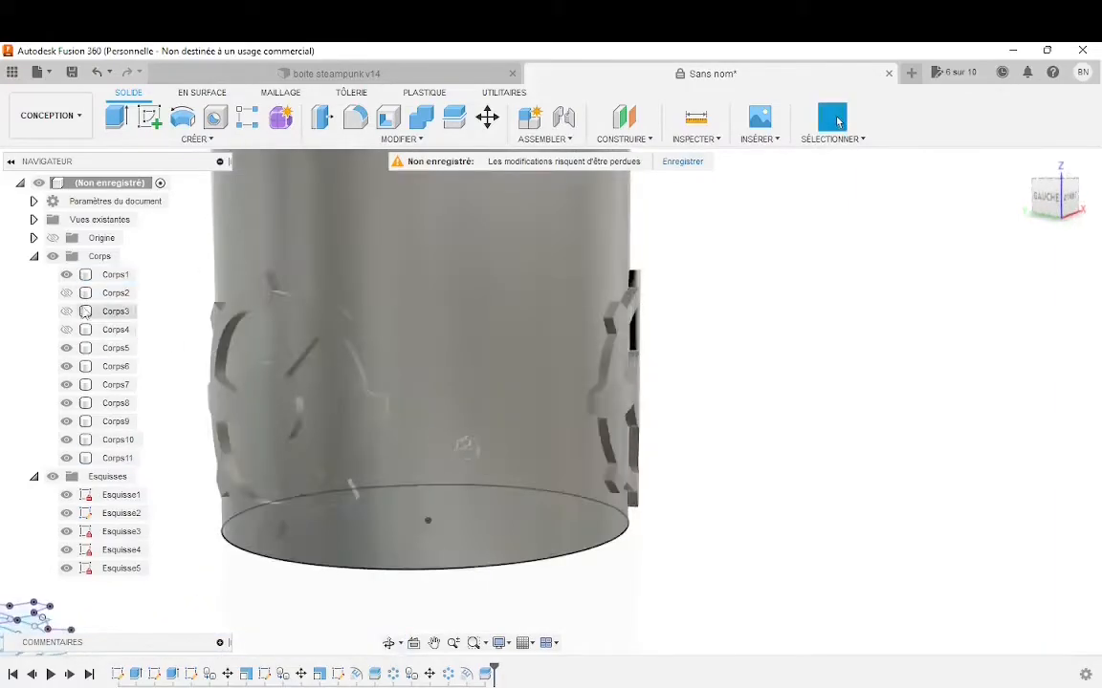
click(66, 275)
scroll(484, 444, down, 5)
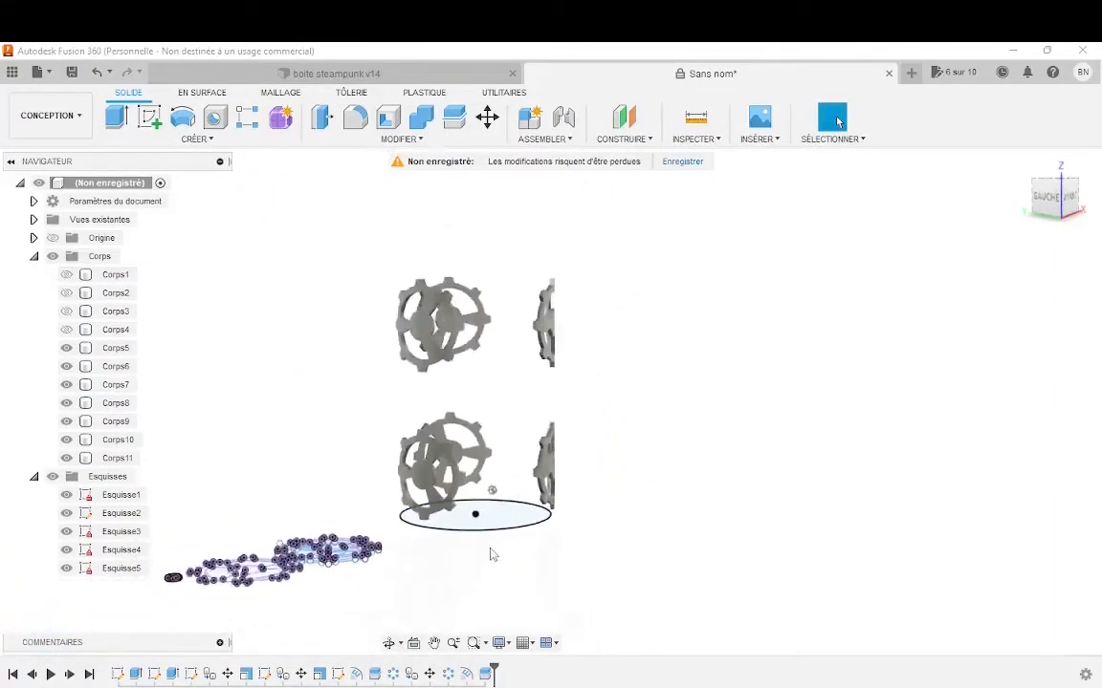
Try a uniform scale factor of 3 on the gear in Echelle2, and show the cylinder body Corps1 again.
right_click(320, 675)
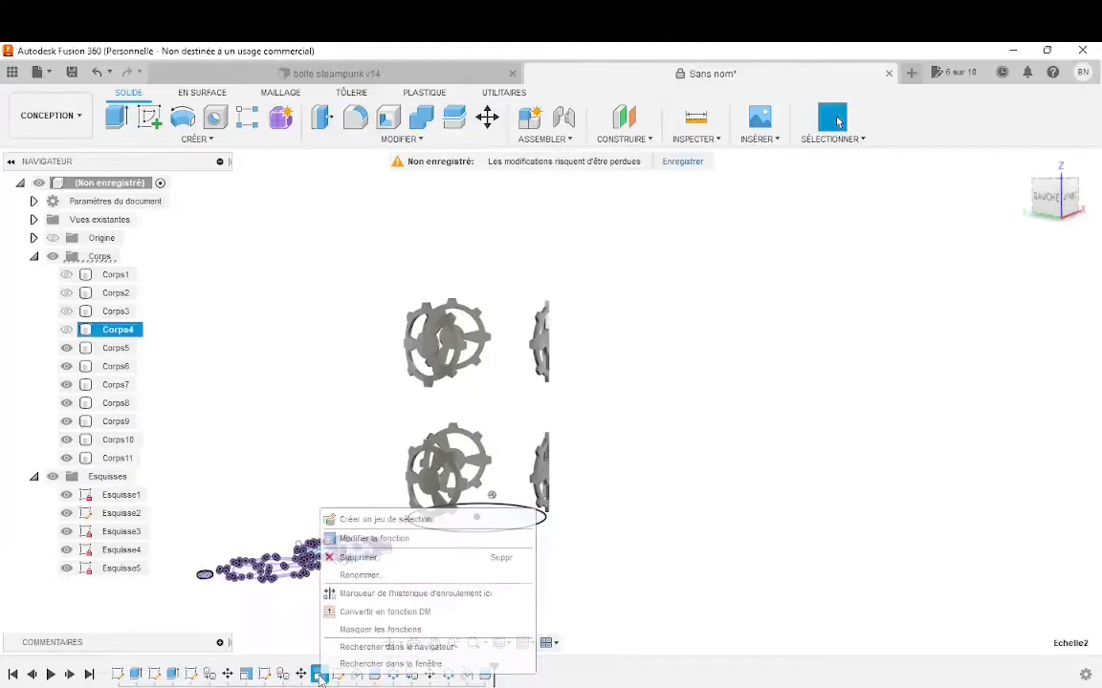
click(372, 535)
click(361, 278)
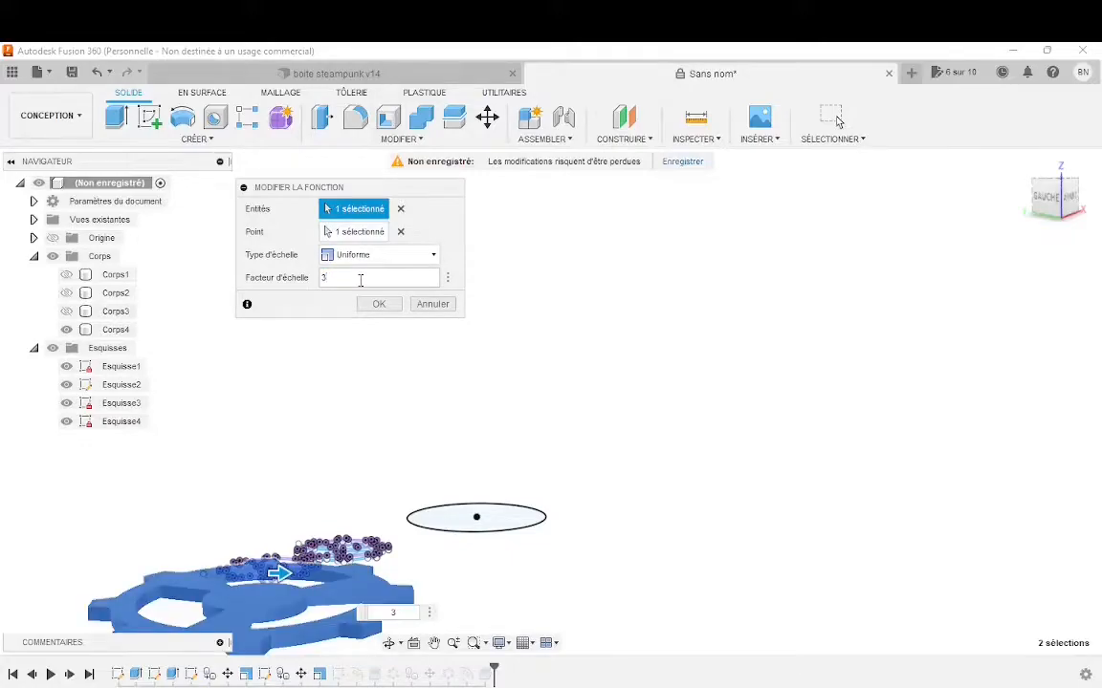
click(375, 304)
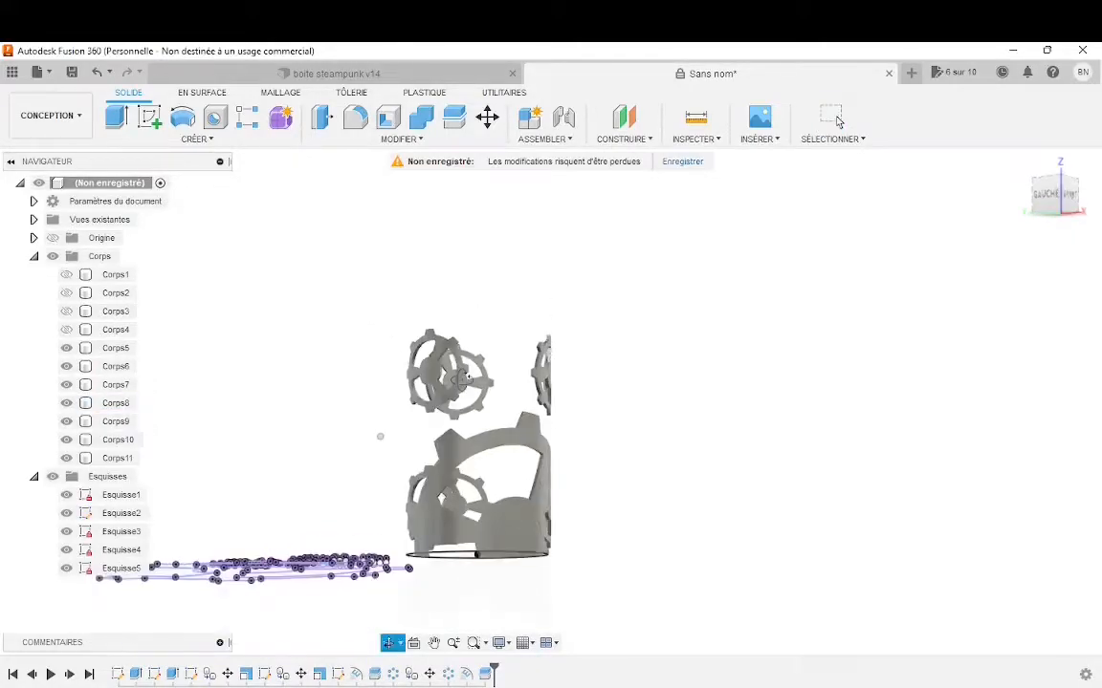
click(66, 275)
mouse_move(419, 373)
shift+middle_down()
mouse_move(462, 301)
mouse_move(379, 433)
mouse_move(615, 457)
mouse_move(601, 460)
shift+middle_up()
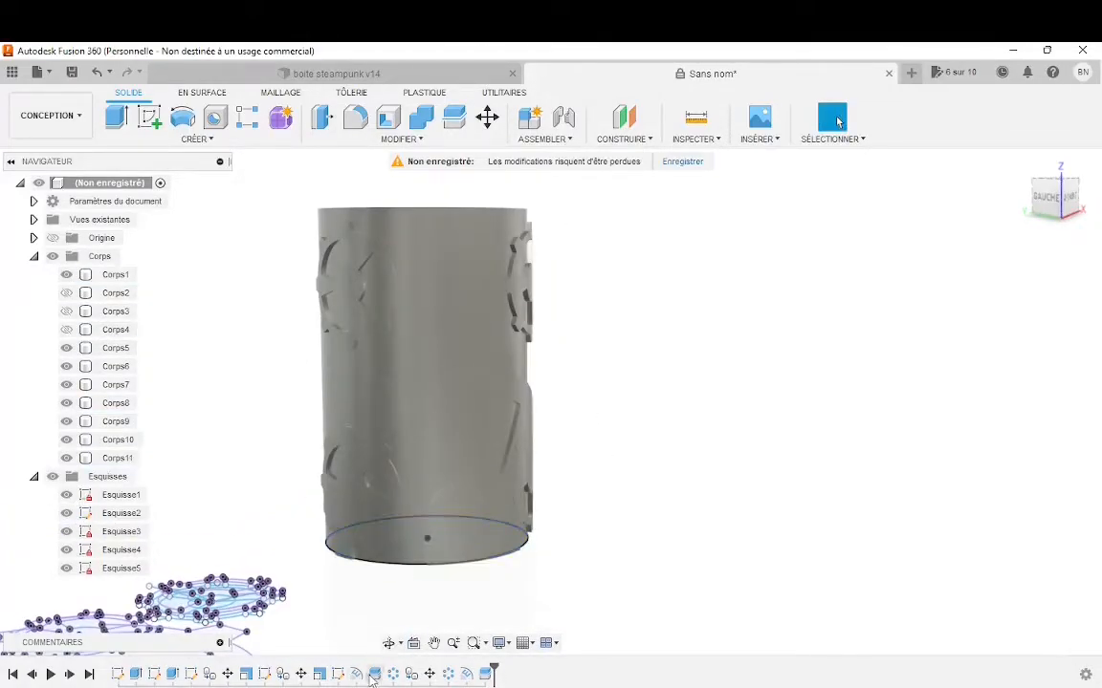
Set the uniform scale factor in the timeline feature Echelle2 to 0.5.
right_click(318, 674)
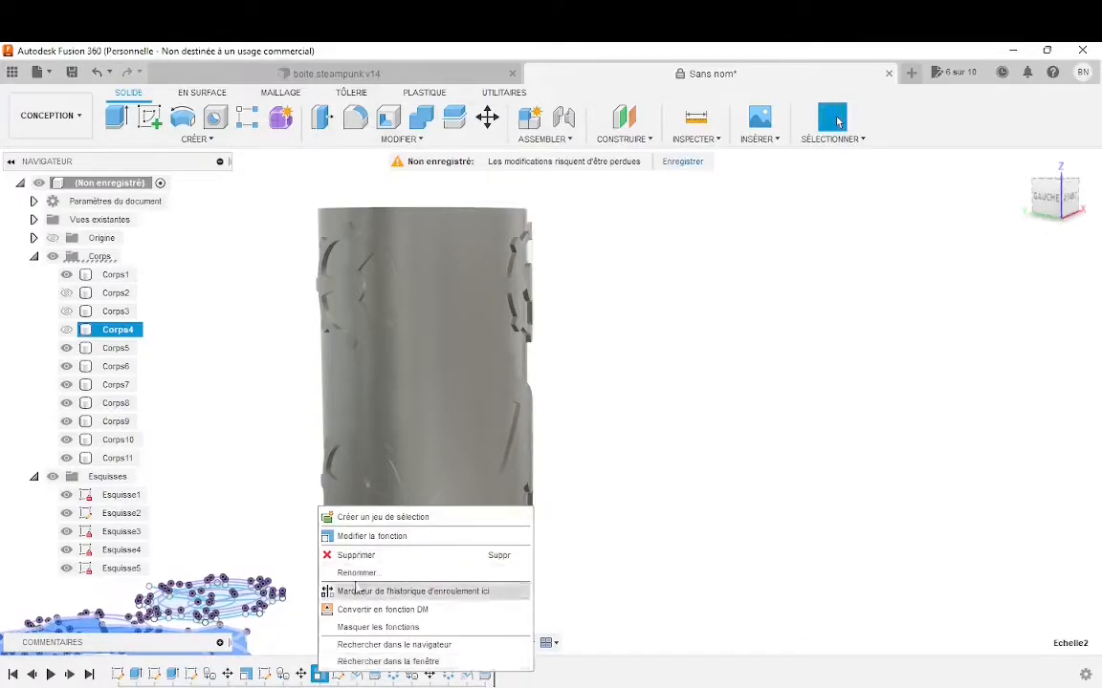
click(382, 534)
click(357, 273)
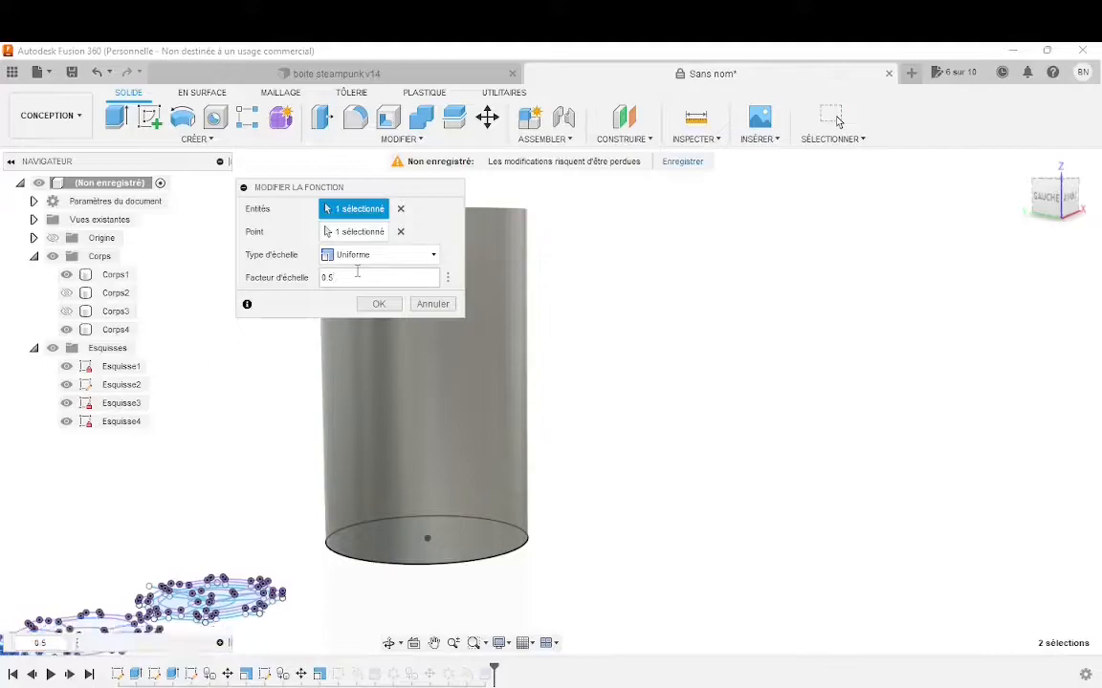
click(375, 305)
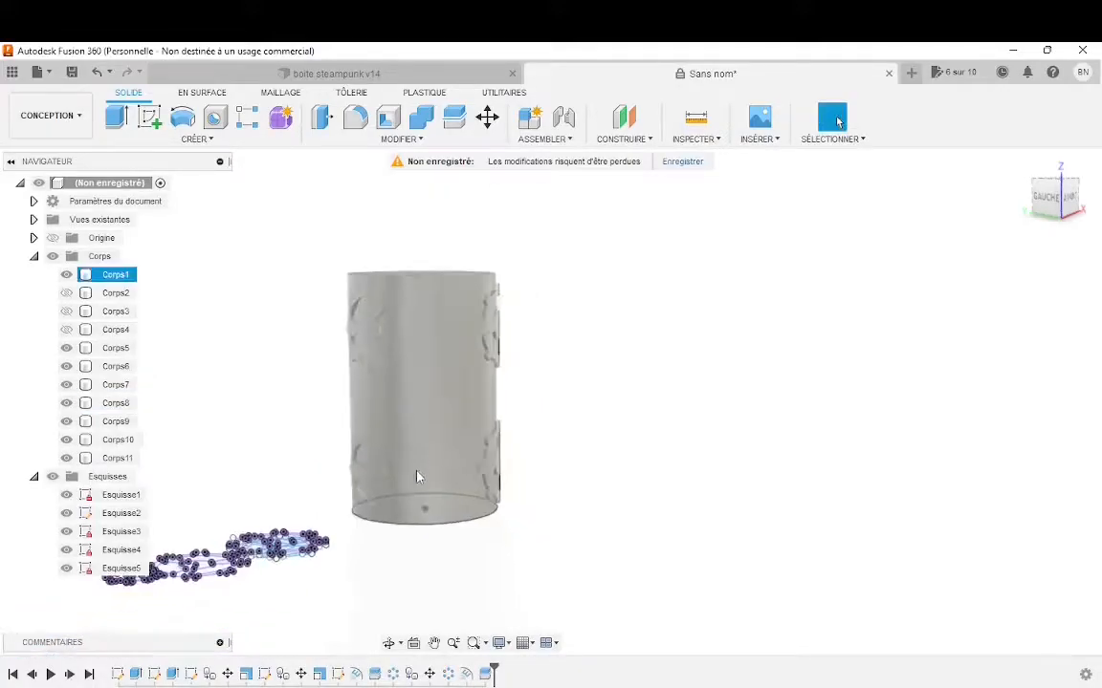
Set the middle gear's uniform scale factor in the timeline feature Echelle1 to 0.5.
right_click(246, 674)
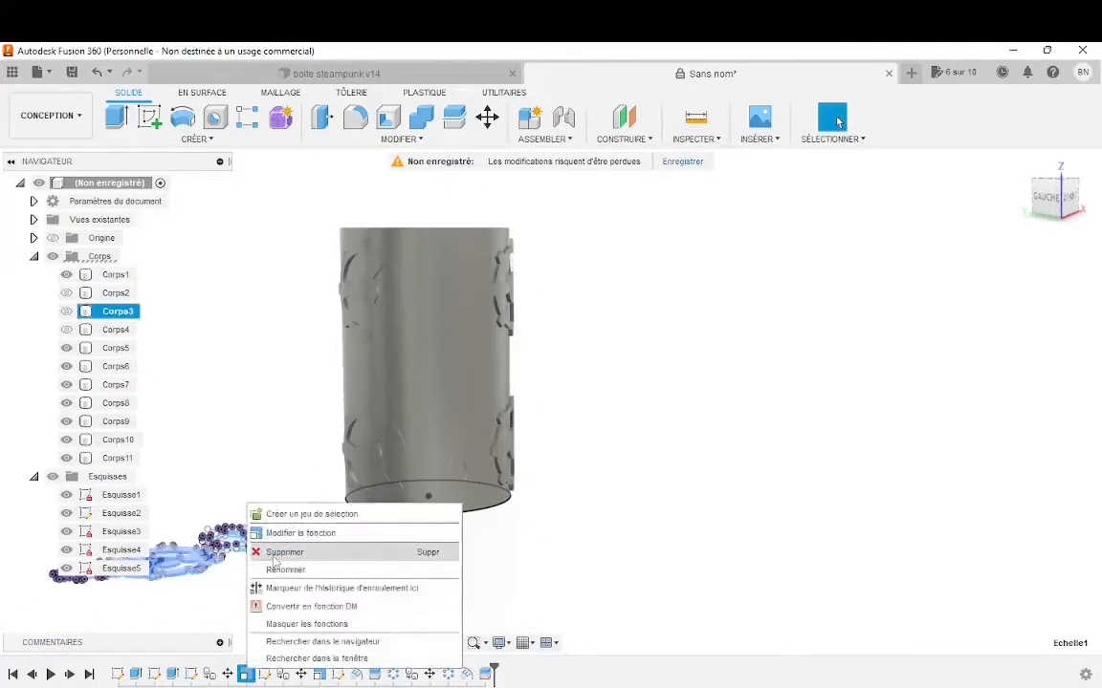
click(277, 530)
click(363, 278)
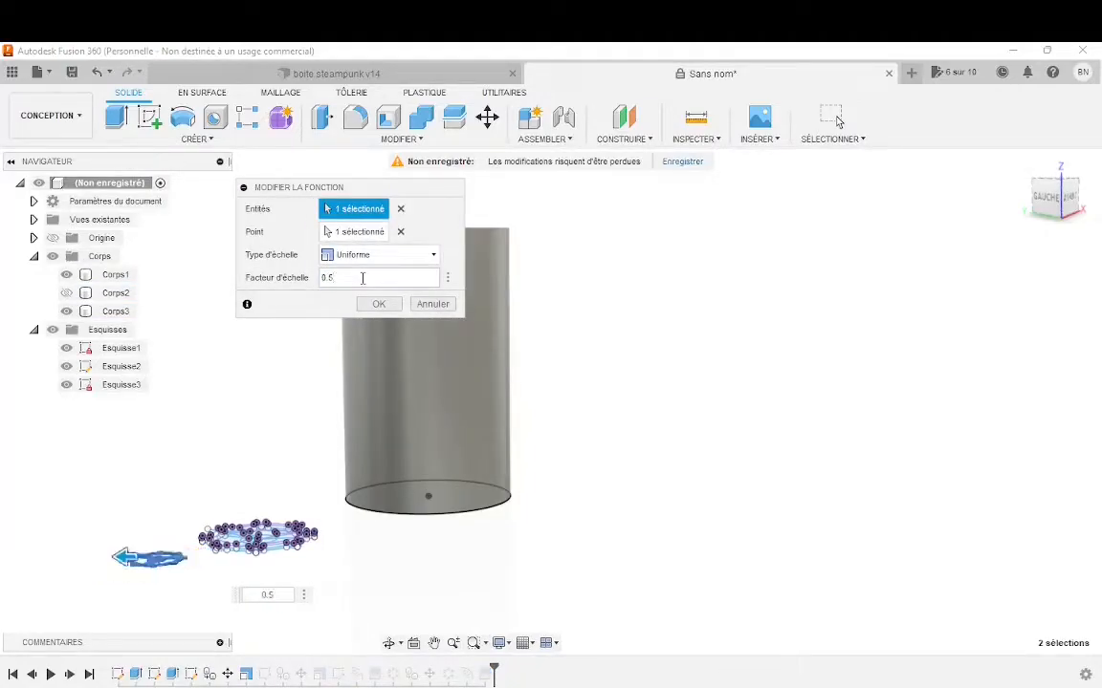
click(380, 305)
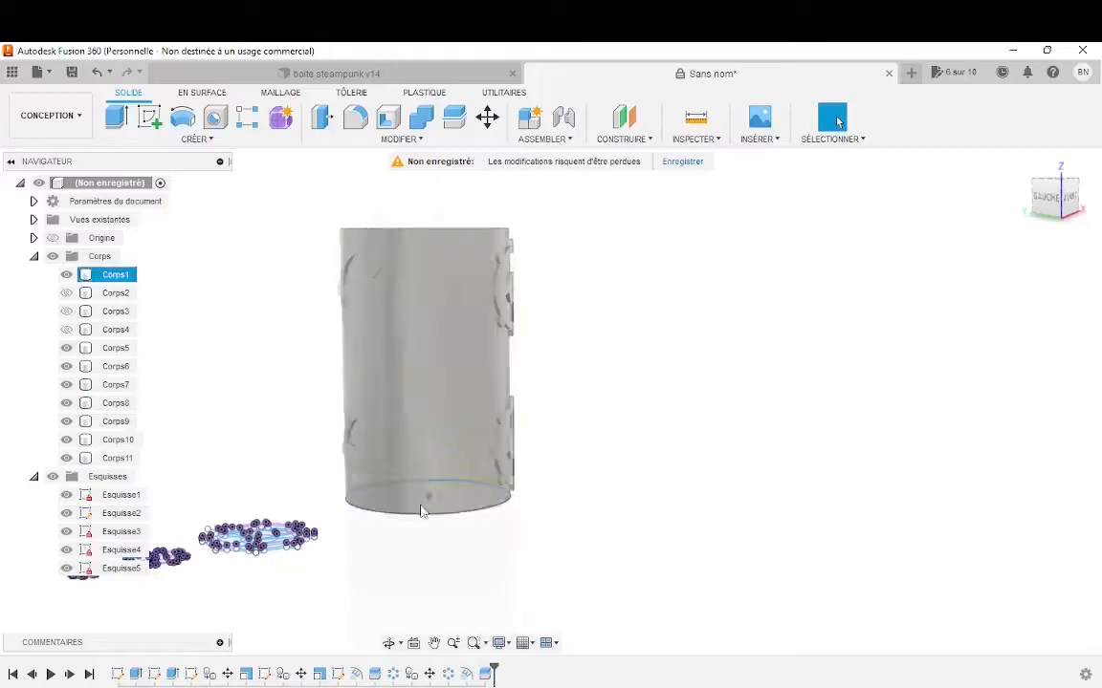
scroll(440, 414, up, 3)
mouse_move(449, 442)
shift+middle_down()
mouse_move(612, 509)
mouse_move(681, 472)
mouse_move(703, 495)
mouse_move(732, 352)
mouse_move(745, 391)
shift+middle_up()
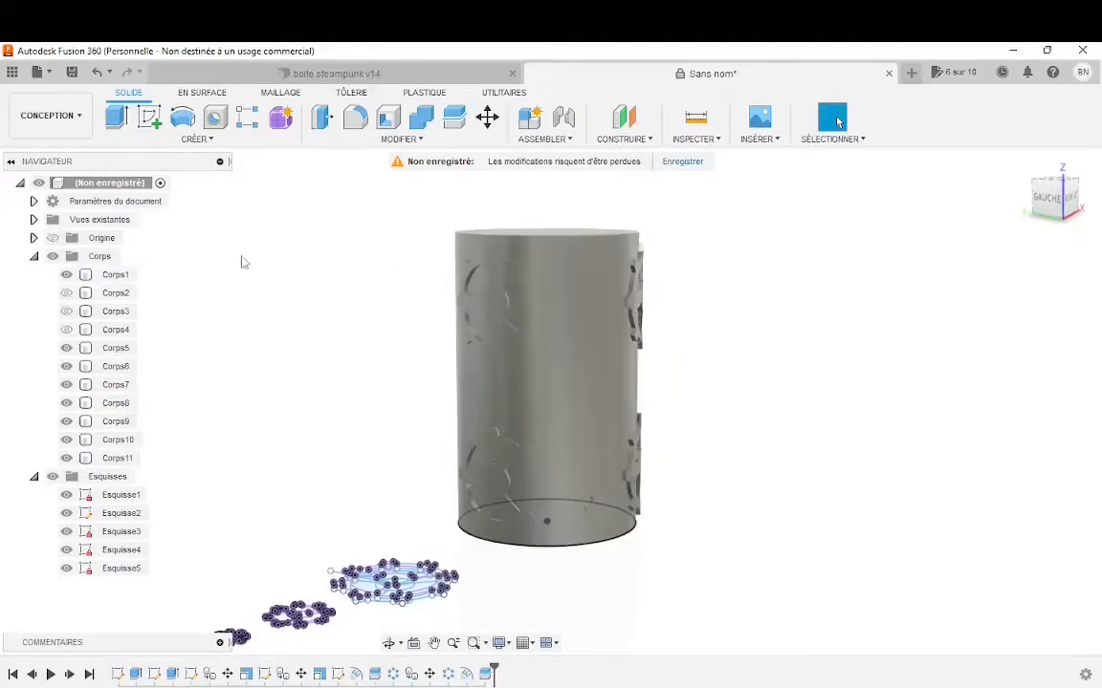
Sketch on the front plane a vertical line from the origin to above the cylinder's top, with a short horizontal segment at its upper end.
click(151, 118)
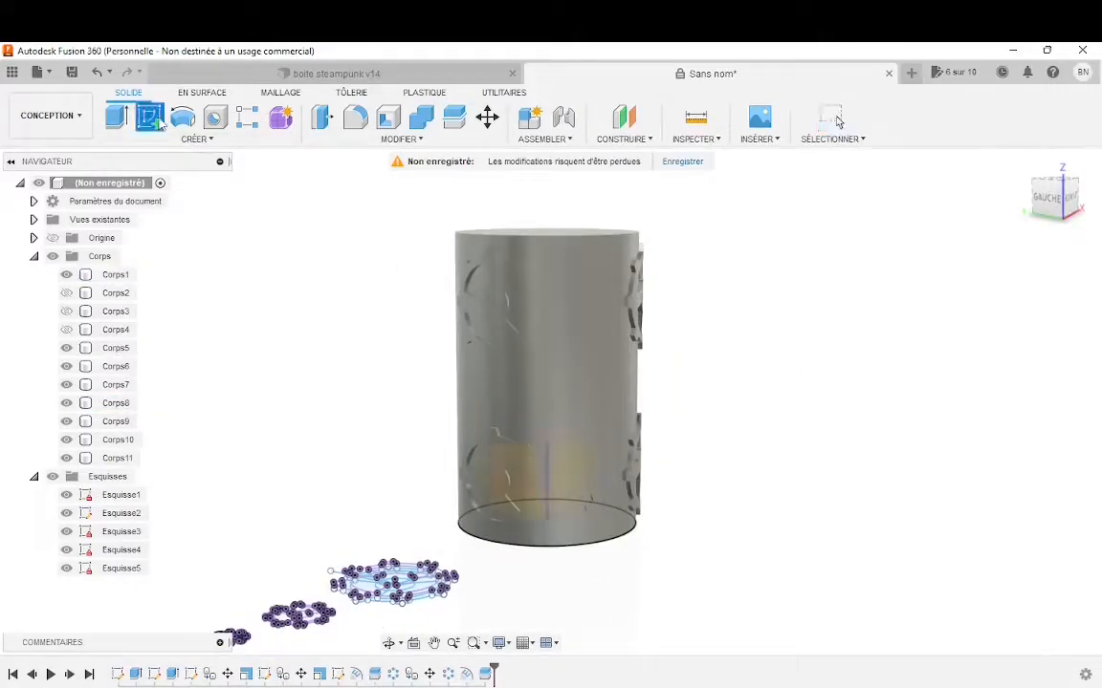
click(565, 469)
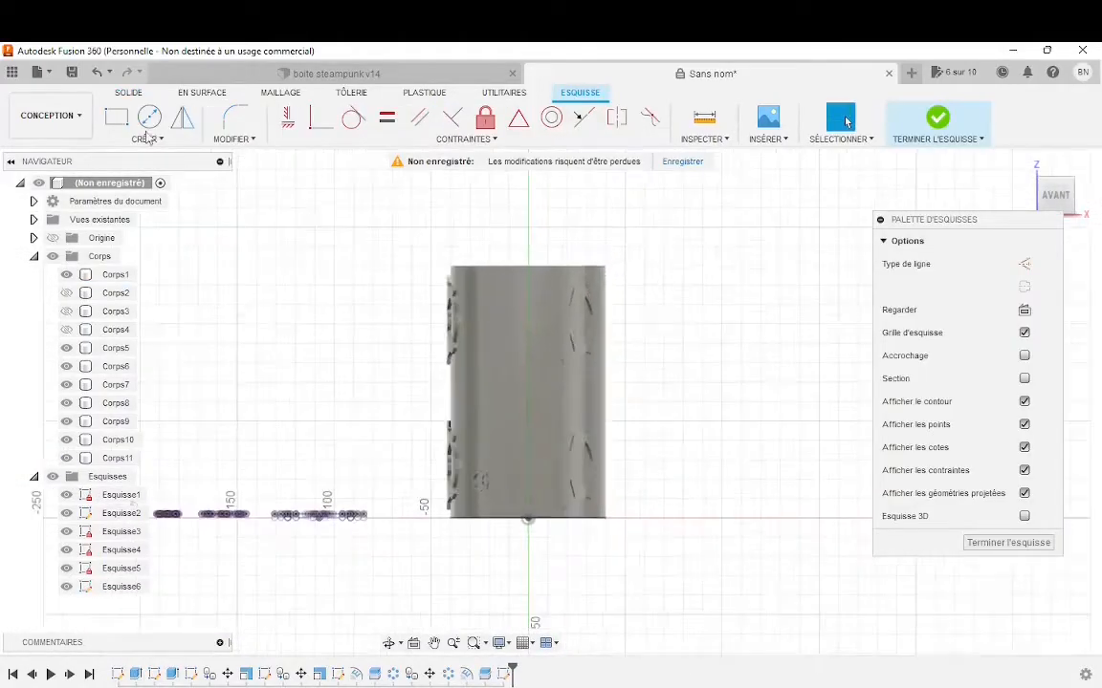
click(159, 143)
click(150, 157)
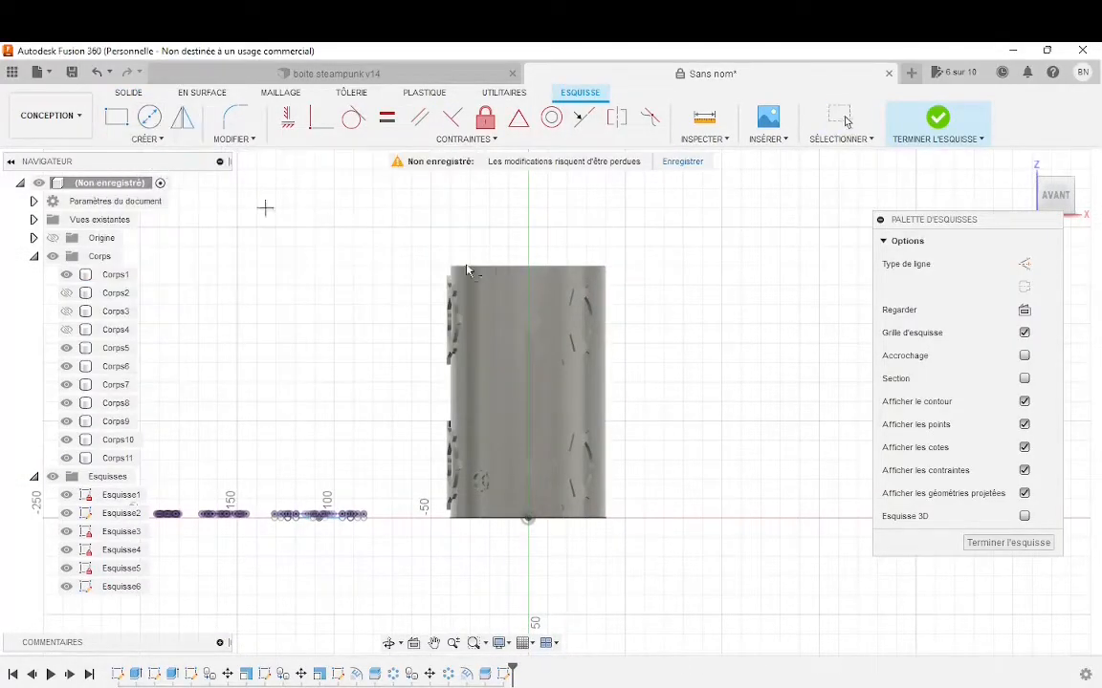
click(529, 519)
click(528, 208)
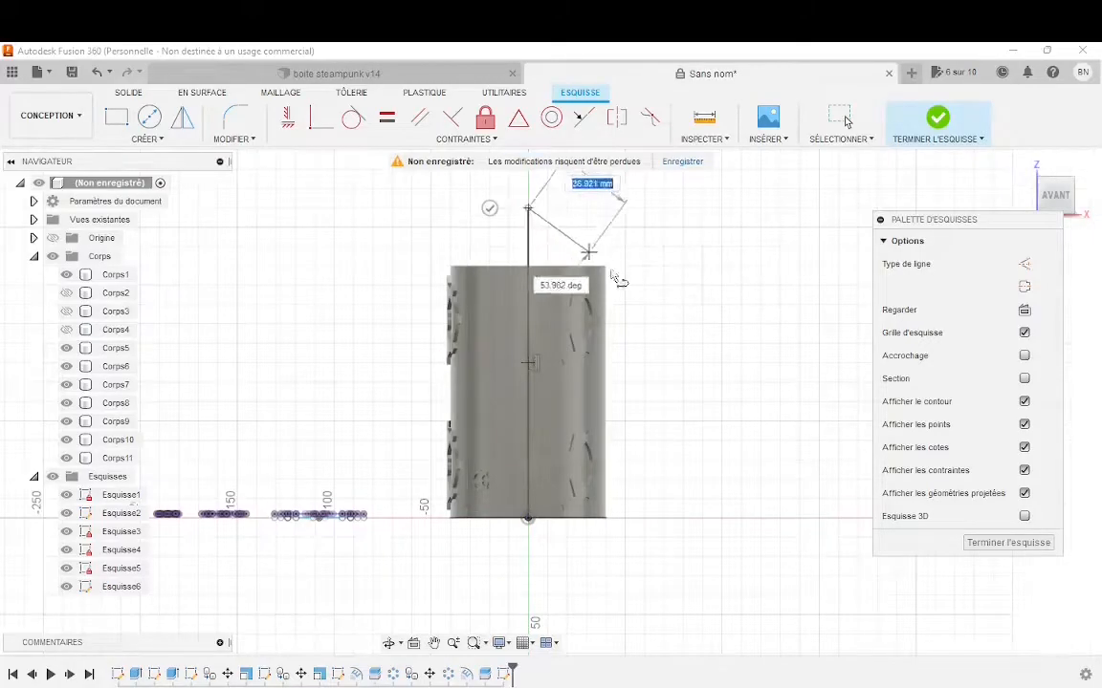
click(479, 207)
click(479, 246)
click(985, 543)
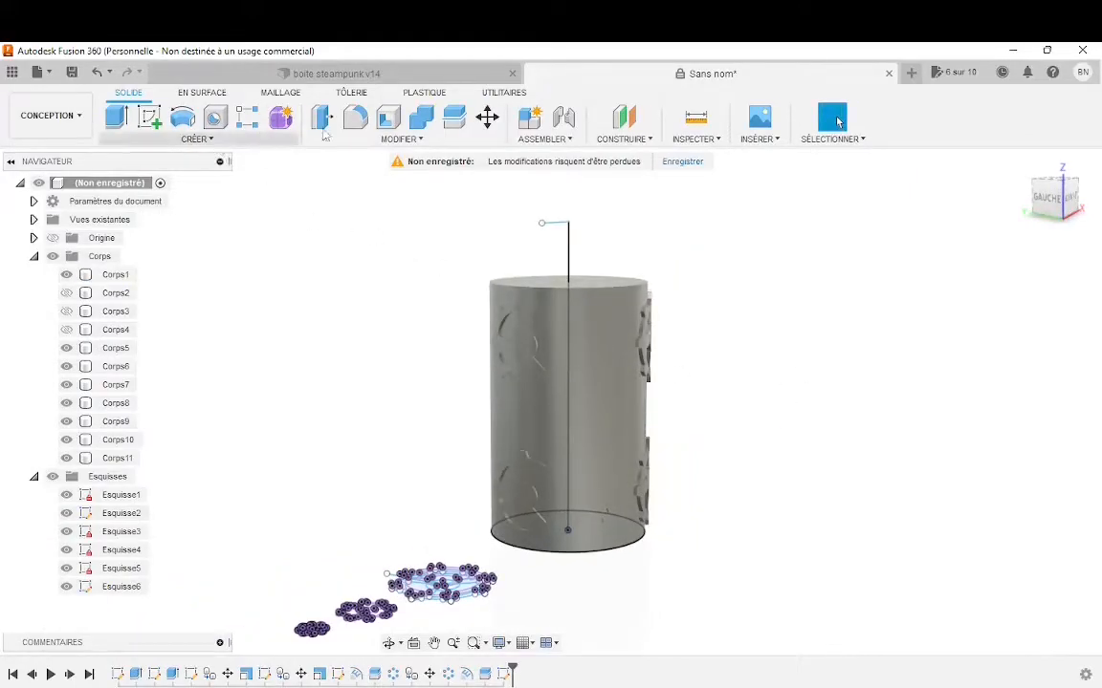
Start a rectangular body pattern of the small gear Corps11 near the cylinder's base, directed along the vertical sketch line.
click(187, 141)
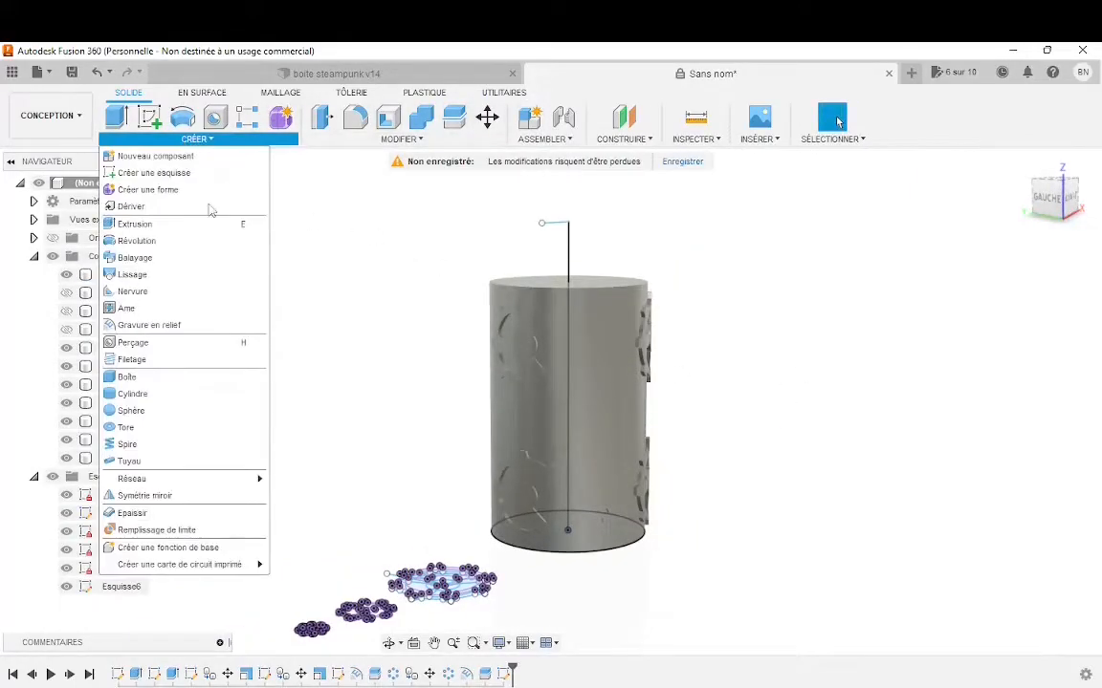
mouse_move(254, 483)
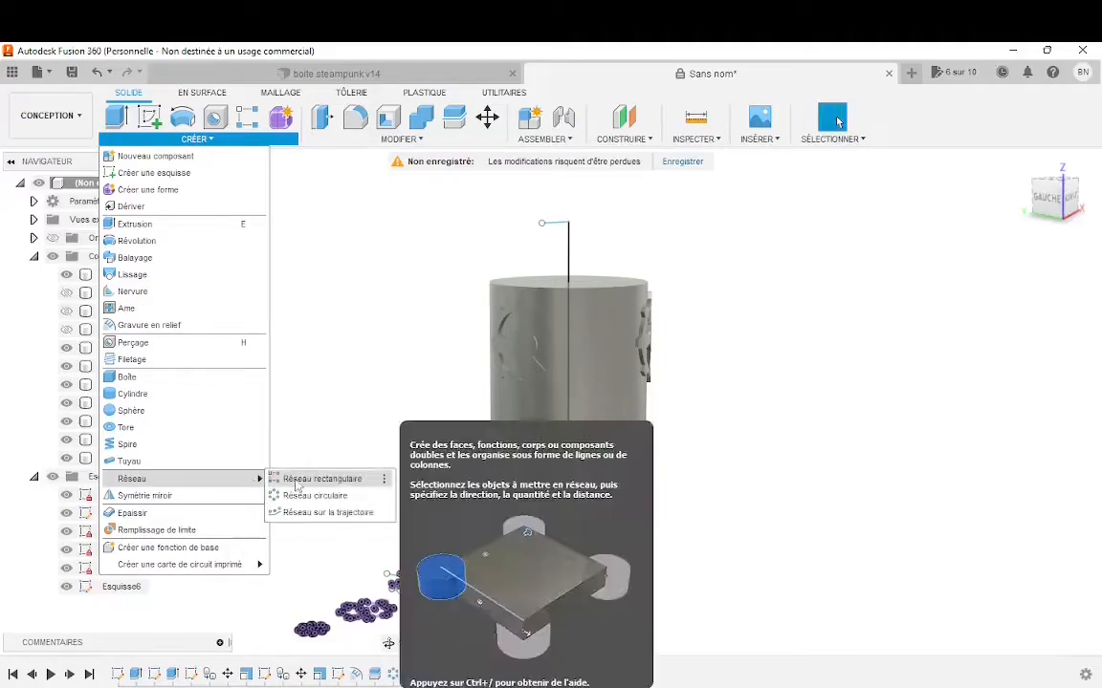
click(301, 481)
shift+middle_drag(624, 539, 598, 533)
scroll(693, 591, up, 3)
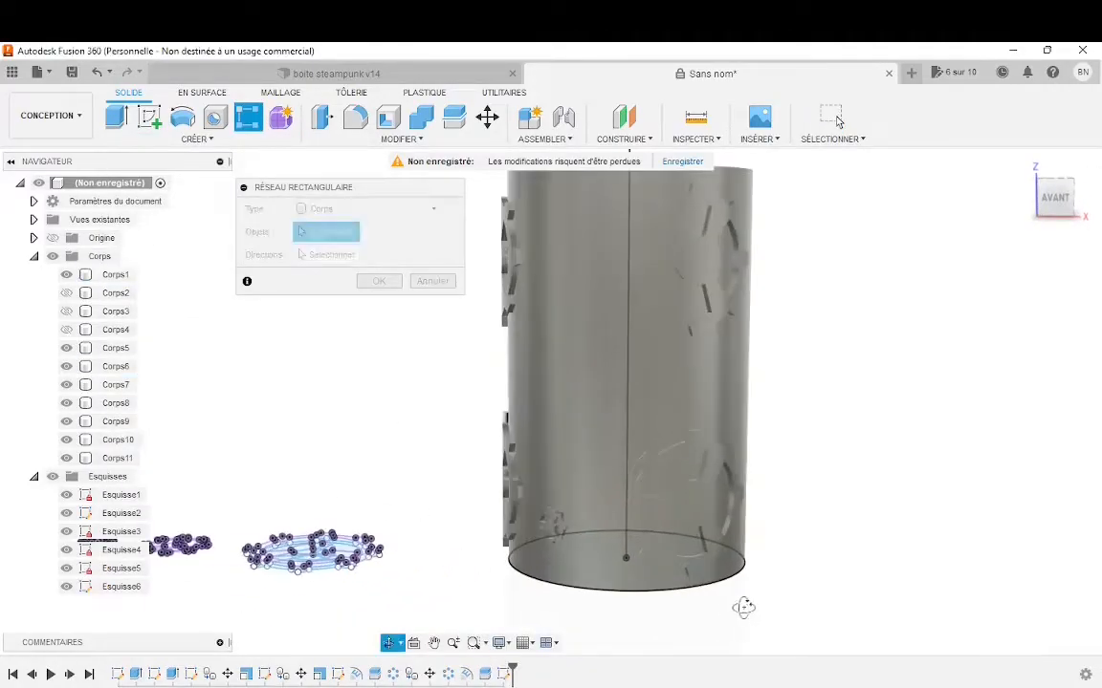
shift+middle_drag(743, 607, 635, 547)
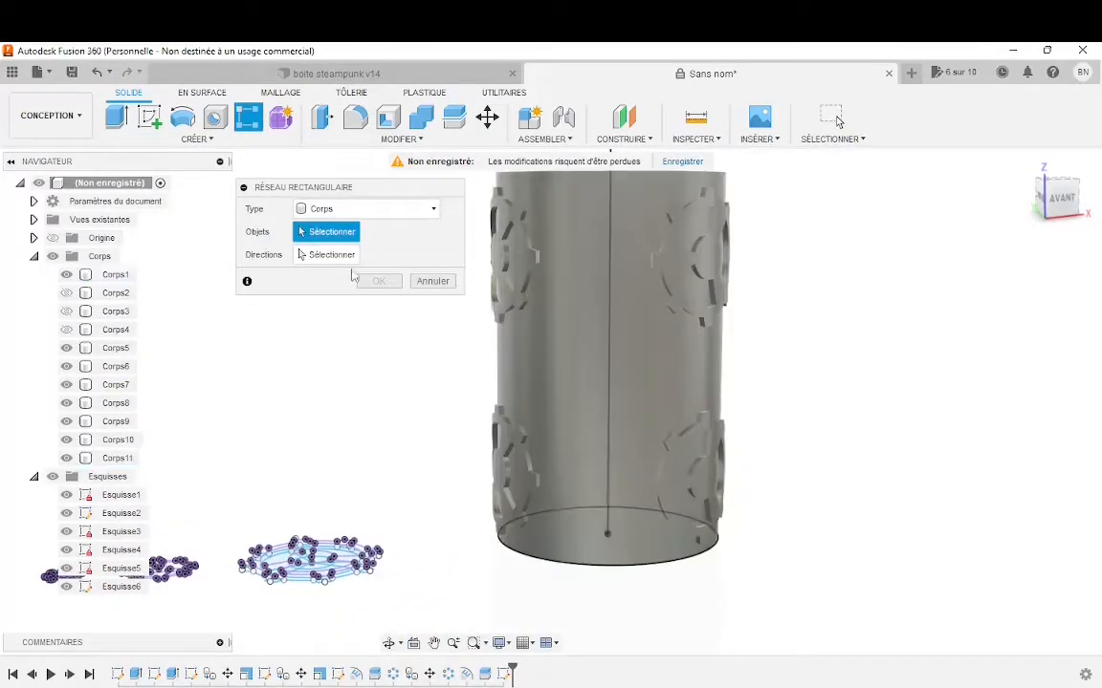
click(579, 511)
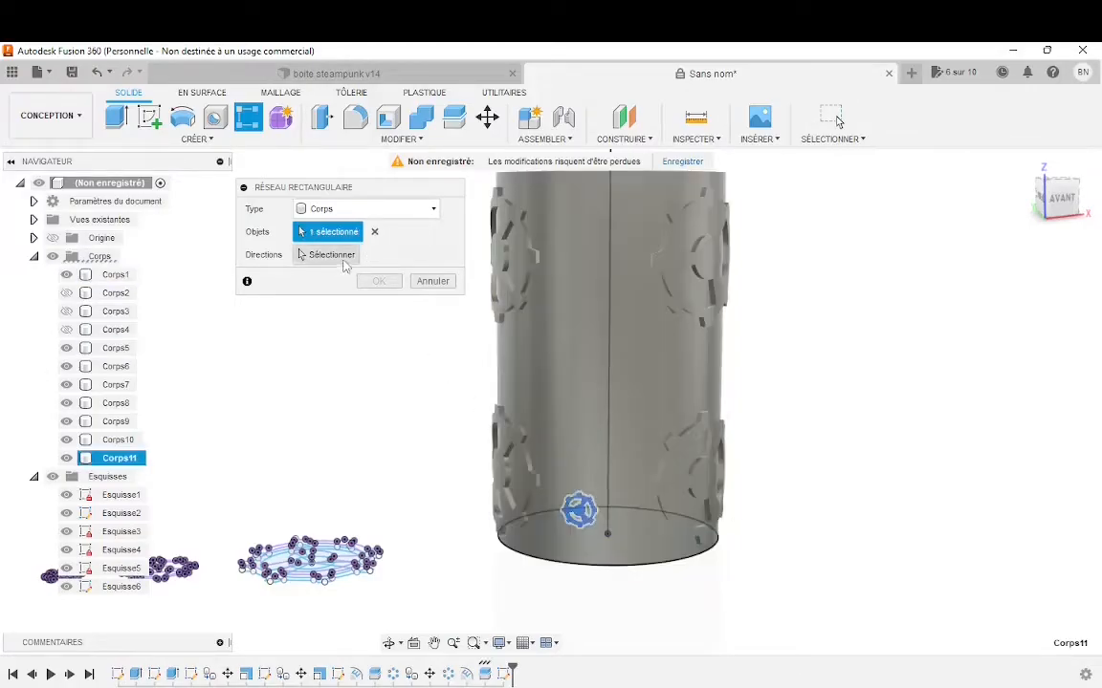
click(340, 255)
click(612, 334)
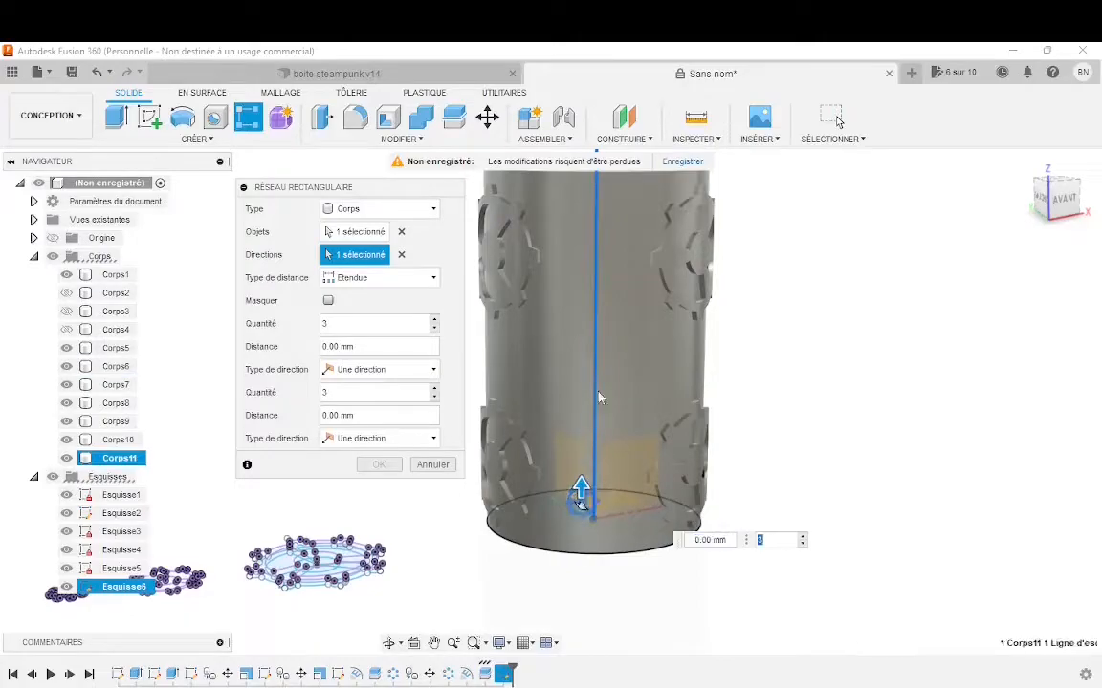
Set the rectangular pattern to 5 gears over a total distance of 70 mm up the cylinder's side.
click(598, 469)
drag(582, 481, 585, 294)
click(805, 335)
click(804, 335)
scroll(743, 396, down, 3)
scroll(695, 267, up, 3)
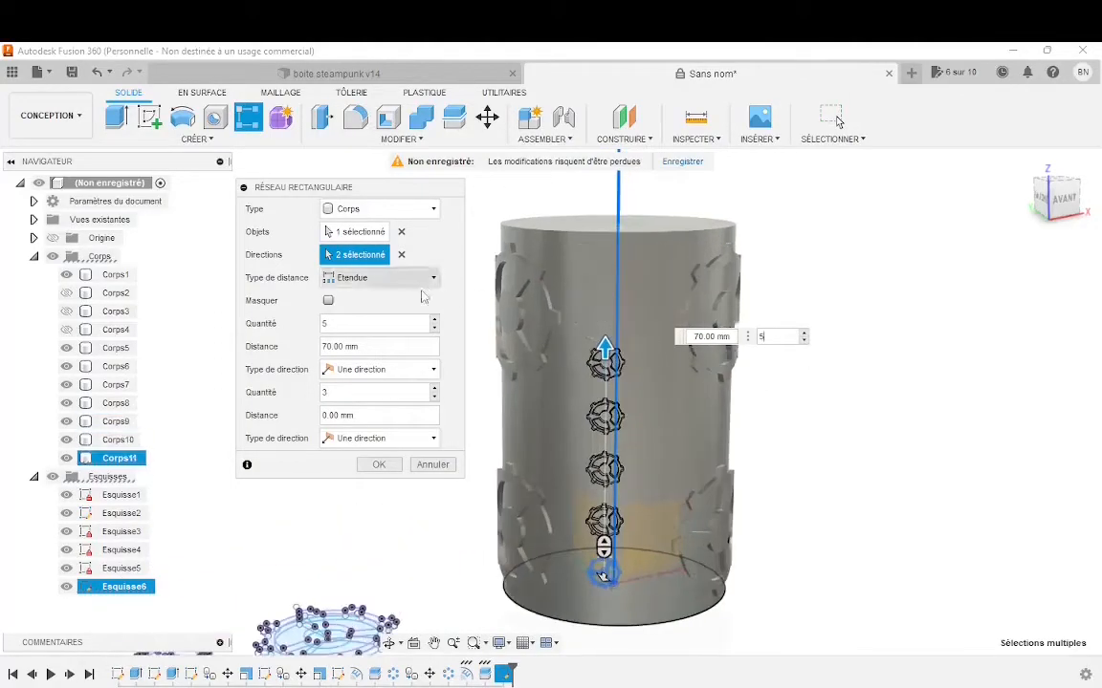
Try the Espacement distance type for the gear pattern, with spacings of 25 mm and 23 mm.
click(375, 278)
click(381, 316)
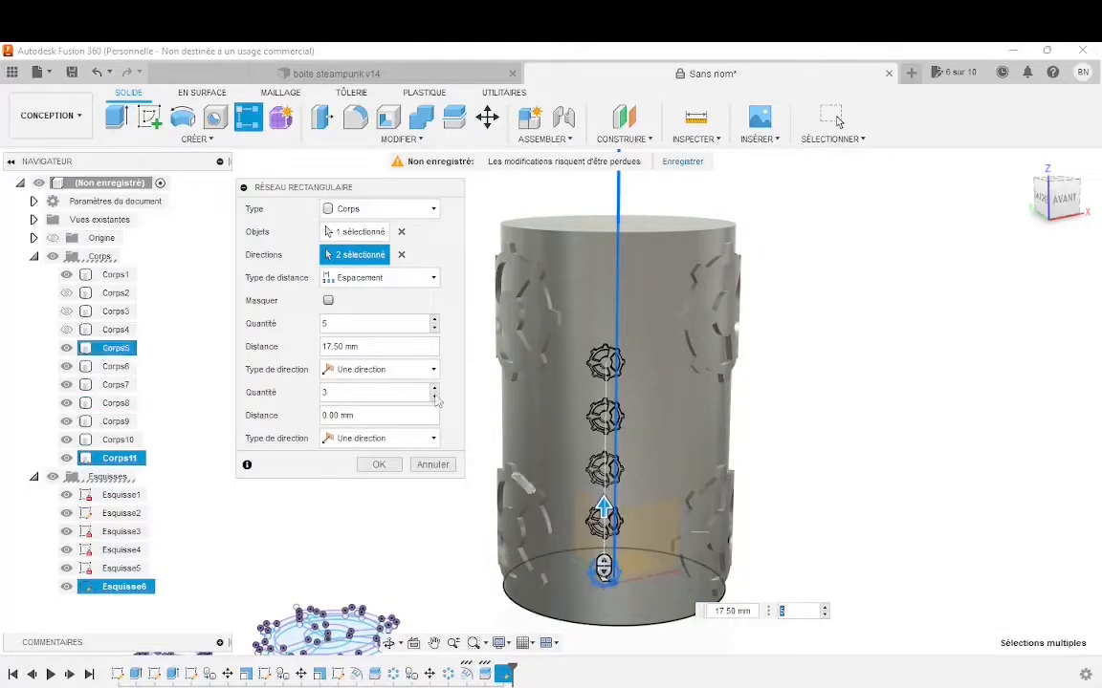
click(381, 278)
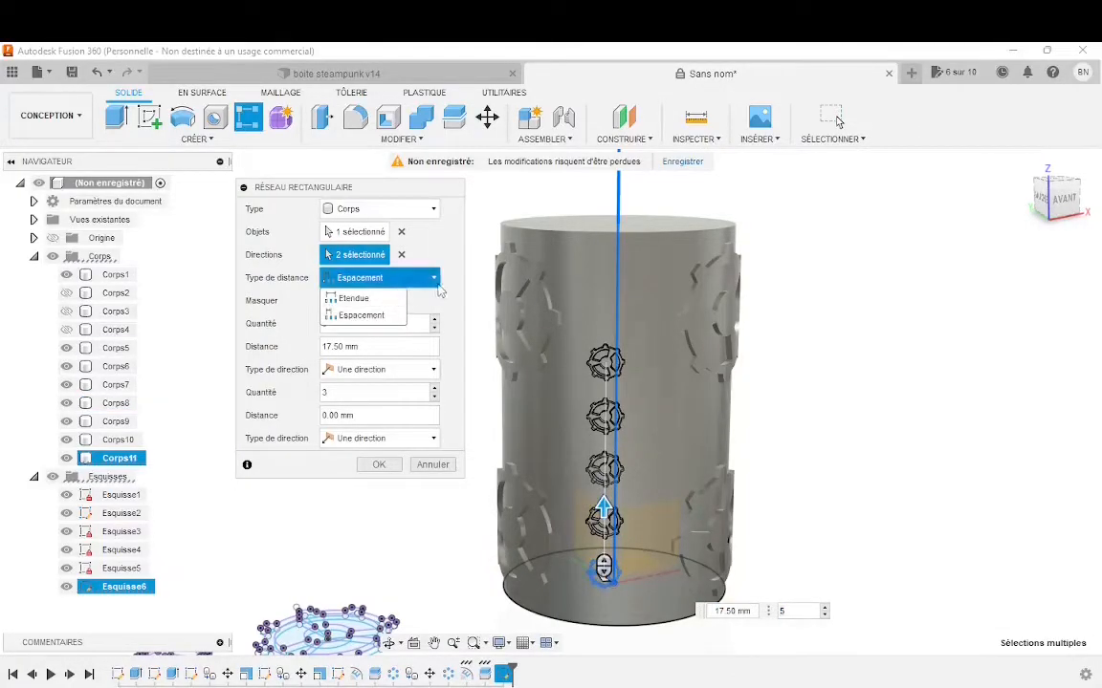
click(398, 277)
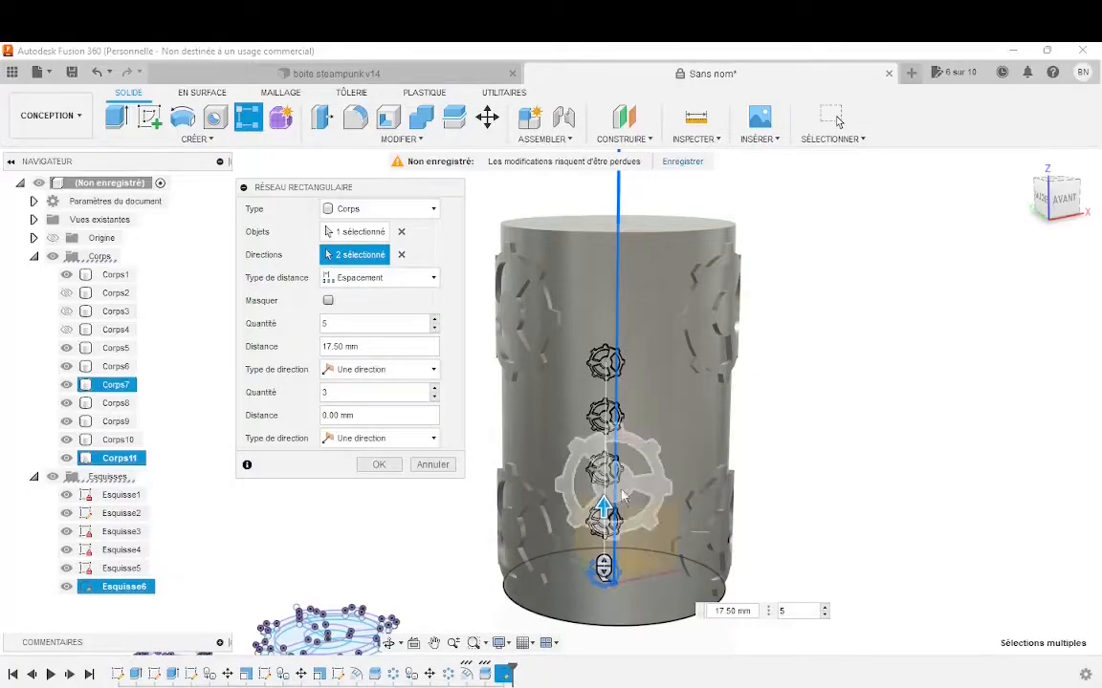
drag(604, 504, 608, 479)
scroll(617, 535, down, 4)
scroll(625, 593, up, 6)
shift+middle_drag(622, 594, 635, 570)
scroll(579, 464, down, 3)
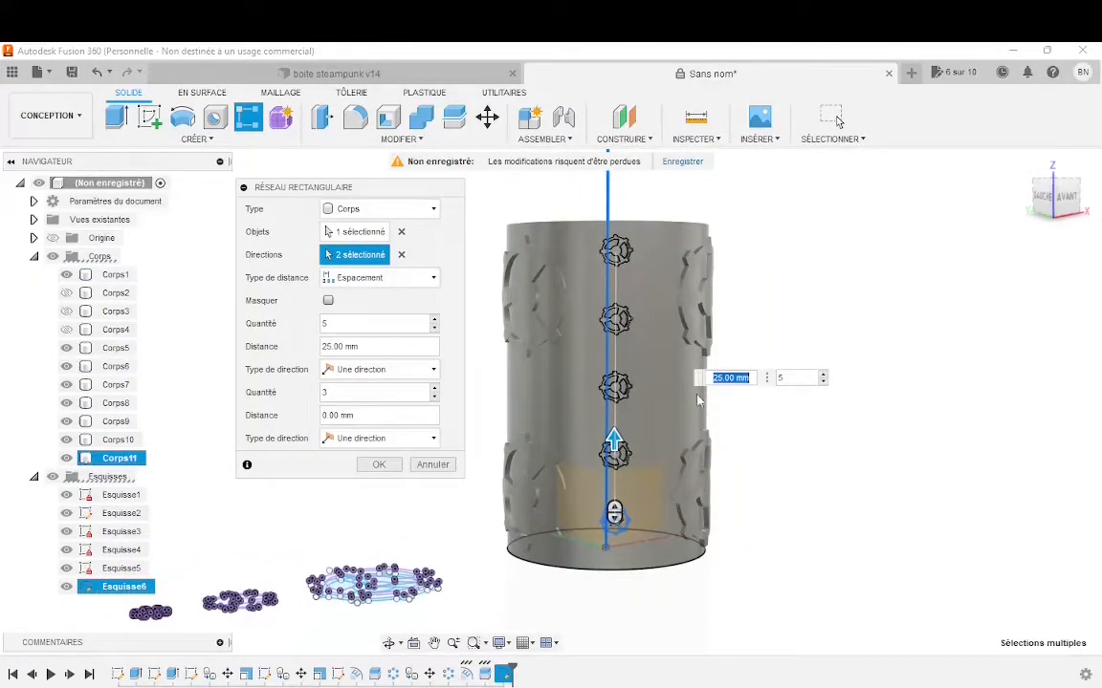
drag(614, 444, 615, 441)
click(742, 499)
text(23)
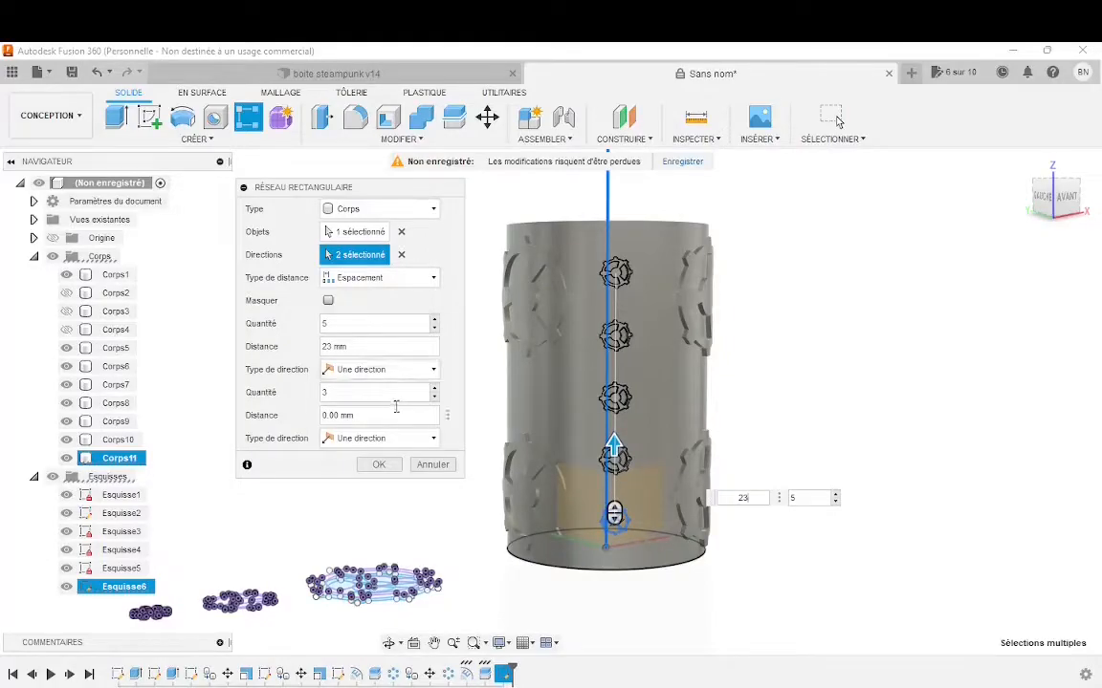
Set the pattern's distance type to Etendue with a total distance of 90 mm, and create the gear column.
click(387, 282)
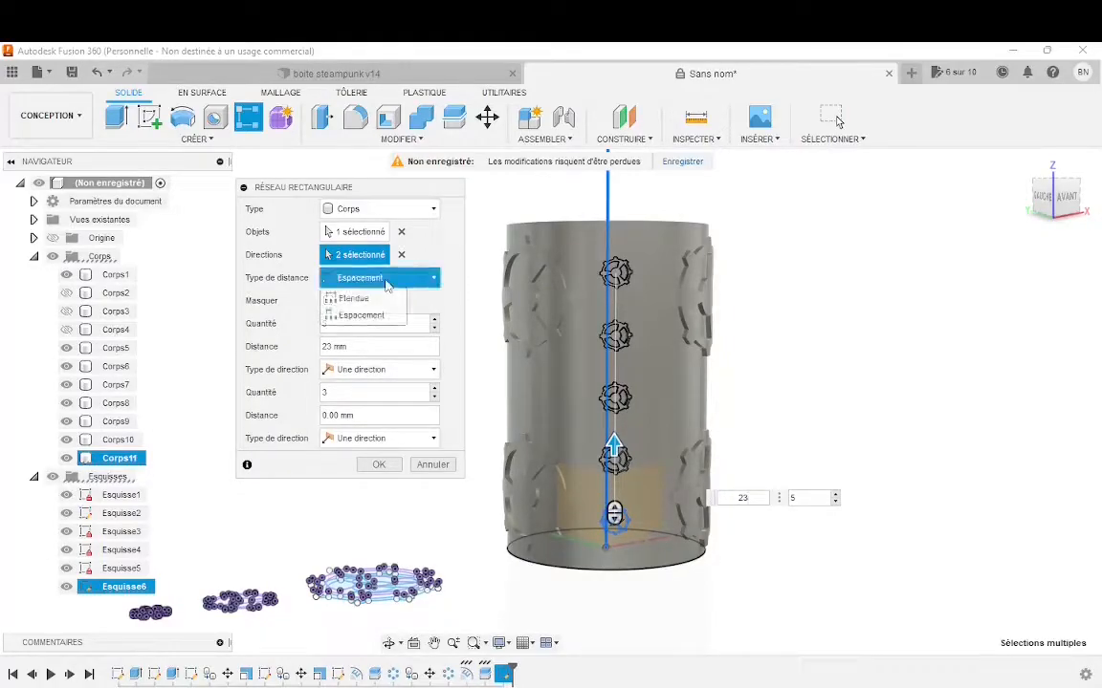
click(381, 298)
drag(617, 261, 619, 268)
mouse_move(690, 448)
shift+middle_down()
mouse_move(607, 481)
mouse_move(681, 466)
shift+middle_up()
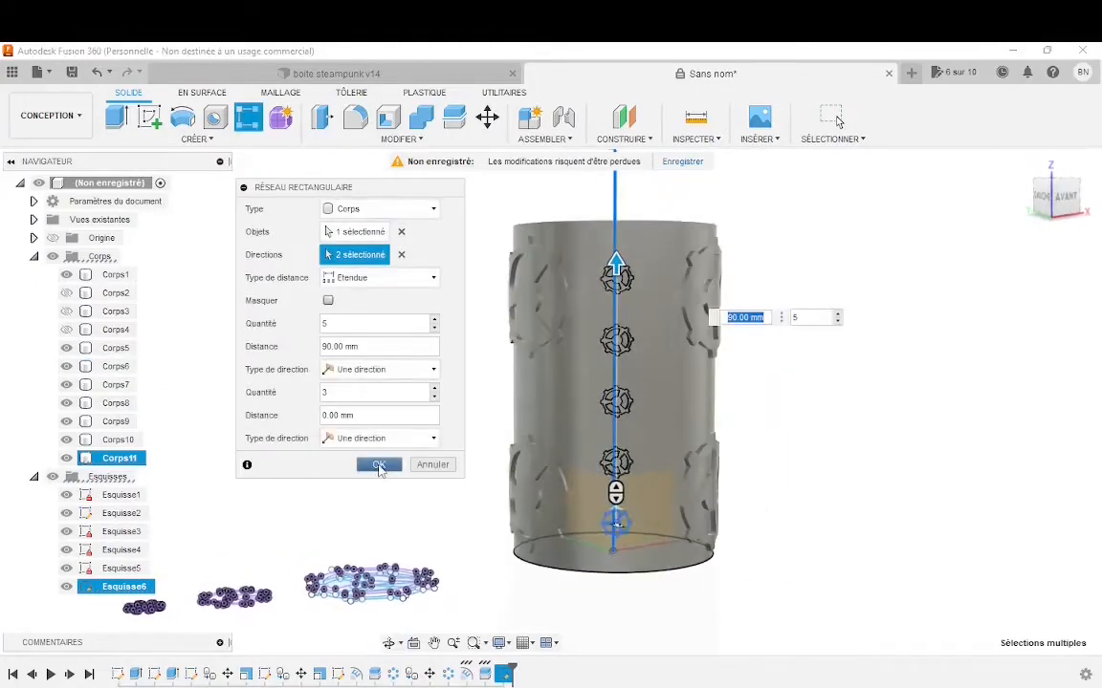
click(381, 467)
Start a circular body pattern with the five small gears Corps11 to Corps15 of the vertical column.
scroll(646, 596, down, 2)
shift+middle_drag(688, 583, 659, 541)
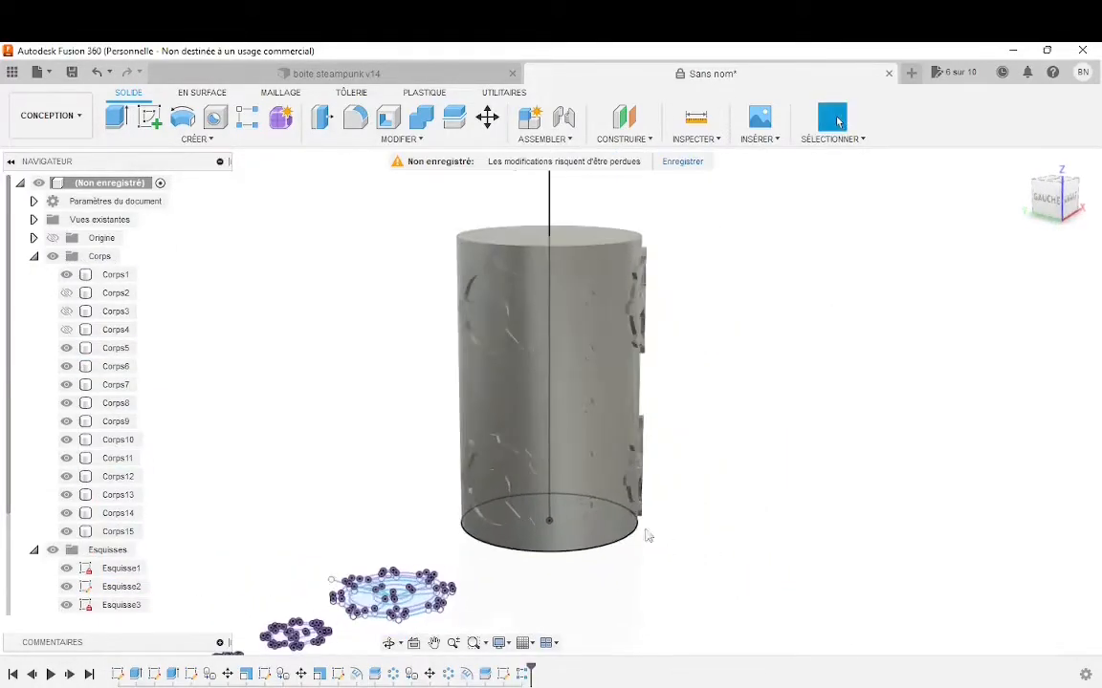
click(576, 280)
click(748, 303)
click(198, 139)
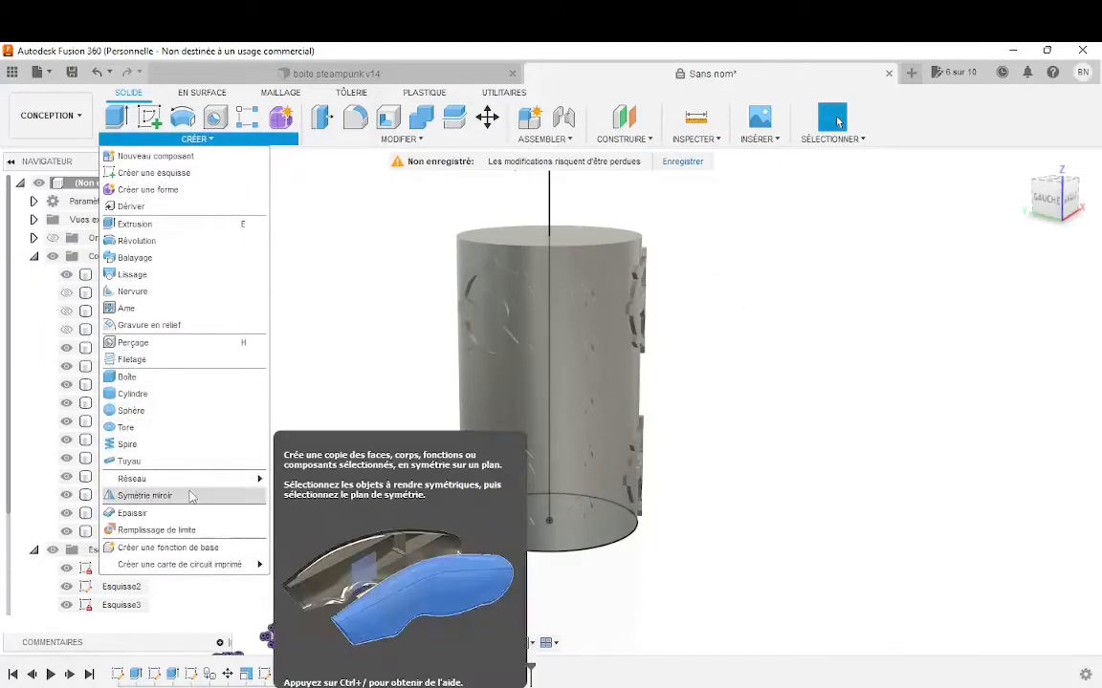
mouse_move(212, 481)
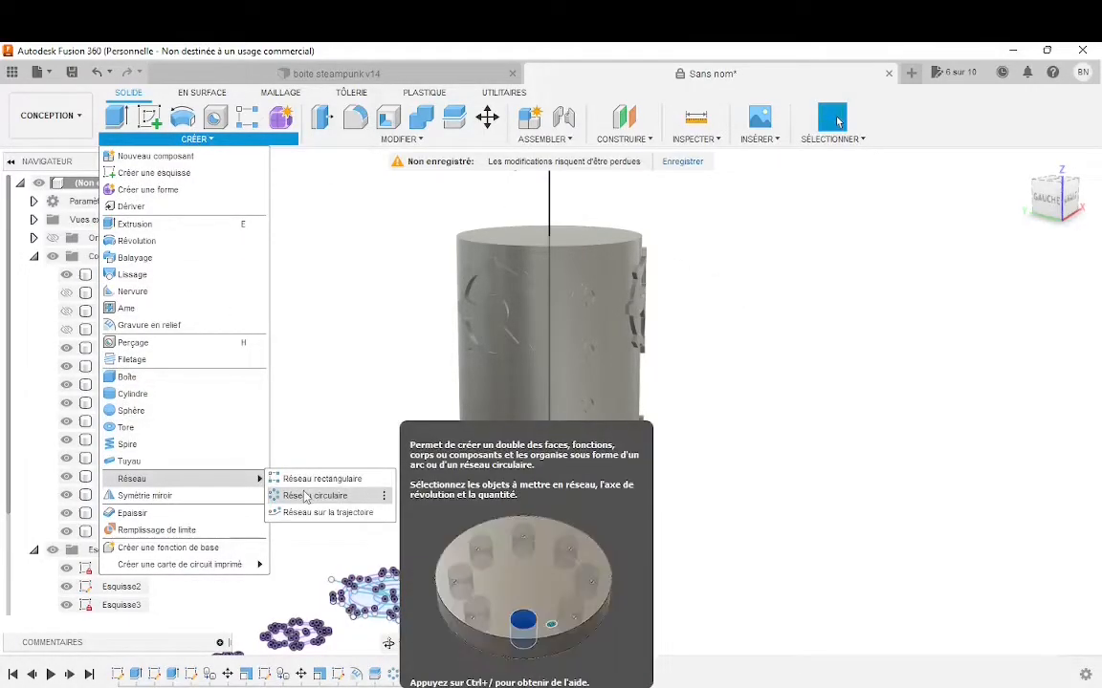
click(279, 496)
scroll(629, 492, up, 2)
click(565, 518)
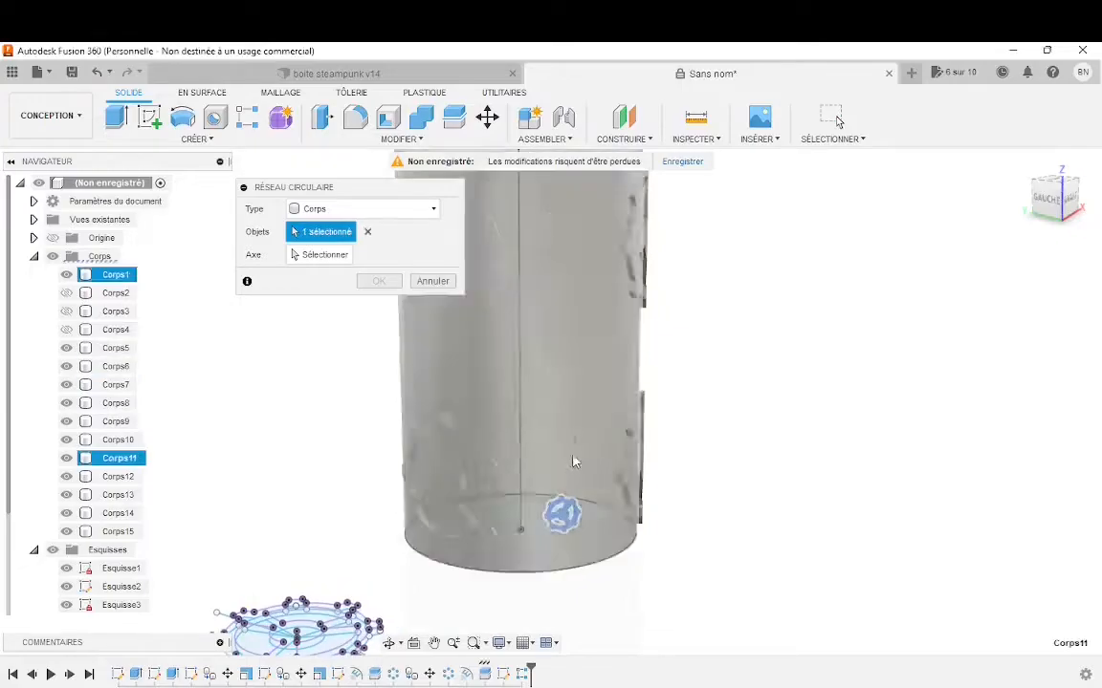
click(565, 450)
click(563, 377)
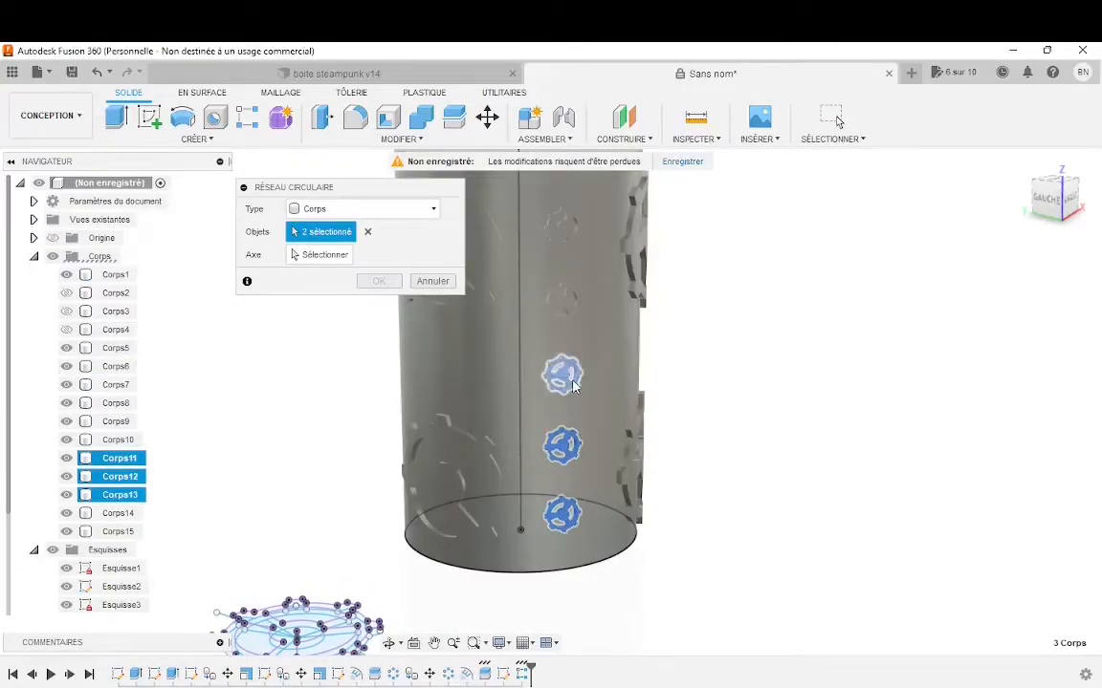
click(576, 304)
scroll(578, 325, down, 3)
scroll(574, 325, up, 2)
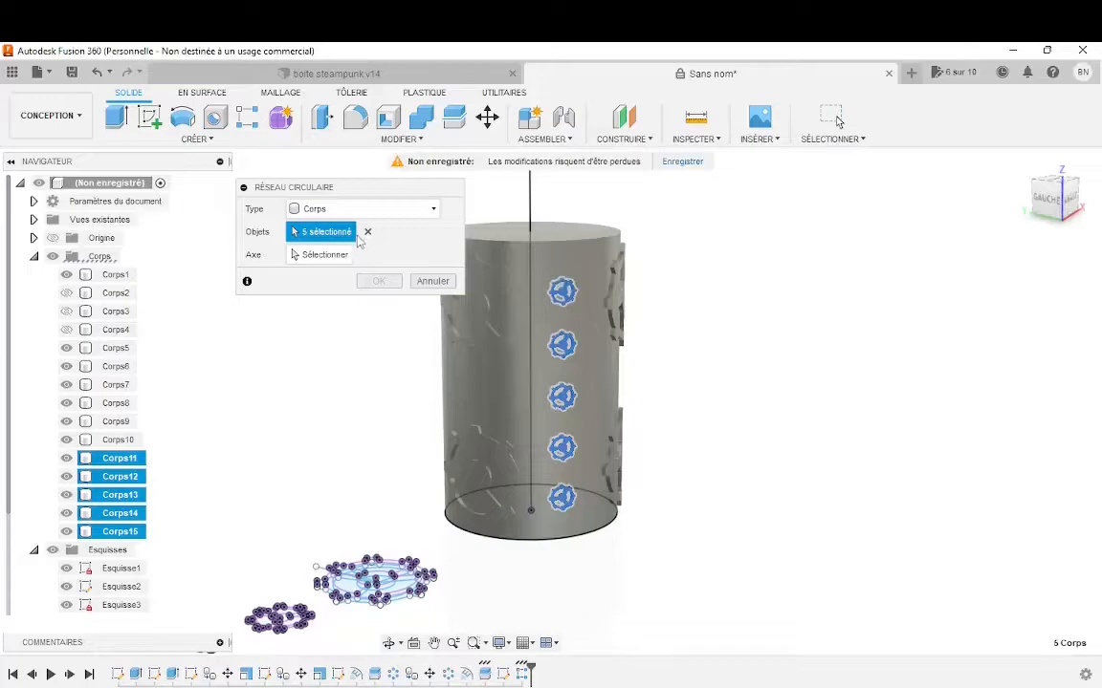
Use the cylinder's circular base edge as the axis and create the circular pattern of the gear column.
click(334, 254)
click(581, 537)
shift+middle_drag(702, 501, 773, 505)
click(364, 352)
scroll(389, 425, down, 3)
scroll(389, 420, up, 4)
scroll(423, 422, down, 5)
scroll(638, 460, up, 3)
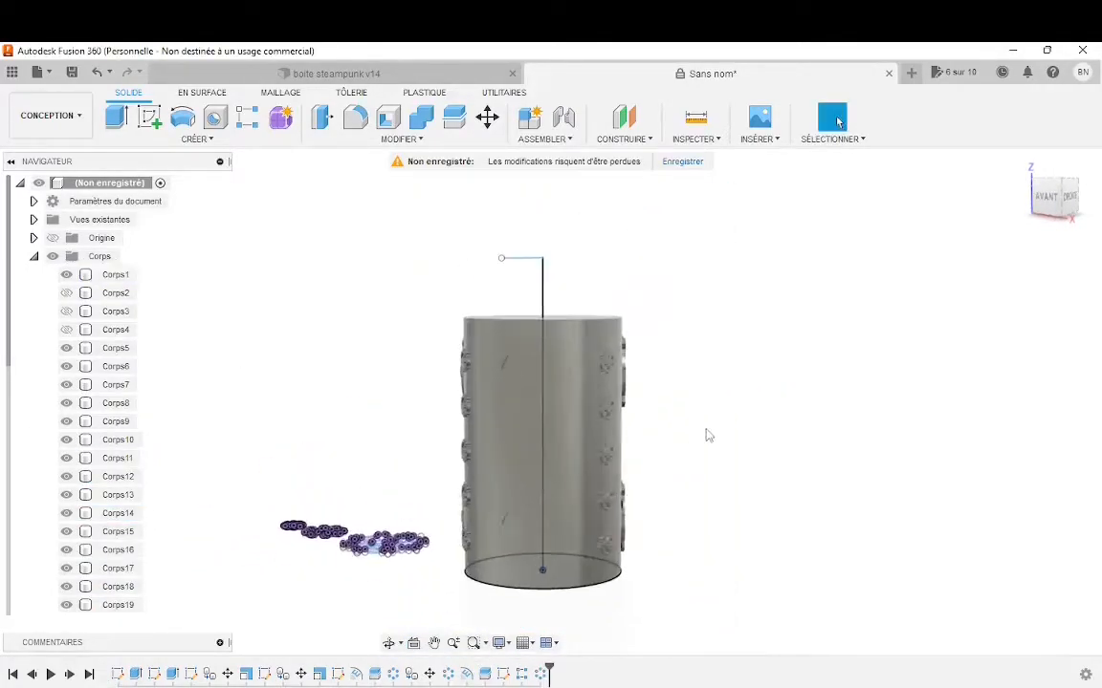
Open the appearance settings for the cylinder body Corps1 and expand the Métal category of the library.
right_click(742, 393)
key(Escape)
right_click(114, 275)
click(123, 289)
click(115, 275)
right_click(114, 275)
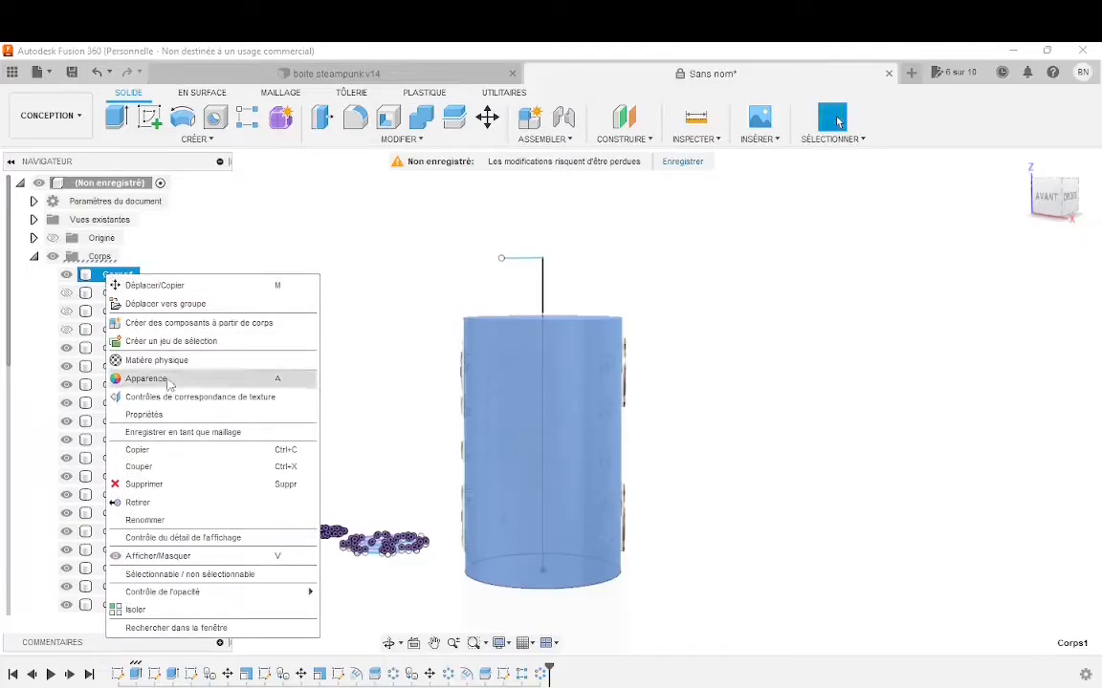
click(146, 379)
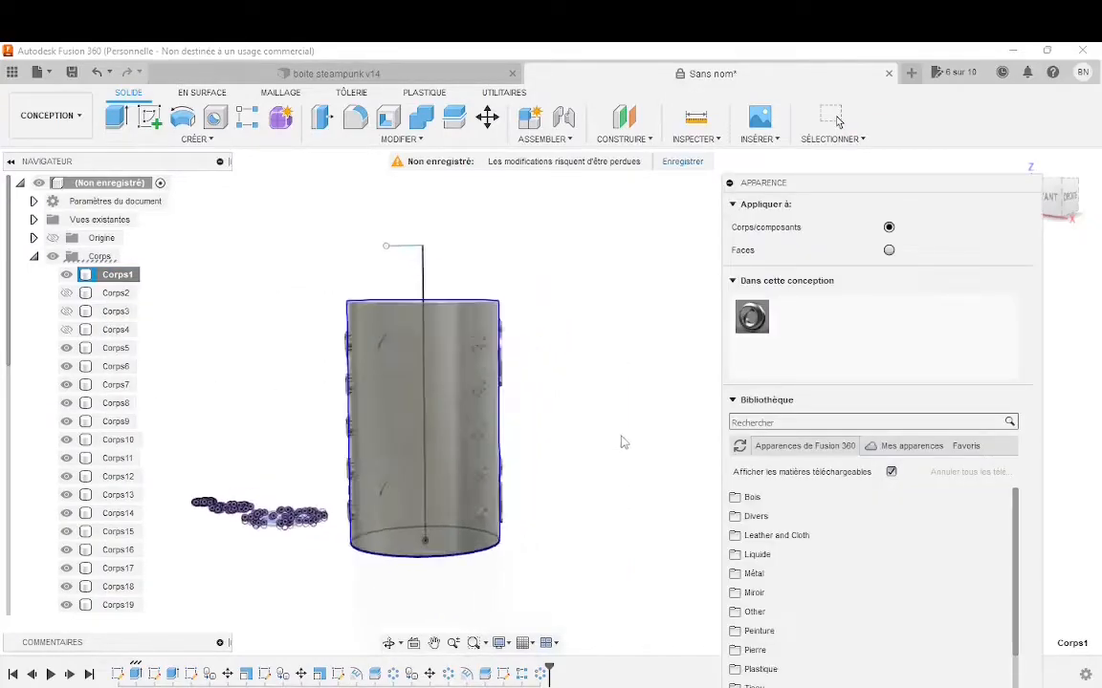
scroll(775, 540, down, 3)
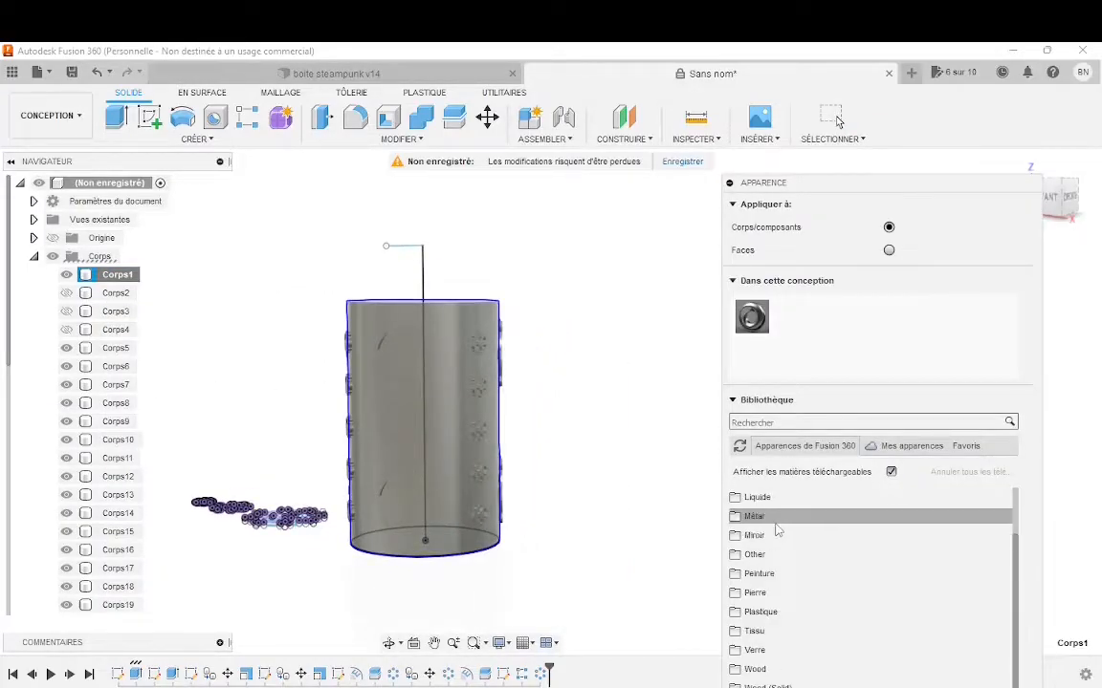
click(774, 517)
Try the Acier - Galvanisé (petit) appearance on the cylinder body.
click(767, 536)
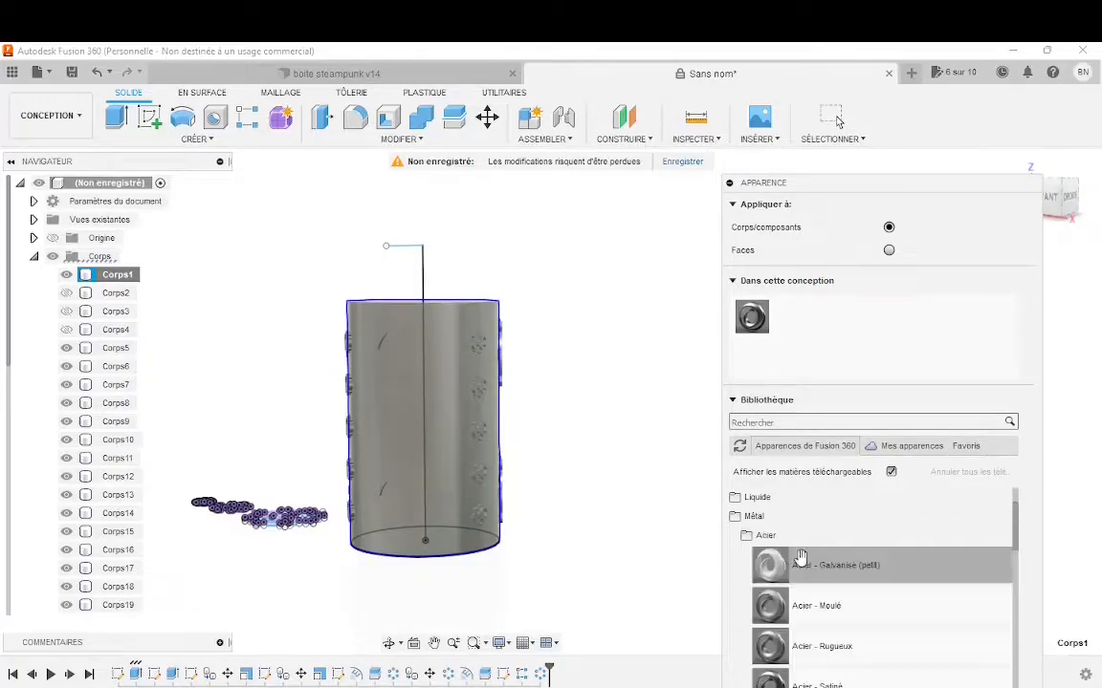
drag(824, 567, 450, 432)
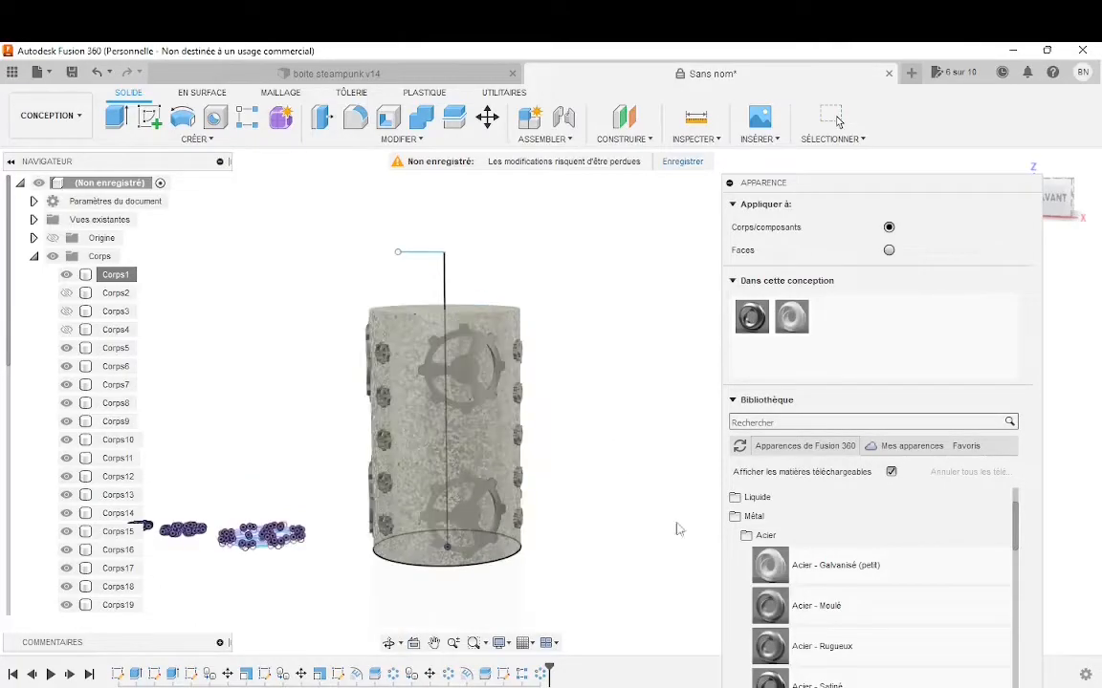
scroll(850, 607, down, 3)
scroll(843, 578, down, 3)
drag(837, 557, 482, 470)
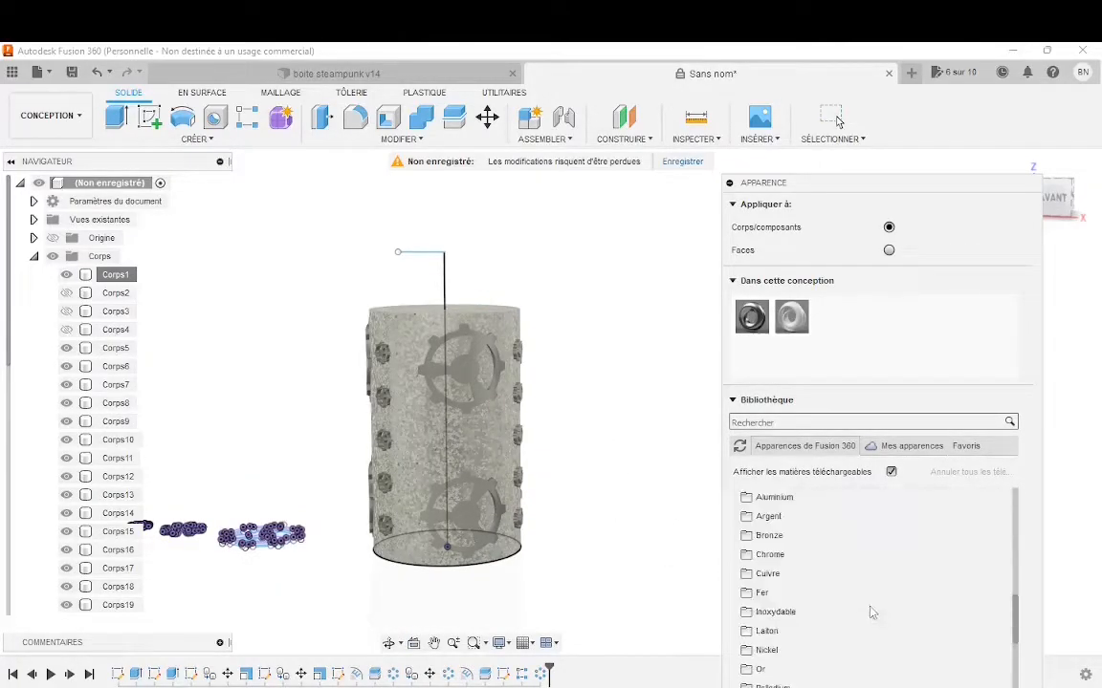
Apply the Cuivre - Brut appearance to the cylinder body and close the appearance settings.
click(768, 574)
drag(770, 604, 488, 440)
mouse_move(618, 455)
shift+middle_down()
mouse_move(529, 464)
mouse_move(639, 455)
shift+middle_up()
scroll(547, 464, down, 3)
scroll(378, 390, up, 3)
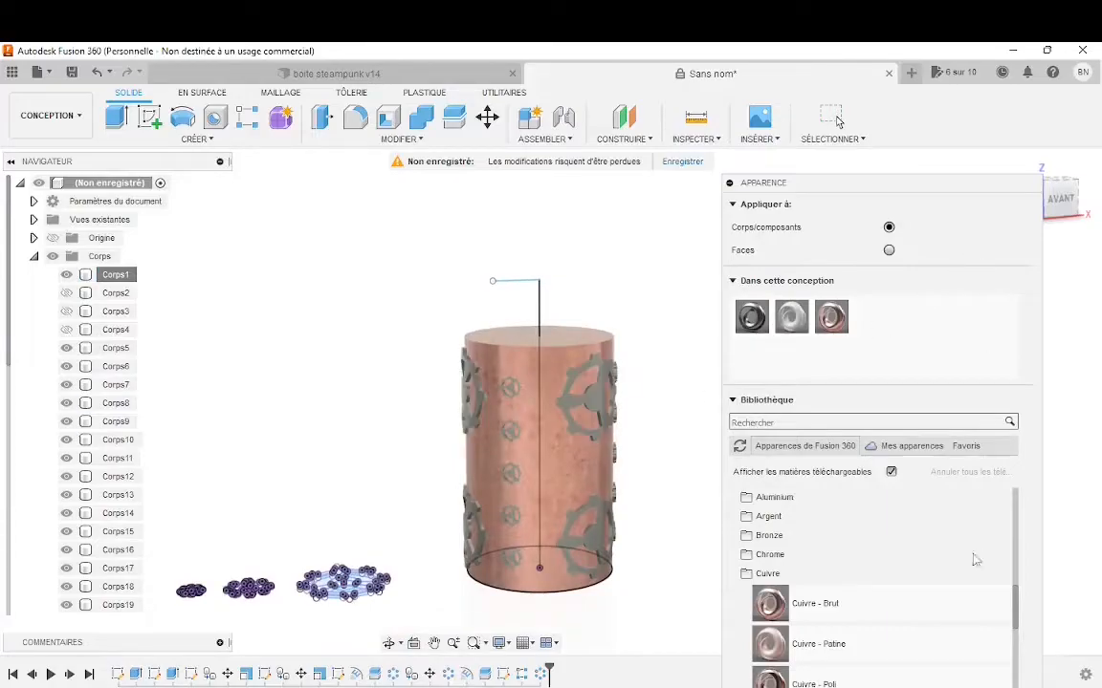
scroll(881, 487, down, 5)
drag(859, 183, 768, 109)
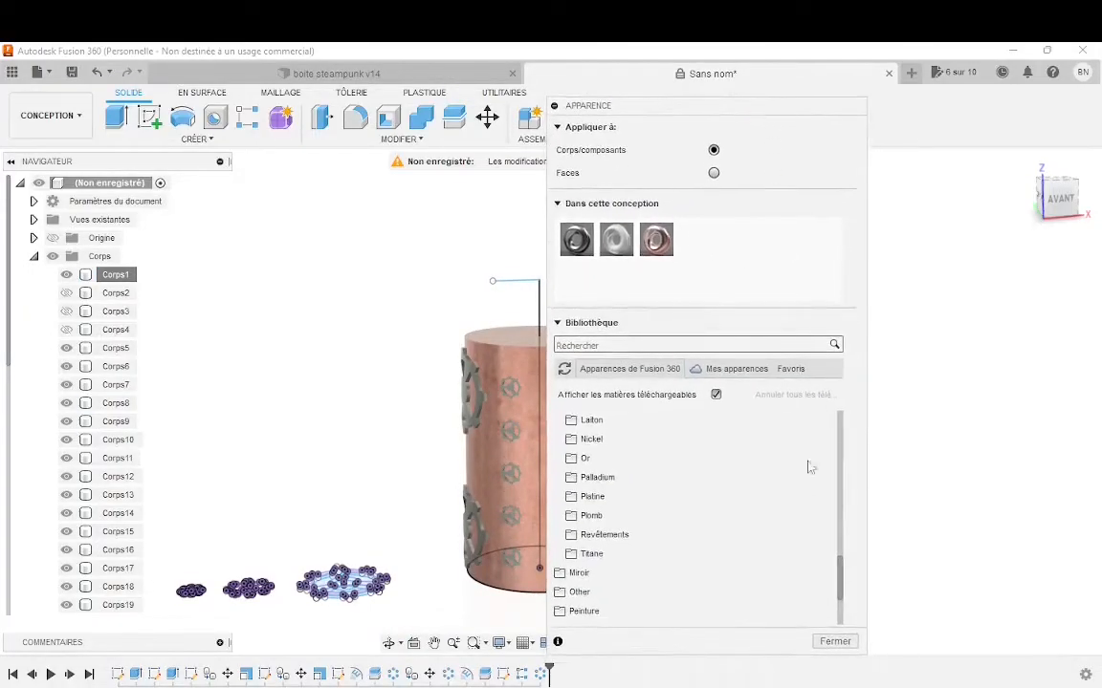
click(834, 642)
Hide all the sketches so that only the cylinder and gear bodies are displayed.
shift+middle_drag(819, 644, 598, 494)
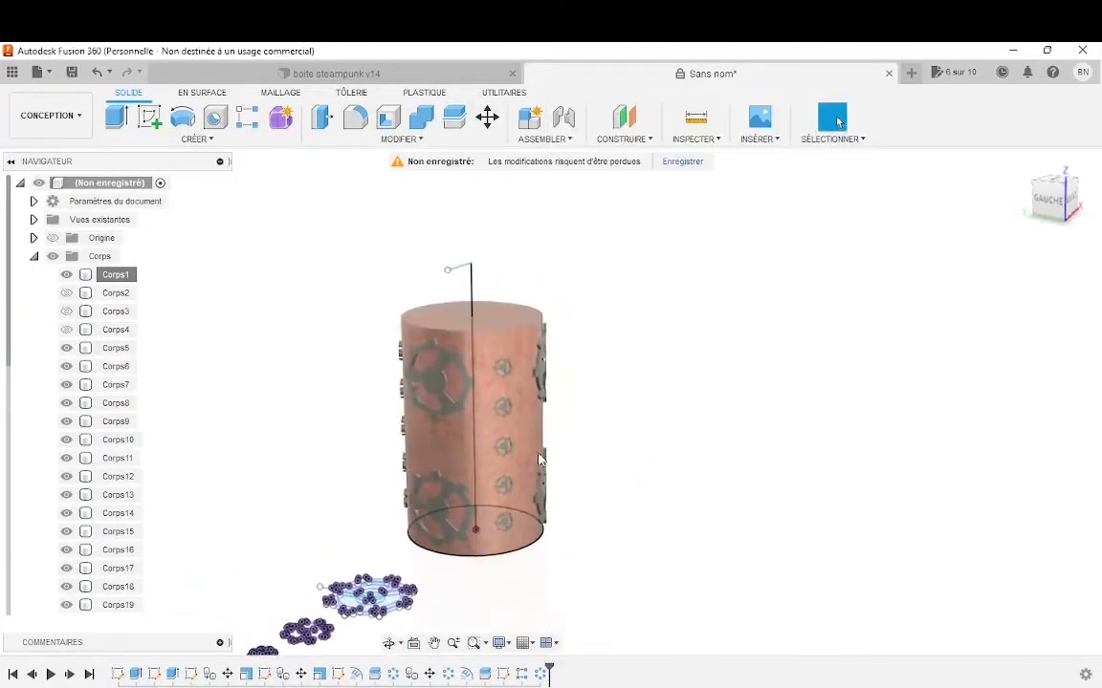
scroll(86, 516, down, 2)
scroll(86, 516, down, 3)
click(53, 514)
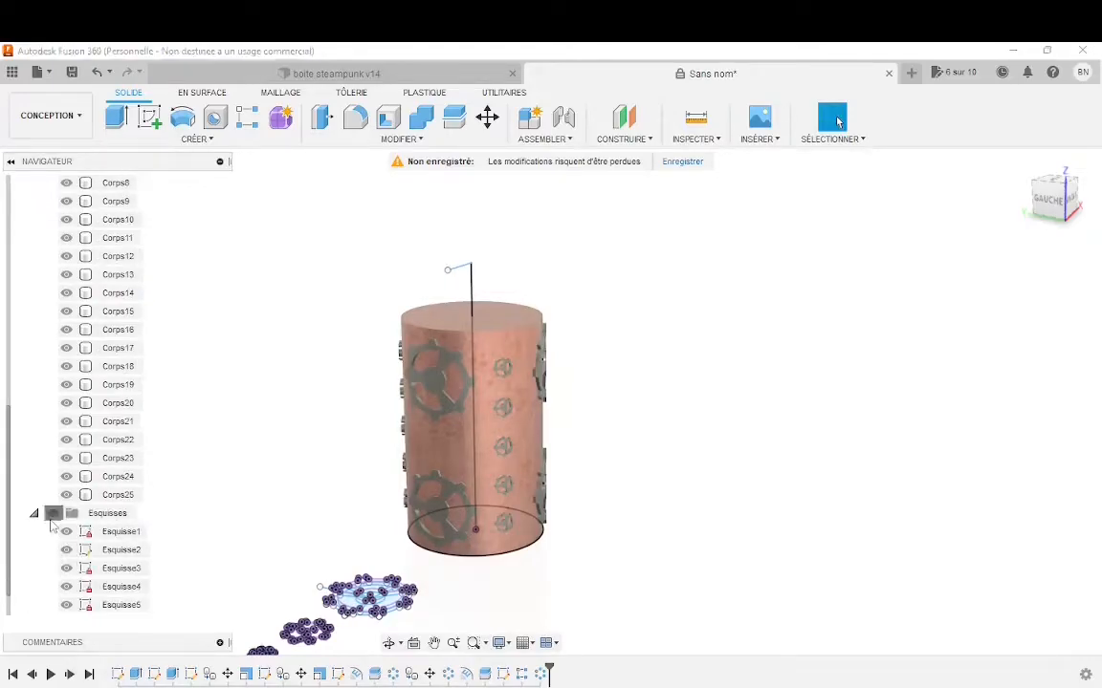
scroll(336, 518, down, 2)
shift+middle_drag(335, 518, 669, 519)
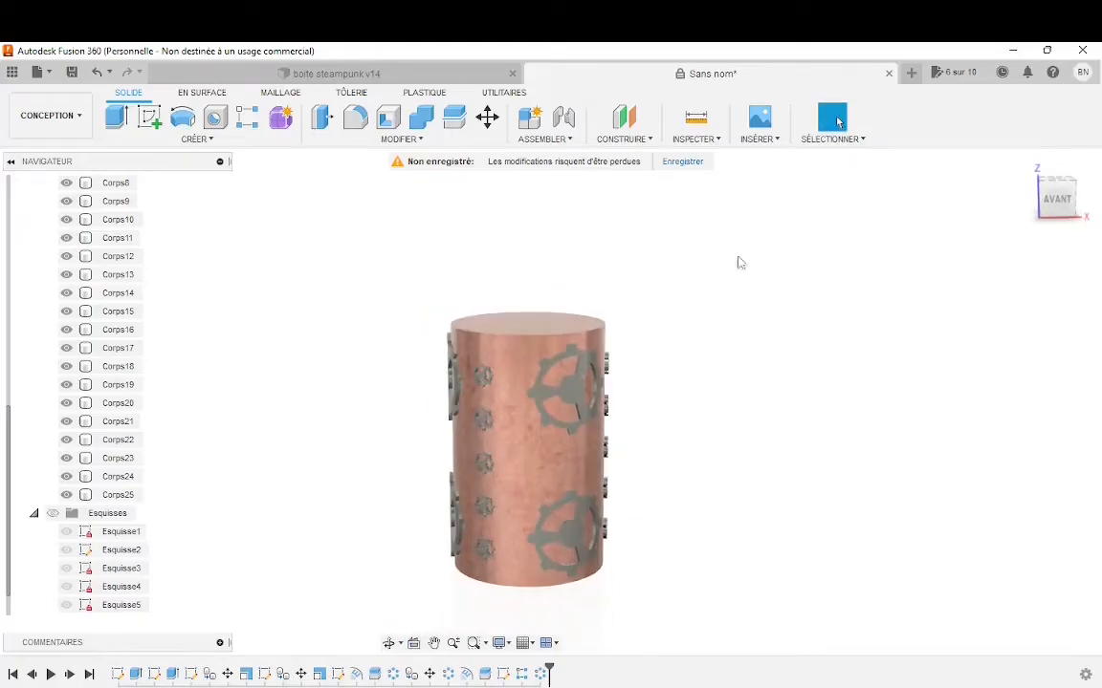
Create an offset construction plane 20 mm below the cylinder's top face.
click(643, 140)
click(633, 156)
click(541, 325)
drag(529, 308, 528, 342)
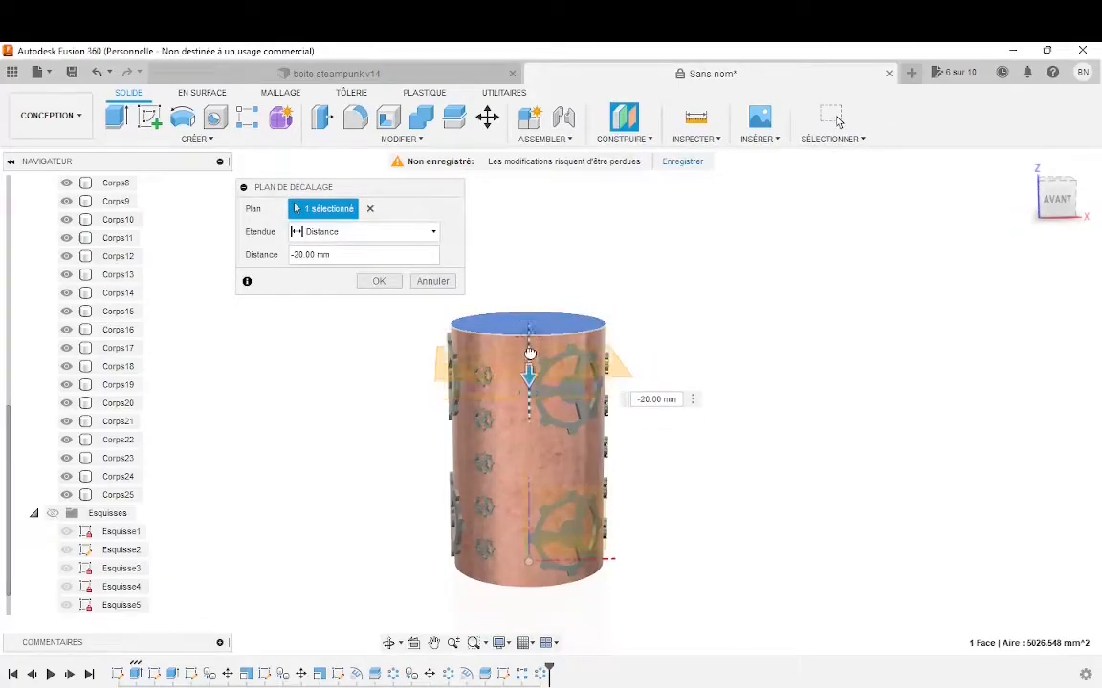
click(380, 281)
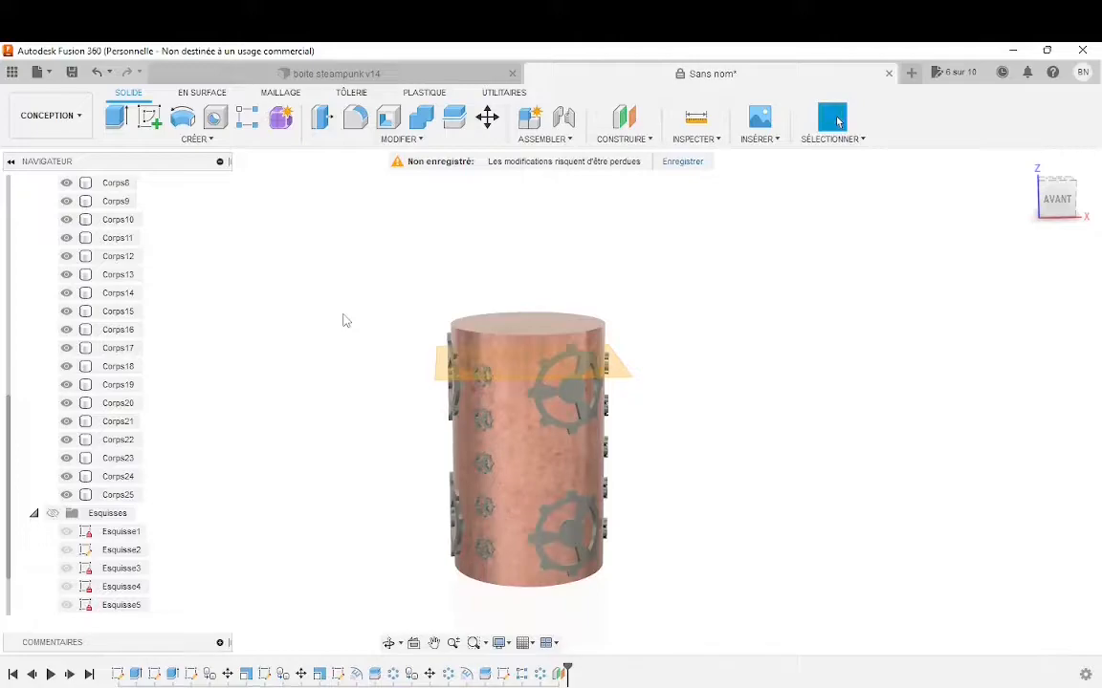
Combine the cylinder body as target with all the gear bodies, Corps5 to Corps25, using the join operation.
click(424, 117)
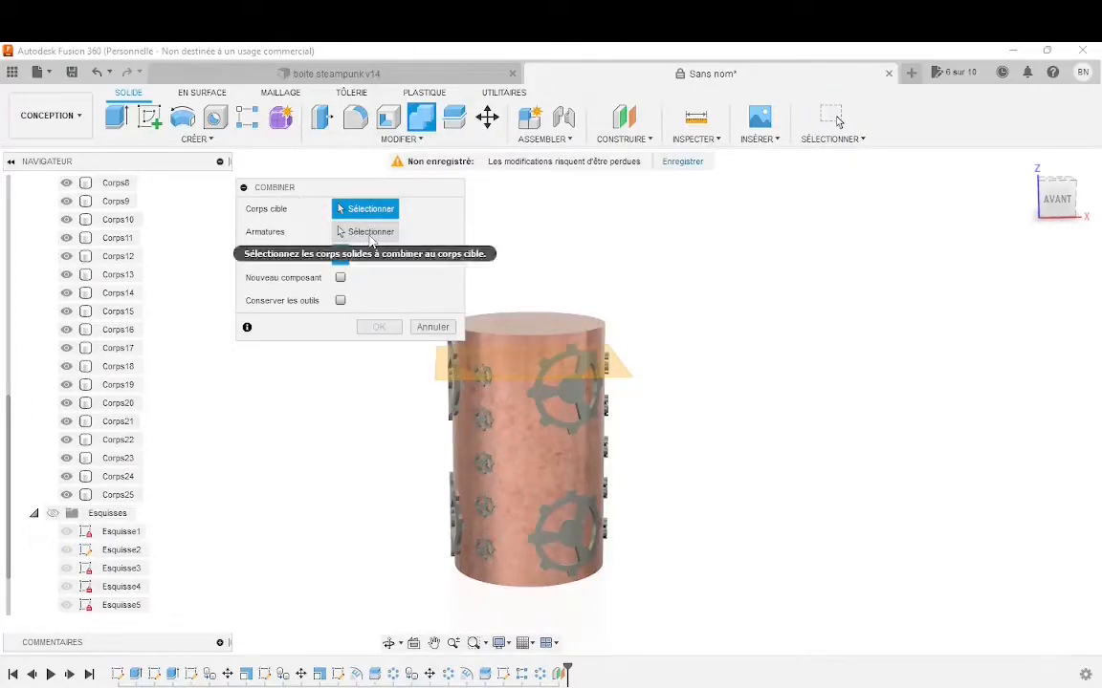
click(371, 234)
click(375, 209)
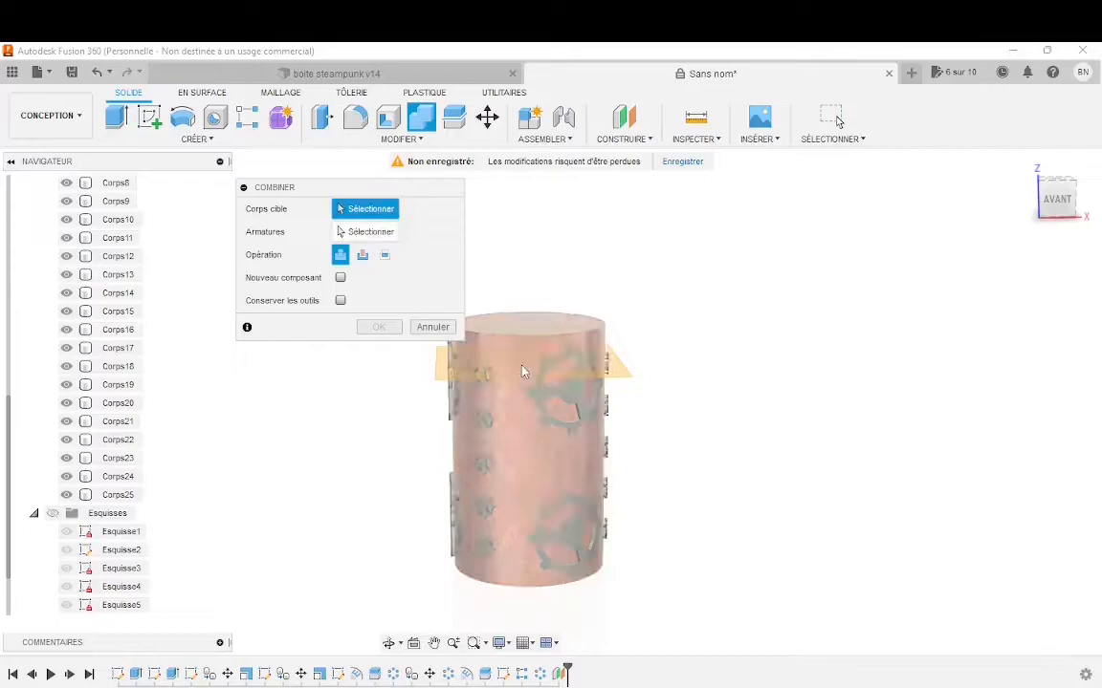
click(468, 329)
scroll(129, 279, up, 5)
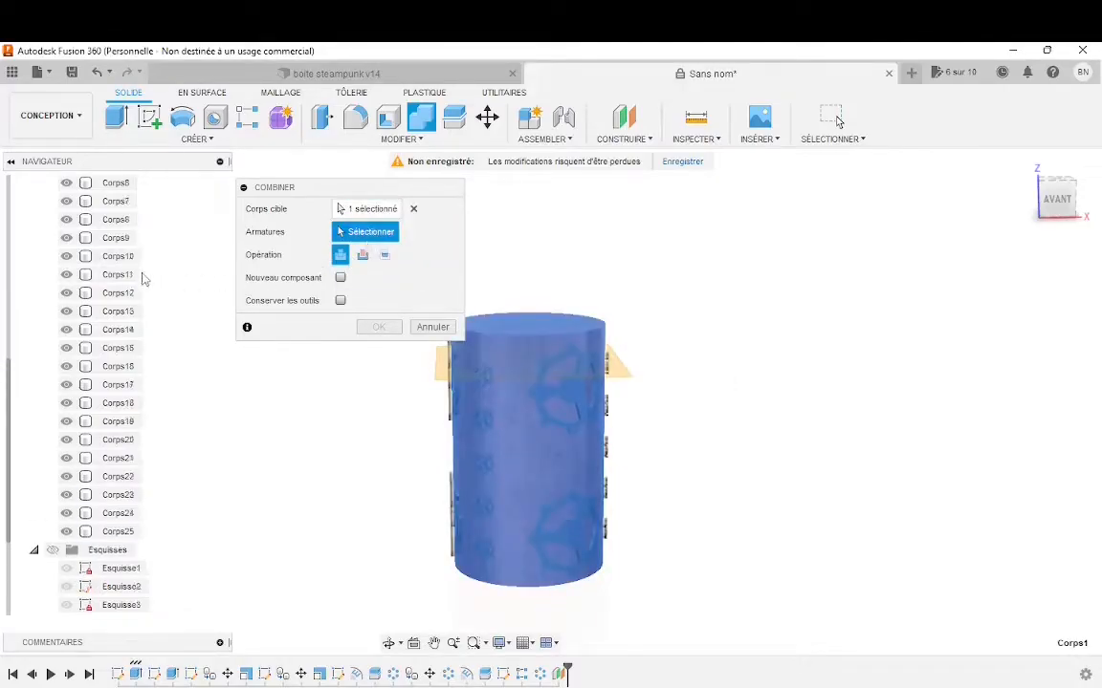
click(115, 275)
click(116, 292)
click(116, 311)
click(116, 329)
click(116, 349)
click(118, 366)
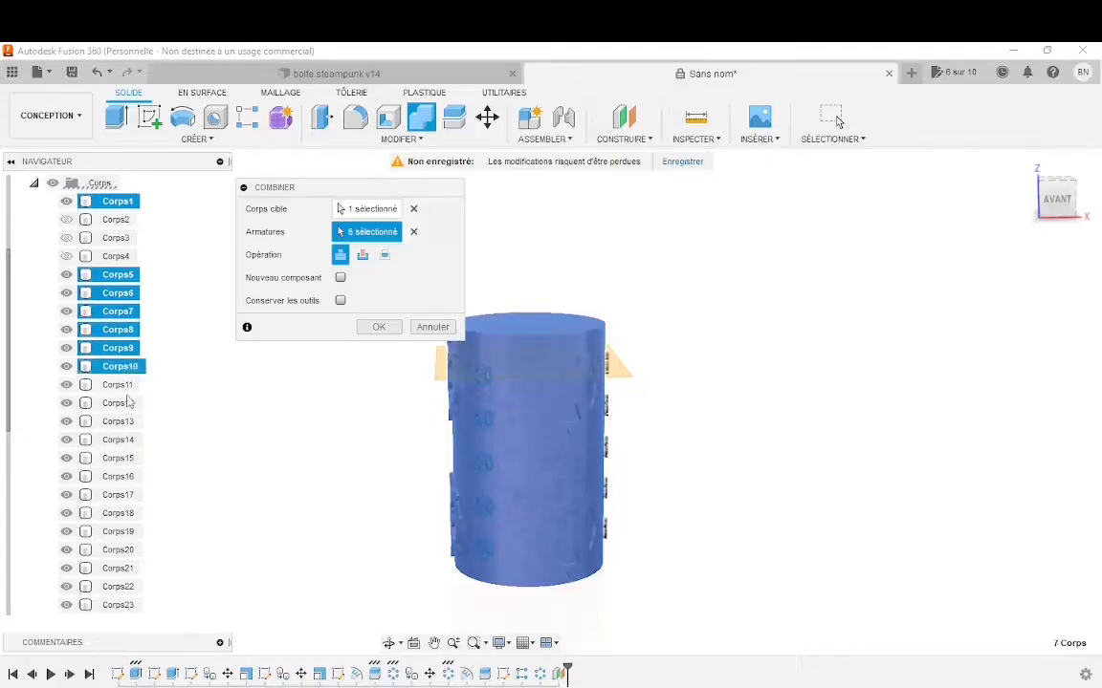
click(116, 384)
click(118, 421)
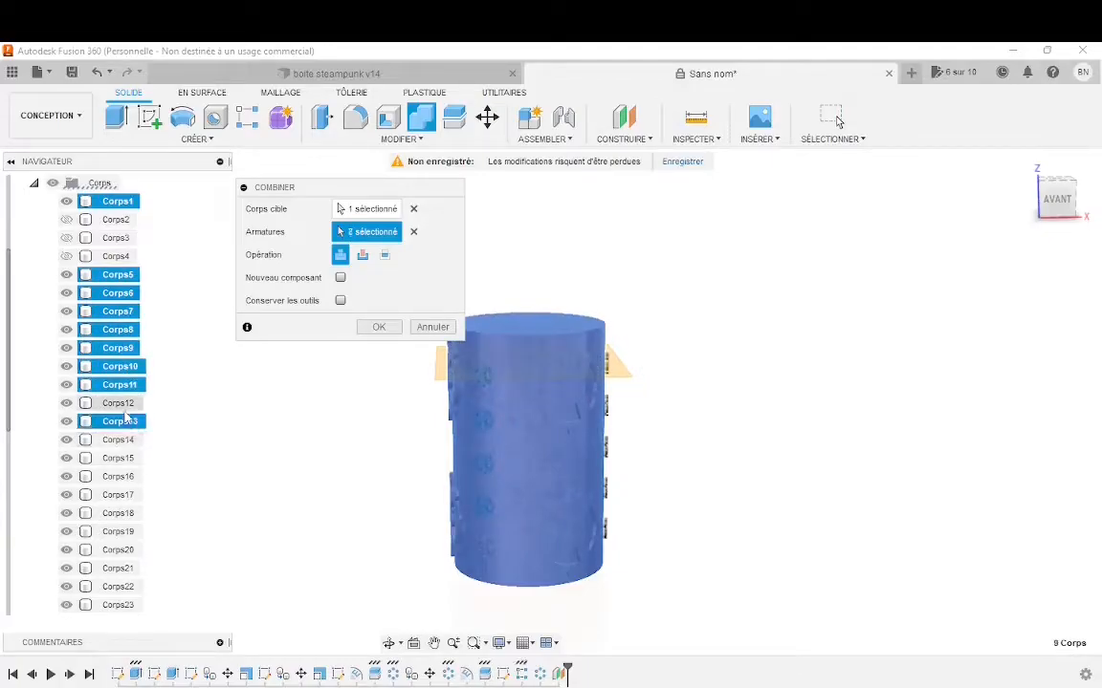
click(129, 440)
click(127, 459)
click(126, 476)
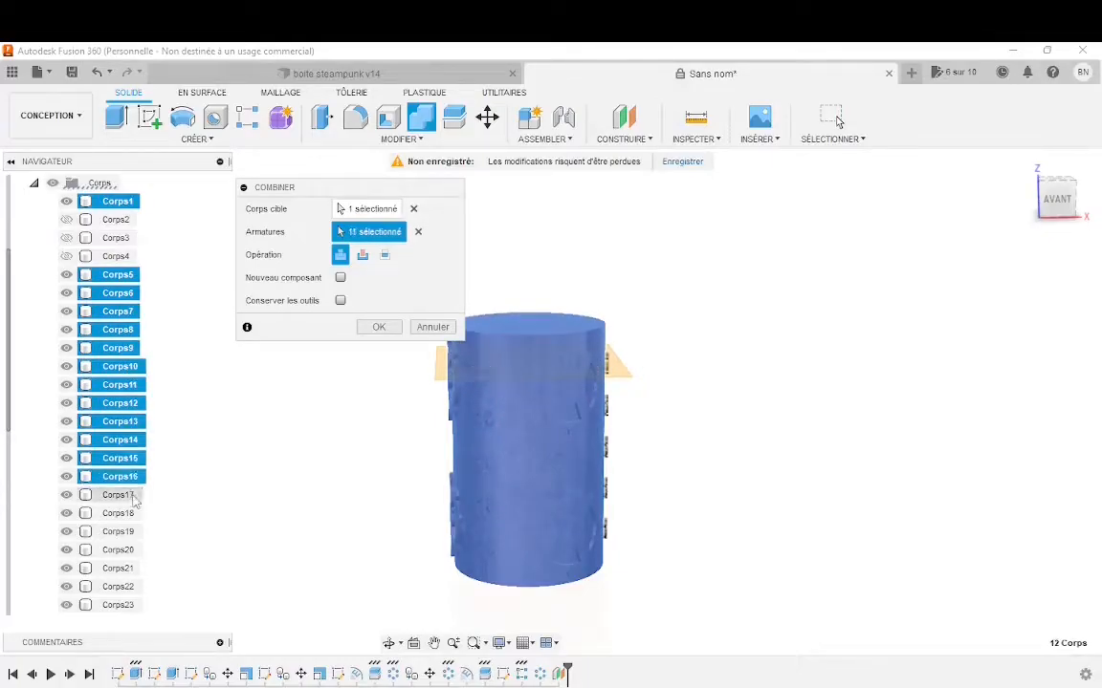
click(131, 494)
click(130, 513)
click(131, 550)
click(133, 568)
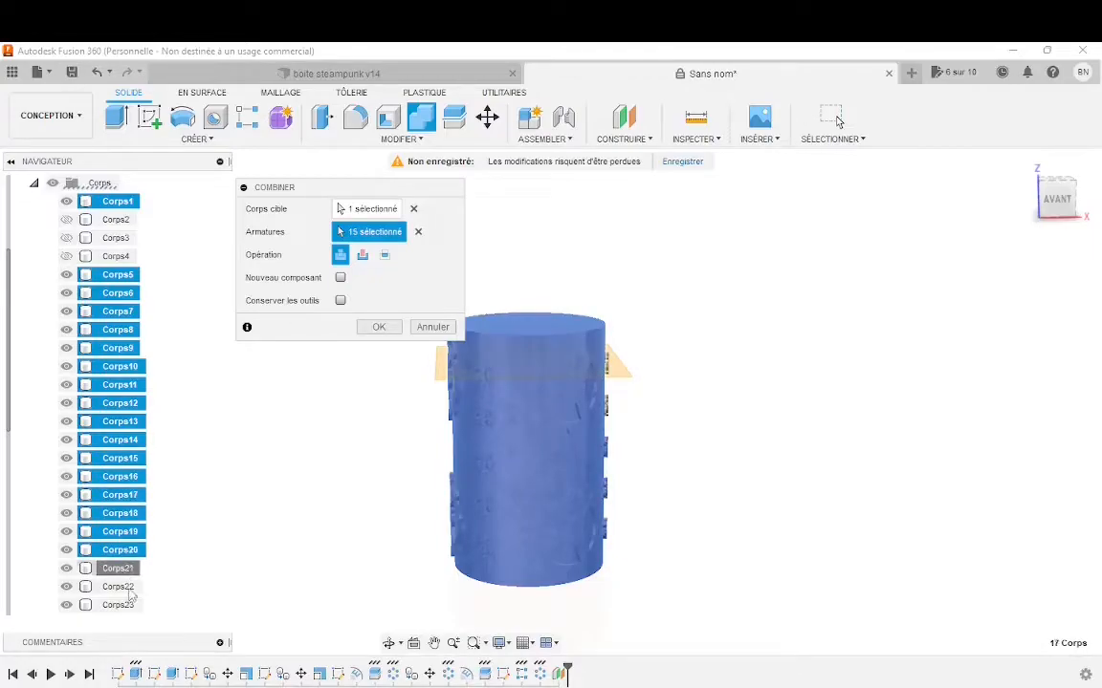
click(131, 587)
click(130, 607)
scroll(133, 559, down, 1)
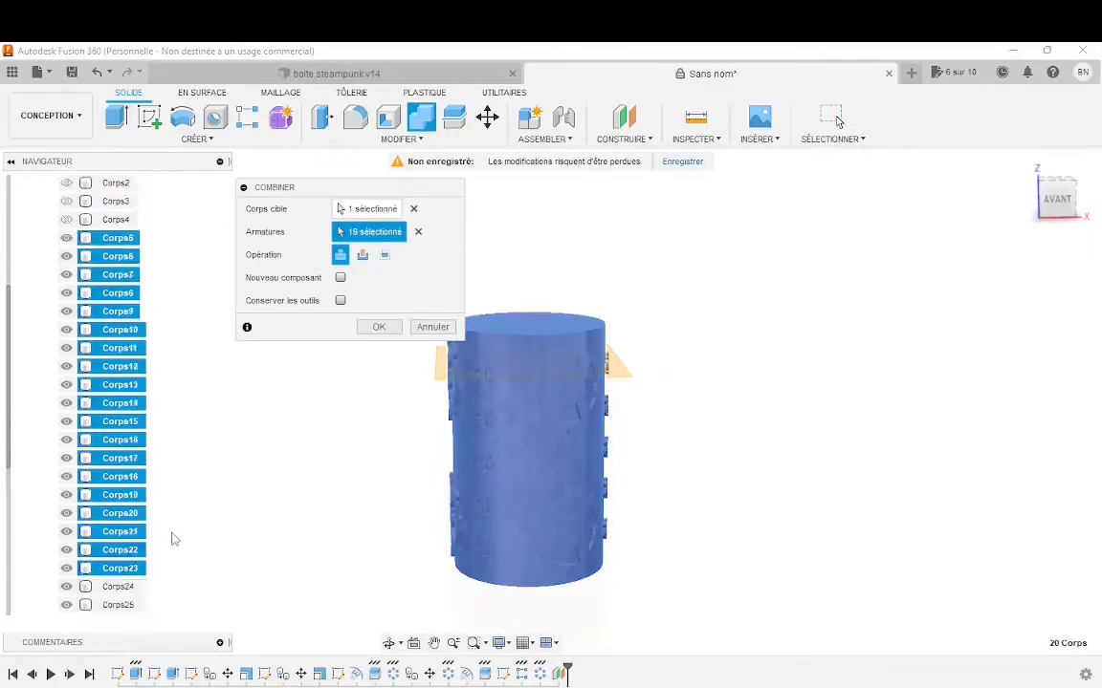
scroll(175, 537, down, 1)
click(121, 607)
scroll(132, 569, down, 1)
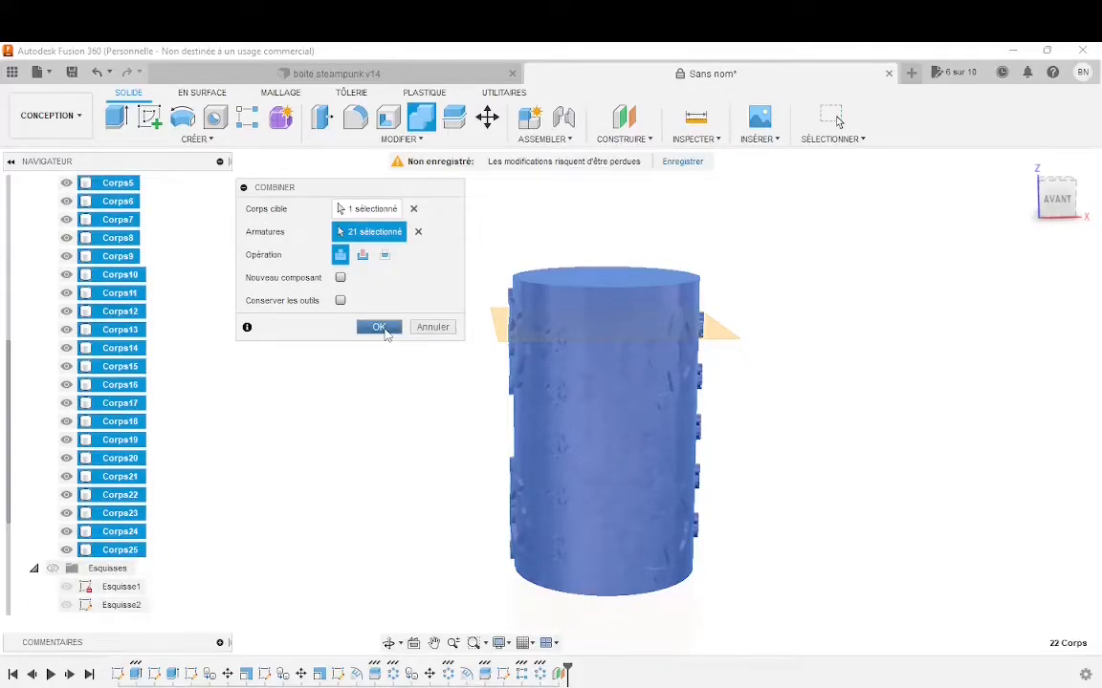
click(386, 332)
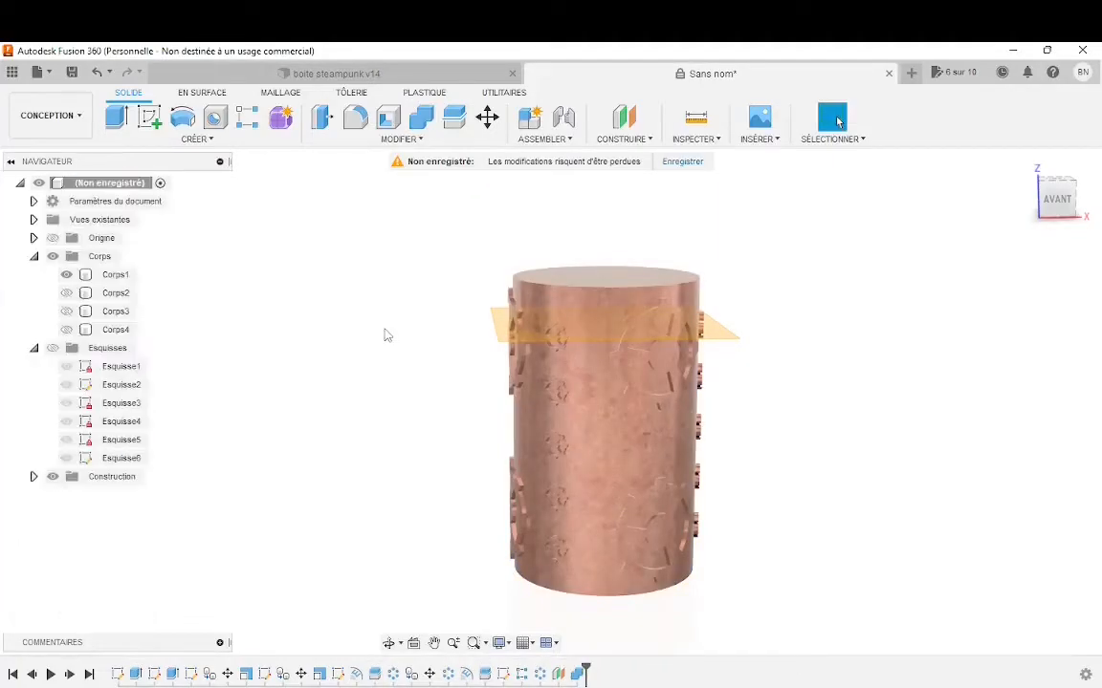
Split the combined cylinder body with the offset construction plane near its top.
scroll(384, 335, down, 3)
scroll(704, 306, up, 3)
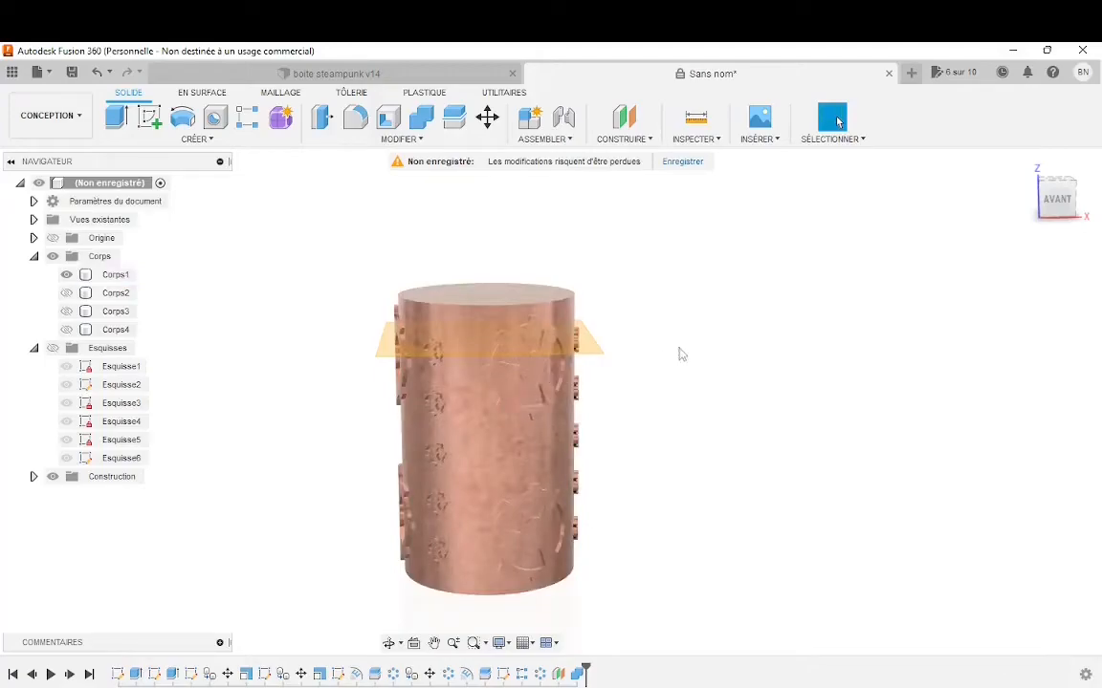
click(415, 139)
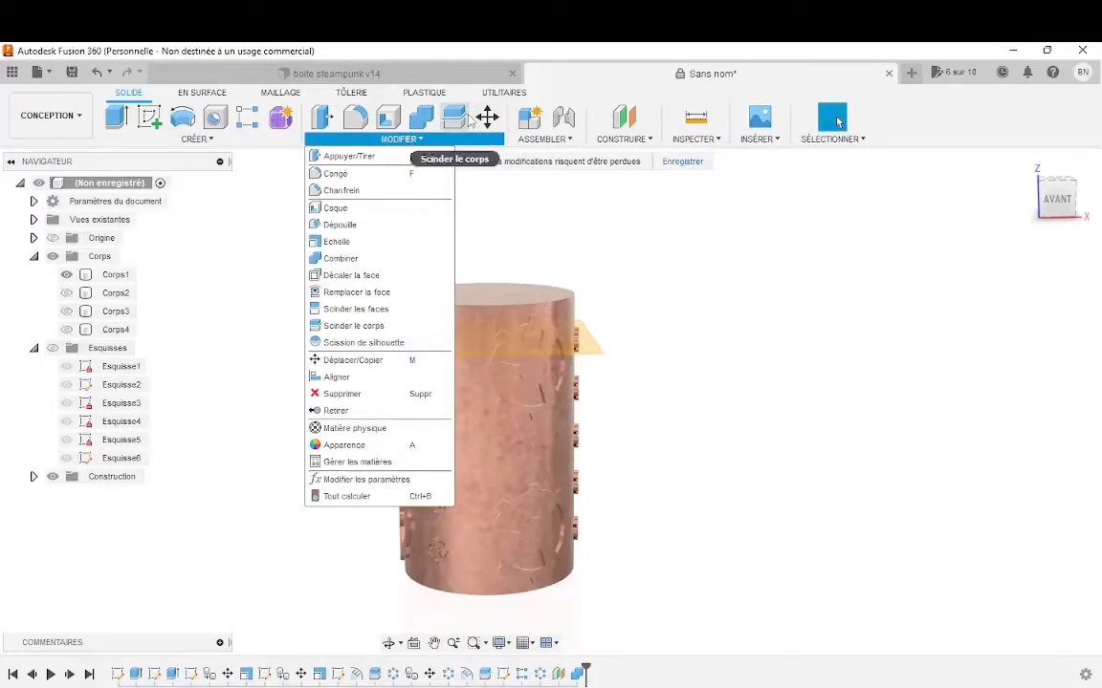
click(459, 118)
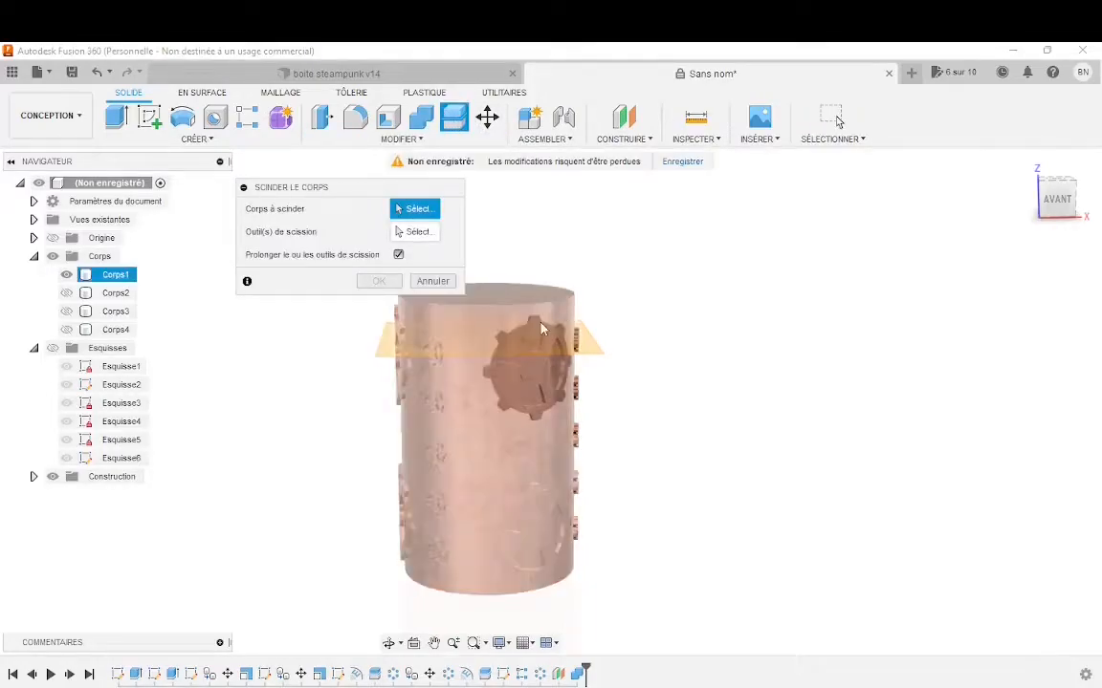
click(468, 451)
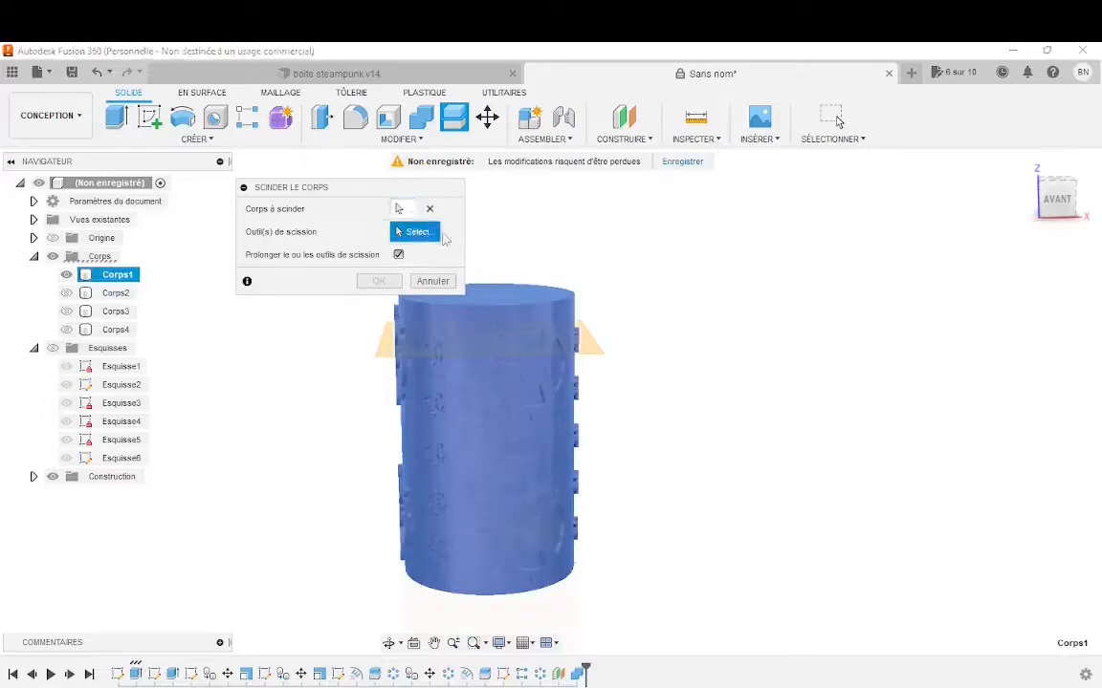
click(594, 349)
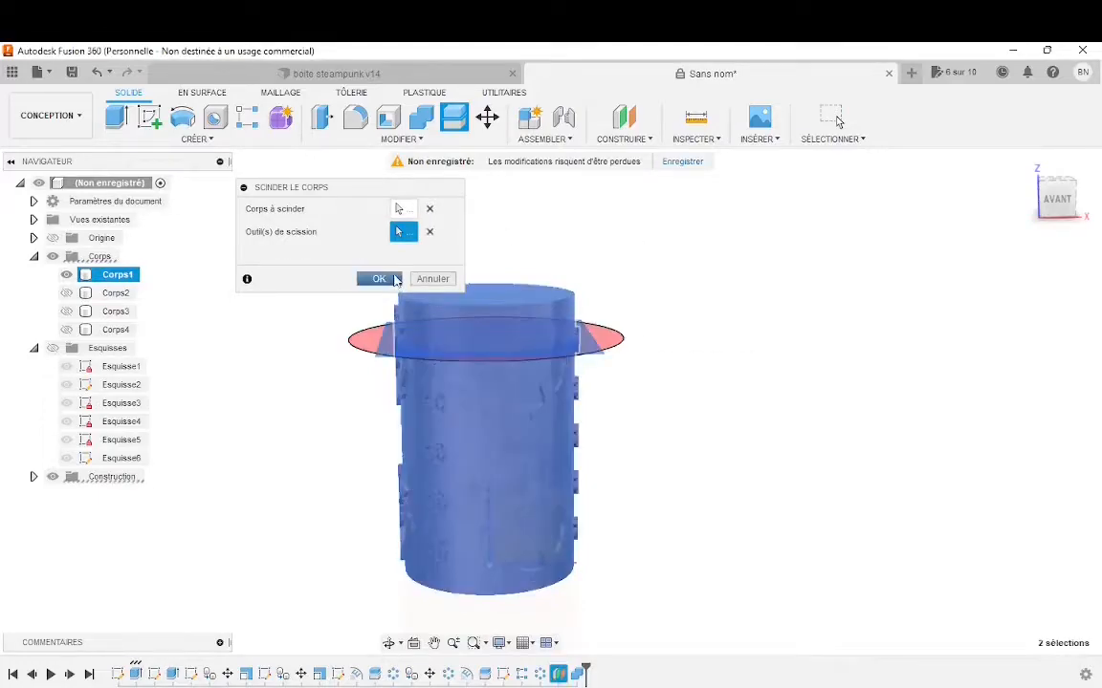
click(381, 279)
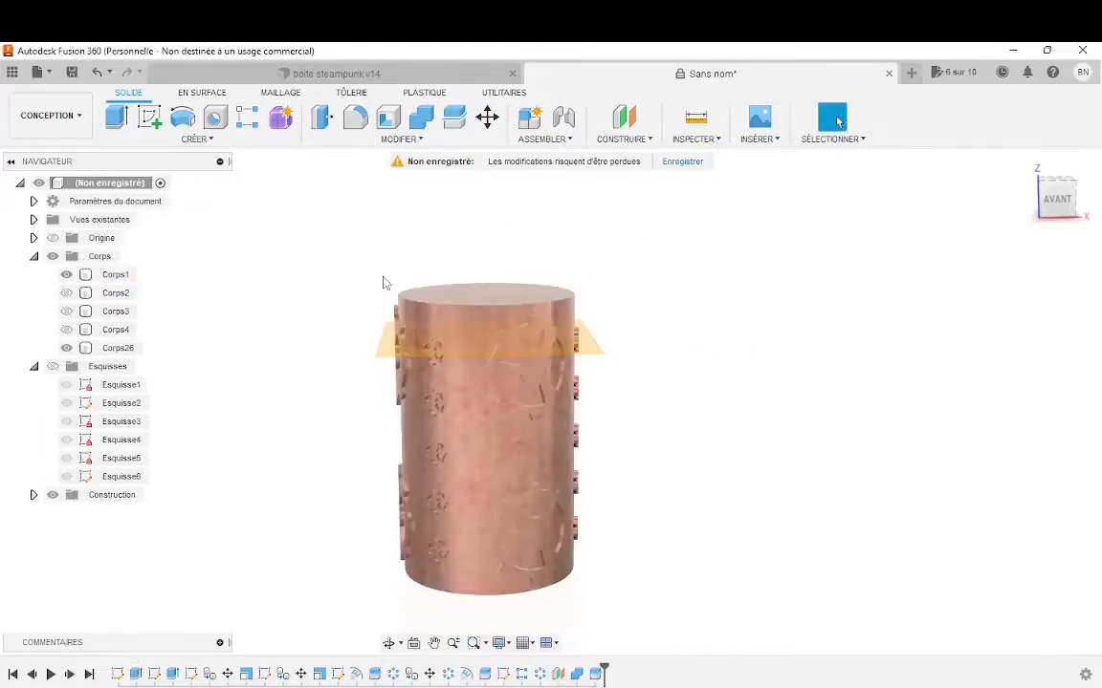
Move the upper split body 40 mm upward along Z, away from the lower body.
click(487, 117)
scroll(559, 316, down, 3)
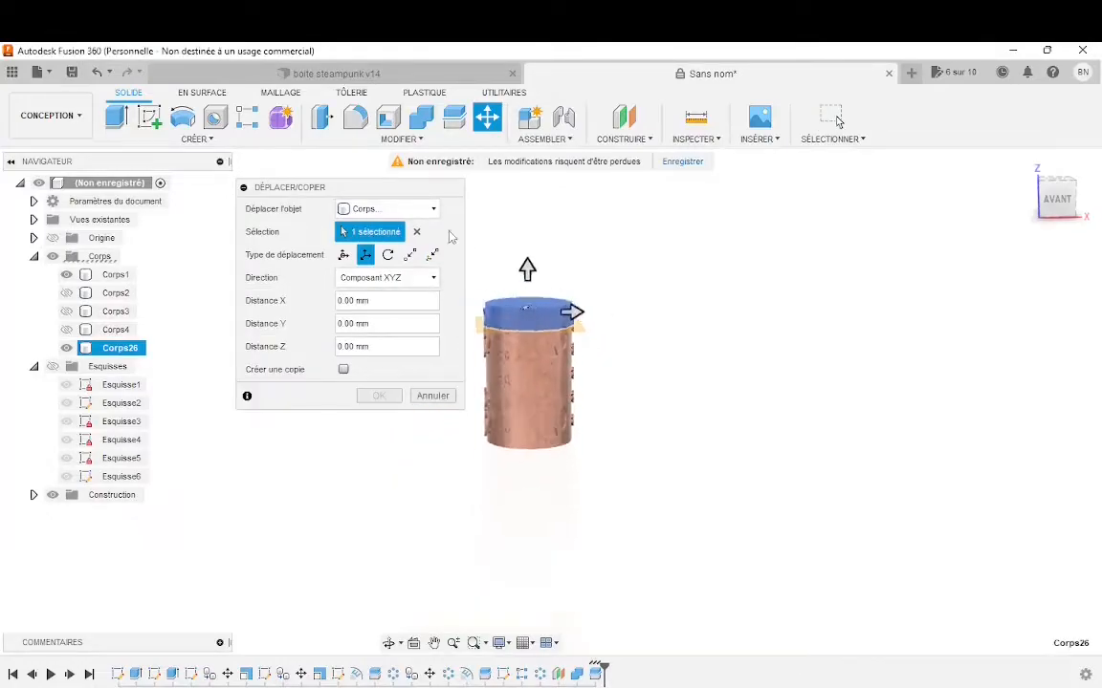
scroll(489, 265, up, 3)
drag(573, 327, 589, 242)
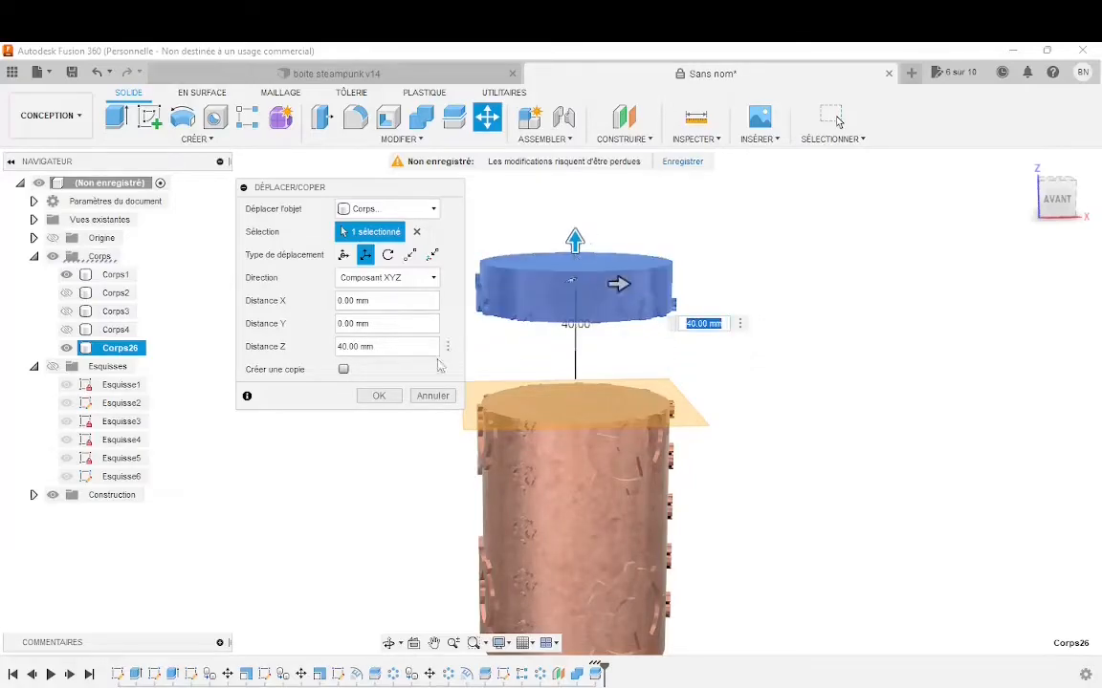
click(375, 396)
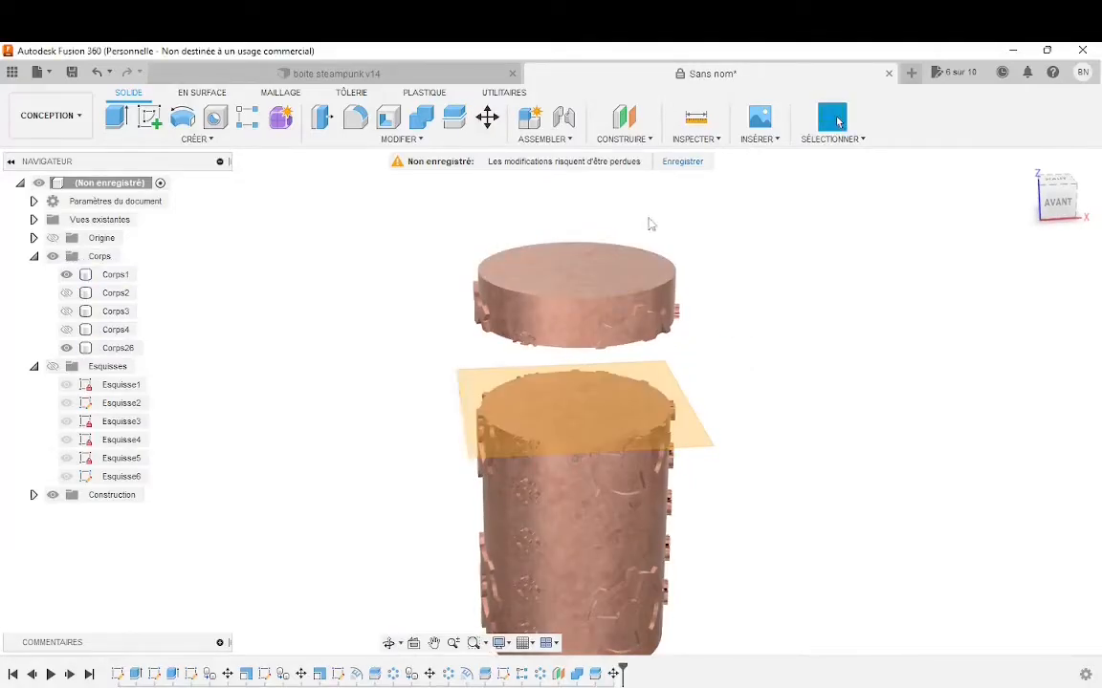
Hide the construction plane, and briefly hide and redisplay the lid body to check the split.
click(52, 496)
scroll(333, 427, down, 4)
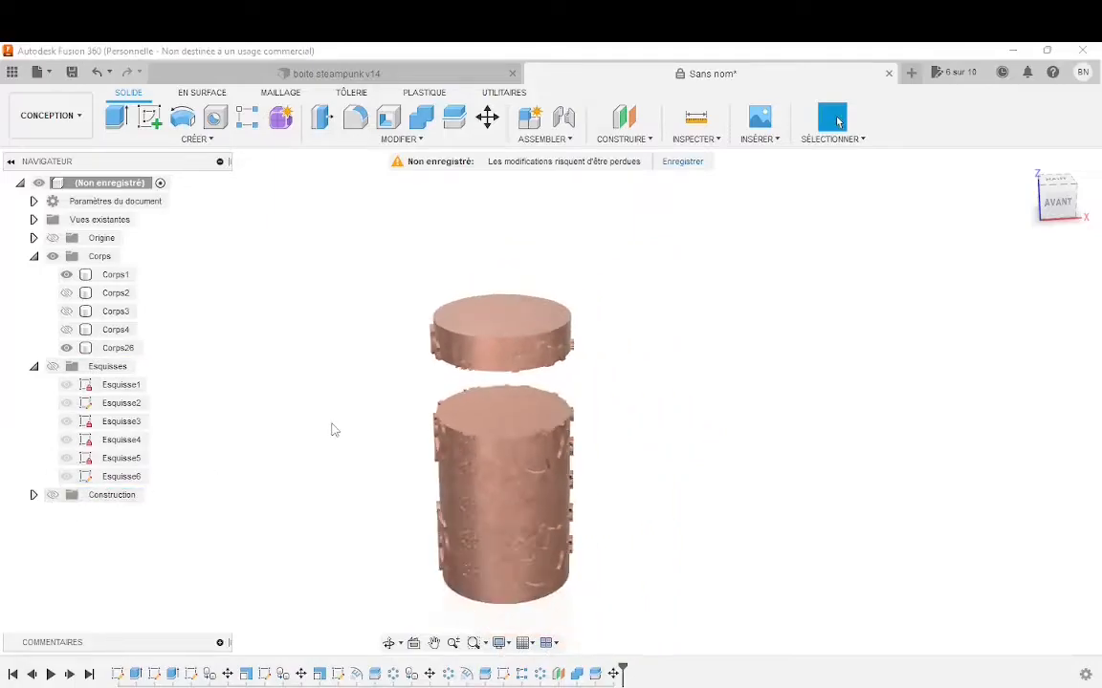
scroll(521, 509, up, 6)
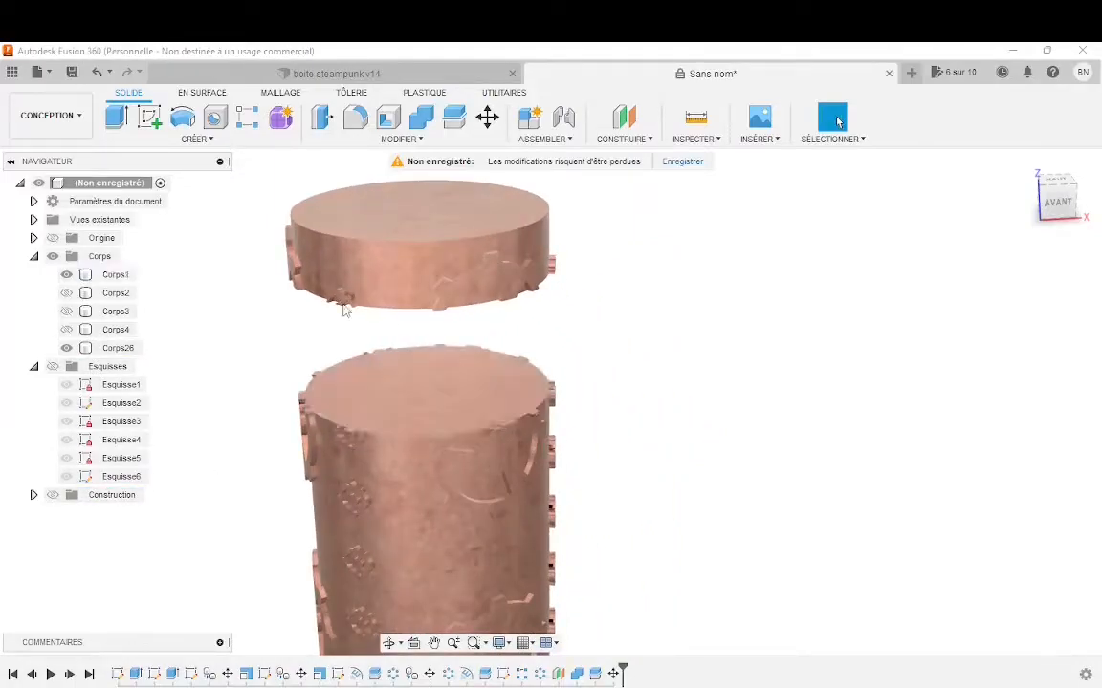
click(66, 348)
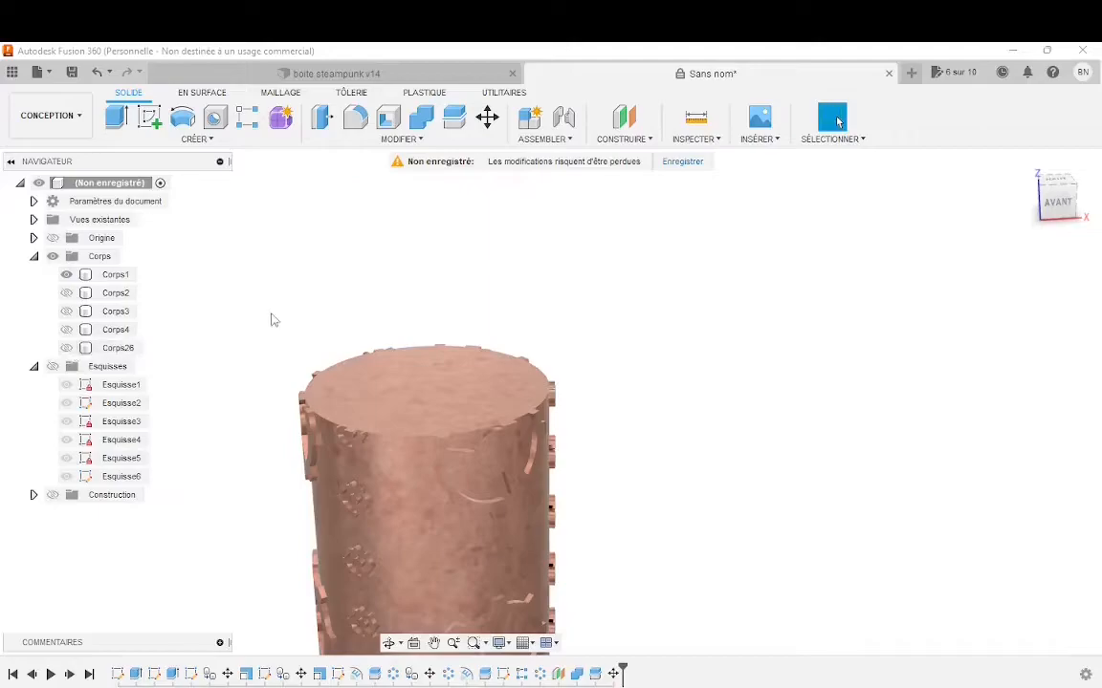
click(66, 348)
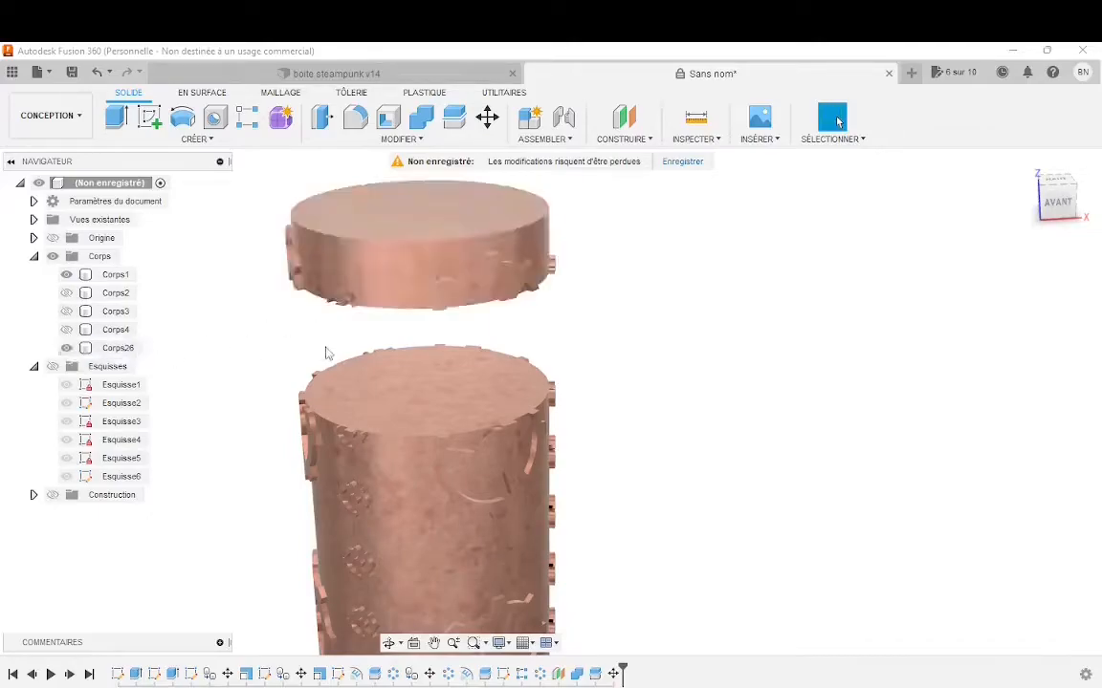
Hide the lower cylinder body to isolate the lid with its underside facing up.
scroll(377, 315, down, 5)
scroll(574, 280, up, 3)
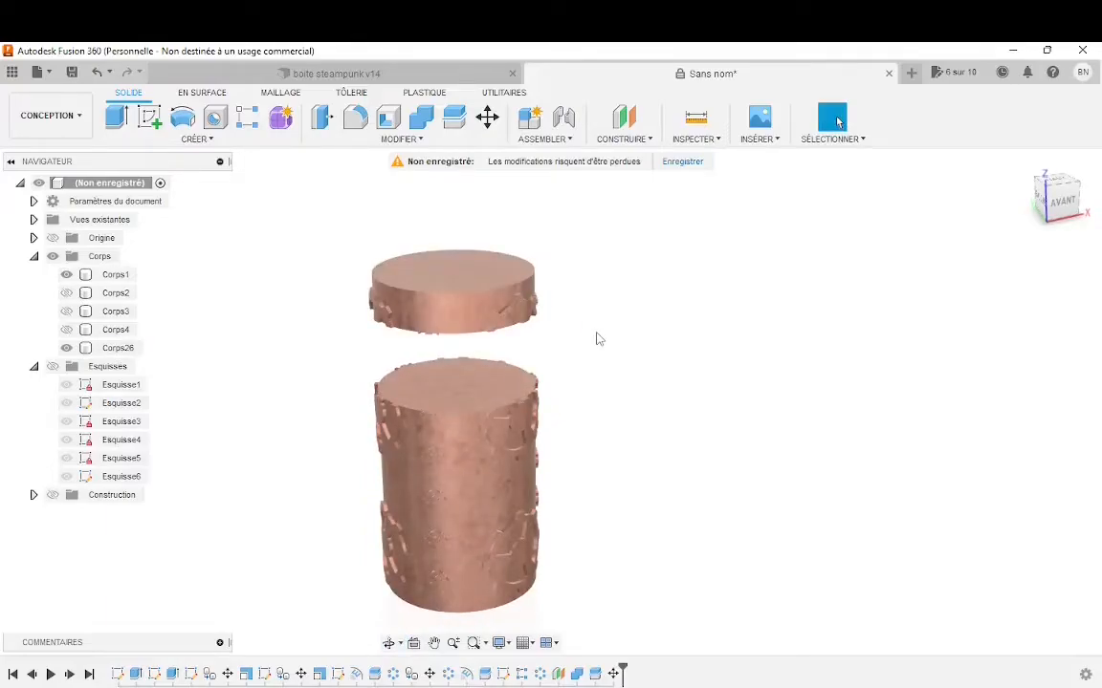
shift+middle_drag(595, 338, 590, 287)
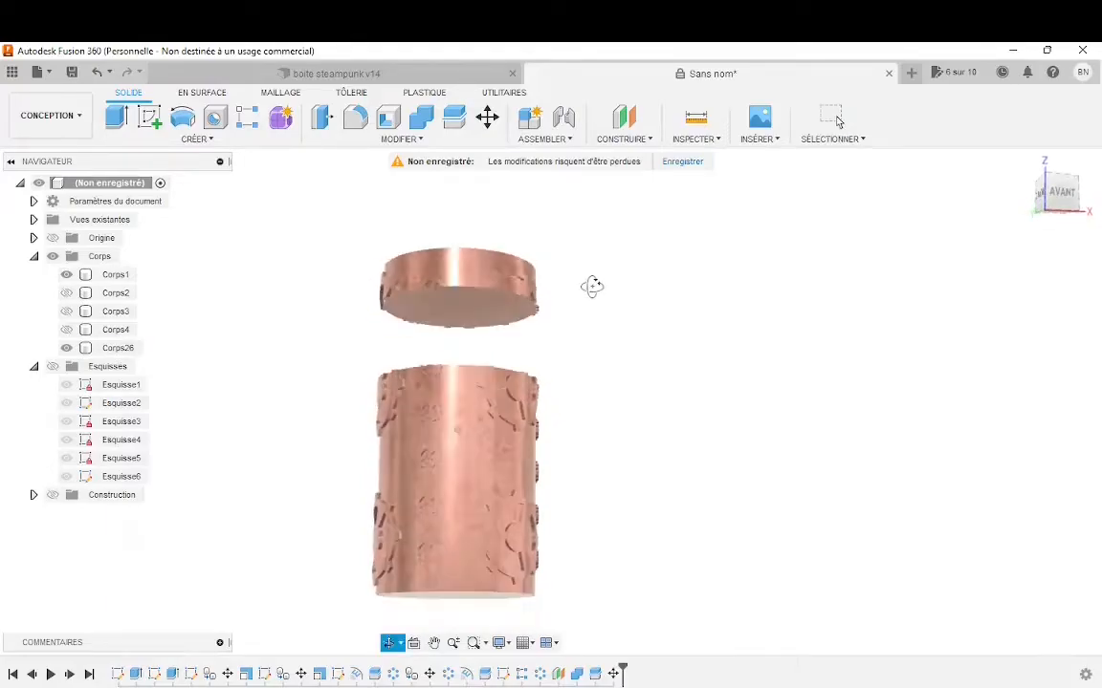
click(455, 328)
shift+middle_drag(456, 321, 479, 290)
click(156, 315)
click(66, 276)
shift+middle_drag(362, 338, 379, 290)
scroll(509, 321, up, 3)
shift+middle_drag(509, 325, 724, 230)
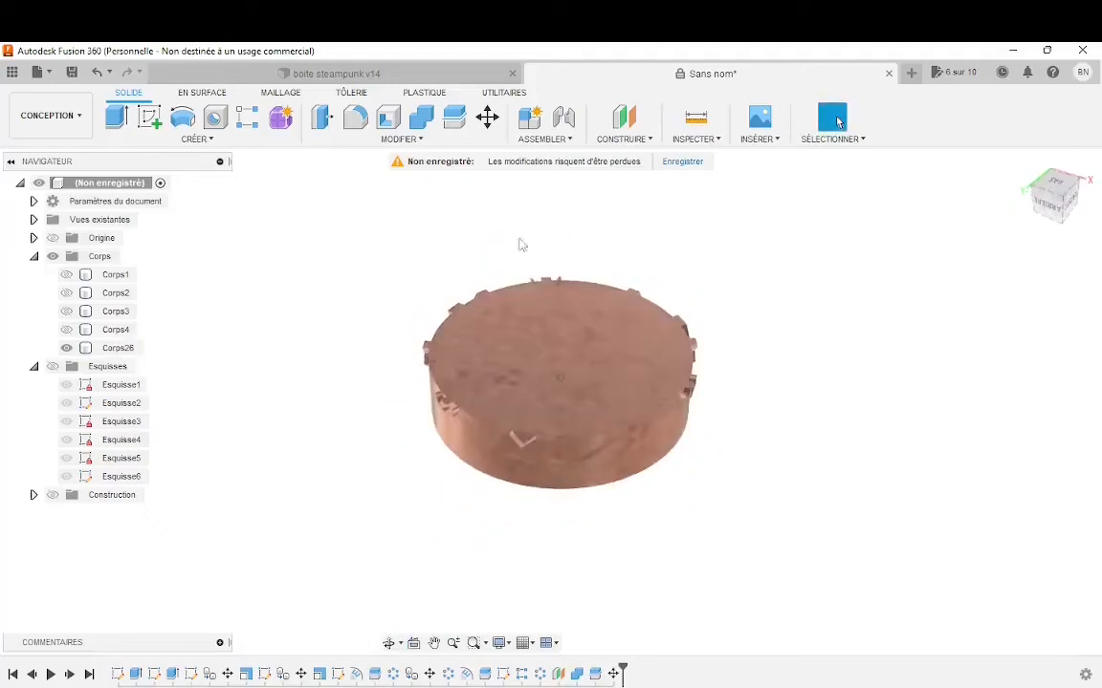
Start a sketch on the lid's underside and draw a circle about 56 mm in diameter centred on the origin.
click(150, 116)
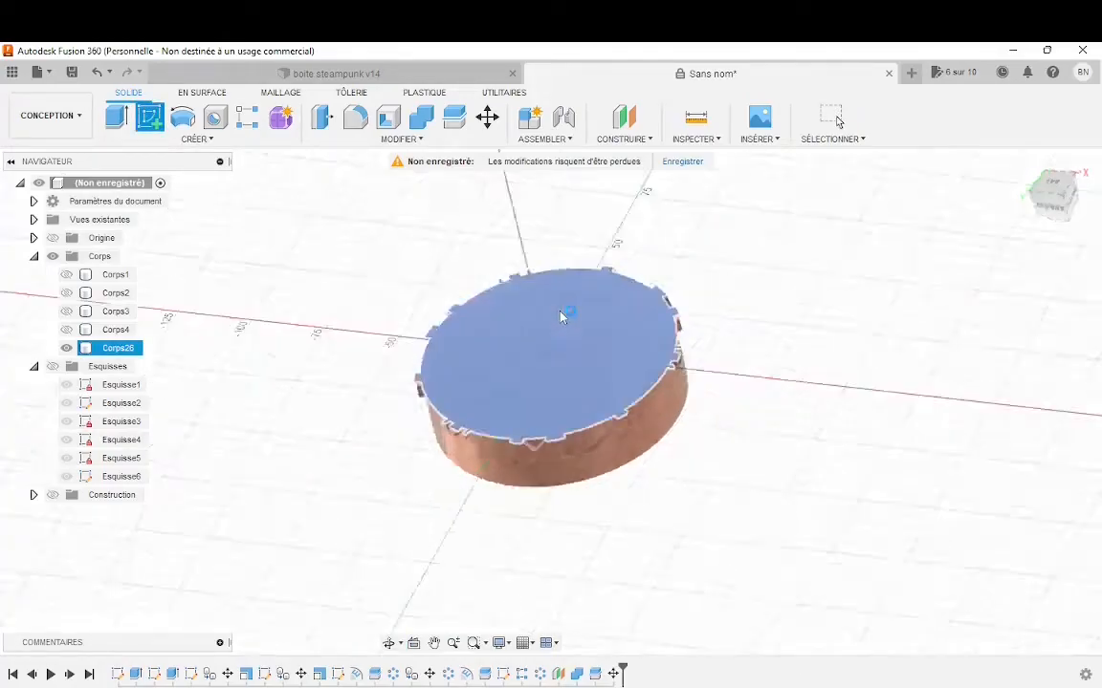
click(561, 318)
click(150, 124)
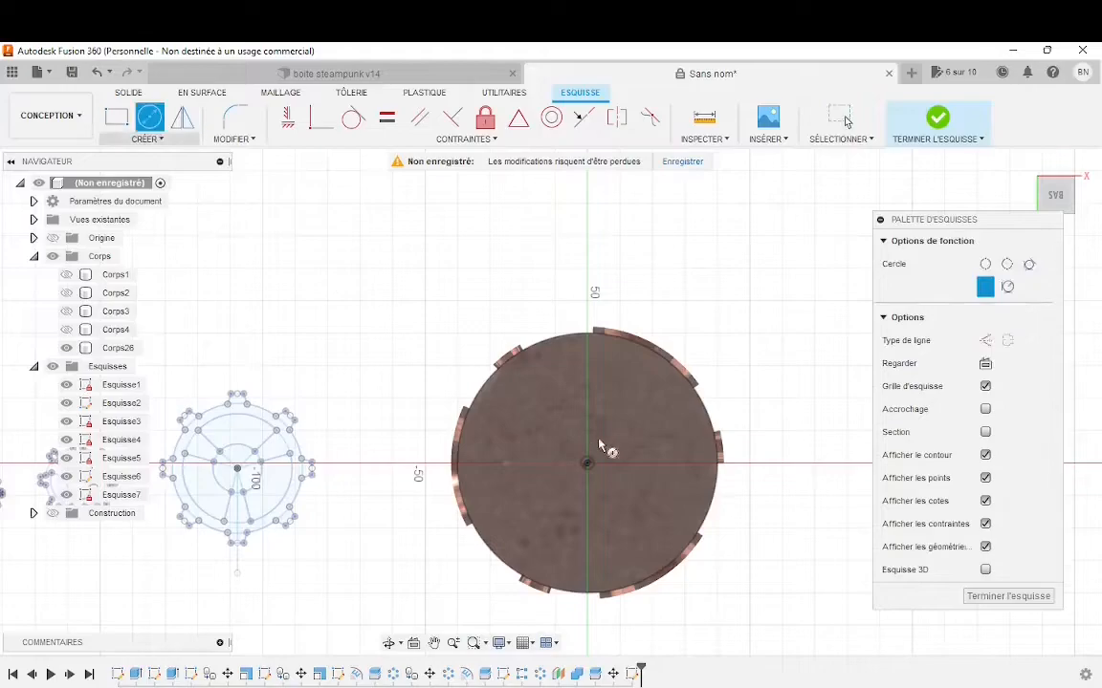
click(587, 464)
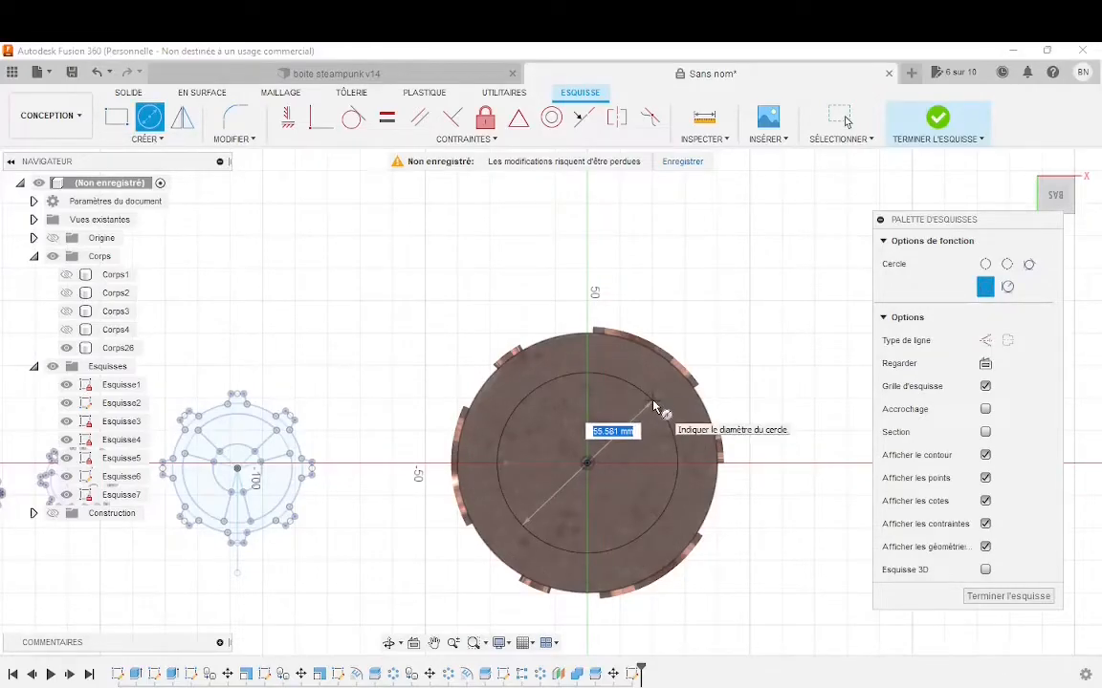
click(653, 406)
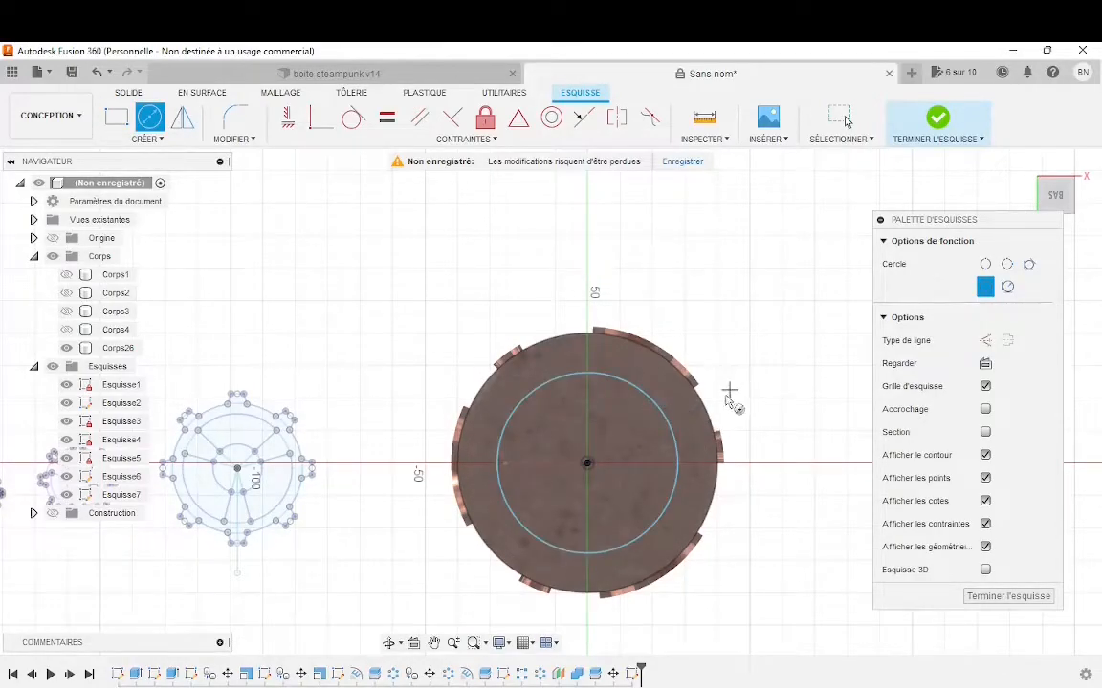
key(Escape)
Dimension the gap between the circle and the lid's outer edge to 5 mm and finish the sketch.
click(676, 443)
click(720, 426)
click(797, 370)
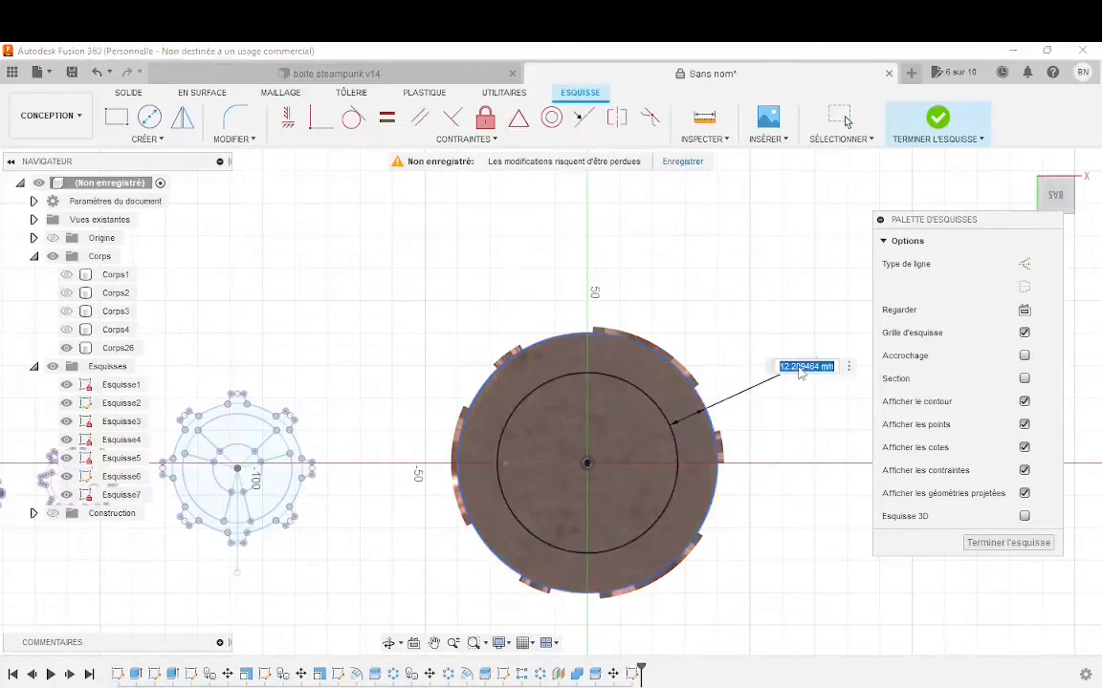
key(Return)
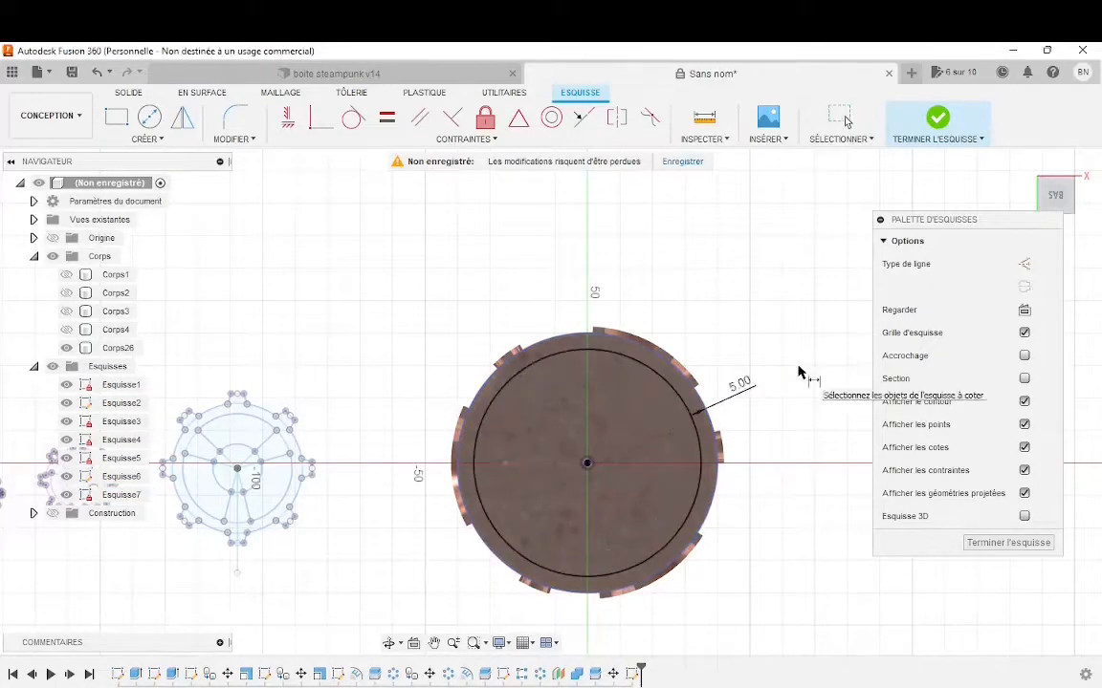
shift+middle_drag(762, 419, 755, 521)
scroll(745, 472, down, 3)
scroll(746, 474, down, 1)
click(973, 543)
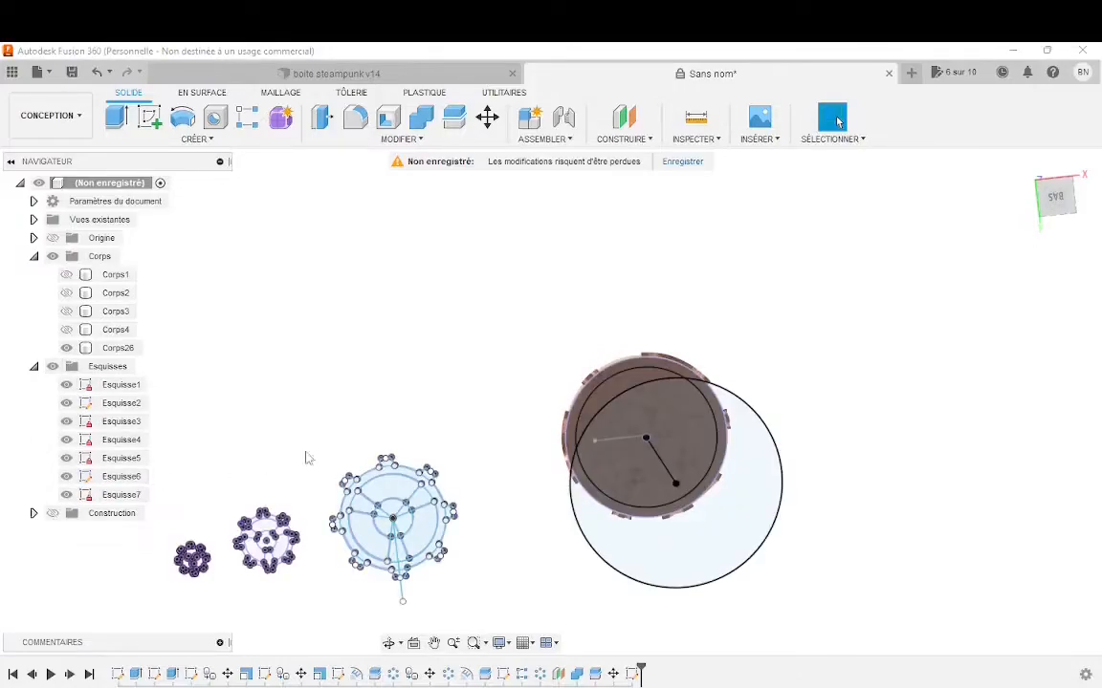
Hide sketches Esquisse1 to Esquisse6 so that only the lid's circle sketch stays displayed.
shift+middle_drag(289, 460, 482, 435)
click(66, 385)
click(66, 402)
click(66, 420)
click(66, 439)
click(66, 458)
click(66, 476)
Extrude the circle on the lid's underside 25 mm outward as a new body.
mouse_move(312, 424)
shift+middle_down()
mouse_move(345, 377)
mouse_move(373, 381)
shift+middle_up()
scroll(873, 431, up, 4)
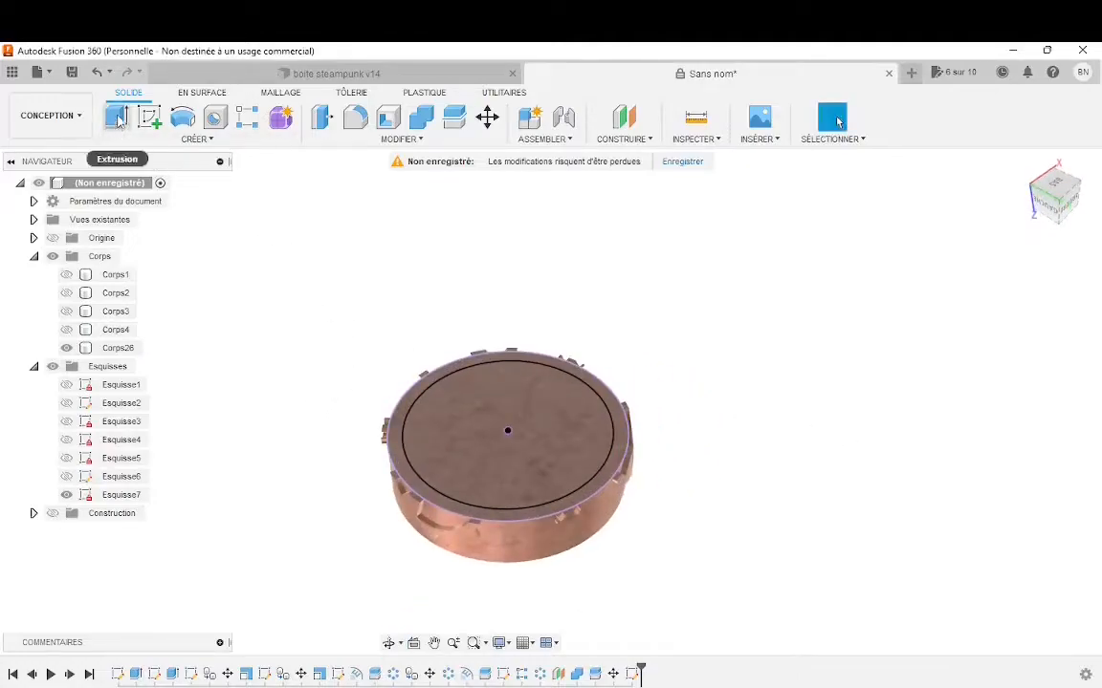
click(116, 116)
click(474, 339)
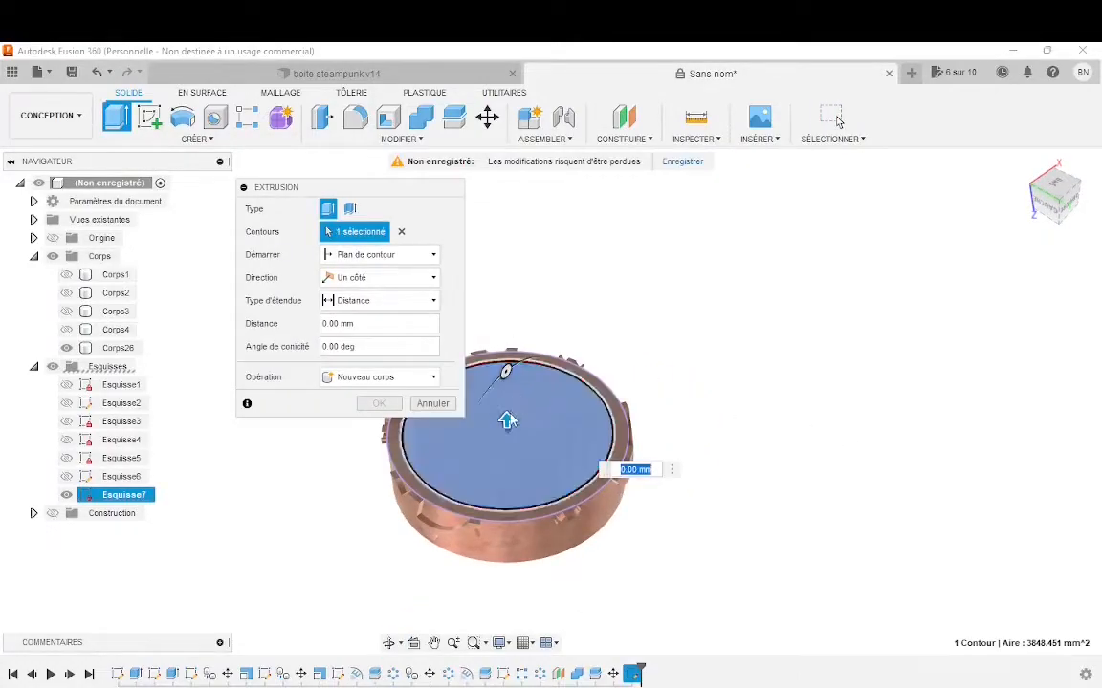
text(10)
key(Return)
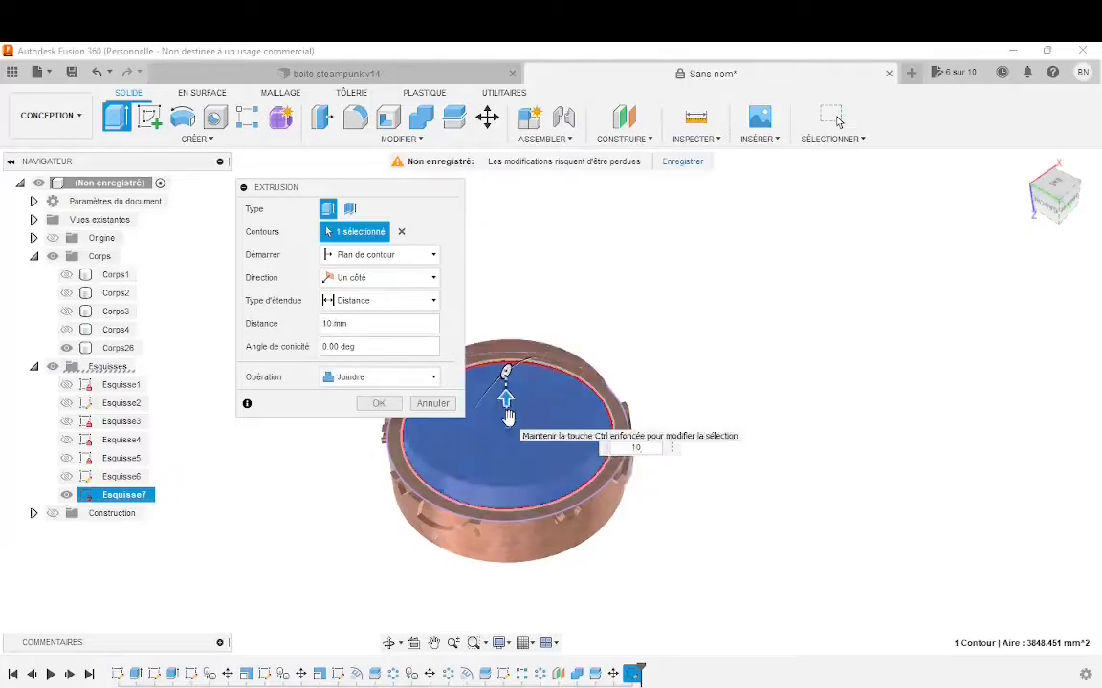
text(2)
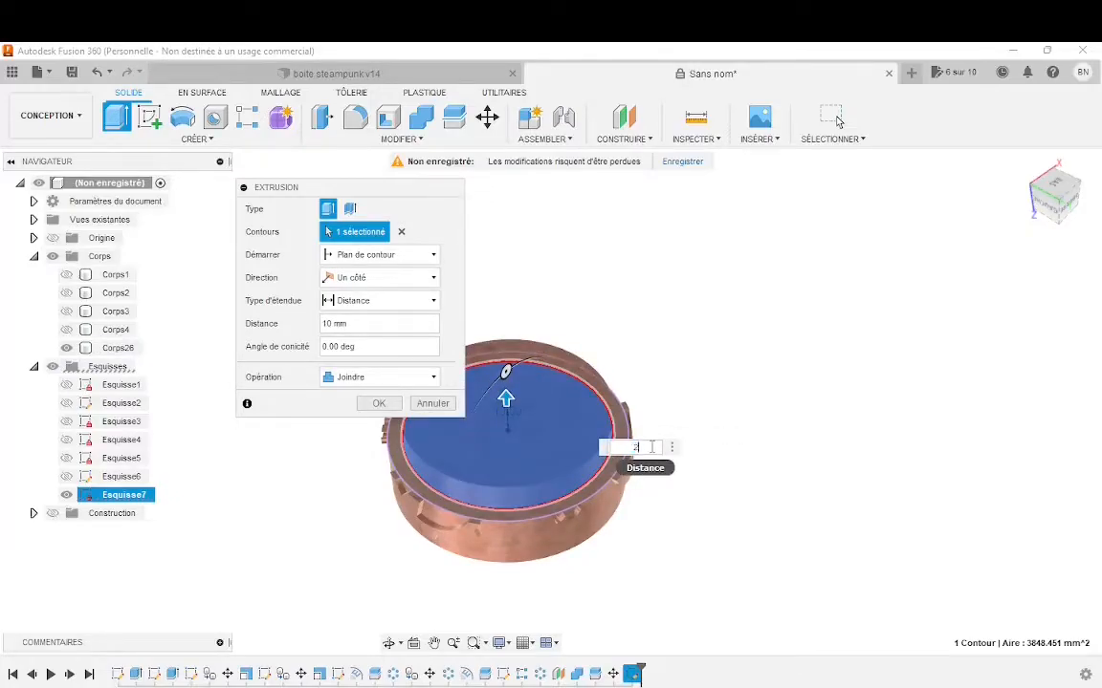
text(5)
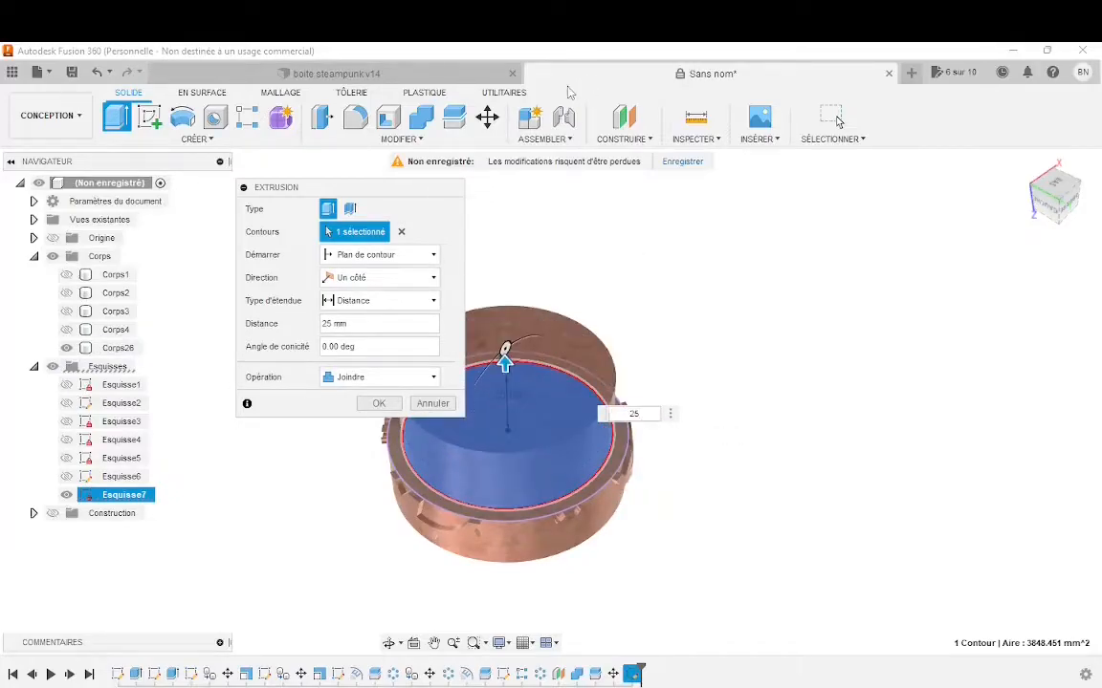
click(376, 378)
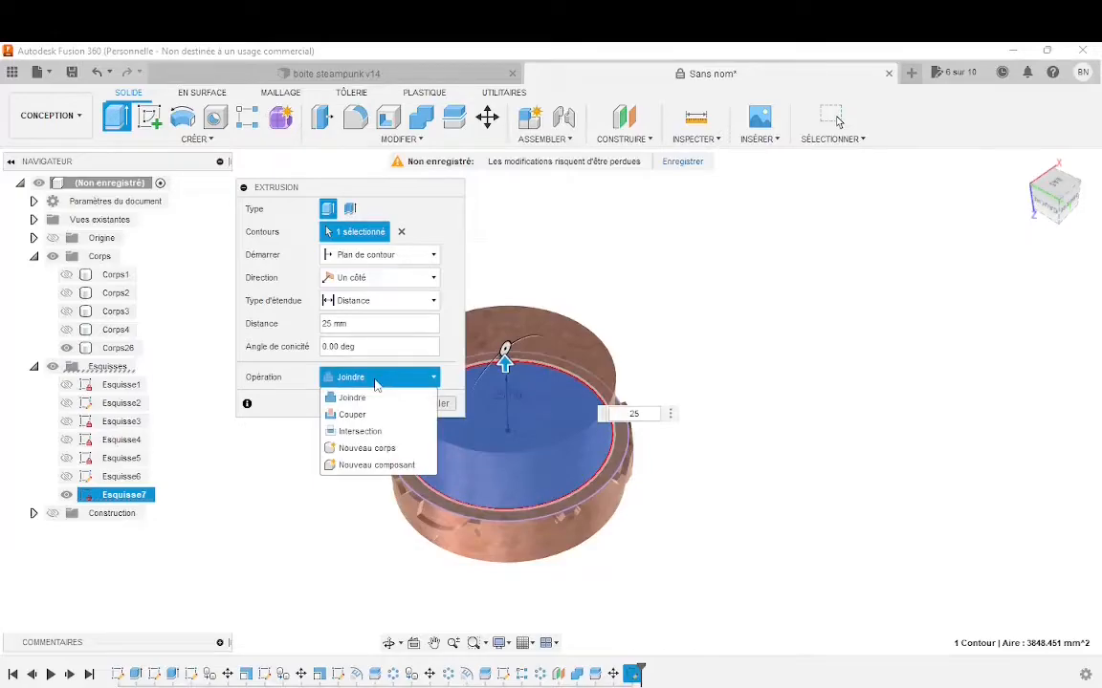
click(349, 448)
click(379, 403)
Edit the plug's extrusion to set its distance to 20 mm.
shift+middle_drag(382, 410, 349, 352)
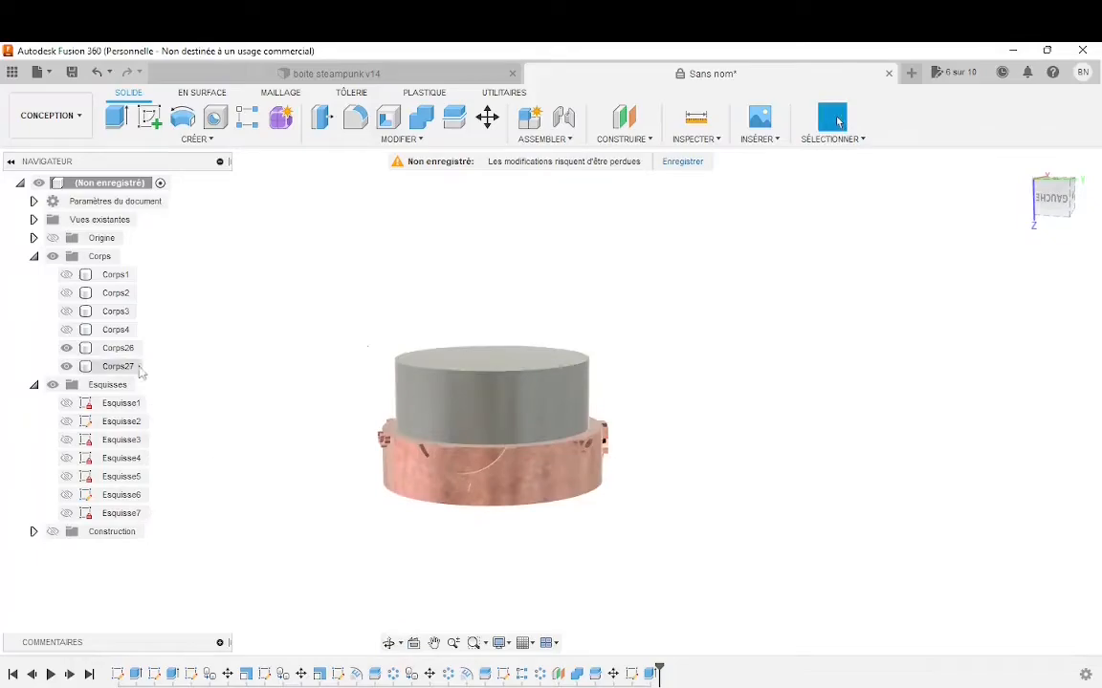
right_click(650, 677)
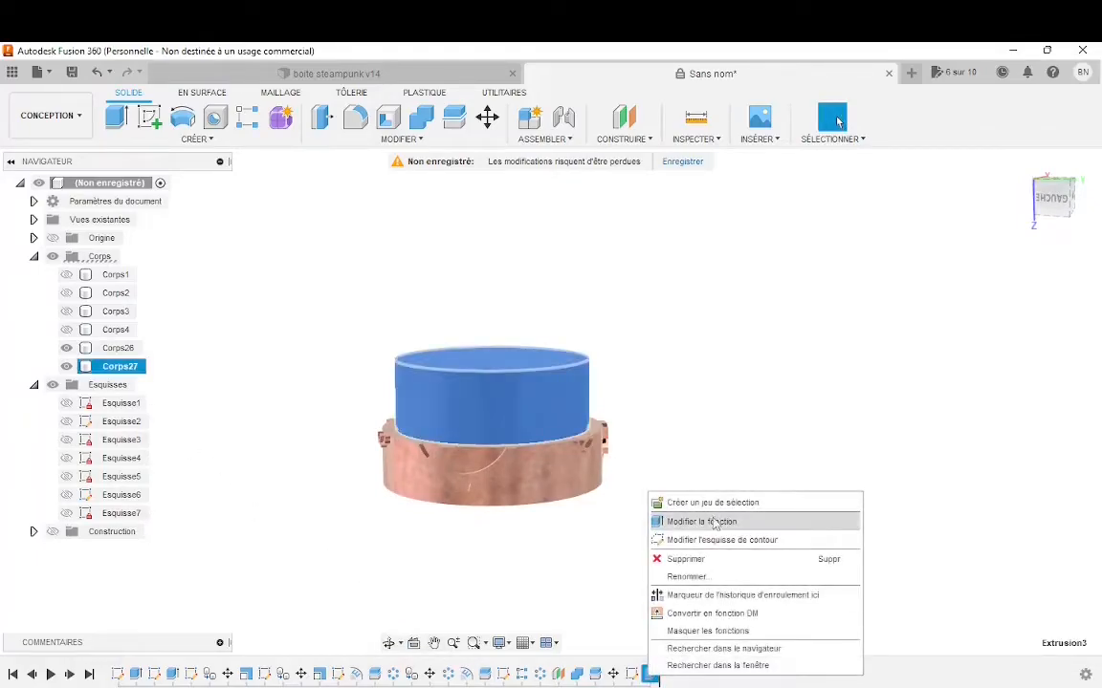
click(711, 524)
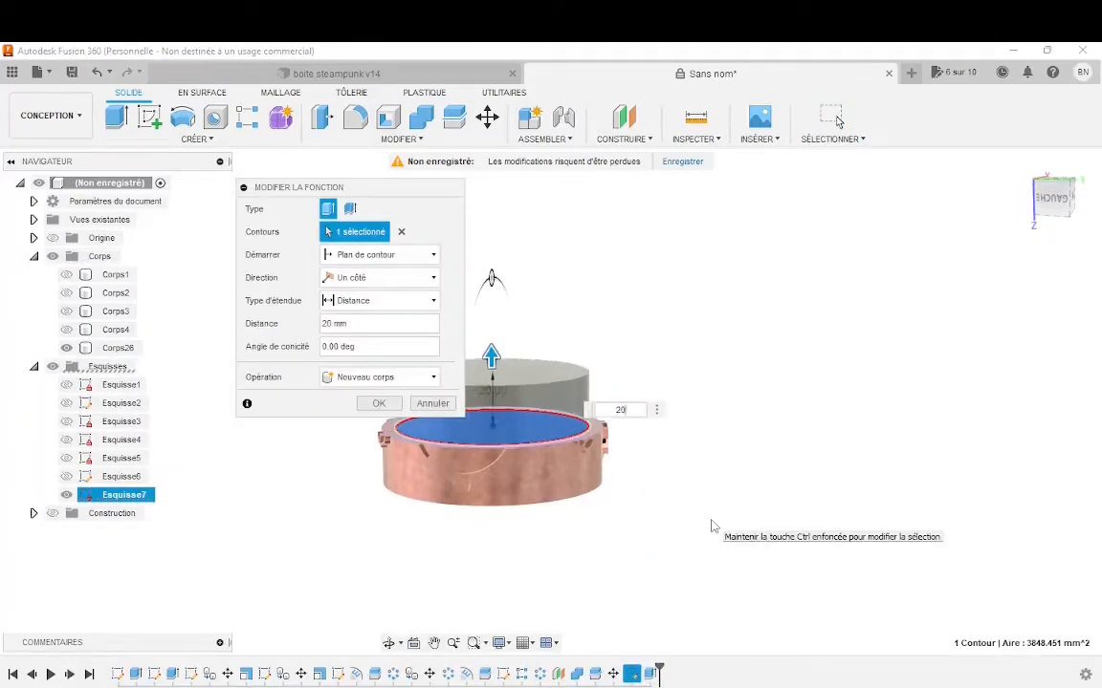
click(378, 403)
Add a modelled full-length ISO metric thread to the plug's cylindrical face, size 70.0 mm, designation M70x4.
click(232, 141)
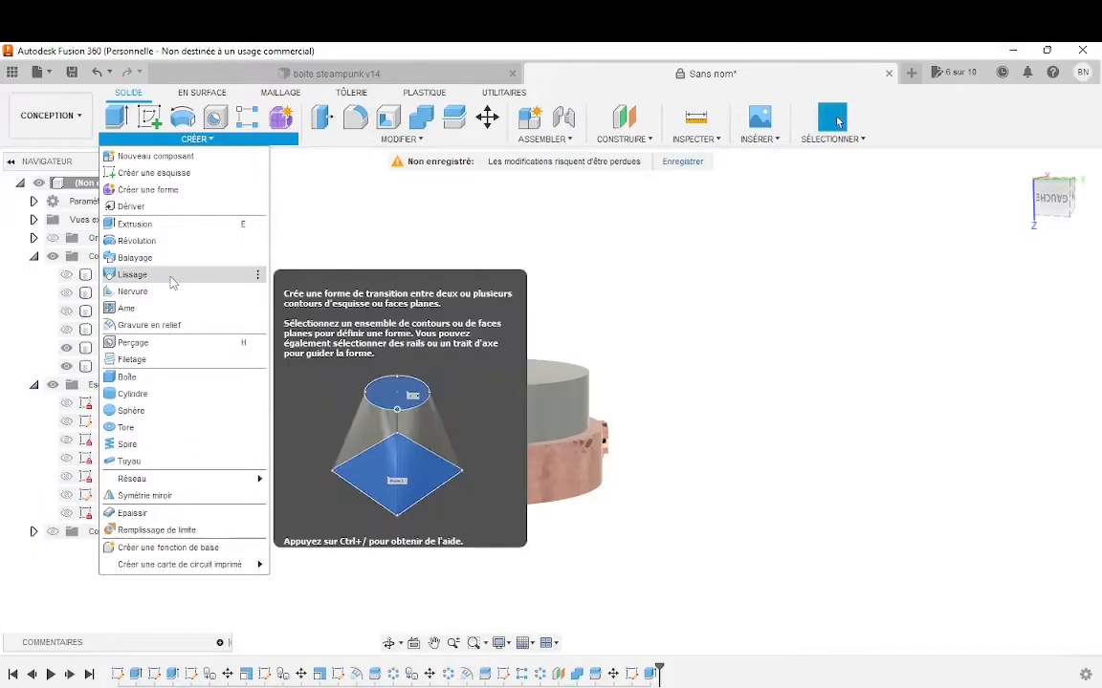
click(153, 360)
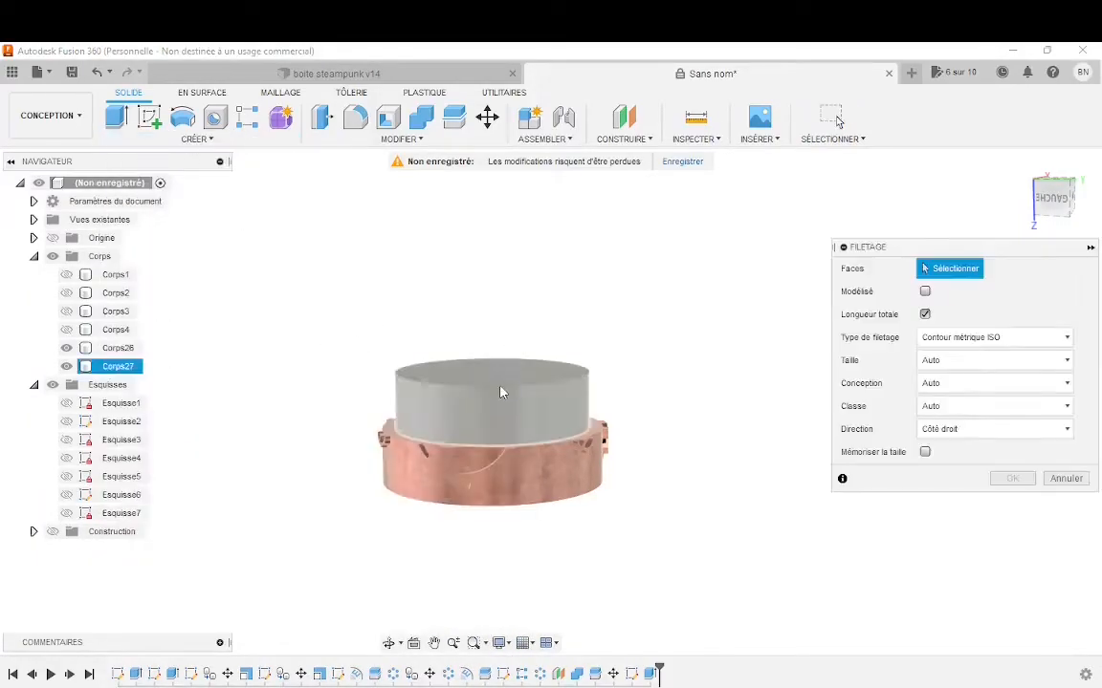
click(504, 385)
click(926, 291)
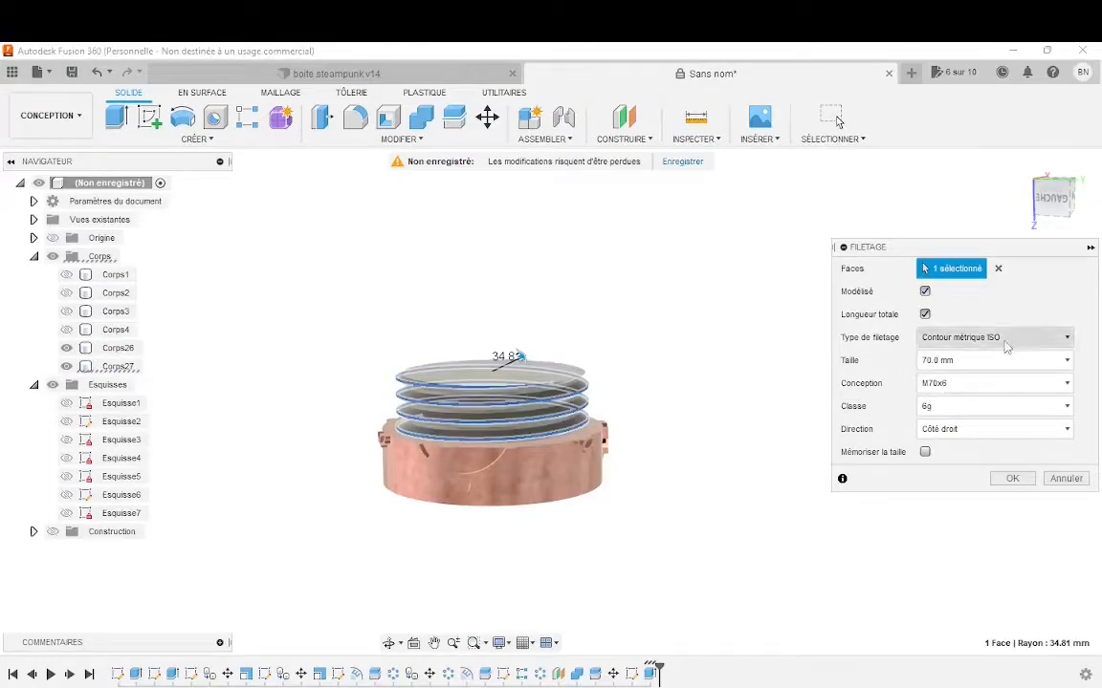
click(995, 362)
click(999, 364)
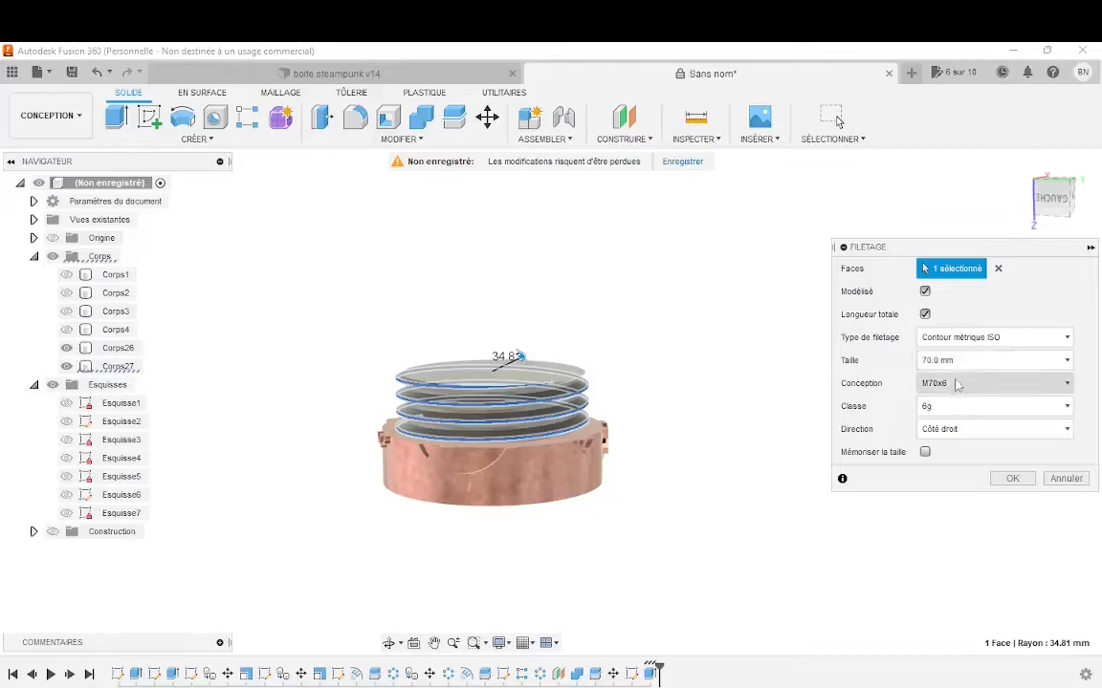
click(959, 383)
click(943, 421)
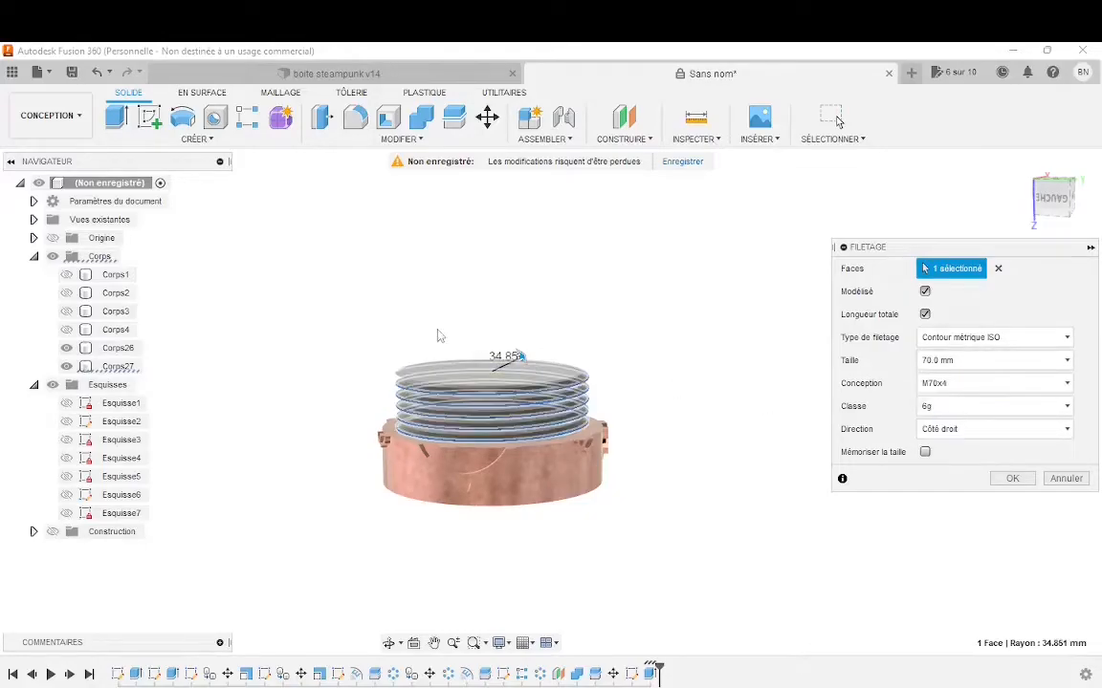
scroll(536, 373, up, 2)
scroll(649, 447, up, 2)
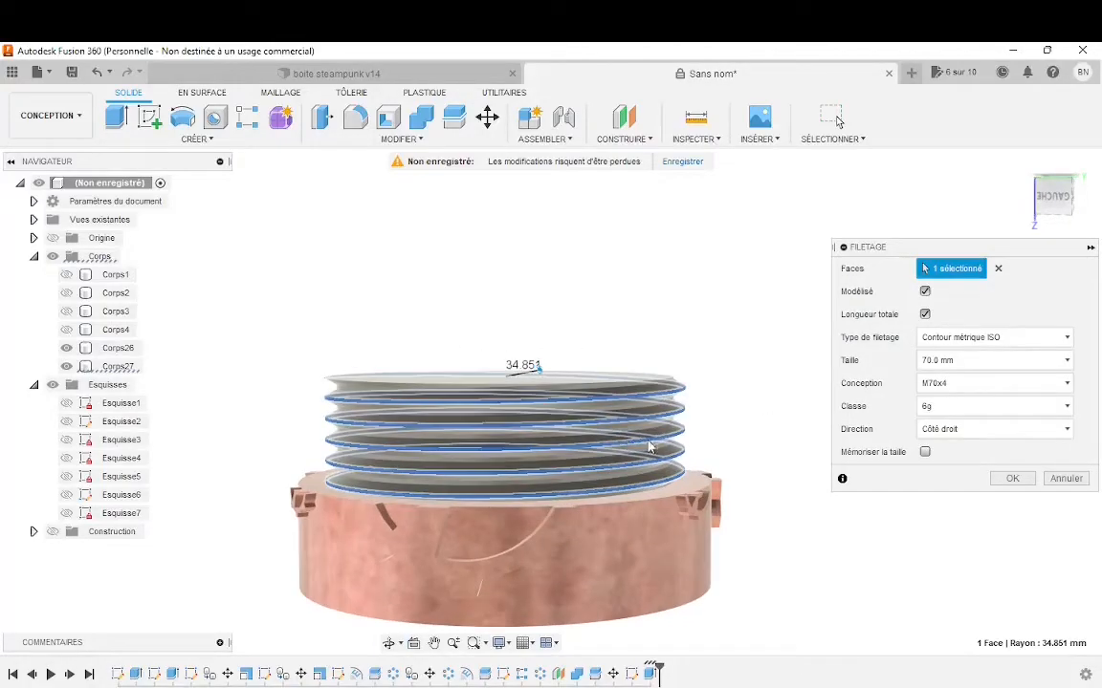
click(1016, 480)
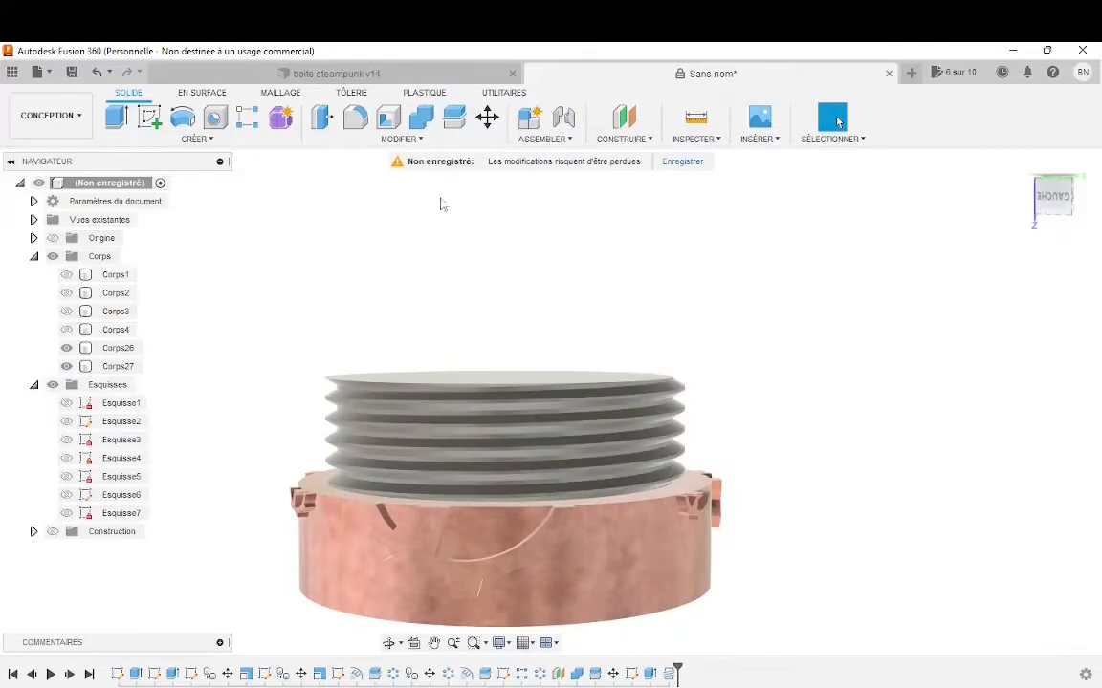
Show the base body Corps1 and delete the lid's move feature from the history to reseat the lid on the base.
shift+middle_drag(540, 292, 546, 393)
scroll(534, 431, down, 5)
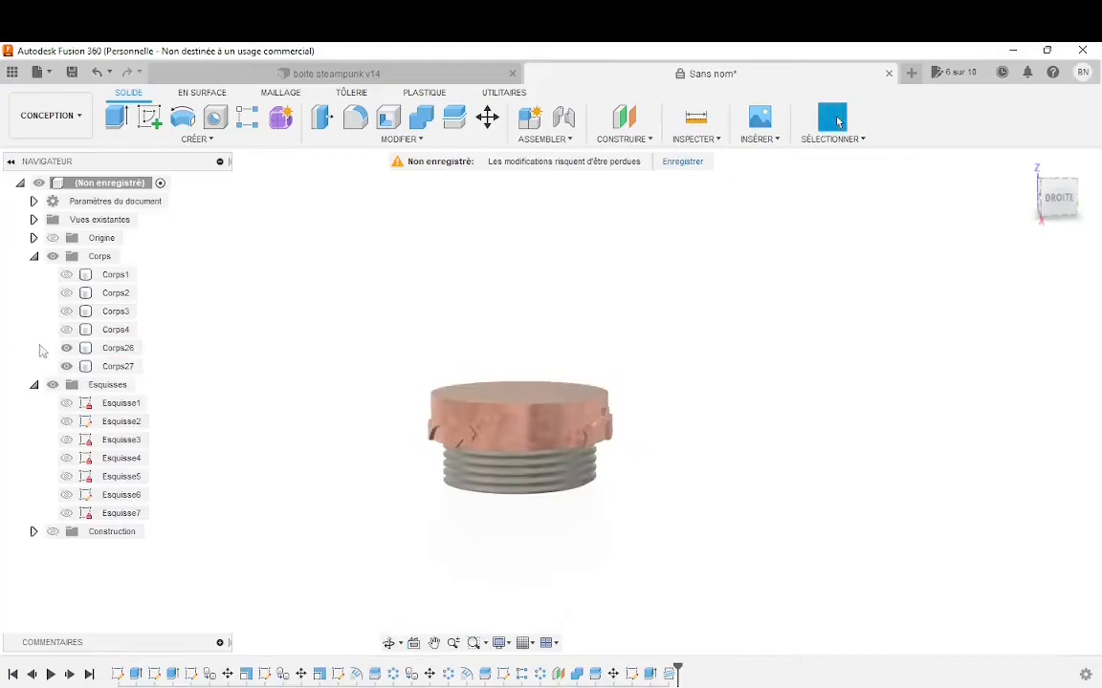
click(66, 275)
scroll(307, 482, down, 3)
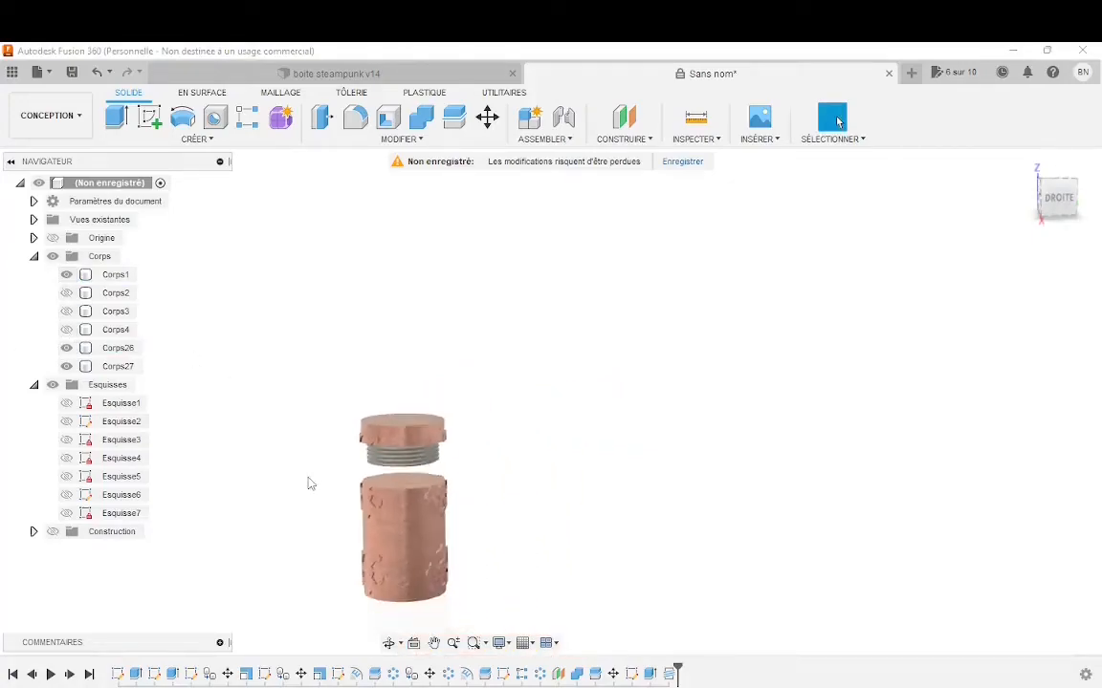
scroll(320, 613, up, 3)
click(617, 674)
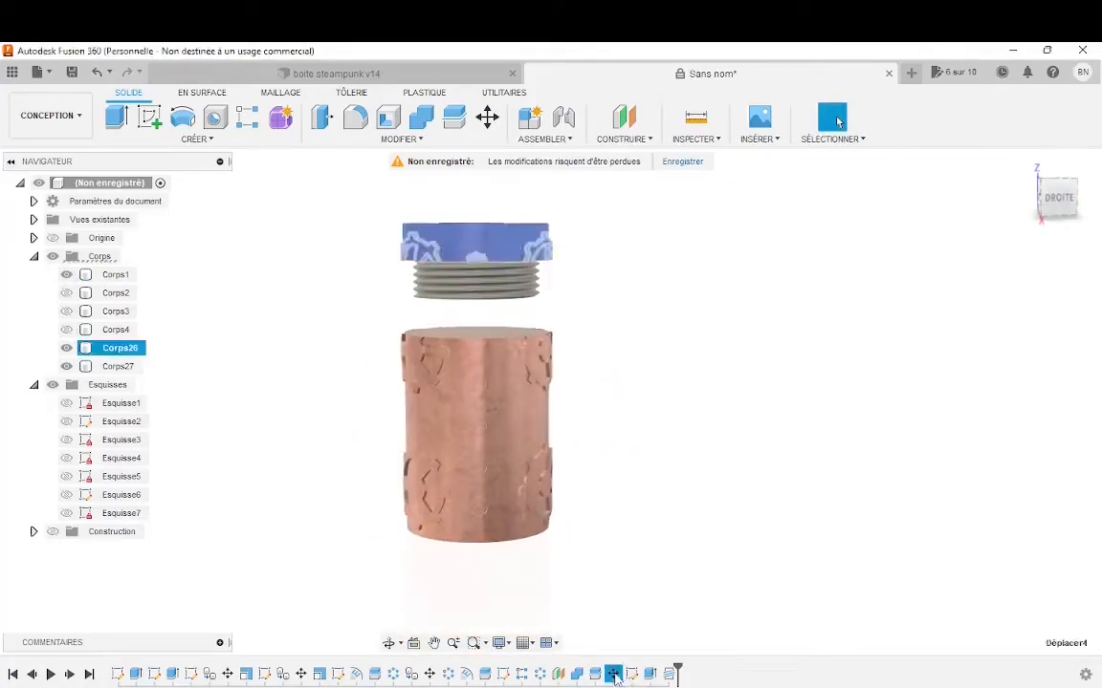
right_click(617, 674)
click(639, 556)
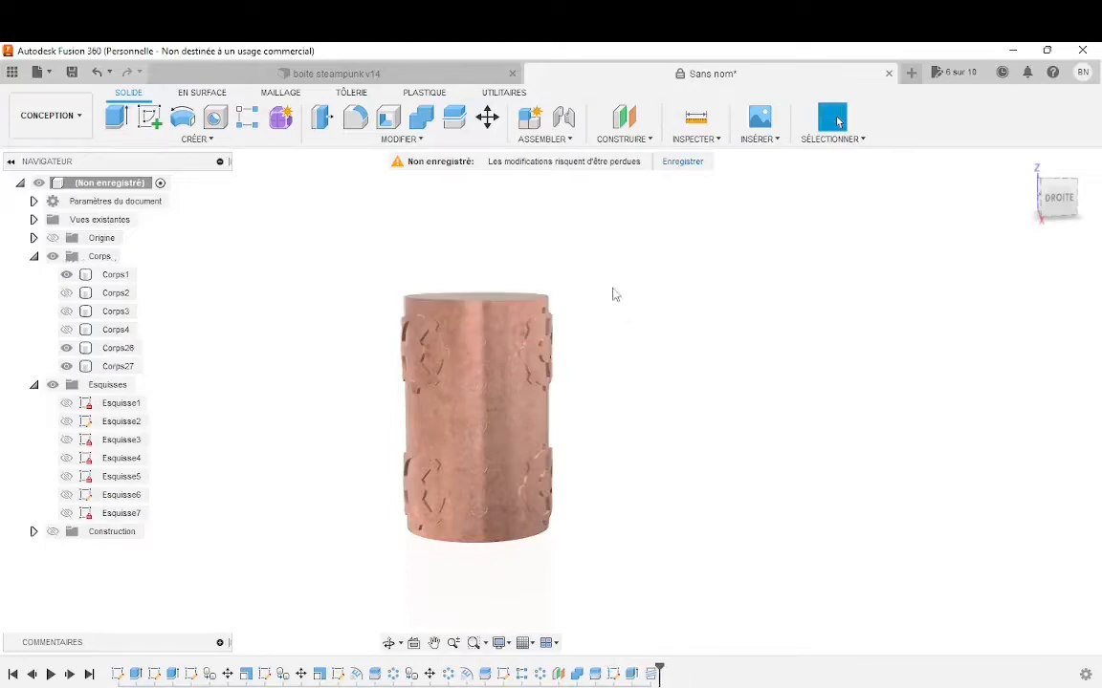
scroll(468, 201, up, 2)
click(420, 116)
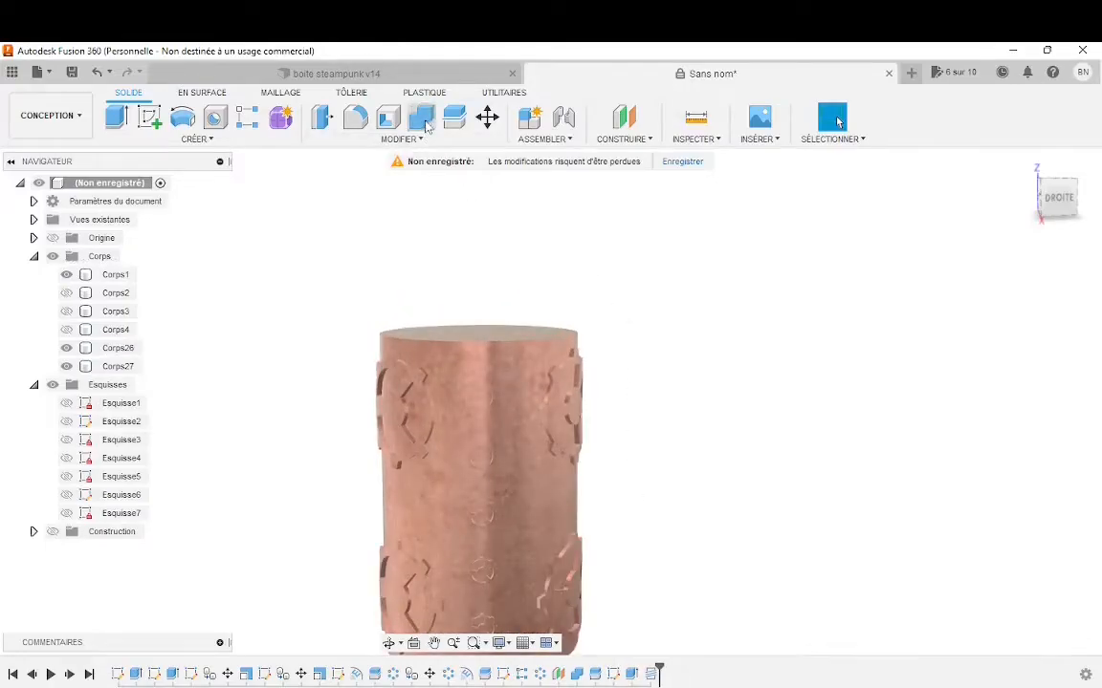
click(494, 345)
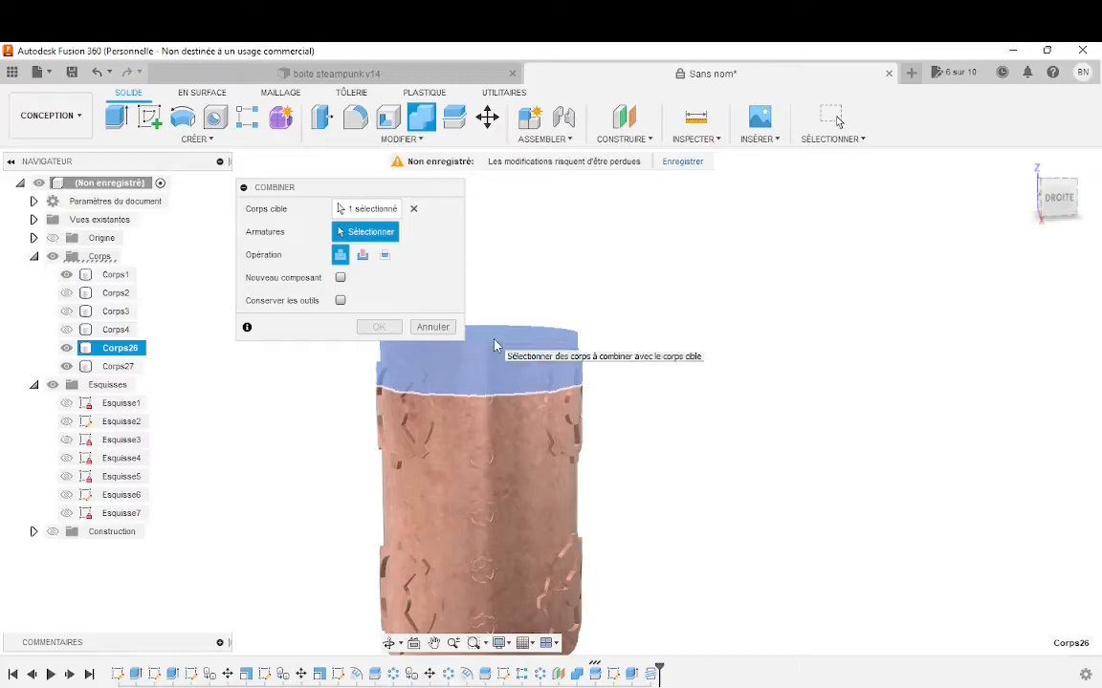
click(432, 327)
Combine the base with the lid as the tool body using the Cut operation, keeping the tools.
click(421, 117)
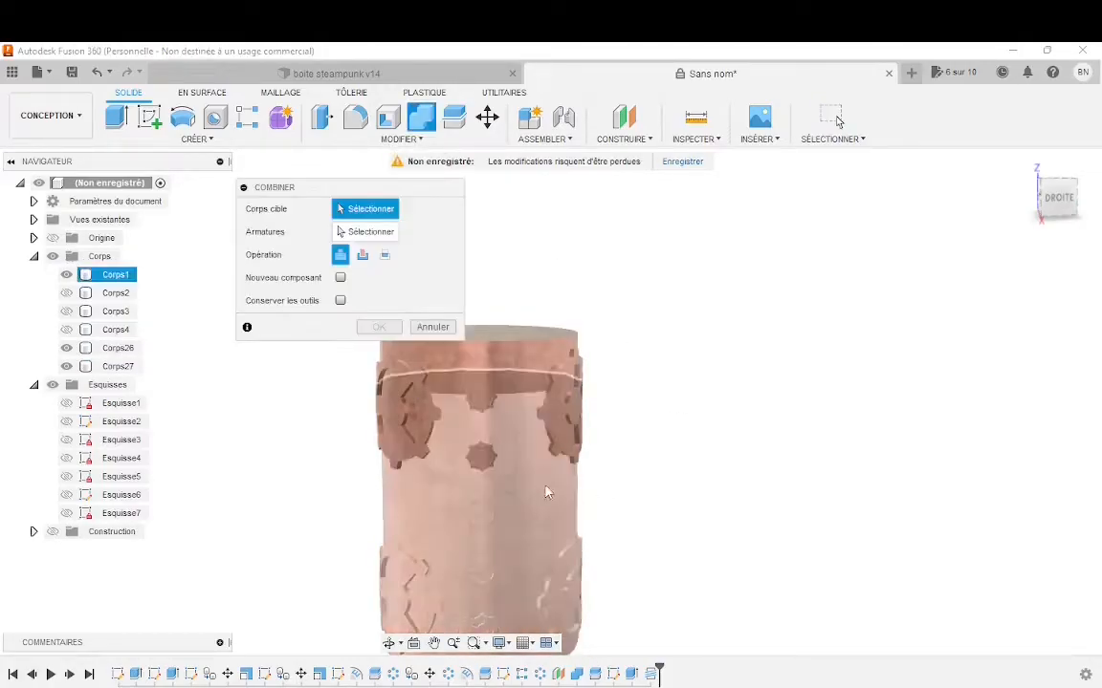
click(474, 434)
click(533, 360)
click(384, 255)
click(363, 255)
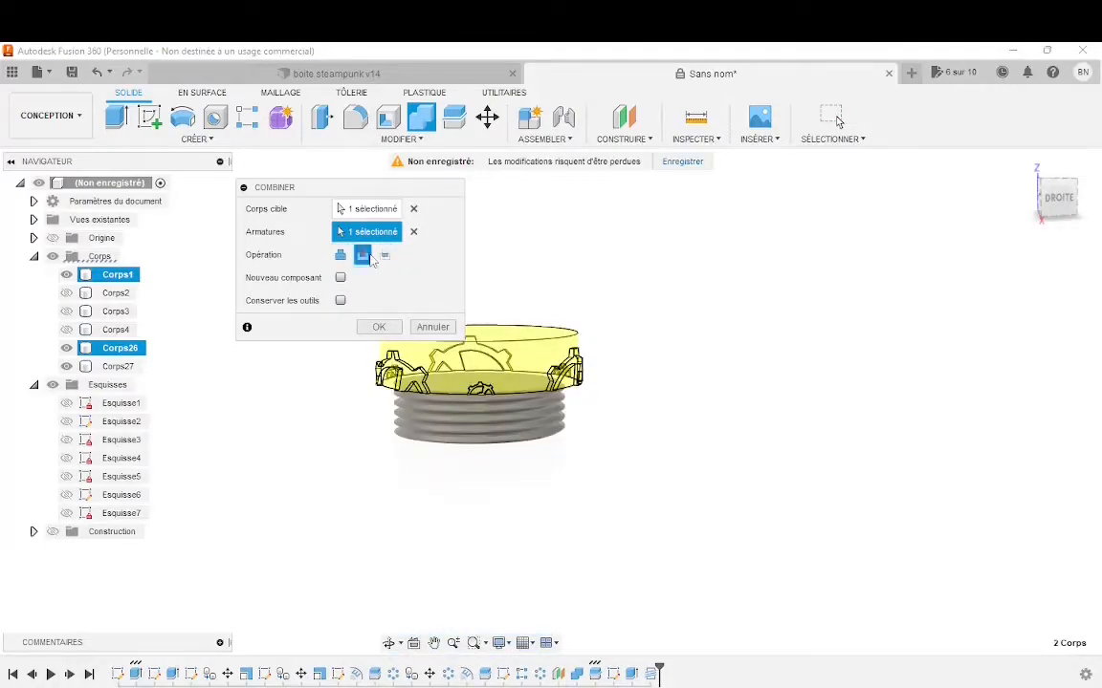
click(341, 301)
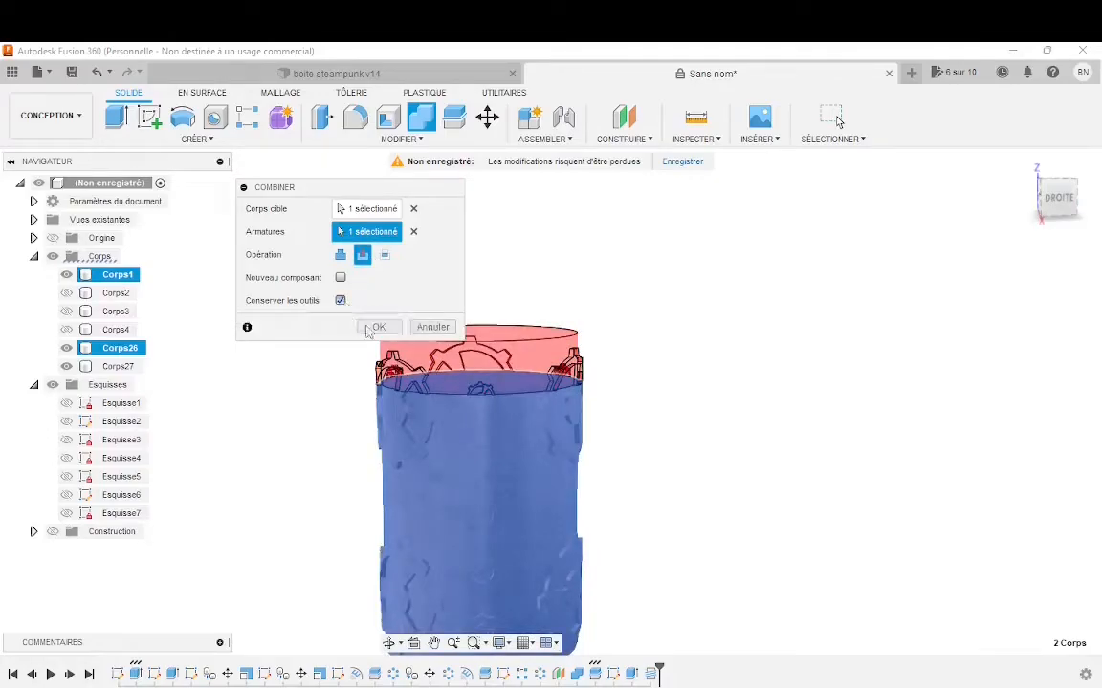
click(394, 330)
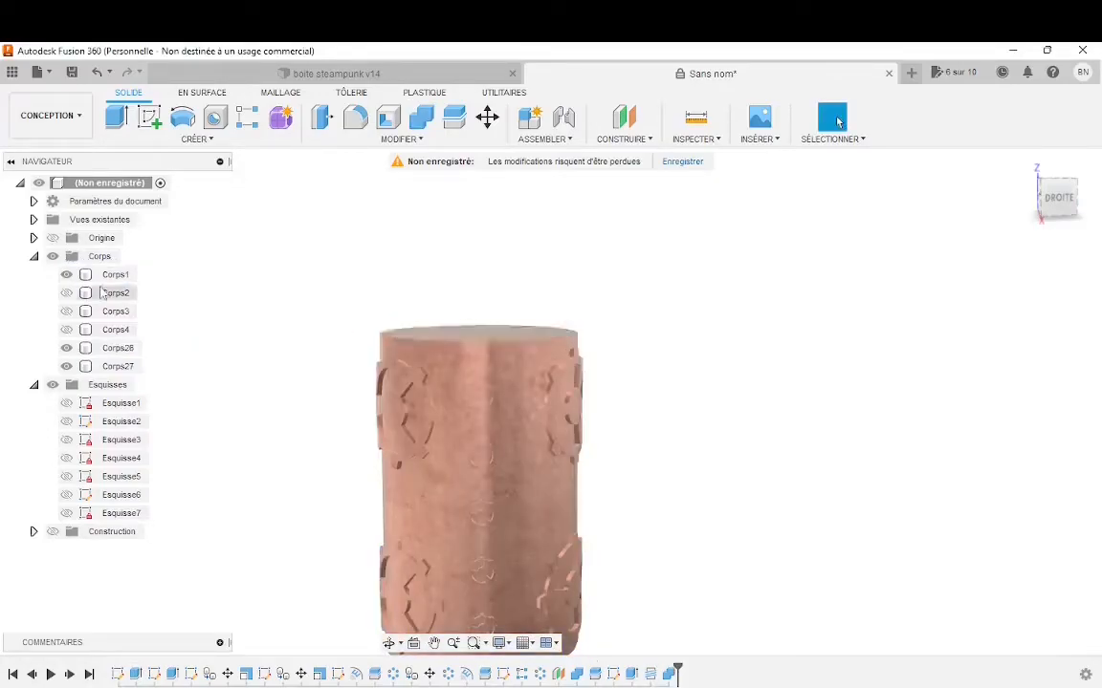
Toggle the visibility of the lid, threaded plug and base bodies to examine the cut at the base's top.
click(66, 348)
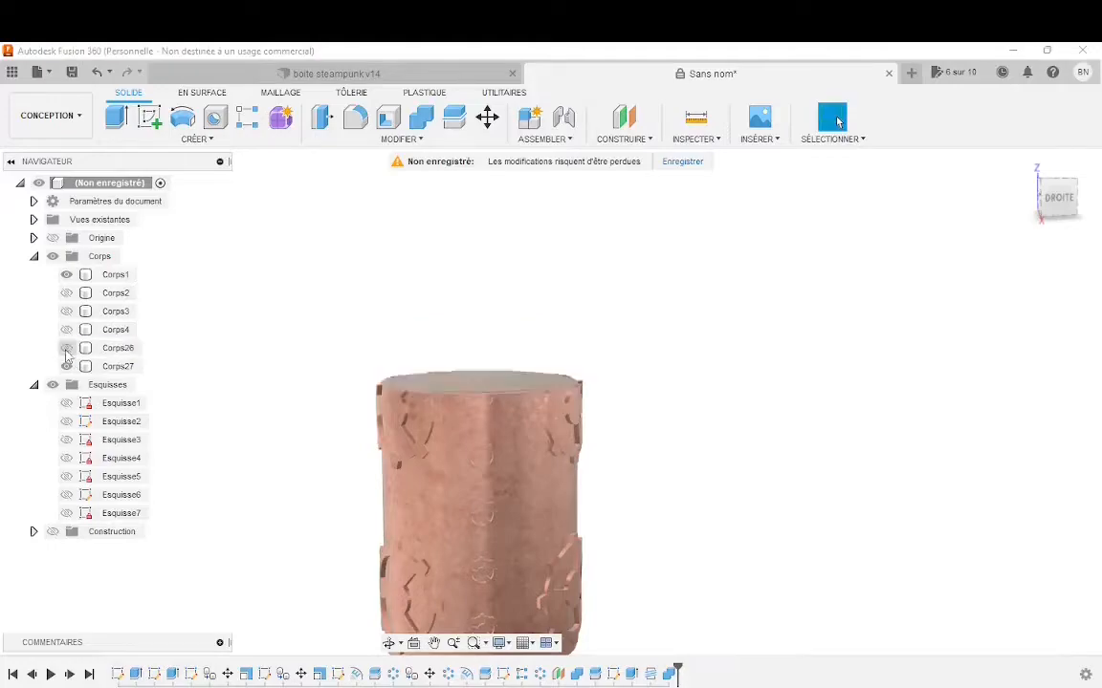
click(66, 348)
shift+middle_drag(244, 423, 324, 409)
click(69, 367)
click(69, 367)
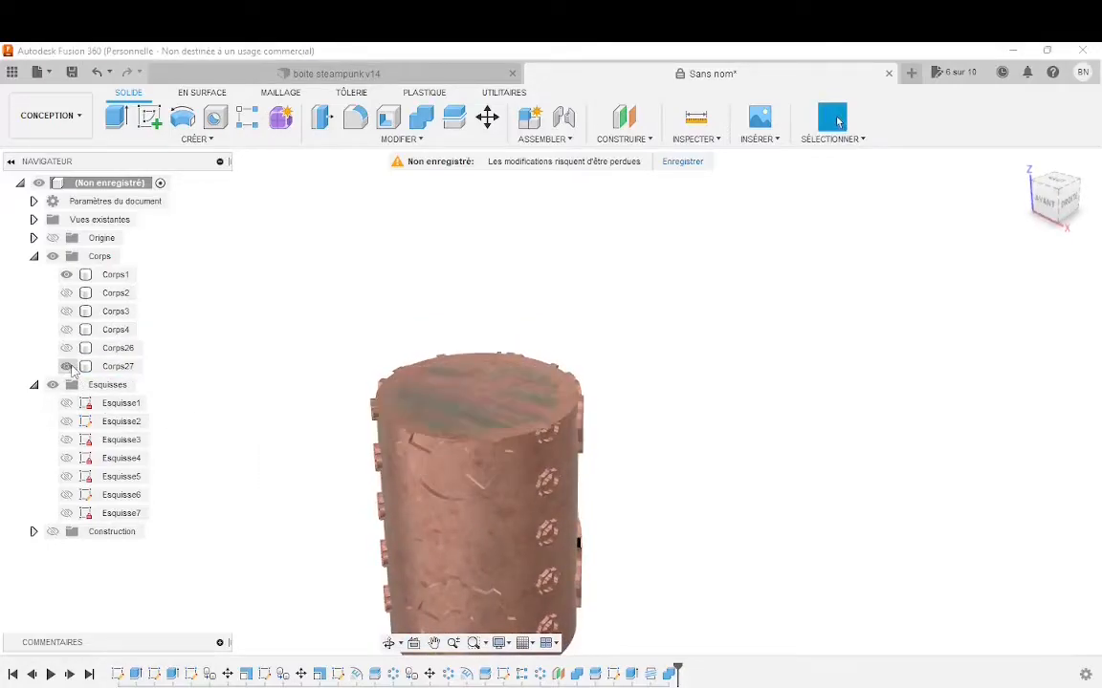
click(66, 349)
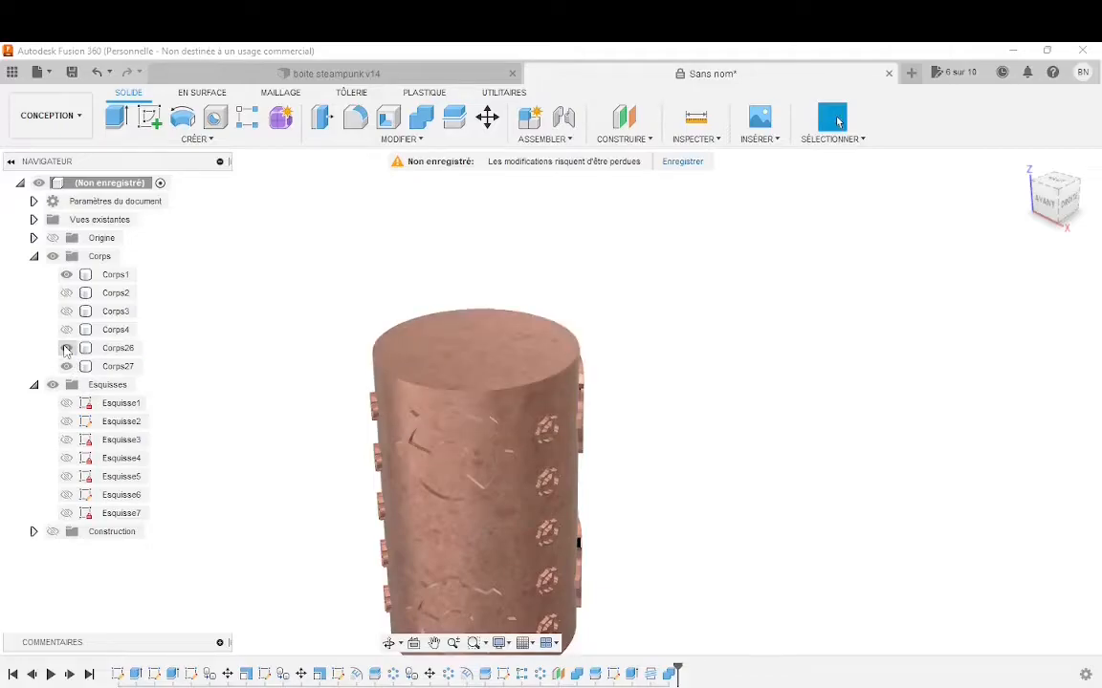
click(66, 274)
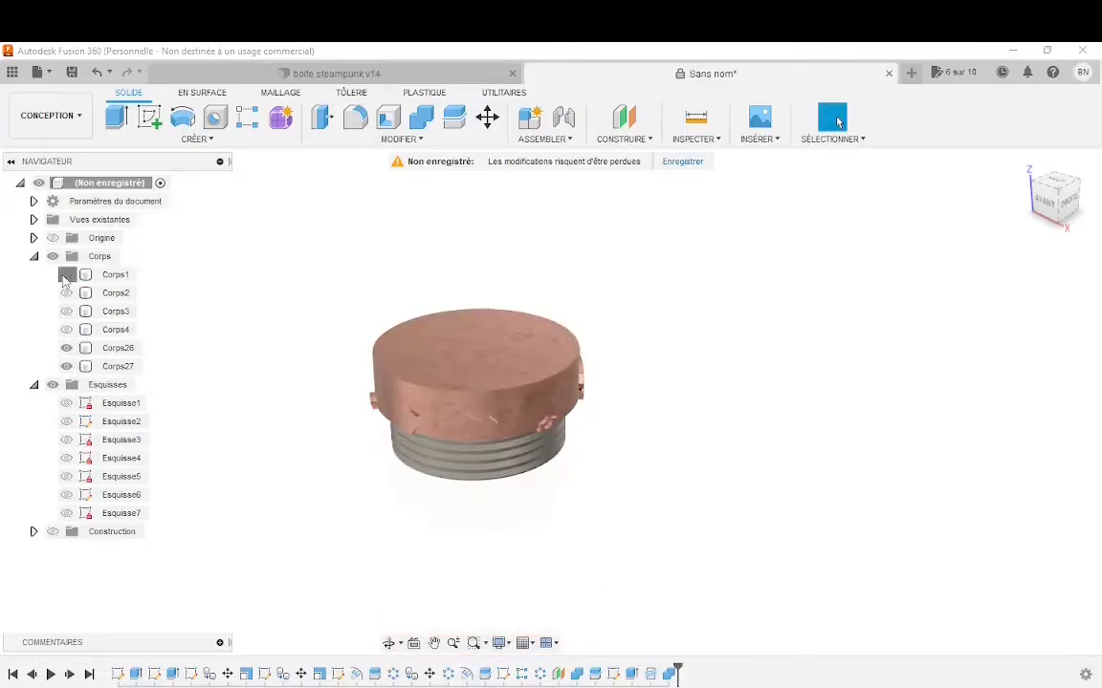
click(66, 275)
click(66, 349)
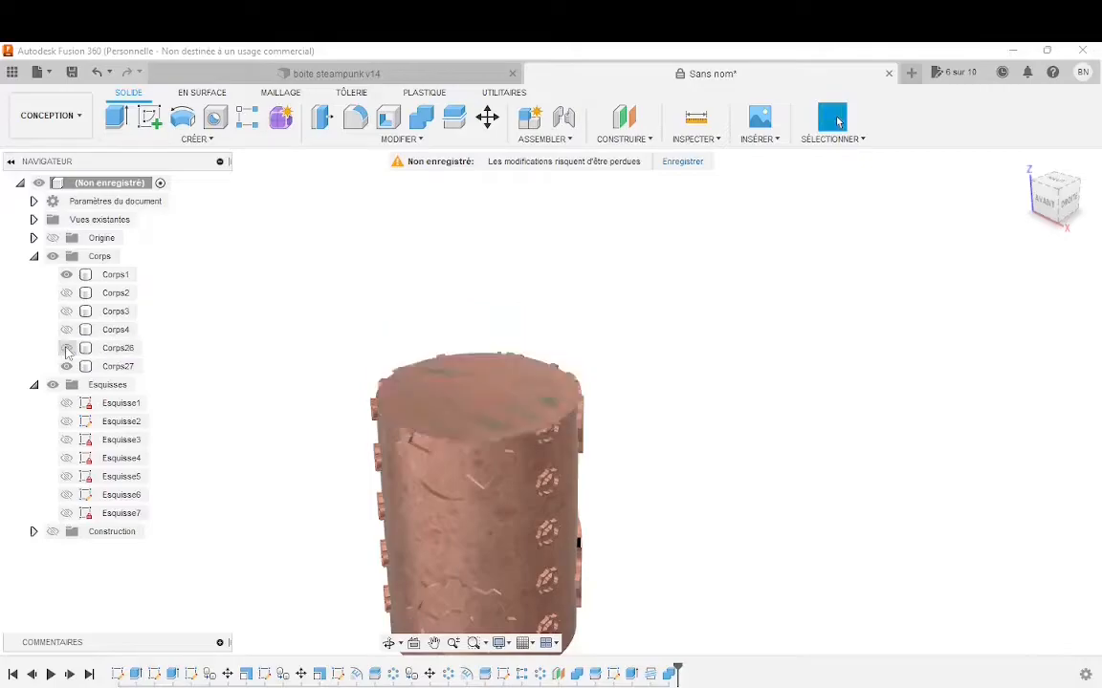
click(66, 348)
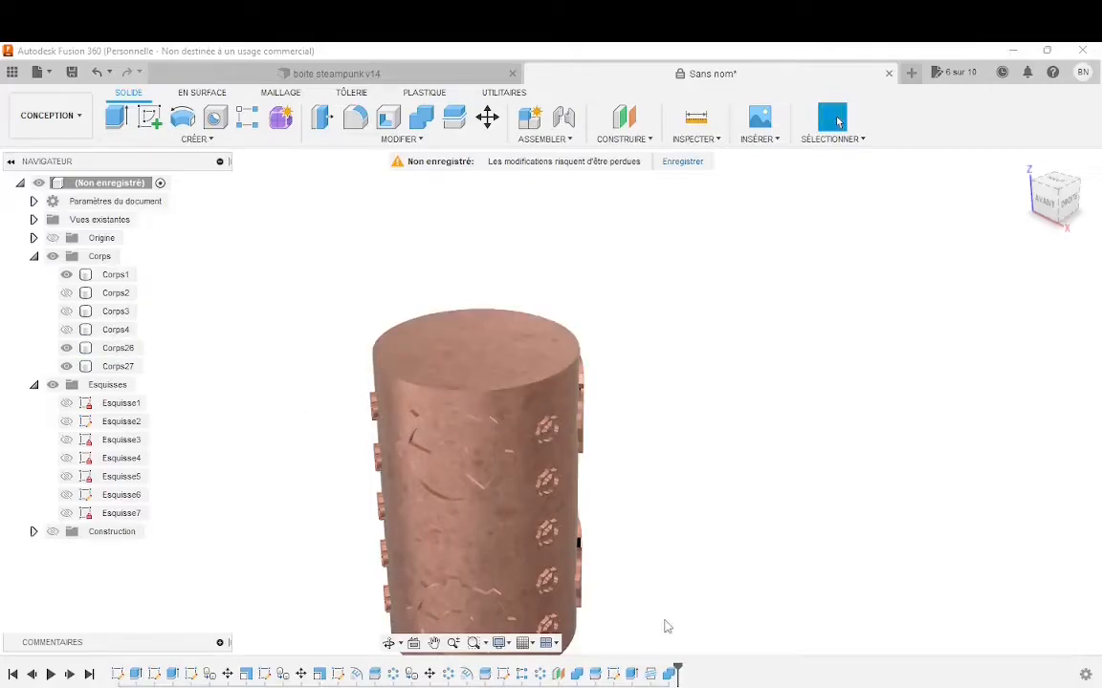
Delete the Combine cut between the base and the lid from the history.
click(676, 675)
right_click(676, 675)
click(720, 556)
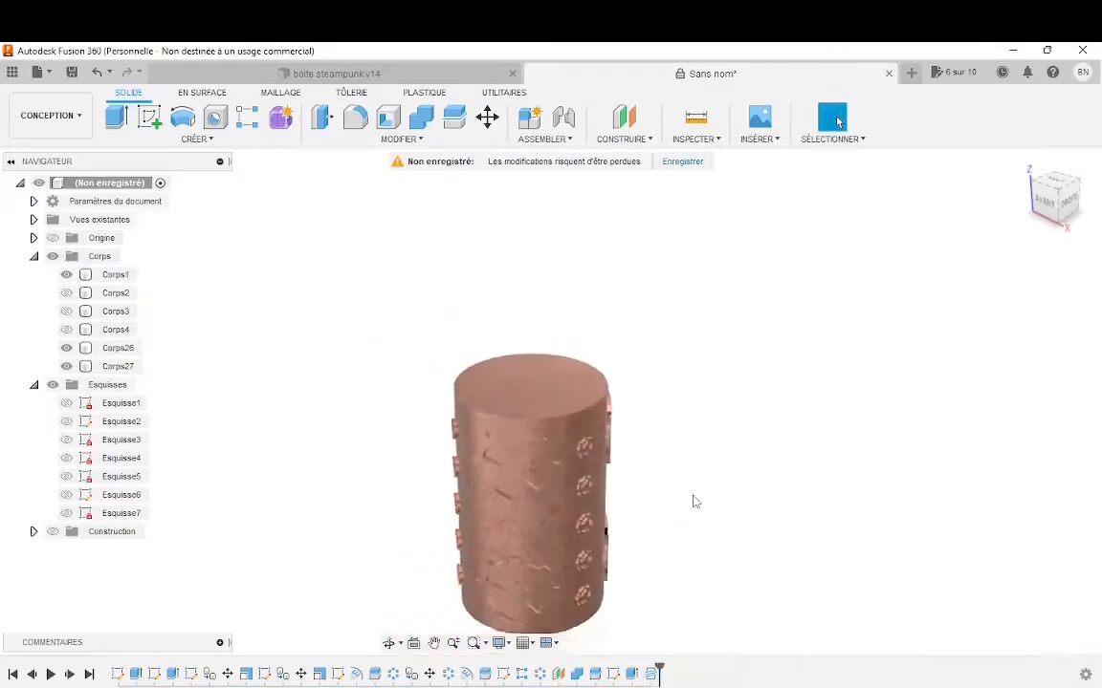
click(454, 117)
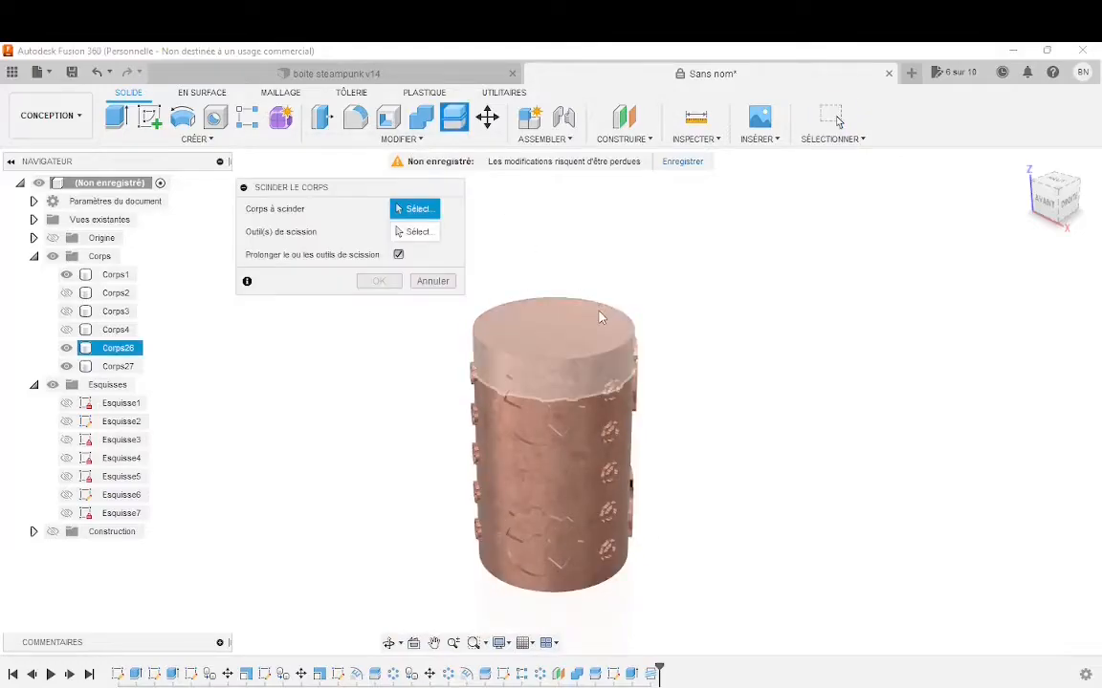
click(432, 280)
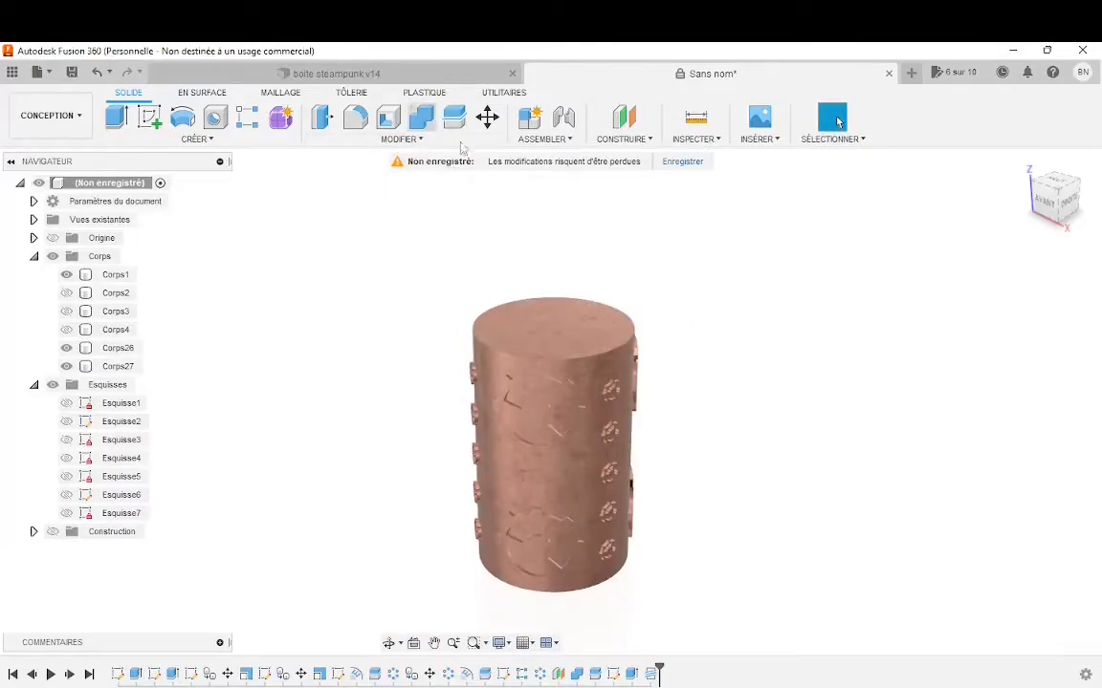
click(421, 117)
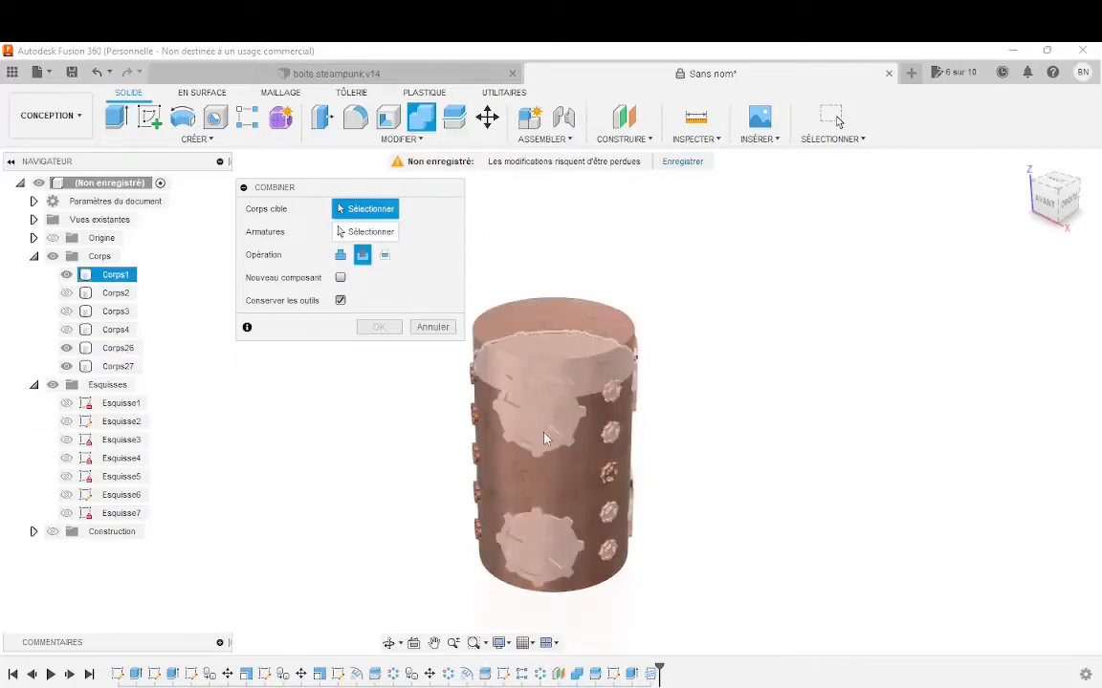
click(514, 434)
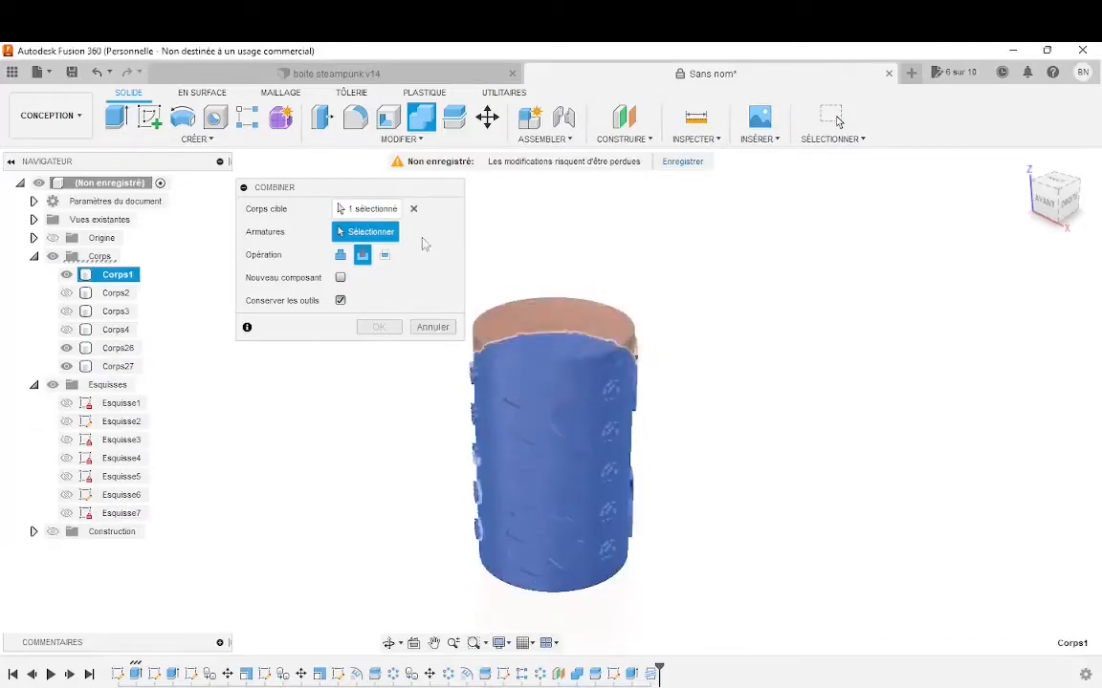
click(583, 334)
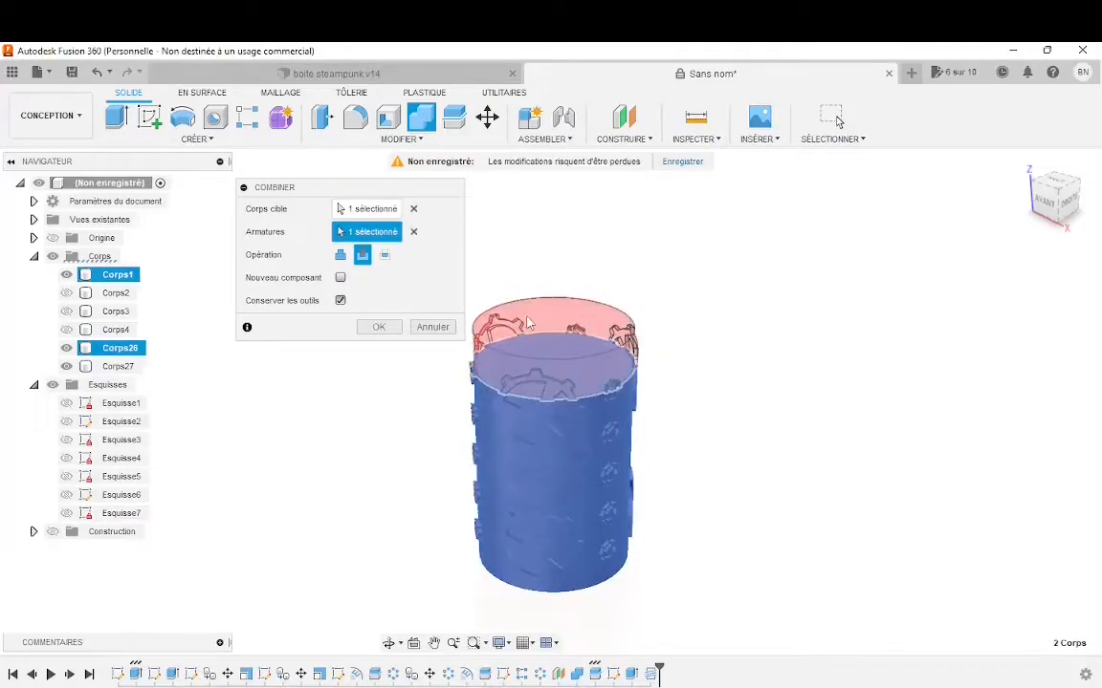
shift+middle_drag(546, 352, 577, 348)
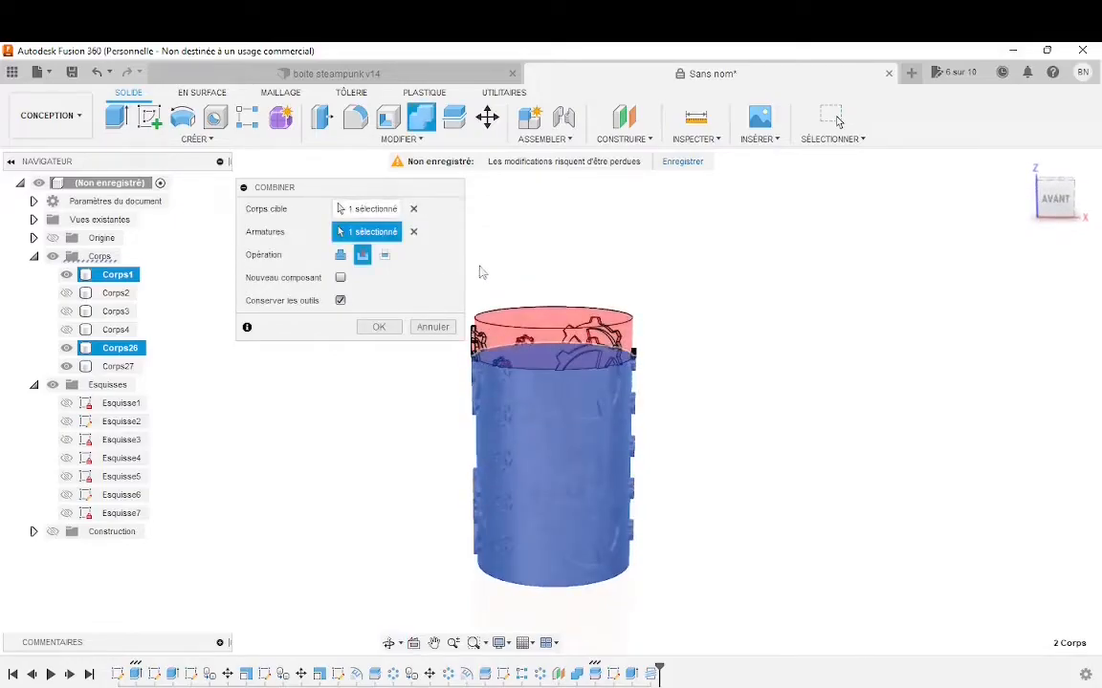
click(433, 327)
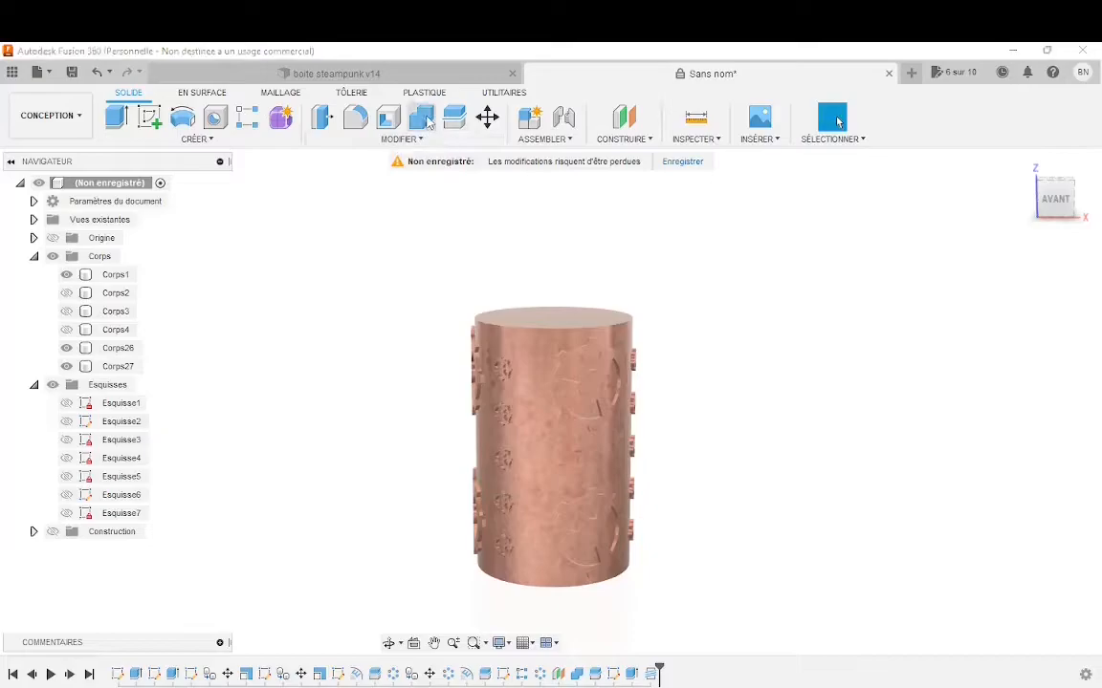
Combine the lid body Corps26 with the threaded plug Corps27 using the Join operation, keeping the tools.
click(421, 117)
click(109, 354)
click(111, 367)
click(340, 258)
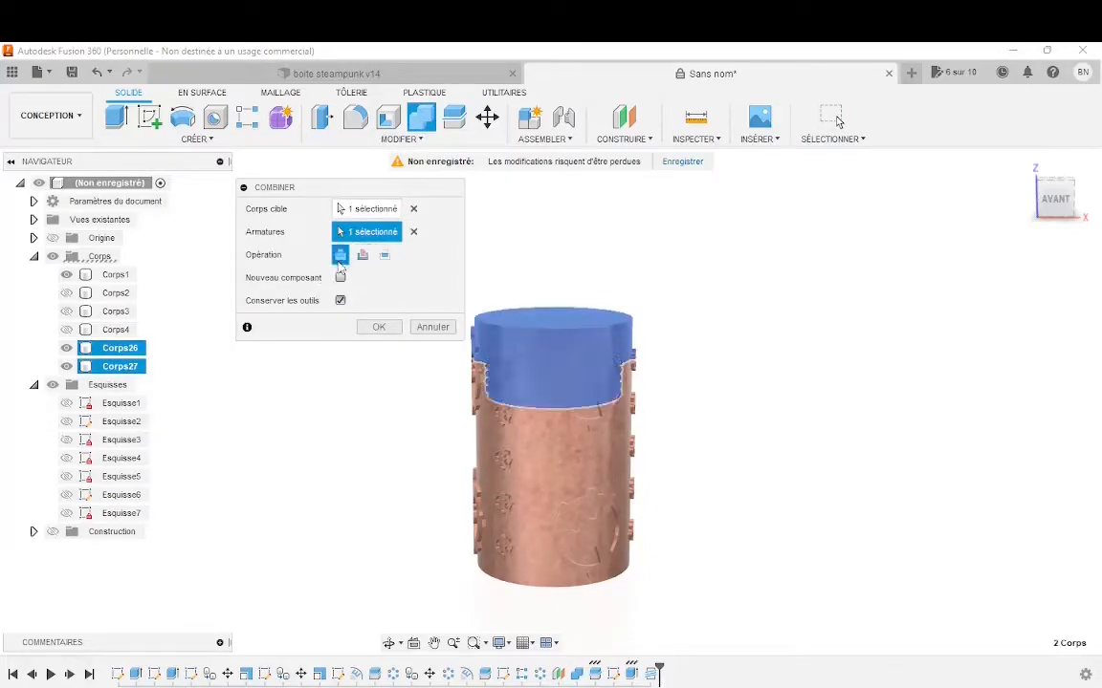
click(379, 328)
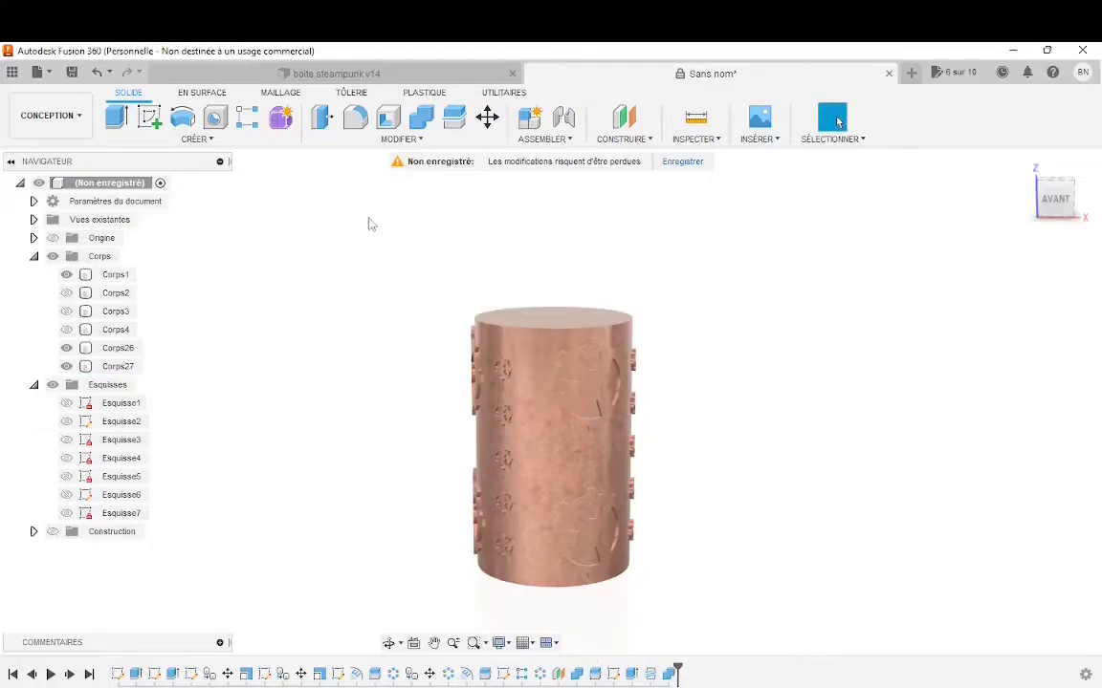
click(420, 116)
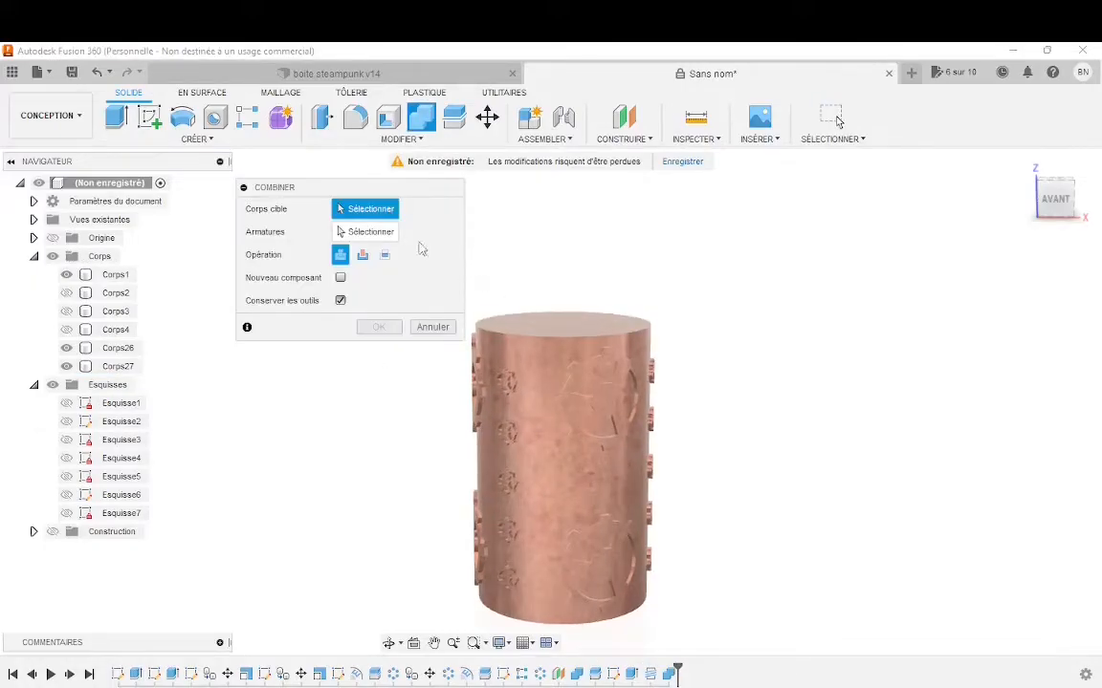
click(527, 331)
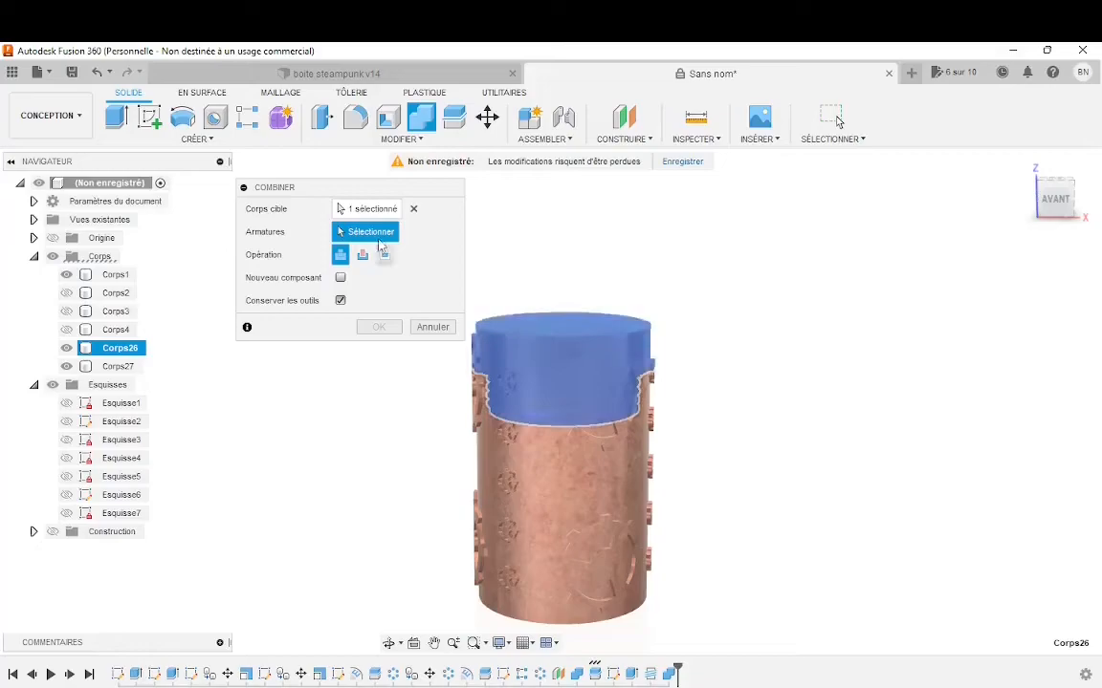
click(441, 329)
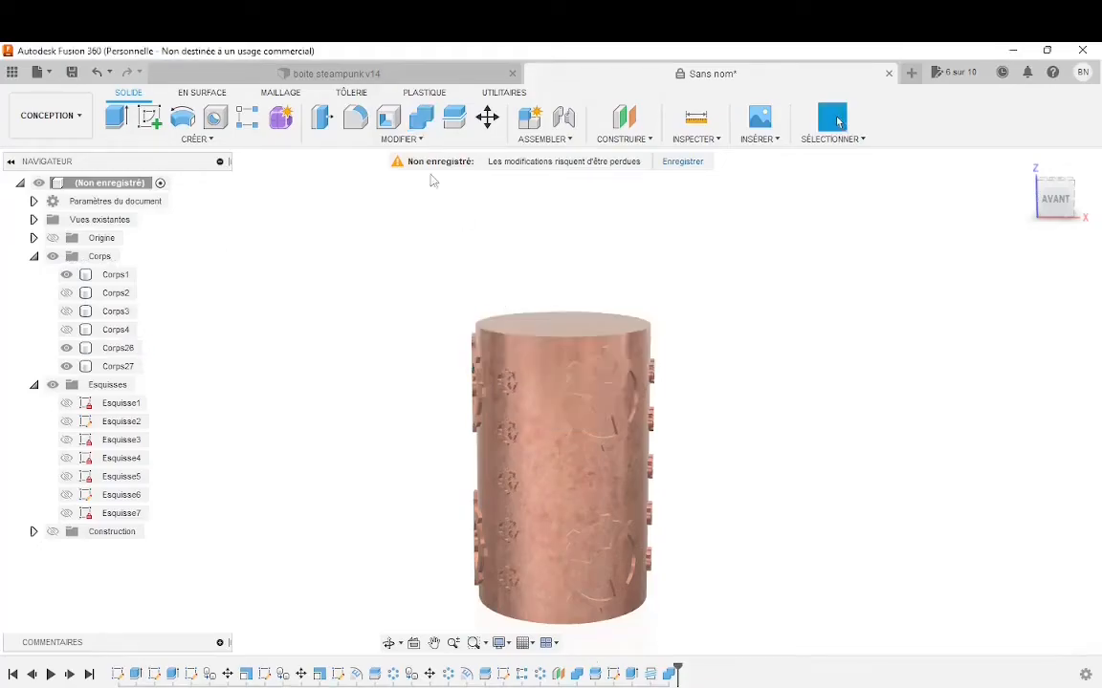
Combine the base body Corps1 with the joined lid Corps26 as the tool using the Cut operation, keeping the tools.
click(420, 118)
click(469, 432)
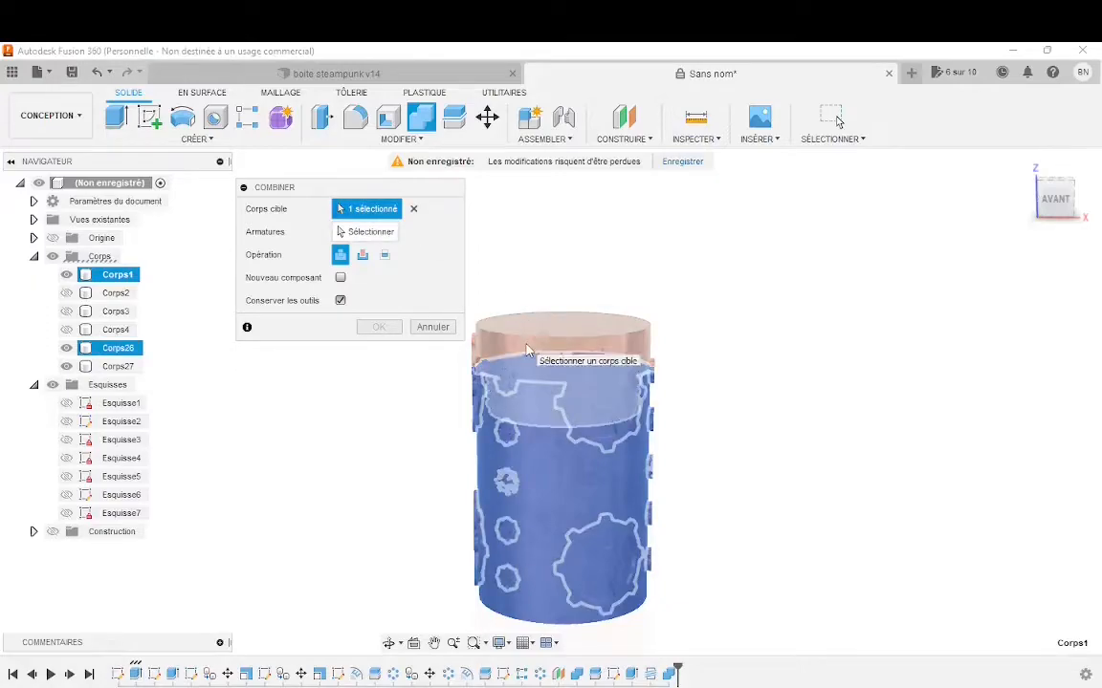
click(368, 231)
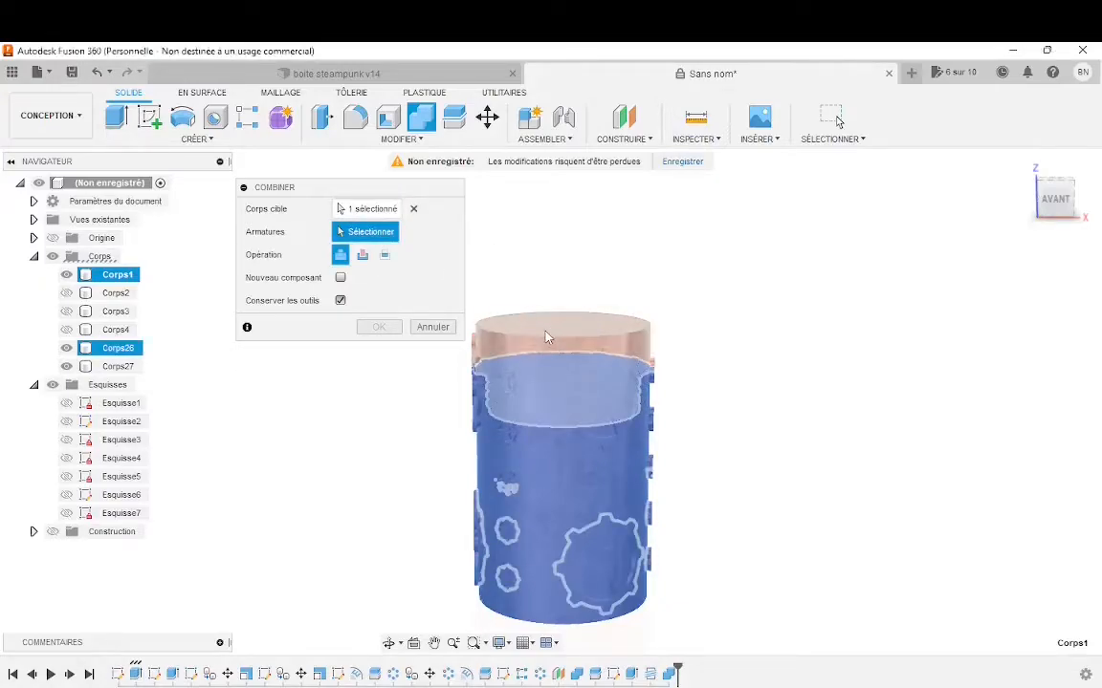
click(547, 336)
click(362, 255)
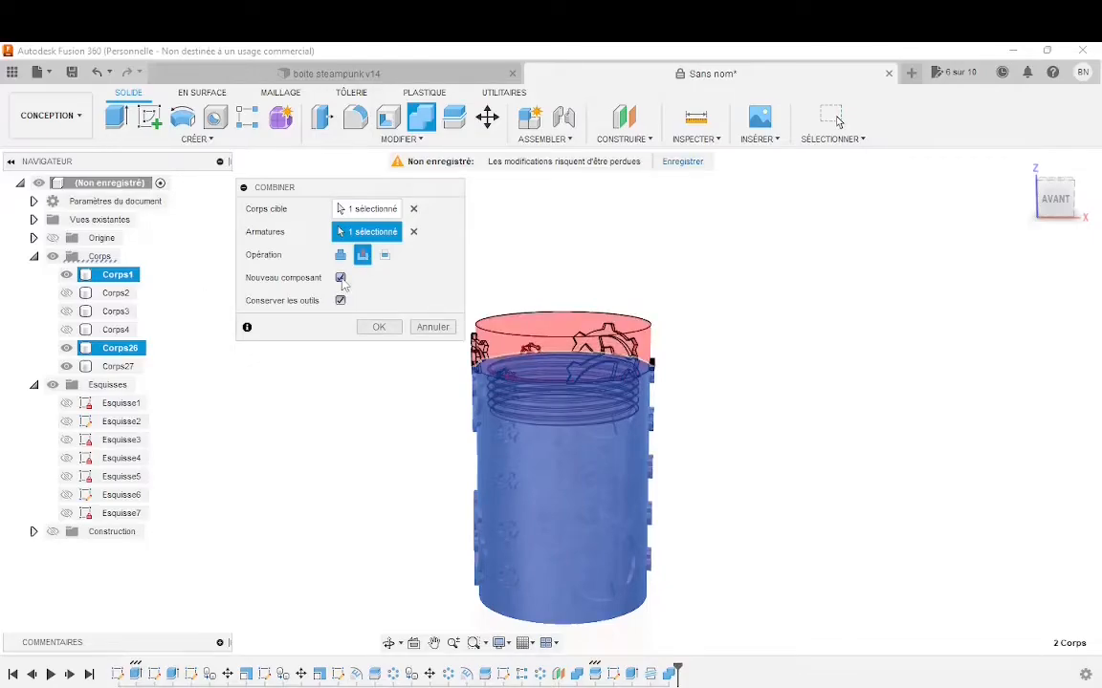
click(379, 328)
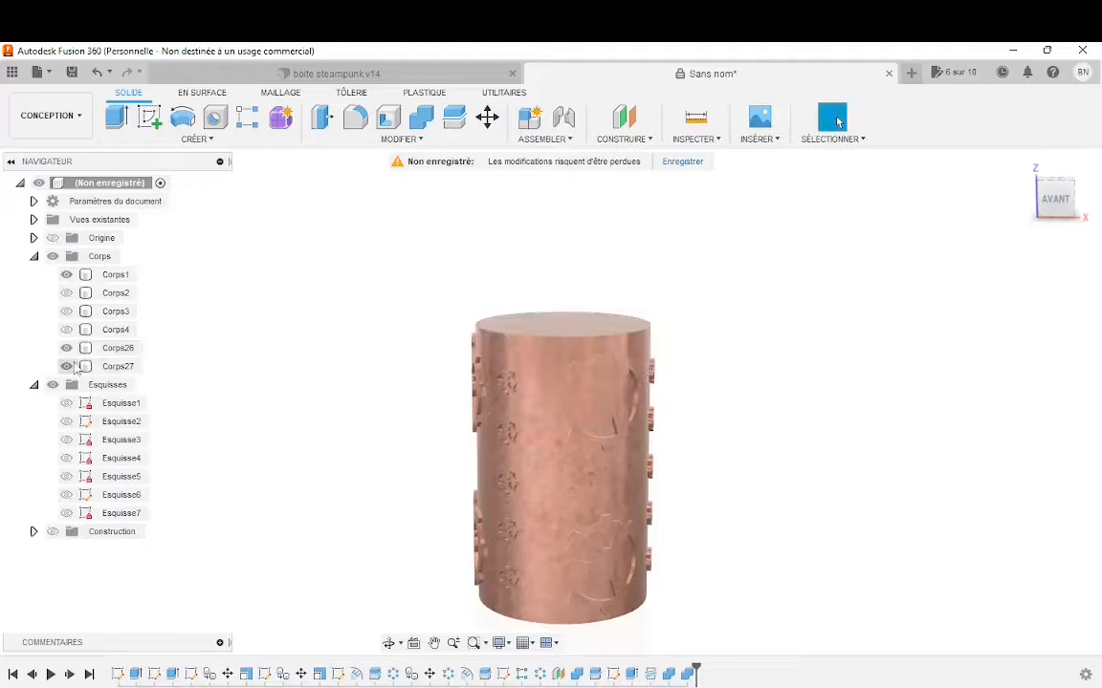
Toggle the visibility of the base and lid bodies to examine the lid's thread and the threaded opening in the base.
click(67, 274)
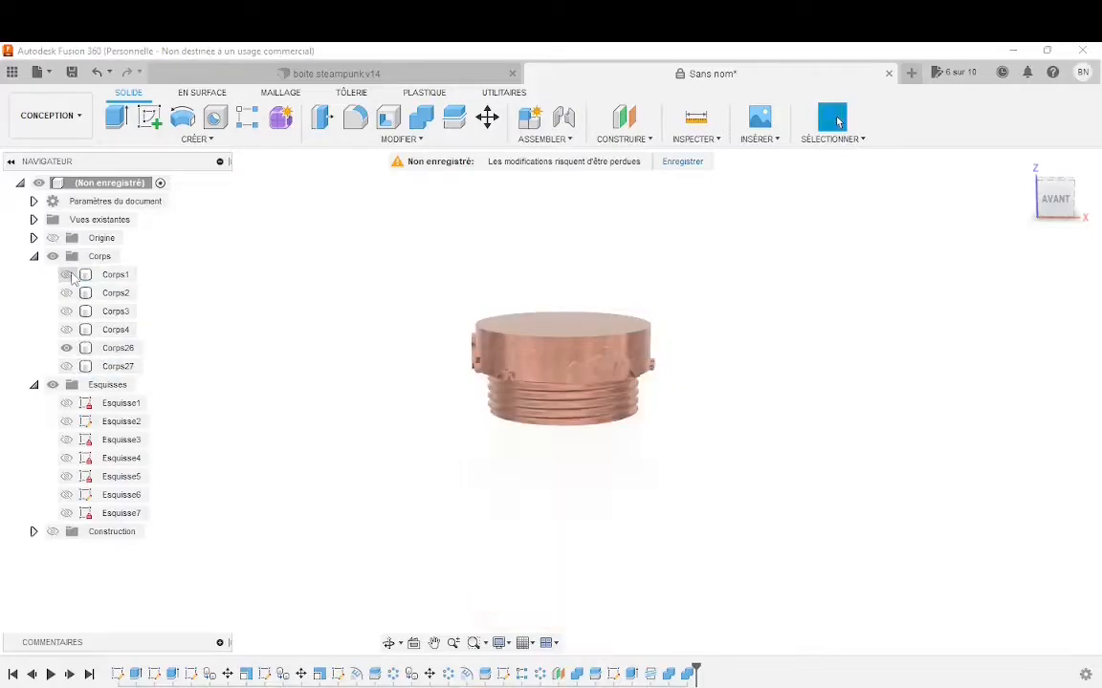
click(68, 275)
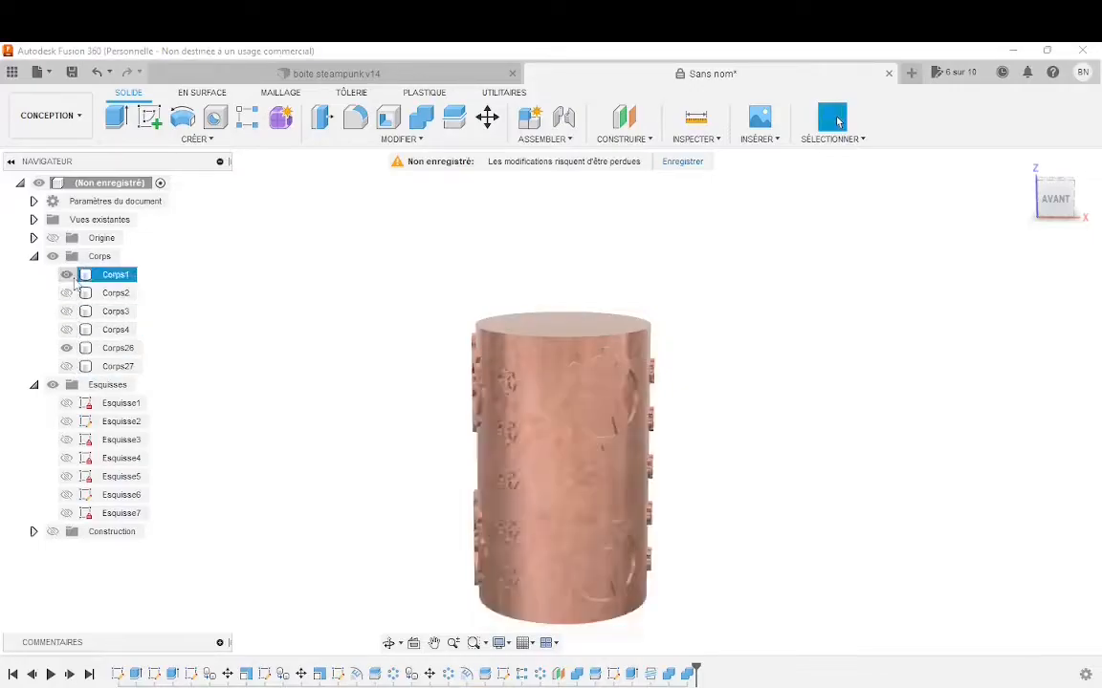
click(68, 349)
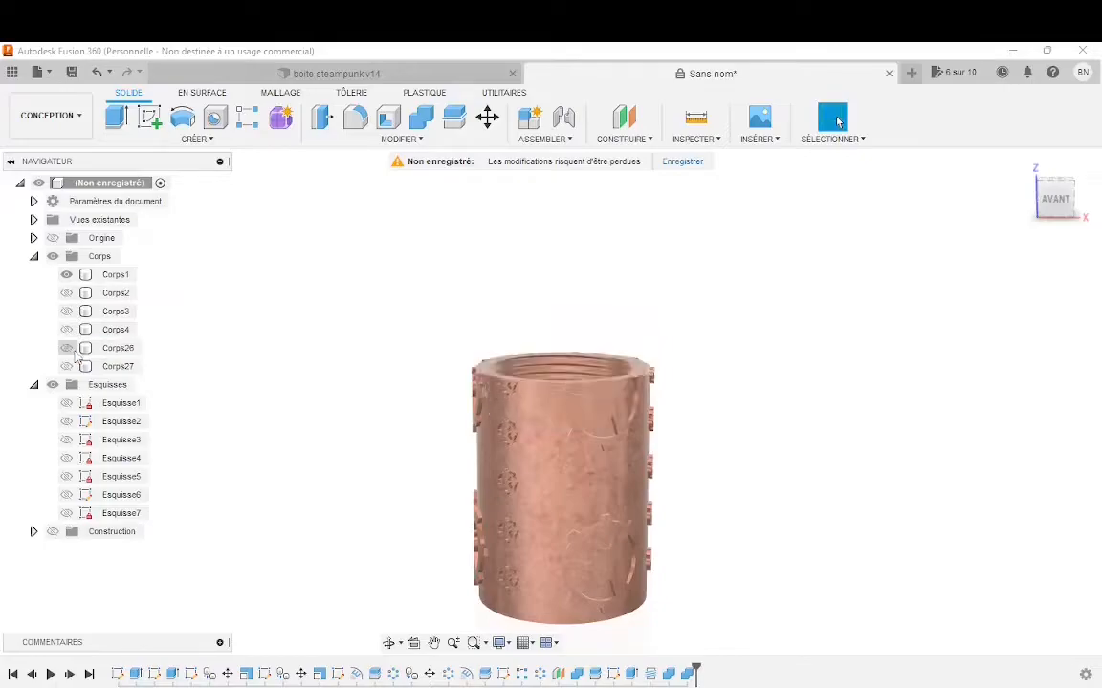
click(67, 348)
shift+middle_drag(220, 364, 320, 414)
scroll(322, 430, down, 3)
scroll(416, 519, up, 1)
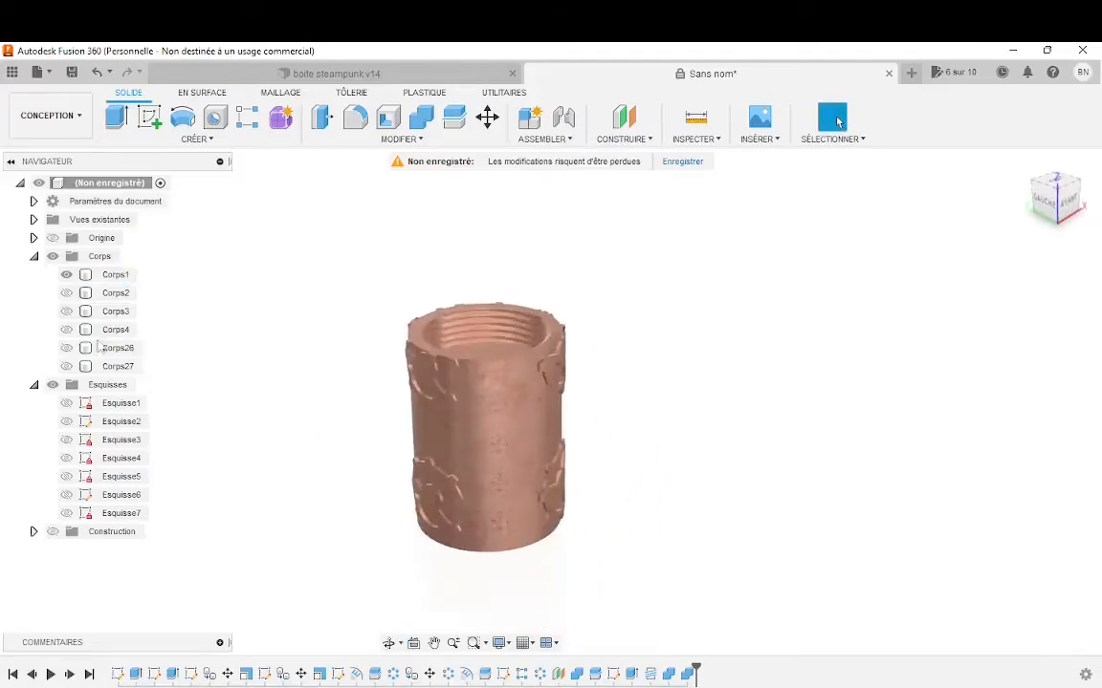
Try to delete the separate threaded plug body Corps27 and show the lid body Corps26 again.
click(67, 367)
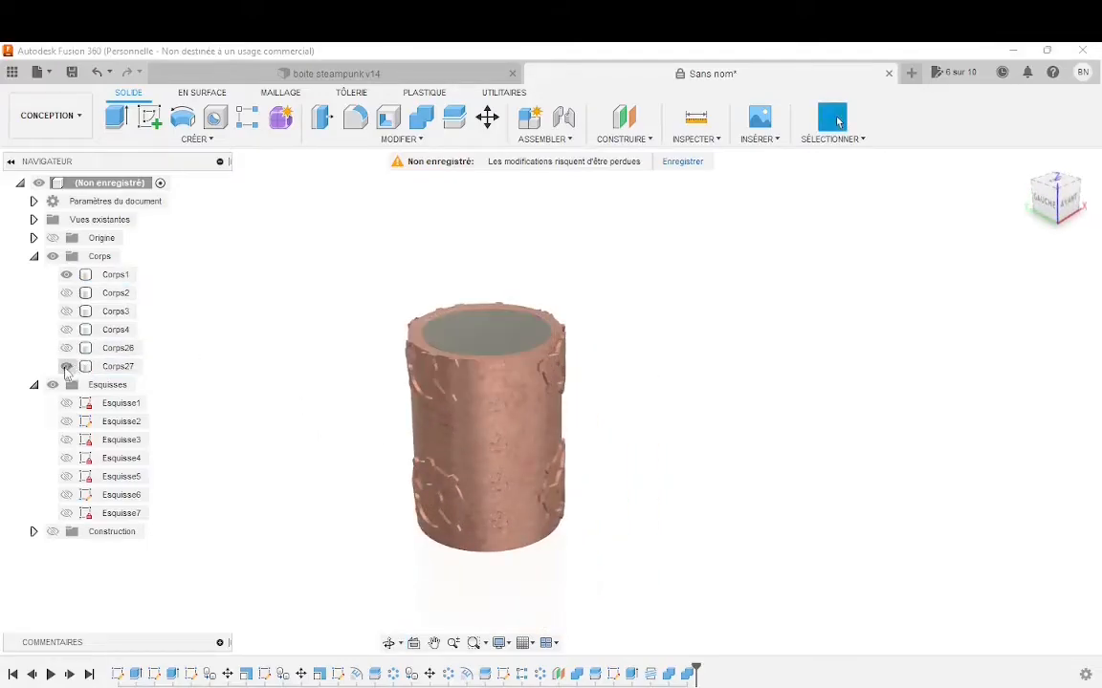
click(117, 366)
right_click(113, 367)
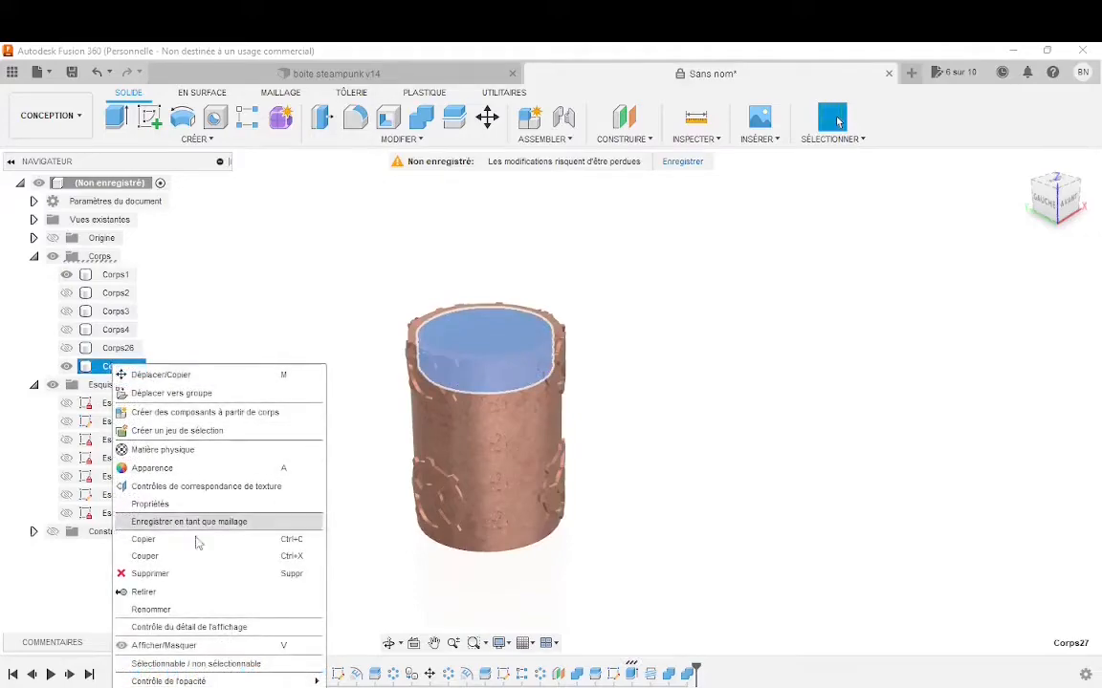
click(173, 573)
click(436, 403)
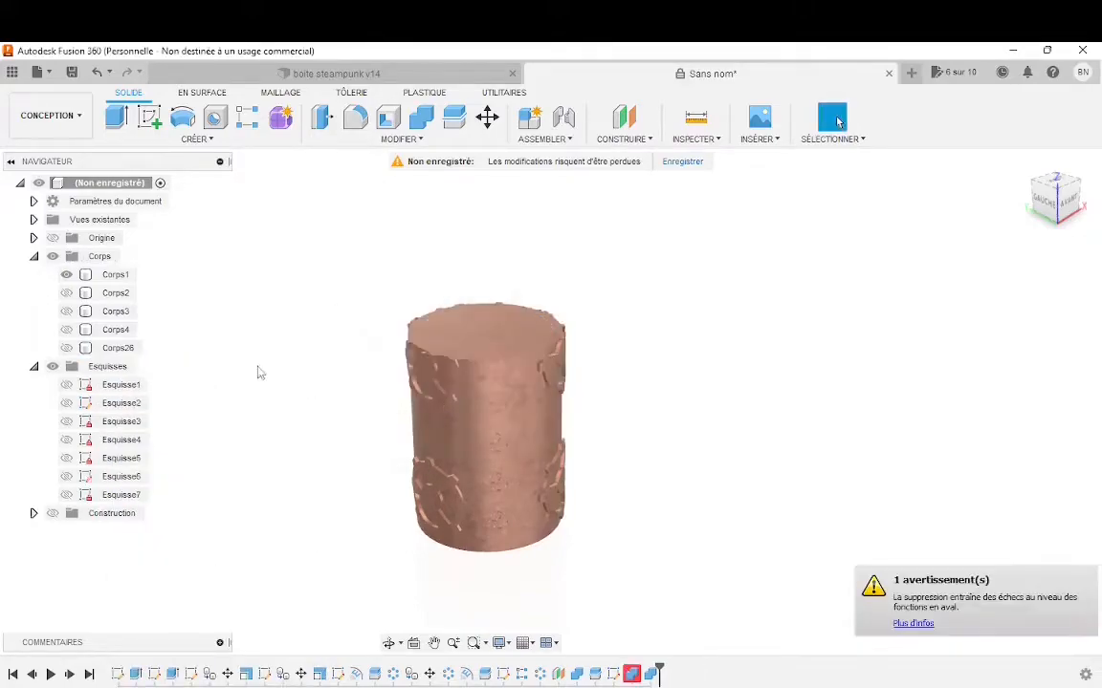
click(67, 348)
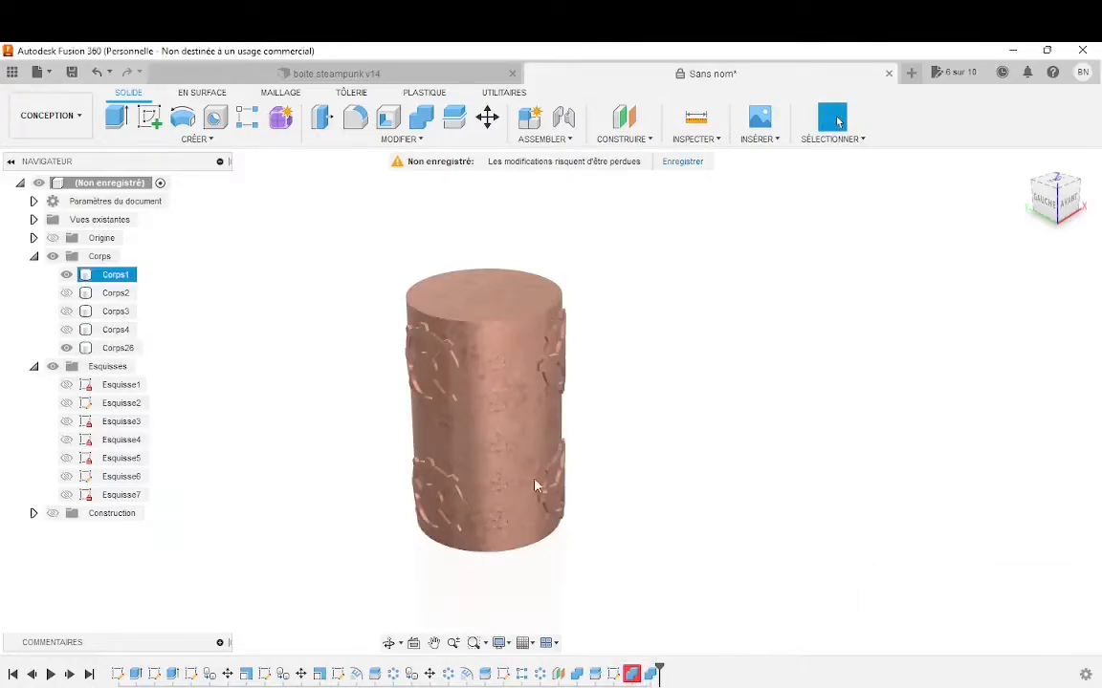
Undo the deletion of the threaded plug body and the visibility changes made around it.
click(98, 75)
click(99, 77)
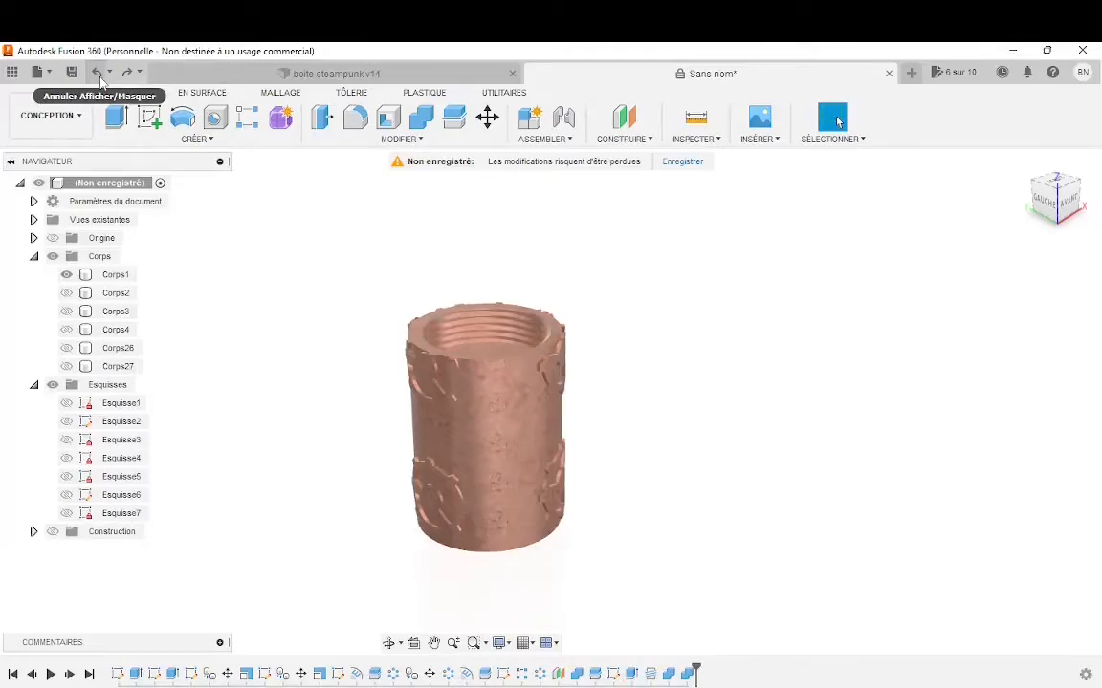
click(100, 76)
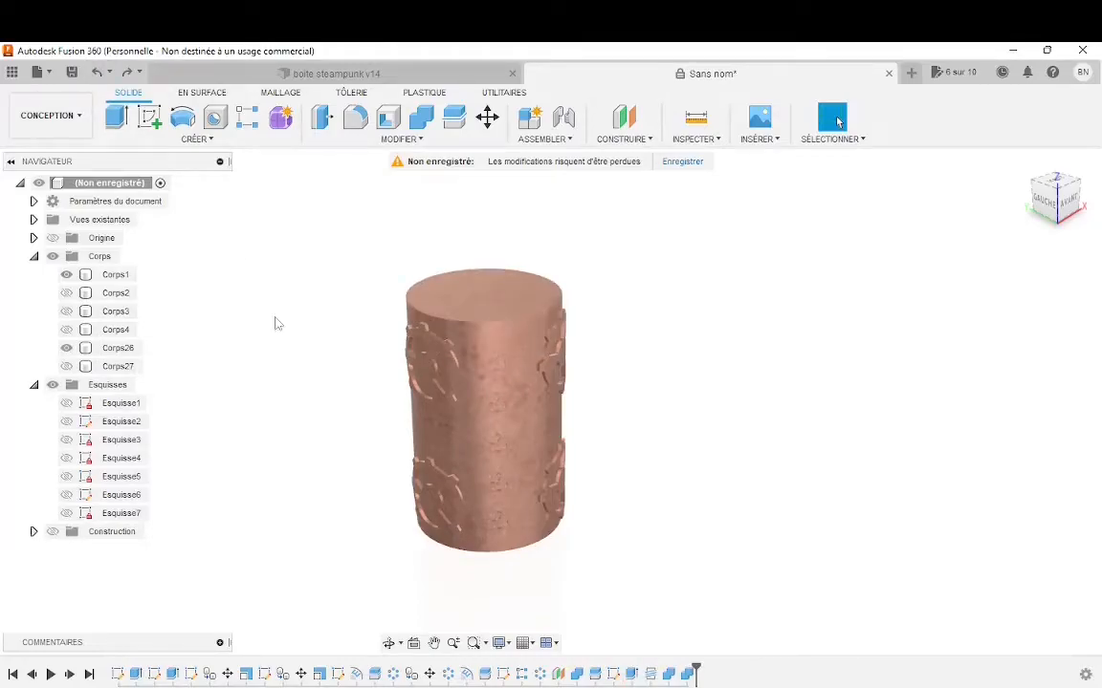
Edit the Join combine feature of the lid and threaded plug so that it does not keep the tools.
right_click(687, 675)
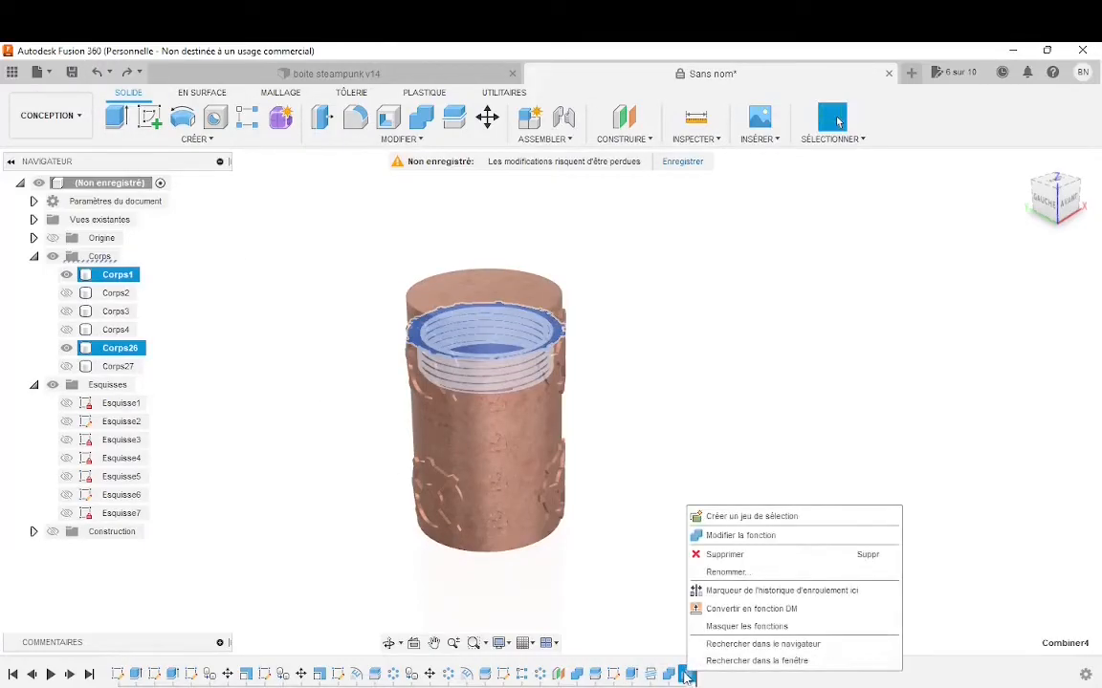
click(668, 675)
right_click(670, 677)
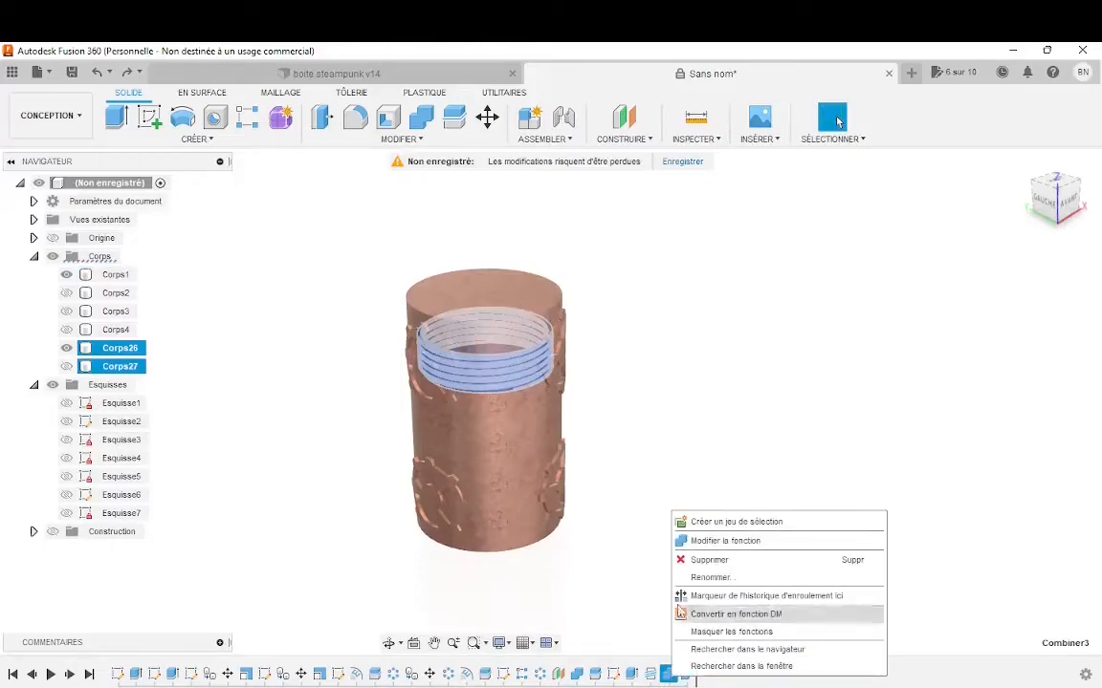
click(712, 541)
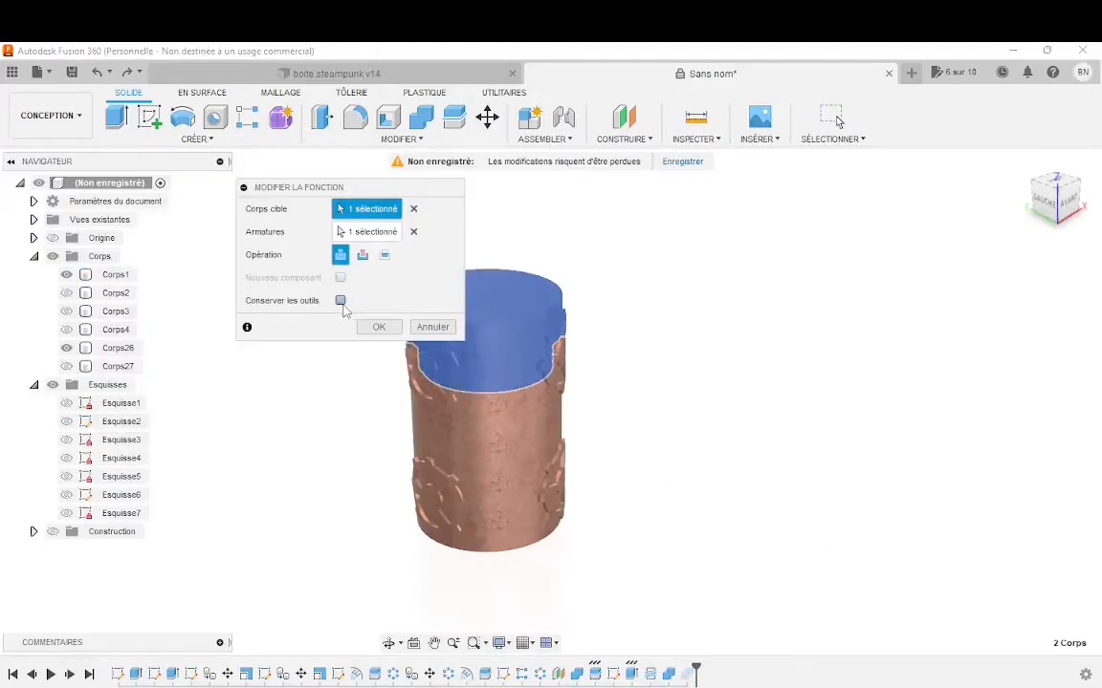
click(379, 327)
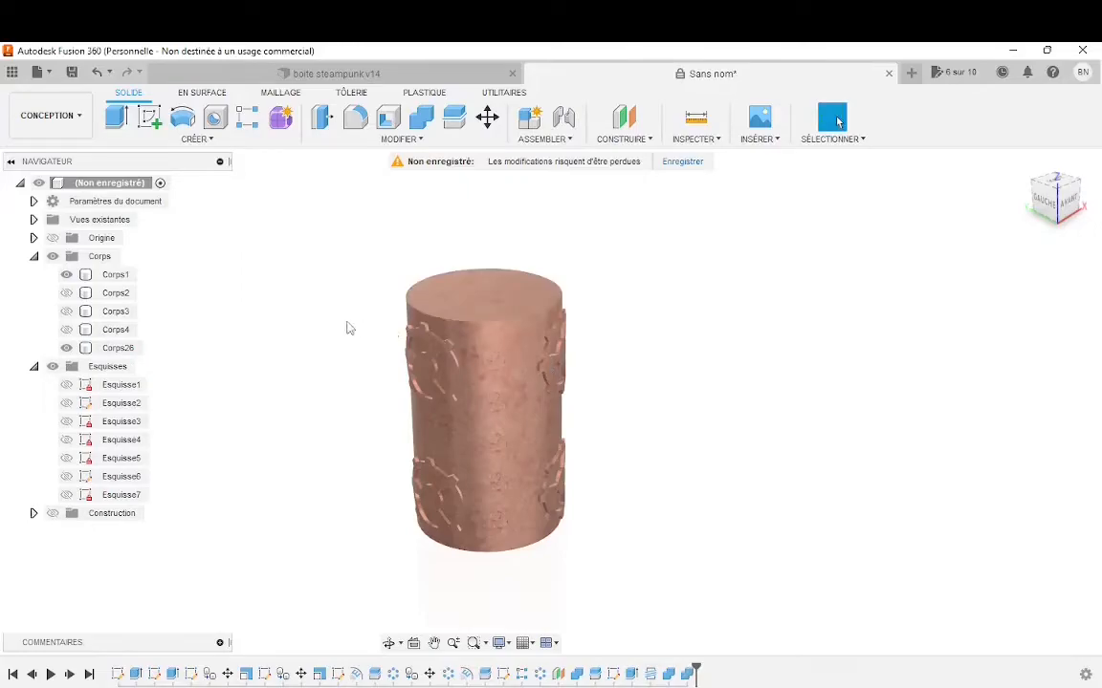
Hide the lid body Corps26 and examine the threaded opening at the top of the base from above.
click(66, 275)
click(66, 274)
click(66, 348)
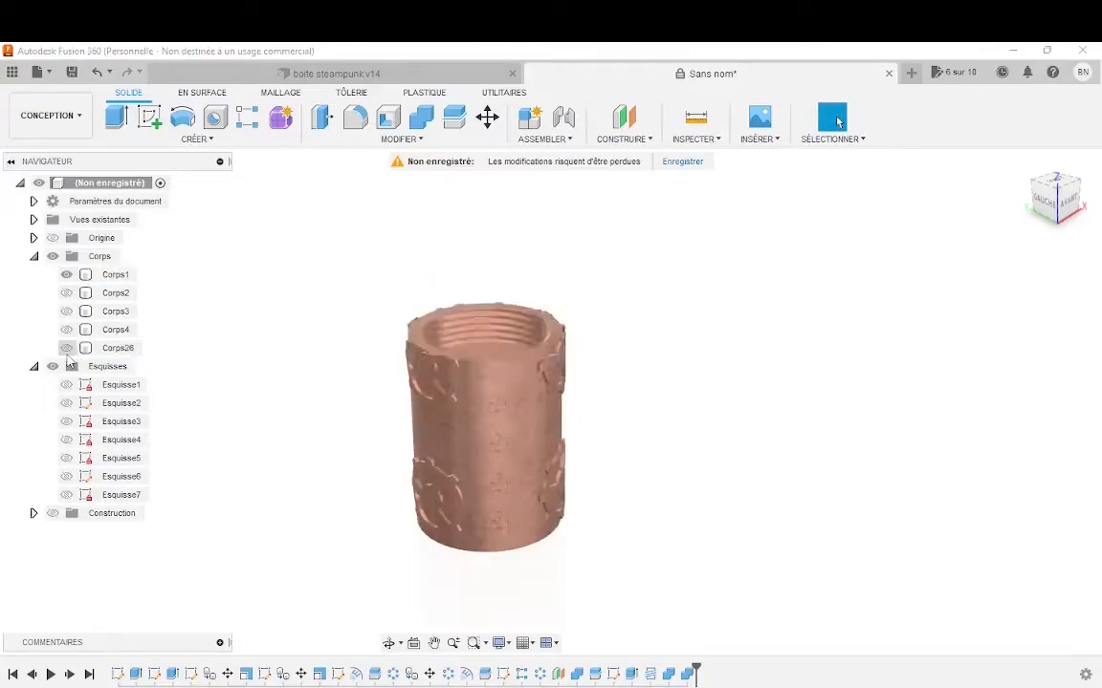
shift+middle_drag(271, 361, 416, 428)
shift+middle_drag(531, 382, 605, 230)
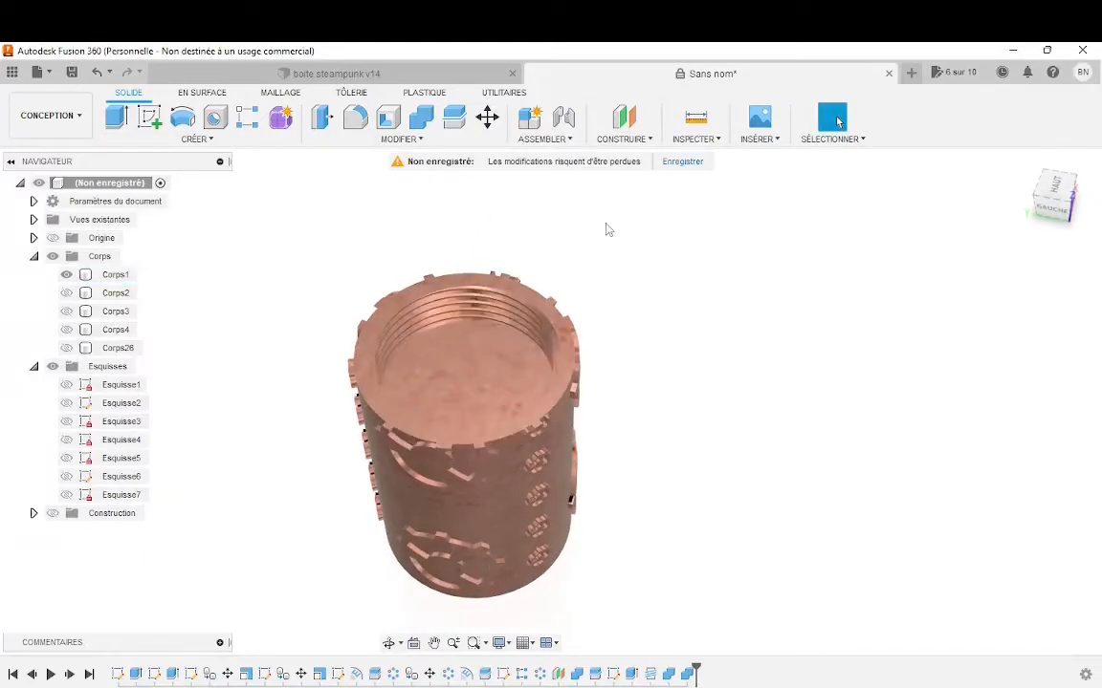
Start a sketch on the flat floor of the base's threaded opening and draw an origin-centred circle about 66 mm in diameter.
click(151, 116)
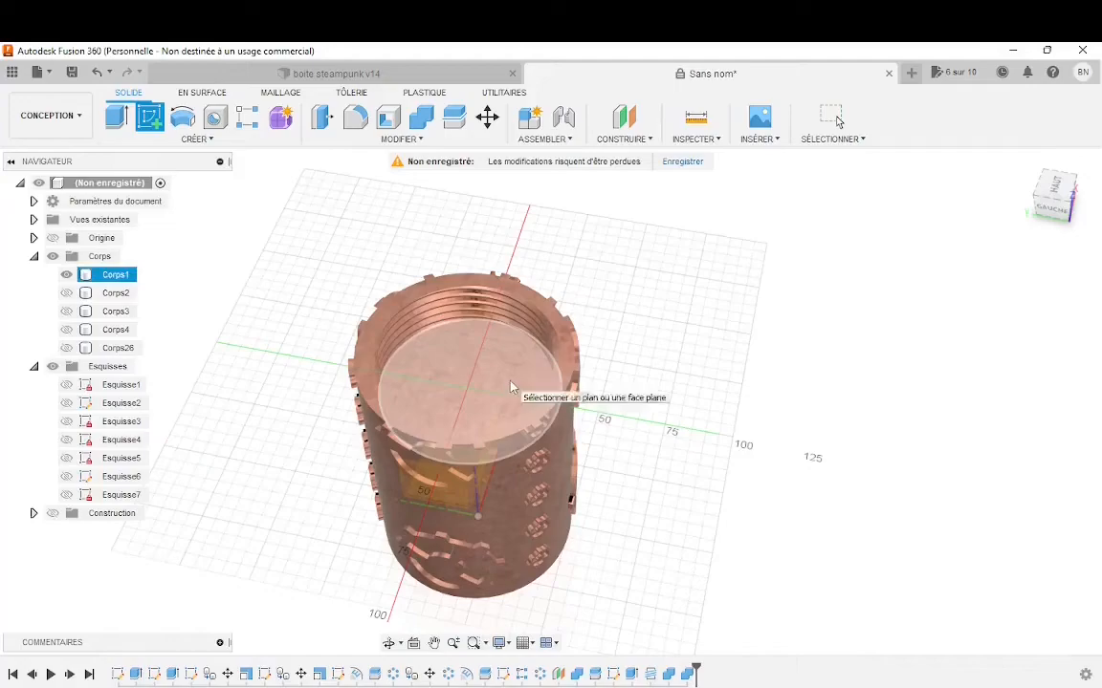
click(510, 383)
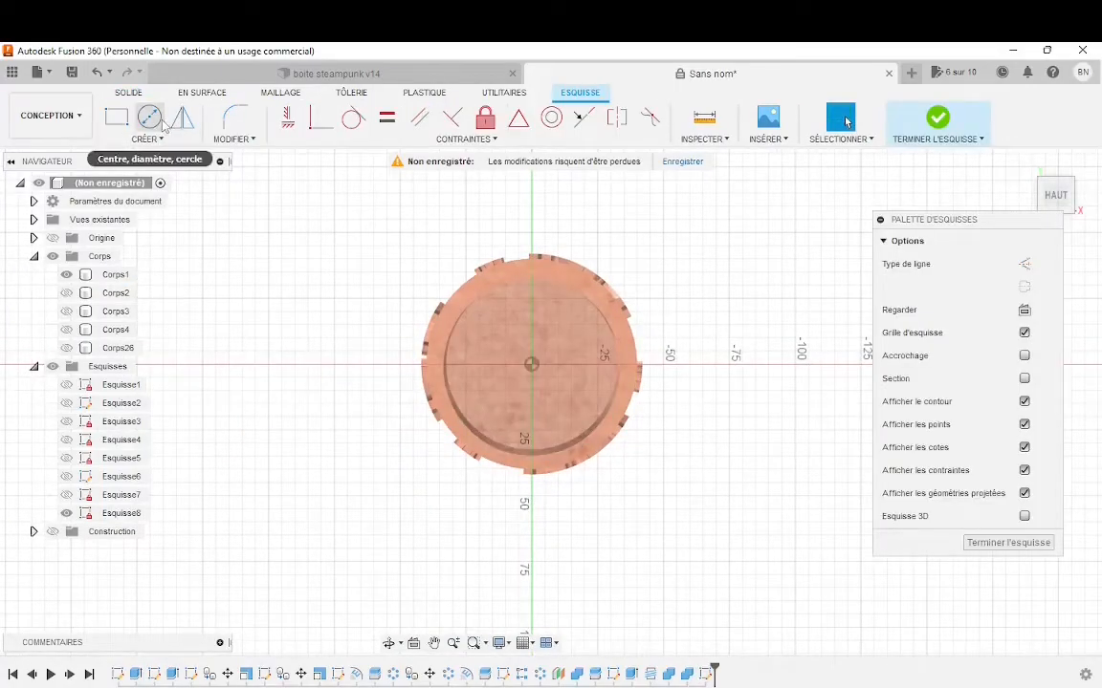
click(150, 117)
scroll(478, 333, up, 2)
click(552, 377)
shift+middle_drag(564, 369, 612, 277)
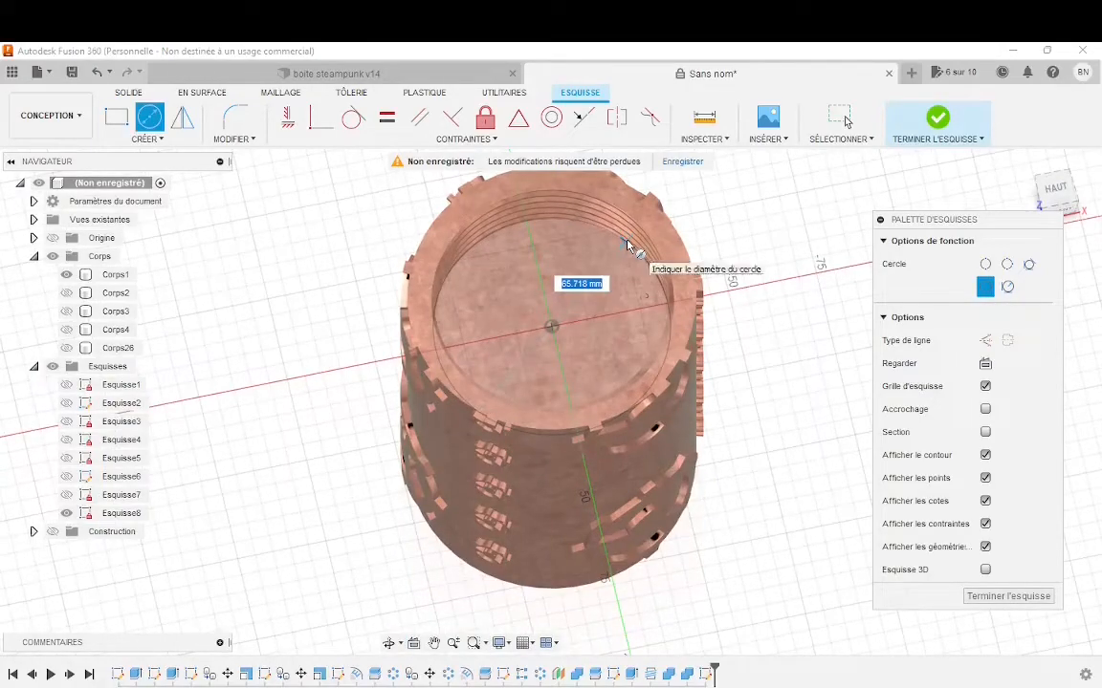
click(627, 246)
Dimension the circle on the floor of the base's threaded opening to a diameter of 66 mm.
mouse_move(631, 307)
shift+middle_down()
mouse_move(624, 275)
mouse_move(627, 294)
shift+middle_up()
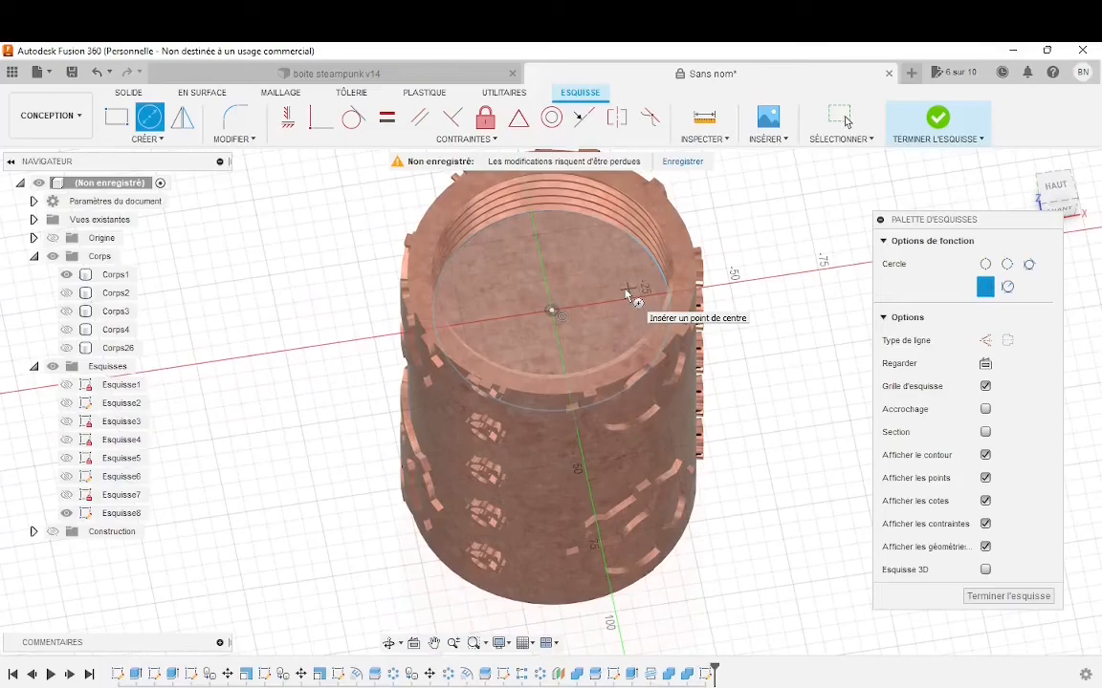
key(Escape)
key(d)
click(624, 265)
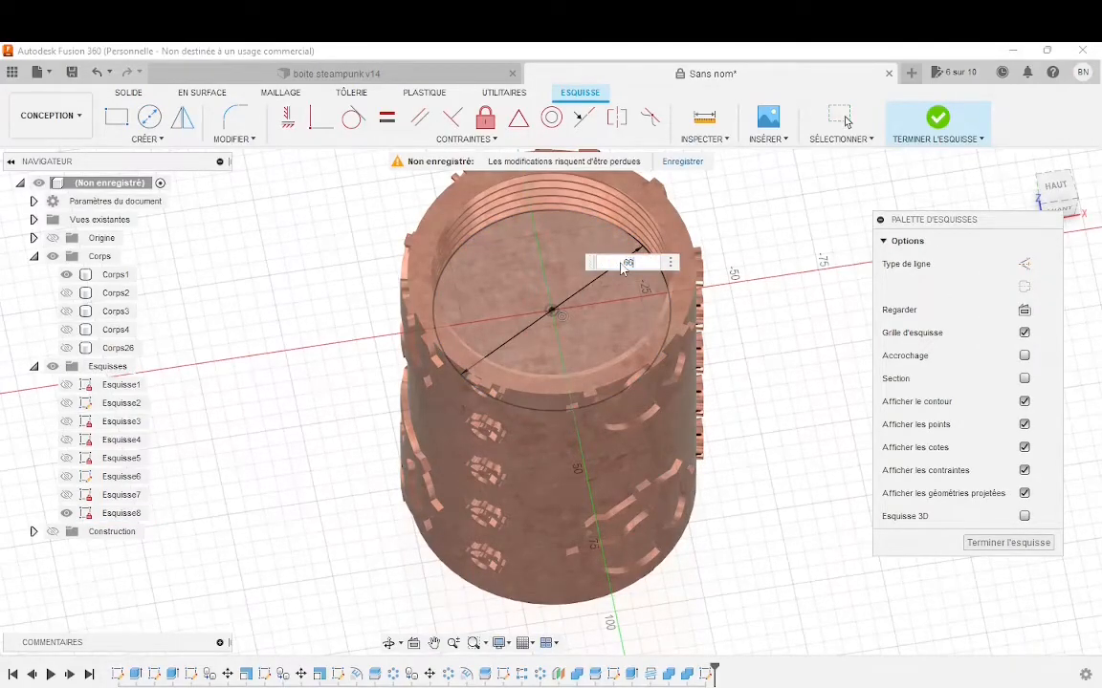
key(Return)
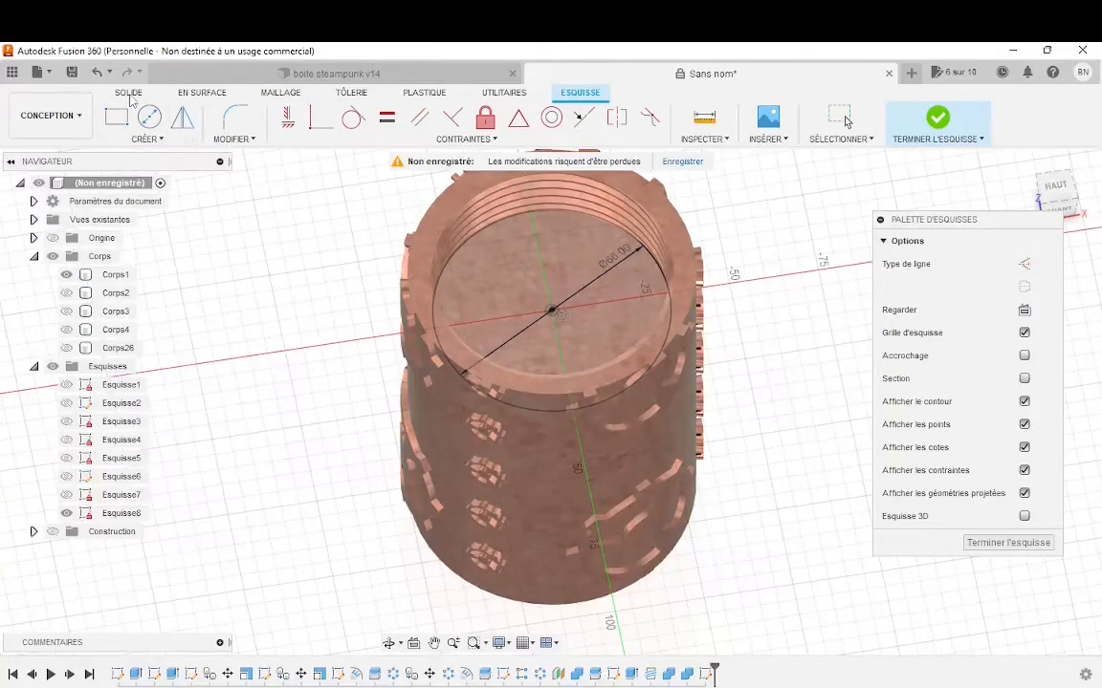
Hollow out the base by extruding the 66 mm circle -80 mm as a cut.
click(124, 93)
click(119, 117)
click(527, 253)
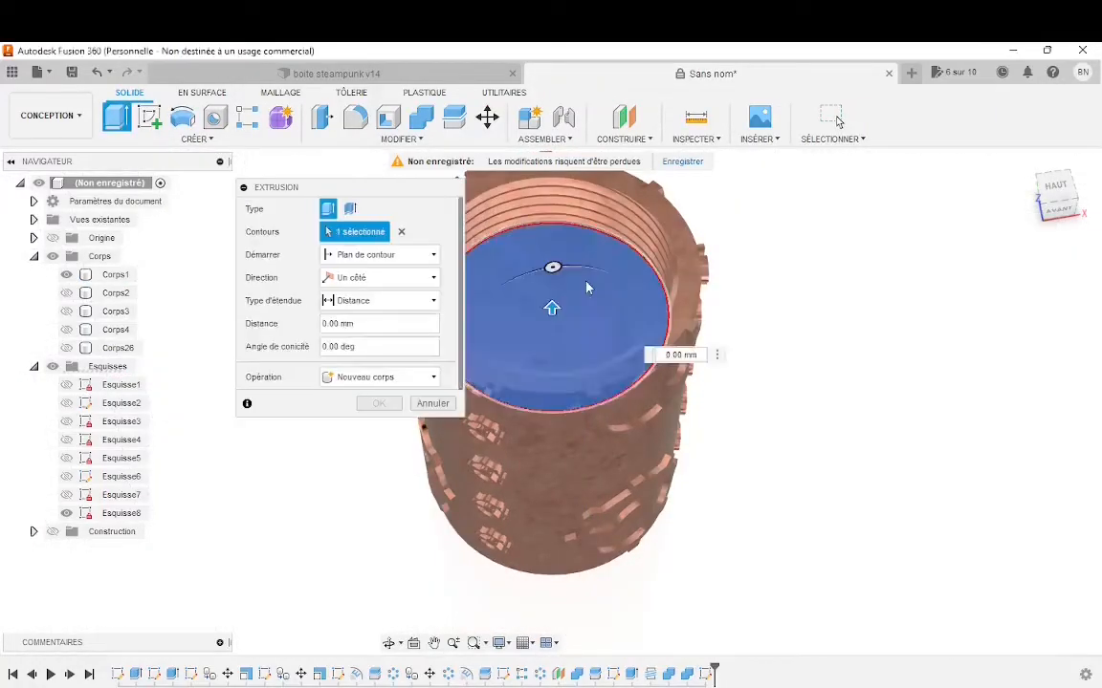
drag(554, 258, 553, 541)
mouse_move(571, 498)
shift+middle_down()
mouse_move(574, 464)
mouse_move(581, 487)
shift+middle_up()
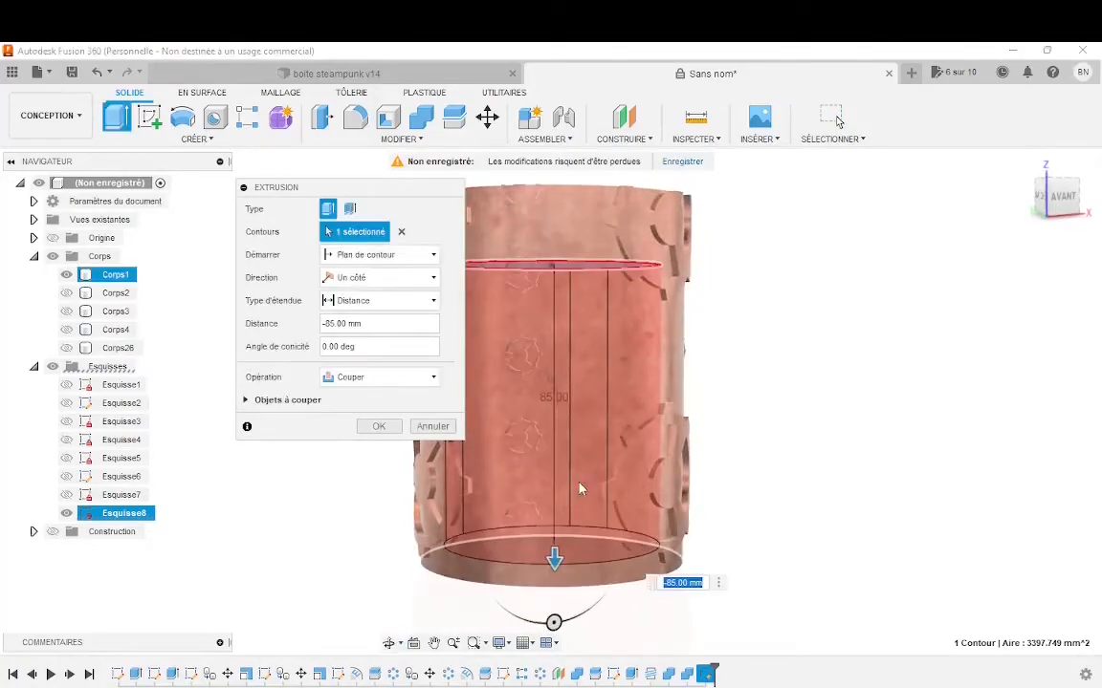
click(1063, 197)
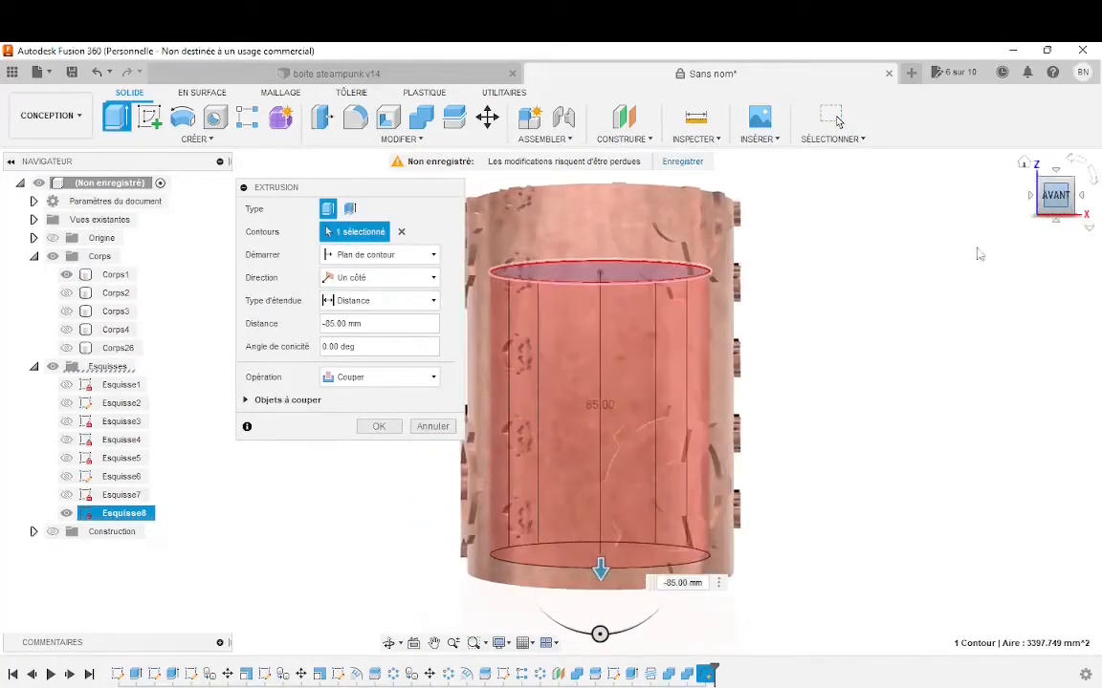
scroll(785, 510, up, 3)
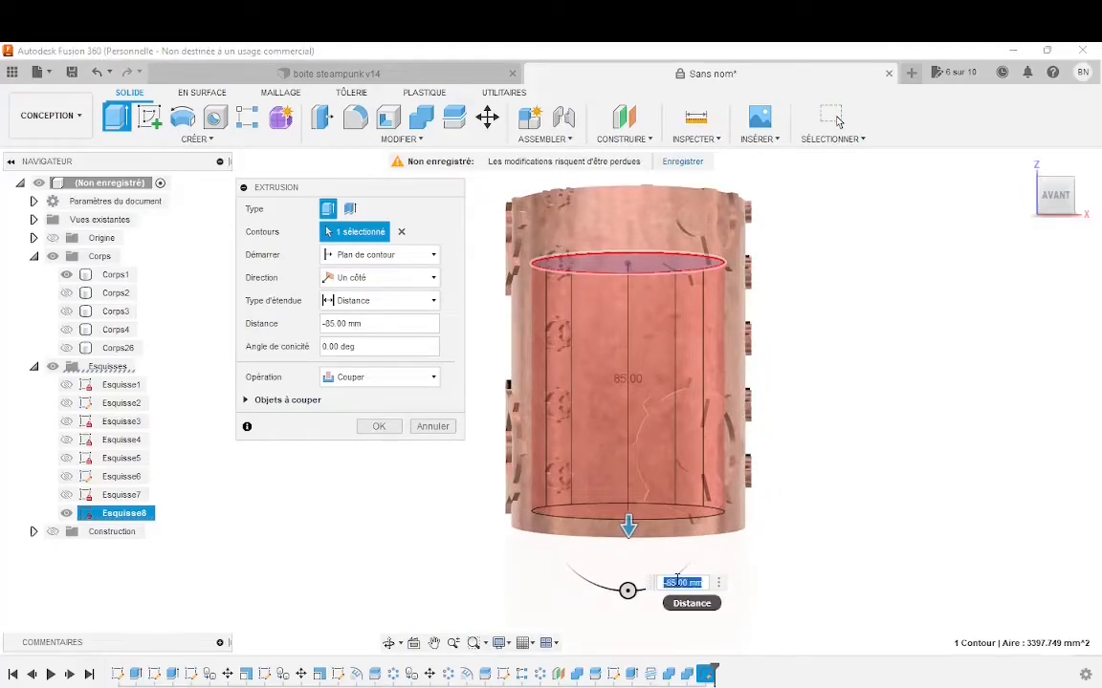
key(Return)
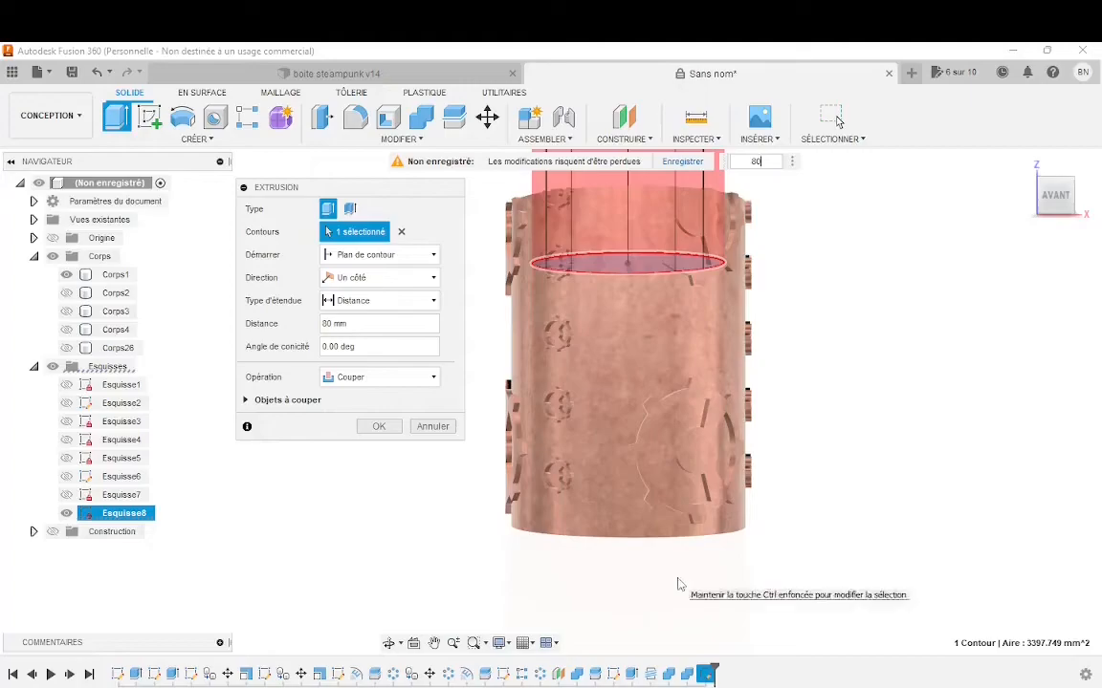
scroll(673, 573, down, 2)
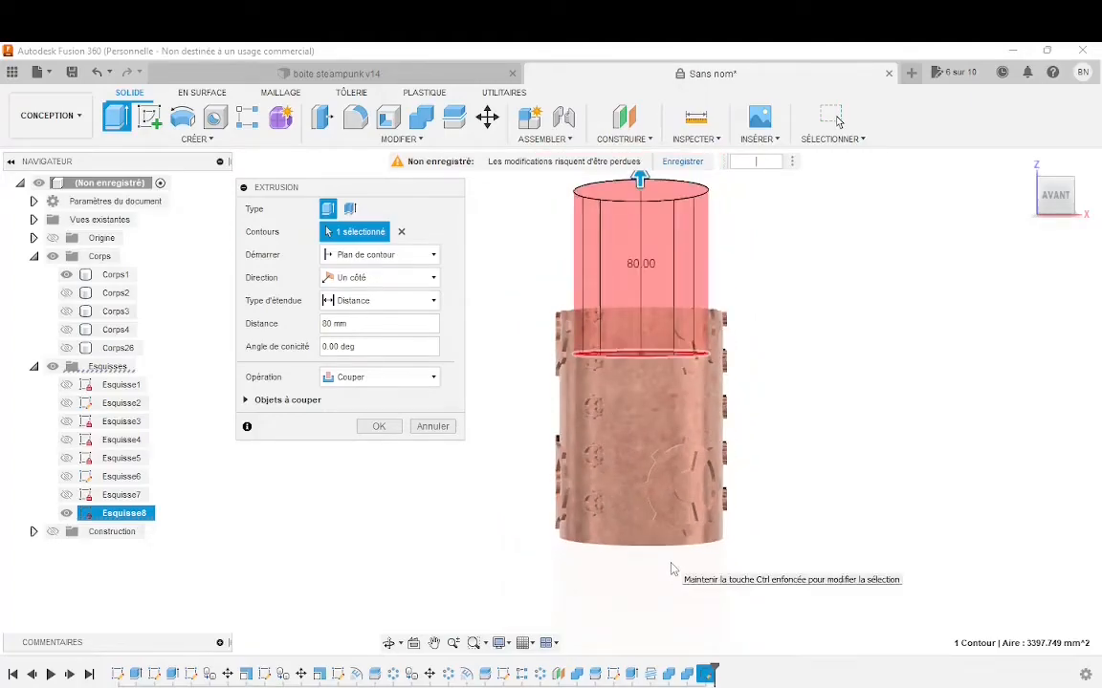
text(-80)
key(Return)
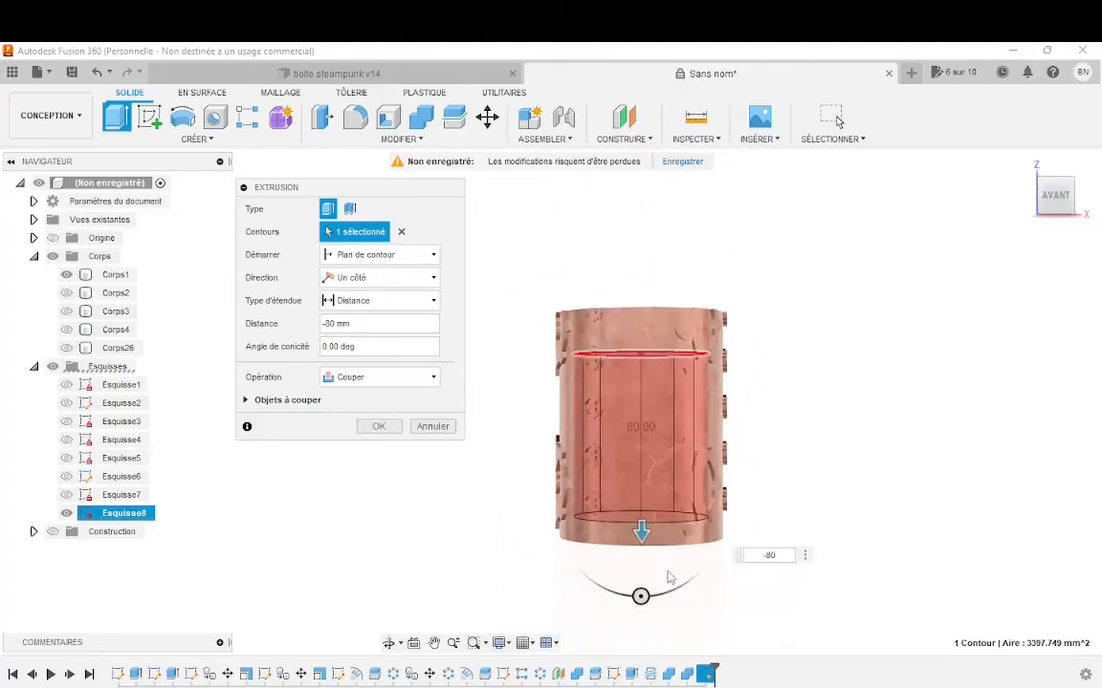
click(383, 427)
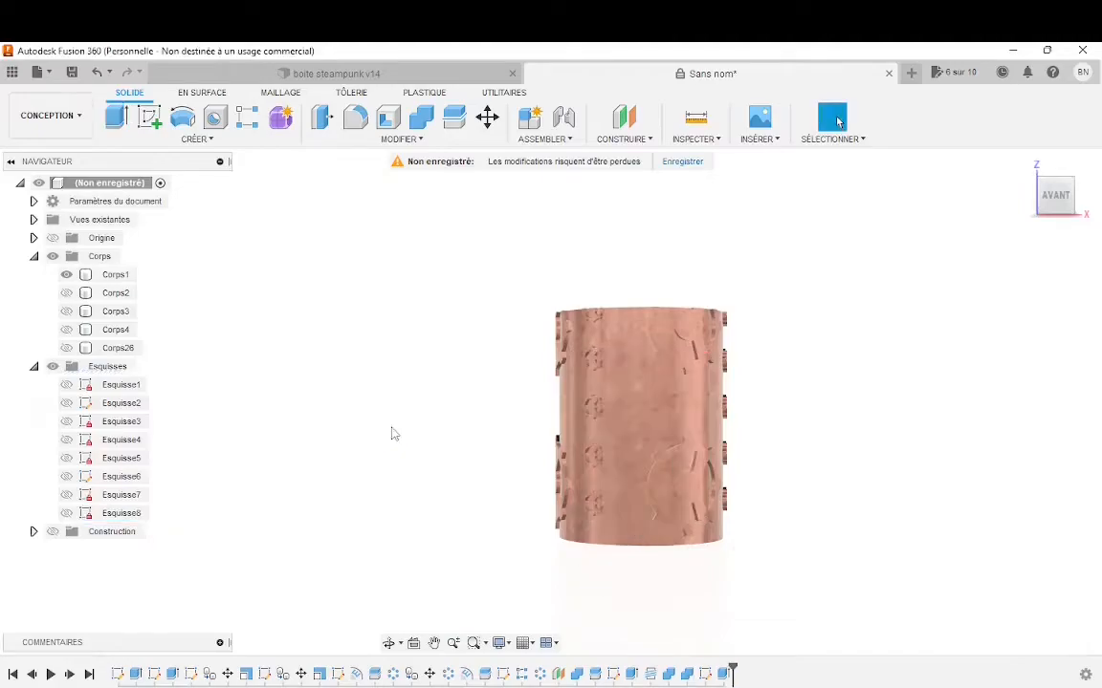
Show the lid body Corps26 again on top of the hollowed base.
shift+middle_drag(587, 464, 805, 449)
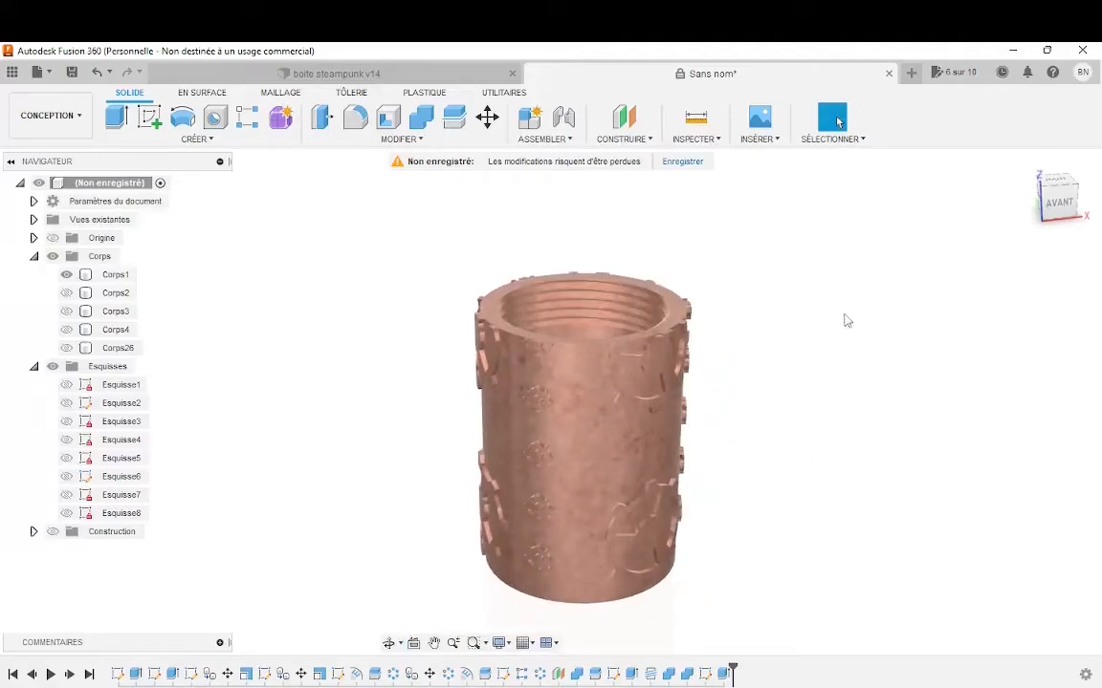
click(66, 348)
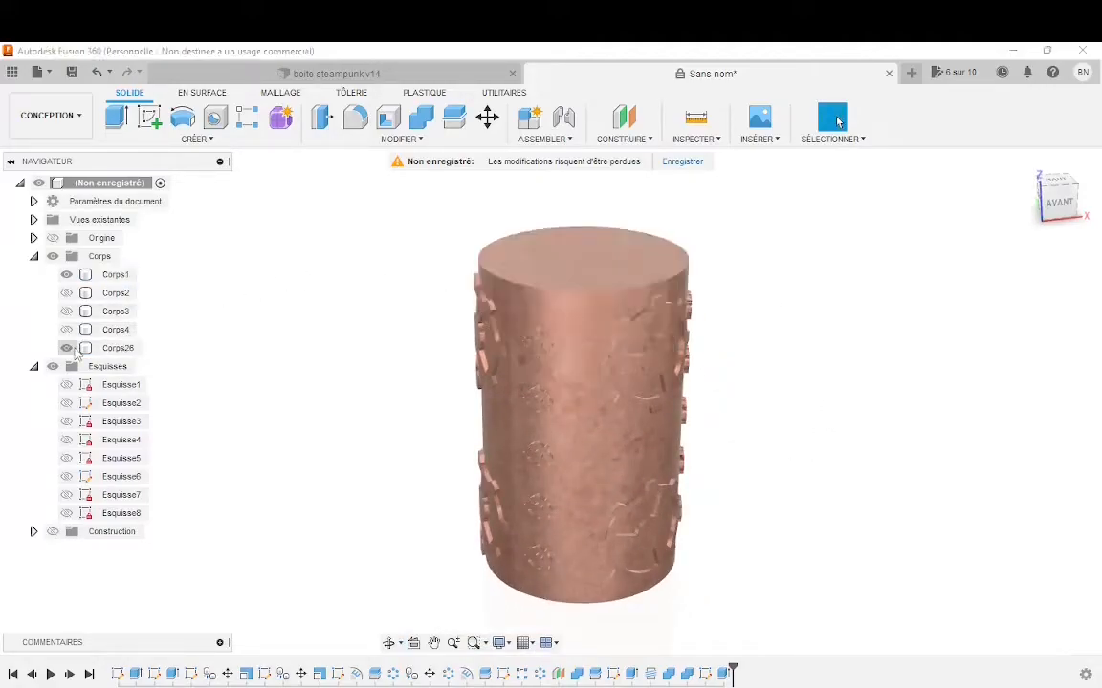
scroll(386, 371, down, 4)
scroll(415, 444, up, 3)
shift+middle_drag(411, 442, 429, 419)
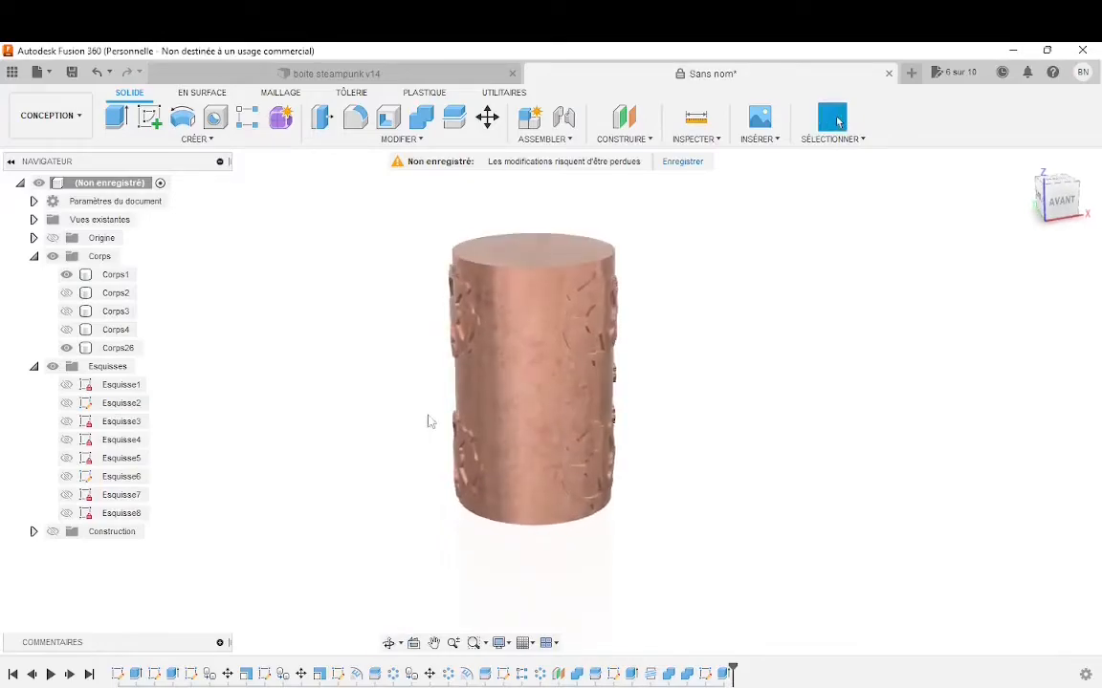
Apply the Or - Poli appearance to the whole base body Corps1, removing the appearances assigned to its faces.
right_click(535, 356)
click(486, 496)
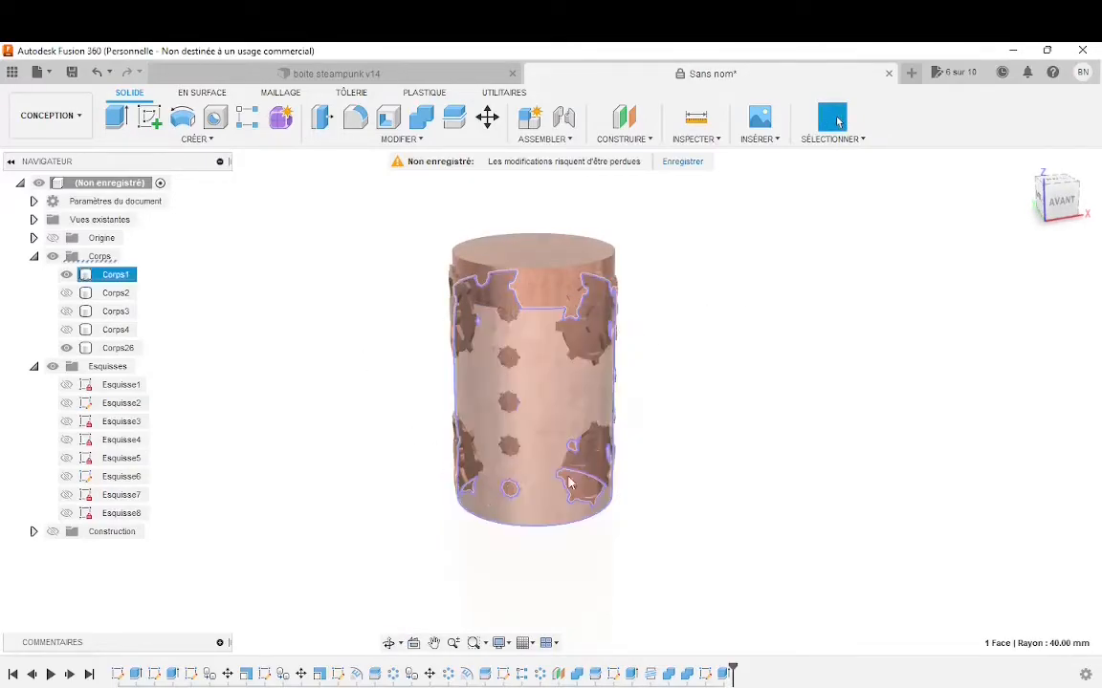
drag(716, 111, 848, 96)
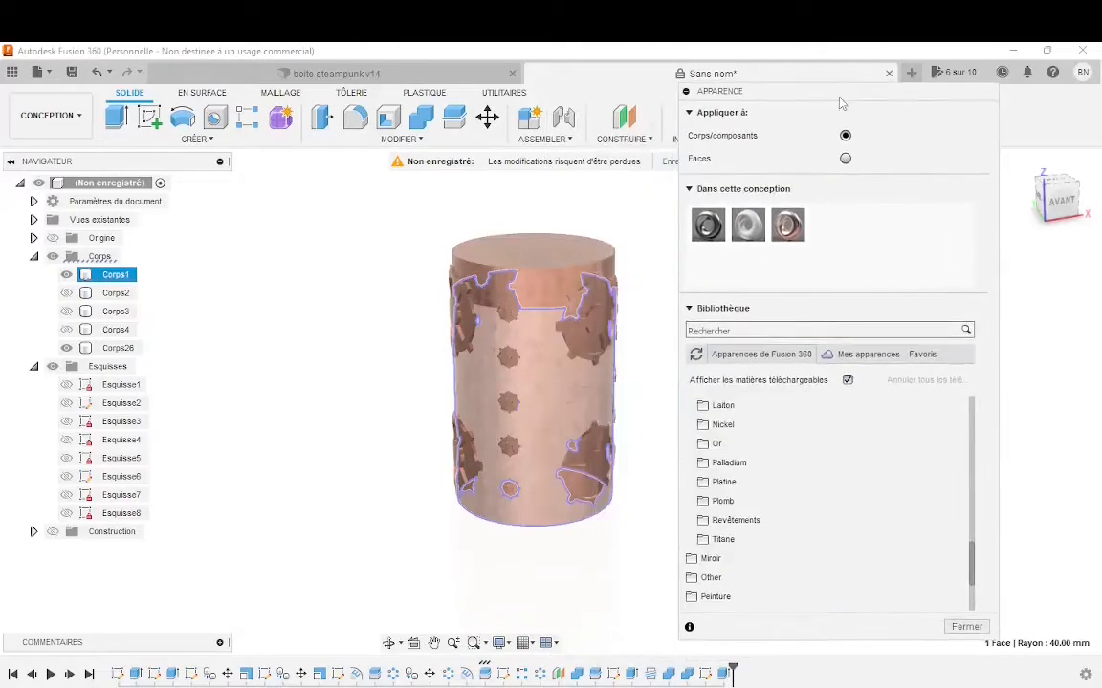
click(710, 446)
drag(743, 472, 548, 412)
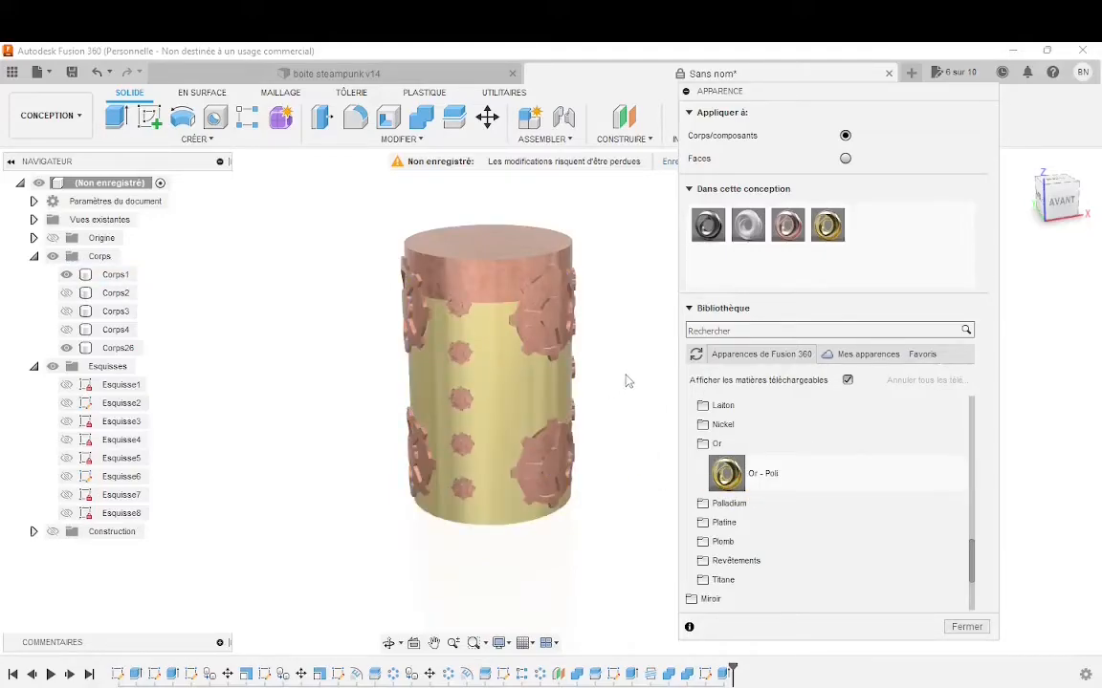
mouse_move(626, 382)
shift+middle_down()
mouse_move(627, 369)
mouse_move(621, 377)
shift+middle_up()
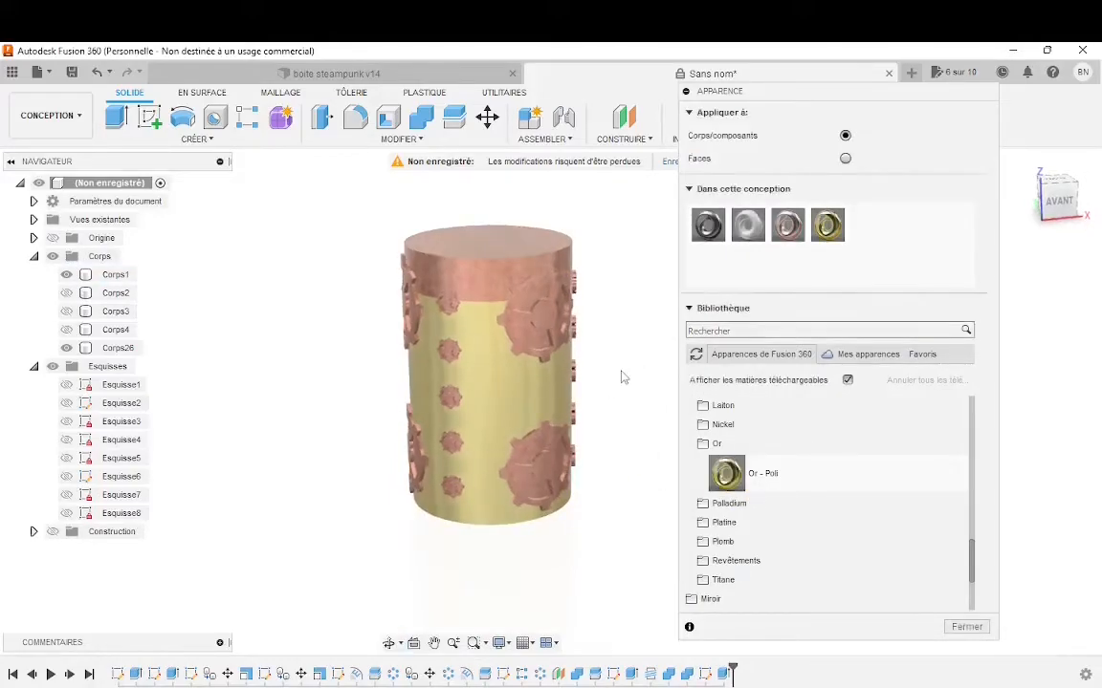
click(66, 274)
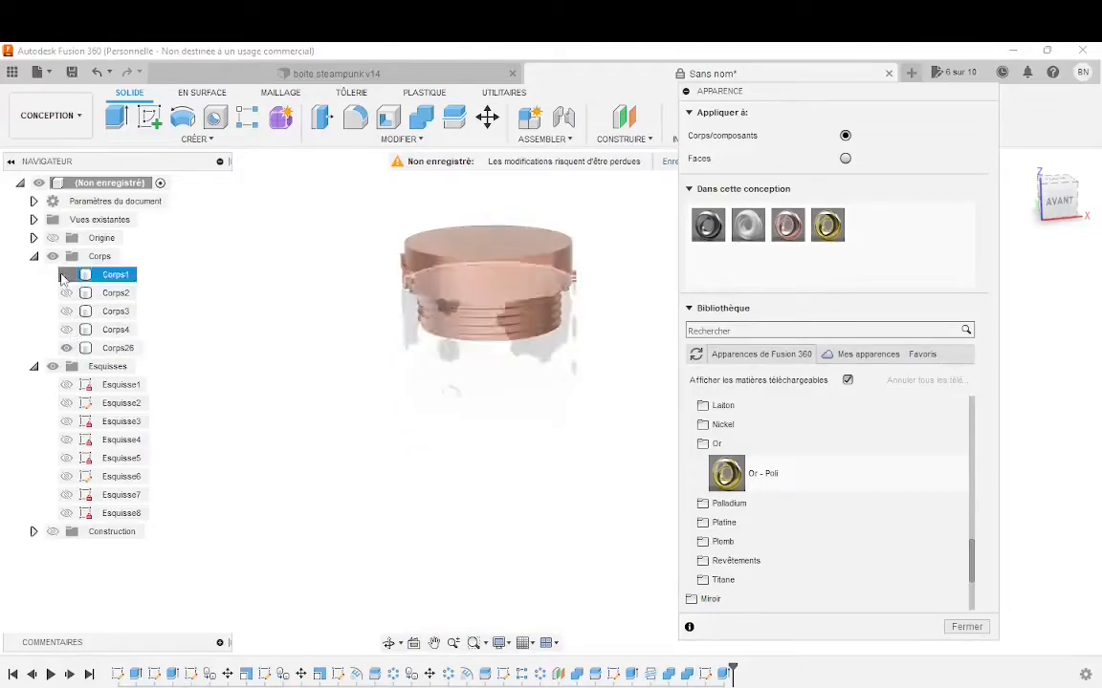
click(66, 274)
drag(702, 474, 538, 345)
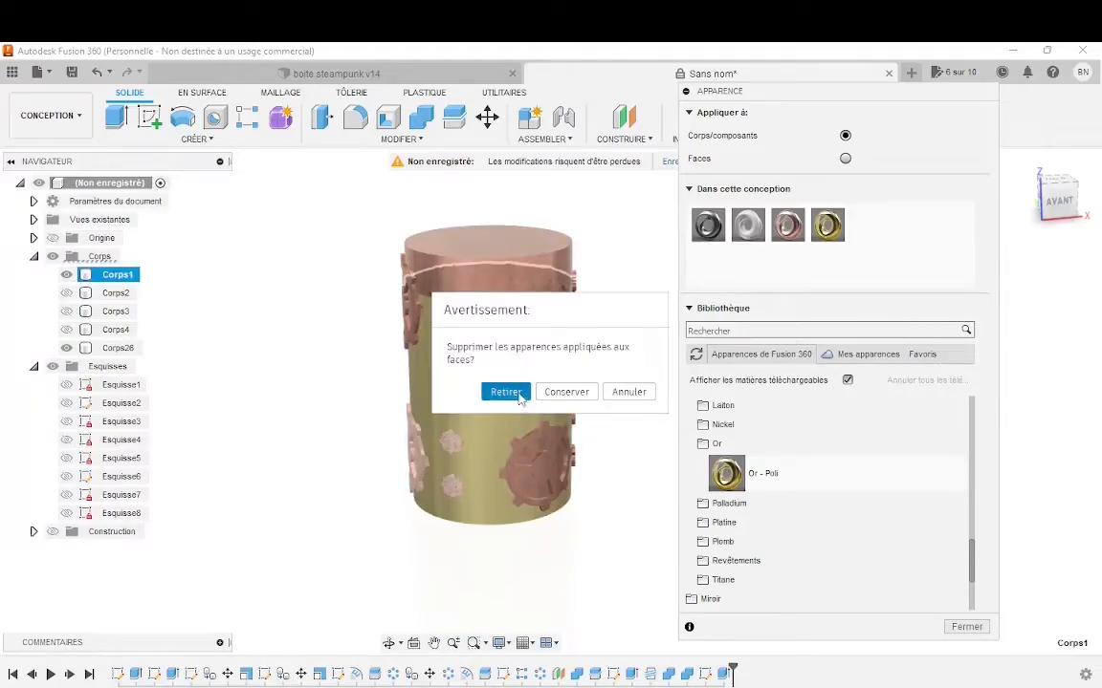
click(517, 394)
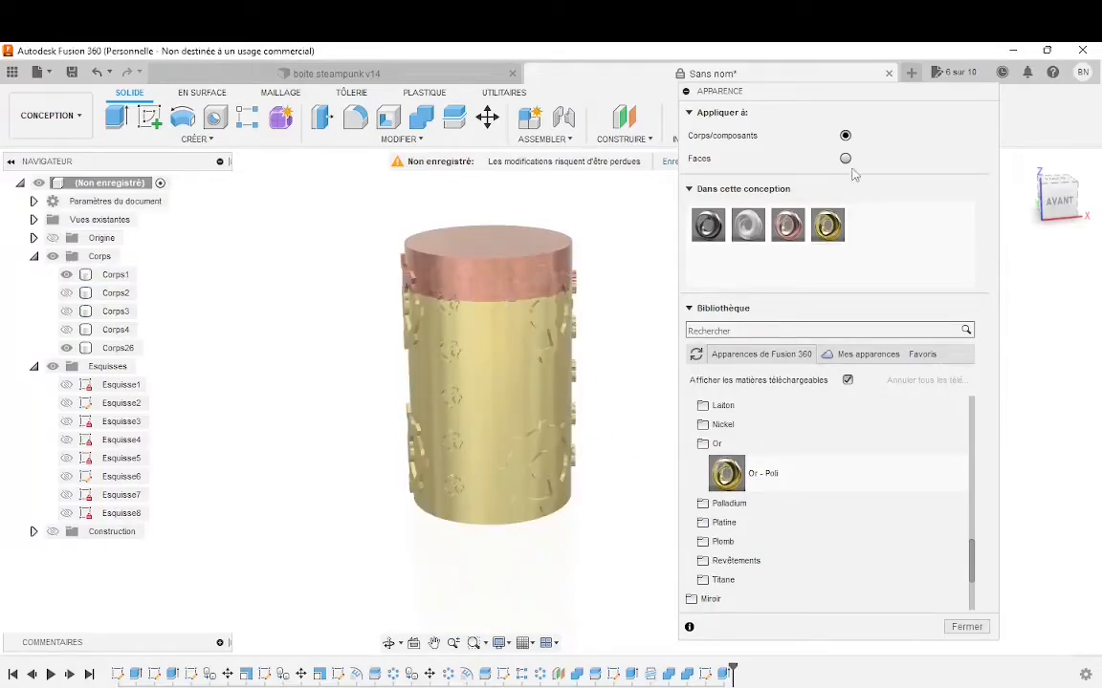
Switch the appearance target to faces and apply Cuivre - Brut to the base's outer cylindrical wall between the gears.
drag(787, 248, 501, 390)
scroll(516, 359, up, 6)
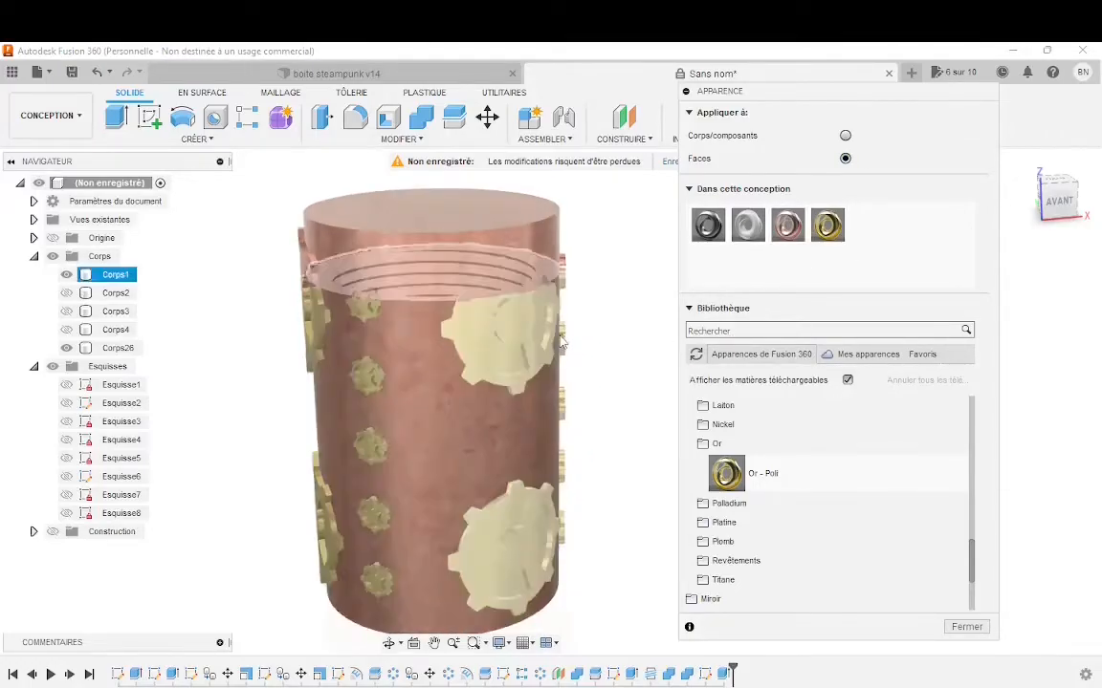
mouse_move(819, 234)
mouse_down()
mouse_move(646, 363)
mouse_move(550, 382)
mouse_up()
drag(600, 321, 592, 312)
drag(513, 300, 478, 294)
scroll(434, 453, down, 6)
shift+middle_drag(407, 510, 461, 499)
click(413, 339)
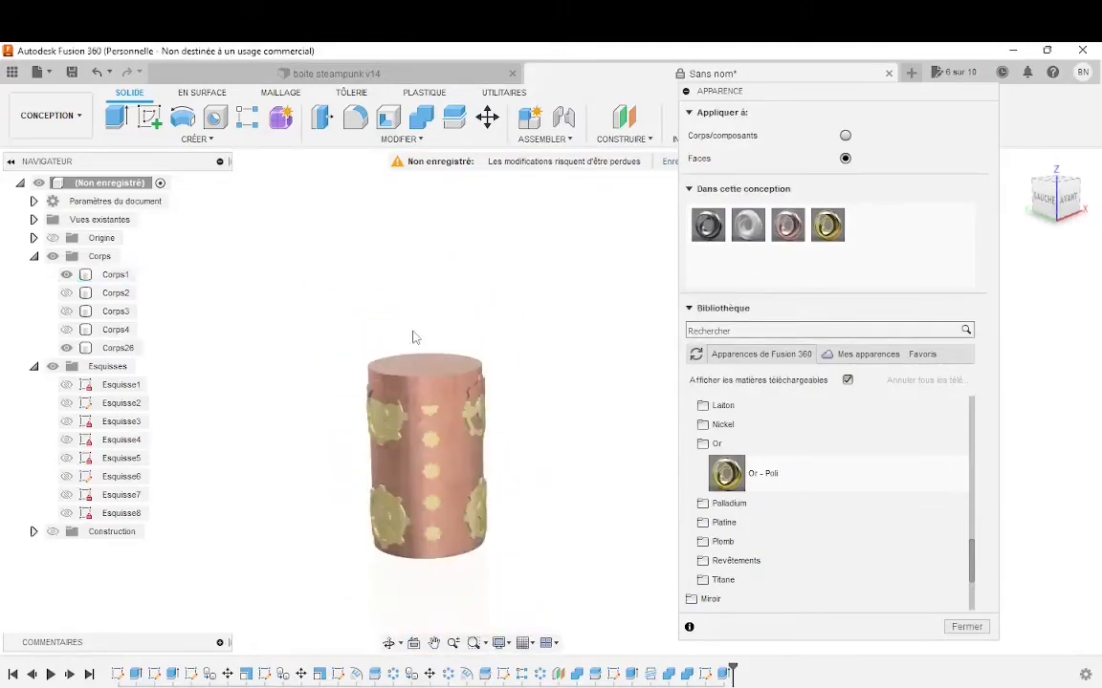
Apply the Or - Poli appearance to the top face and outer cylindrical side of the lid.
scroll(402, 339, up, 4)
scroll(401, 350, up, 2)
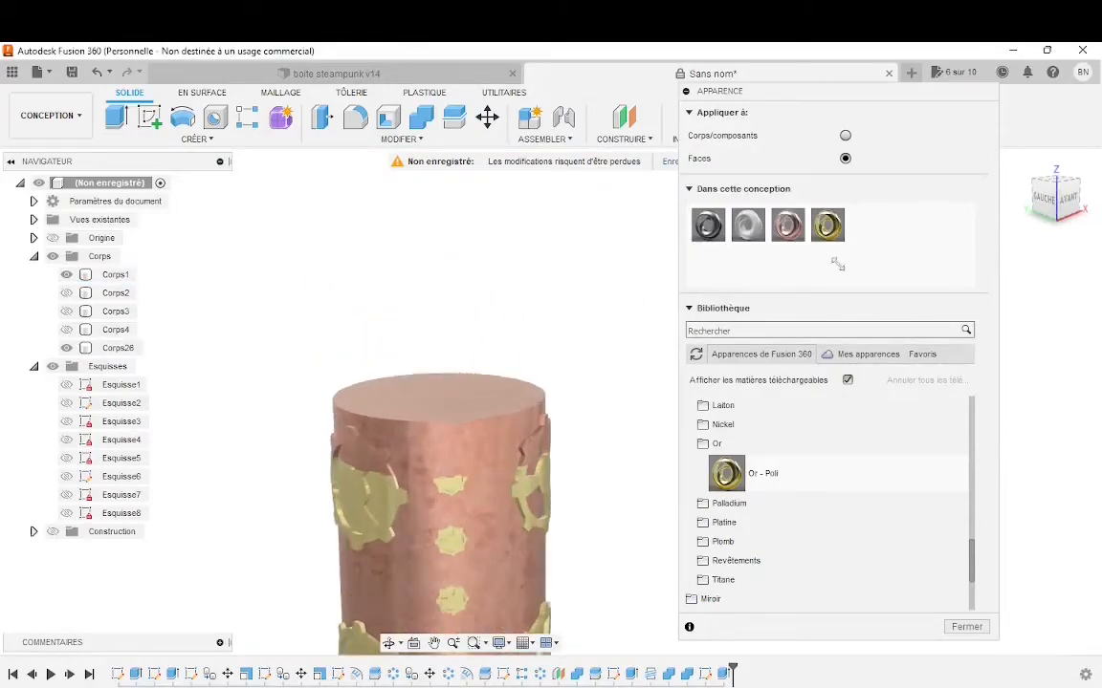
drag(828, 226, 467, 399)
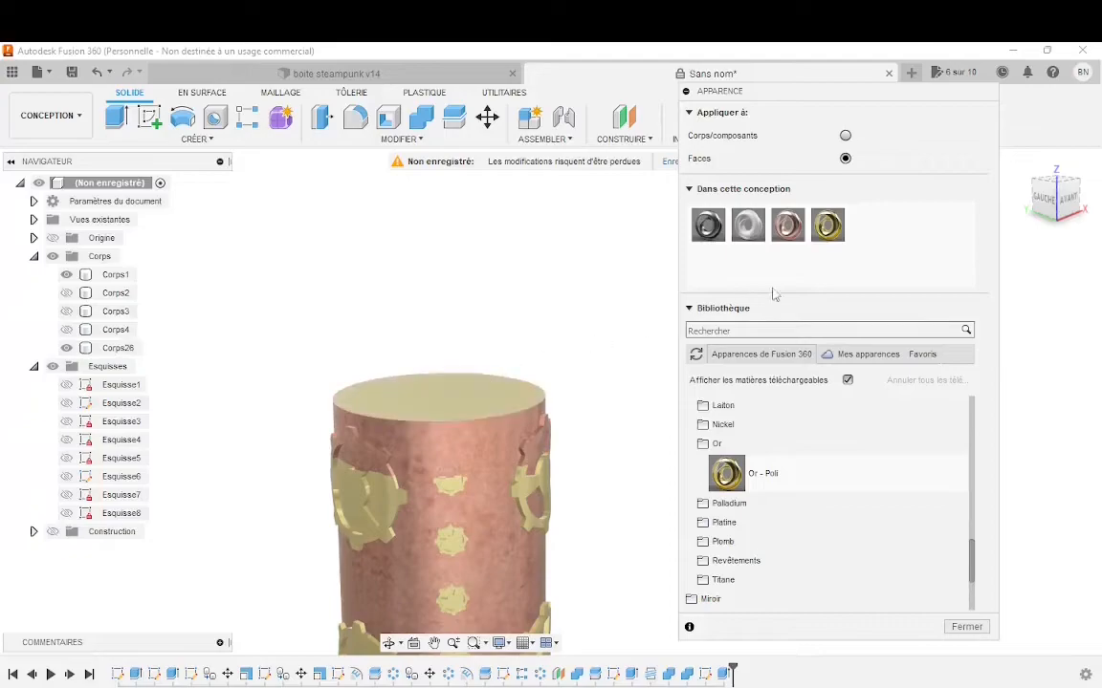
drag(830, 226, 518, 425)
scroll(526, 373, down, 5)
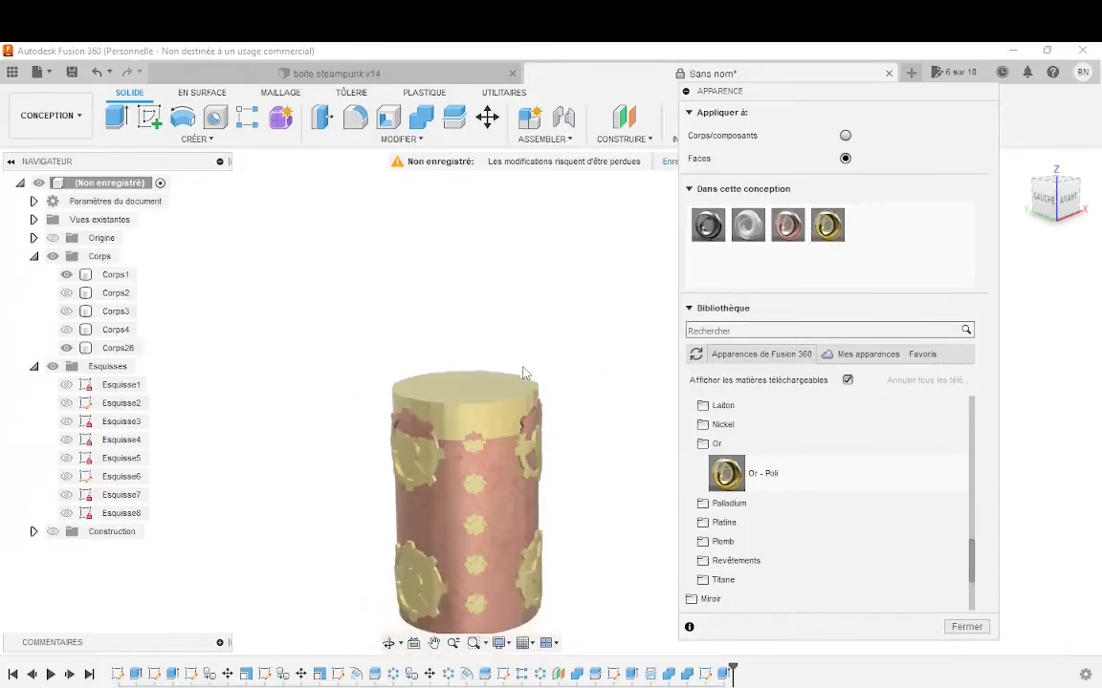
Apply Or - Poli to the lid's recessed faces inside the upper large gears.
shift+middle_drag(531, 483, 496, 442)
scroll(496, 443, up, 6)
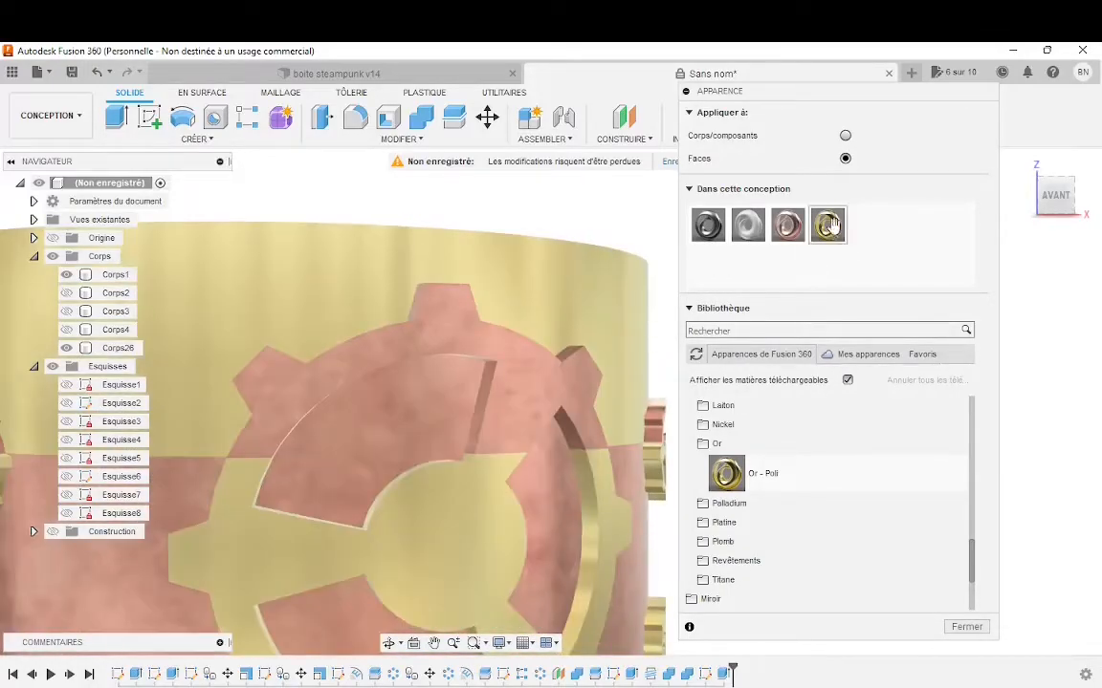
drag(827, 226, 388, 403)
shift+middle_drag(655, 387, 532, 444)
scroll(529, 448, up, 3)
drag(827, 226, 491, 377)
scroll(487, 350, down, 6)
shift+middle_drag(521, 463, 387, 424)
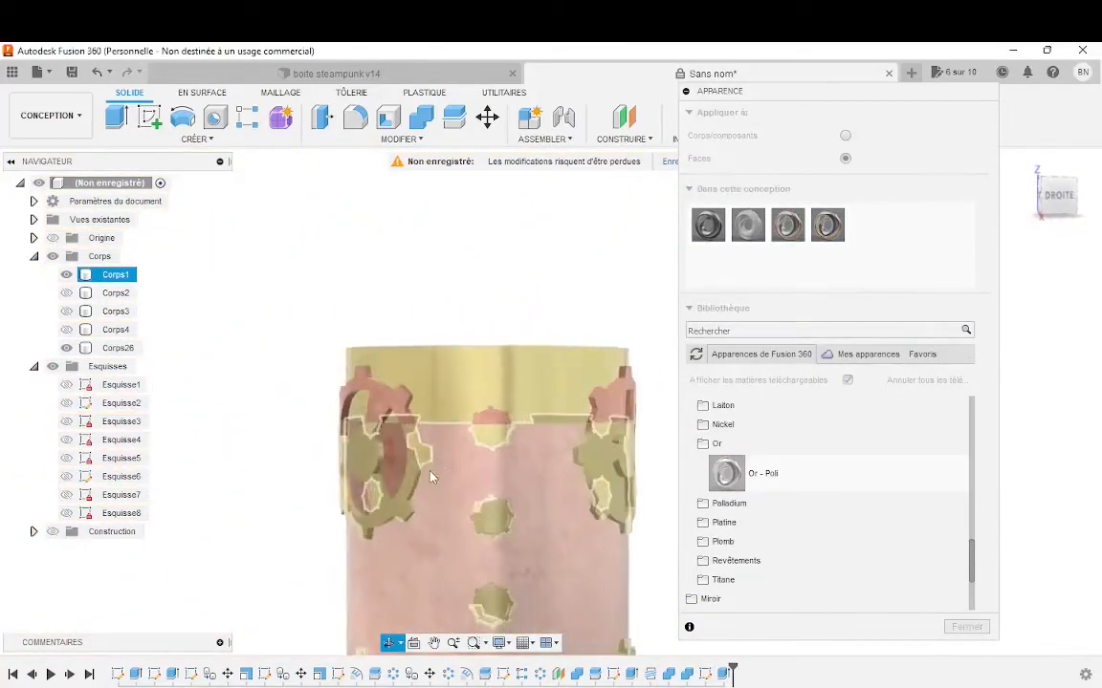
Apply Cuivre - Brut to the base's recessed faces inside the small gear that straddles the lid seam.
scroll(438, 382, up, 5)
scroll(519, 432, up, 3)
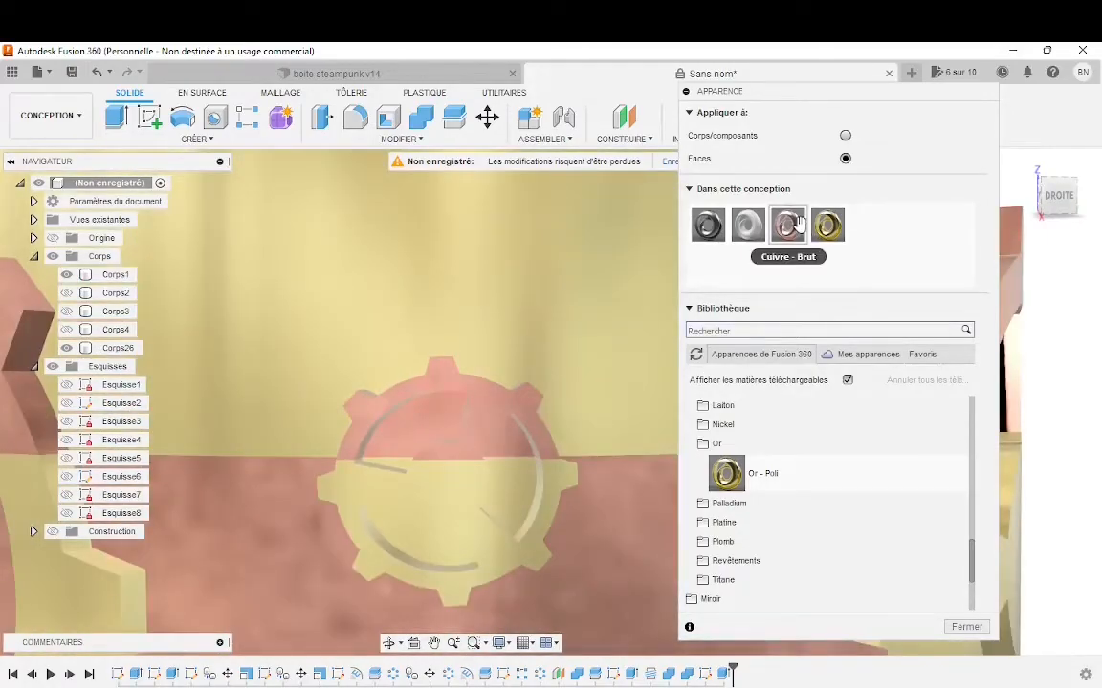
drag(799, 222, 521, 490)
drag(458, 535, 459, 533)
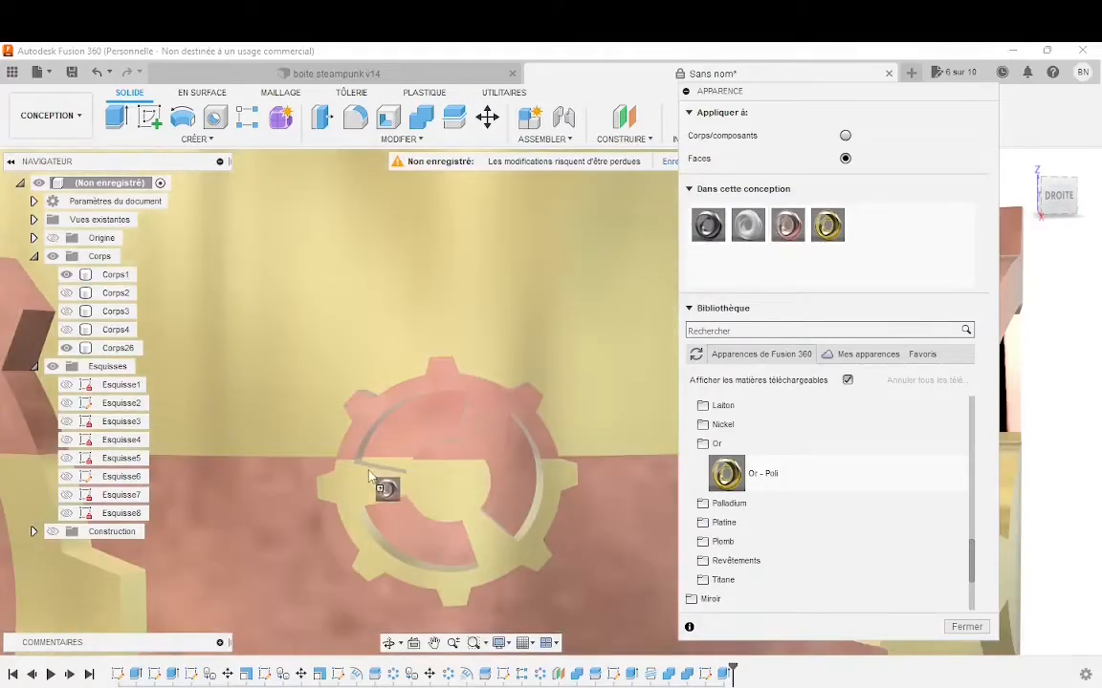
drag(392, 462, 392, 464)
scroll(355, 493, up, 3)
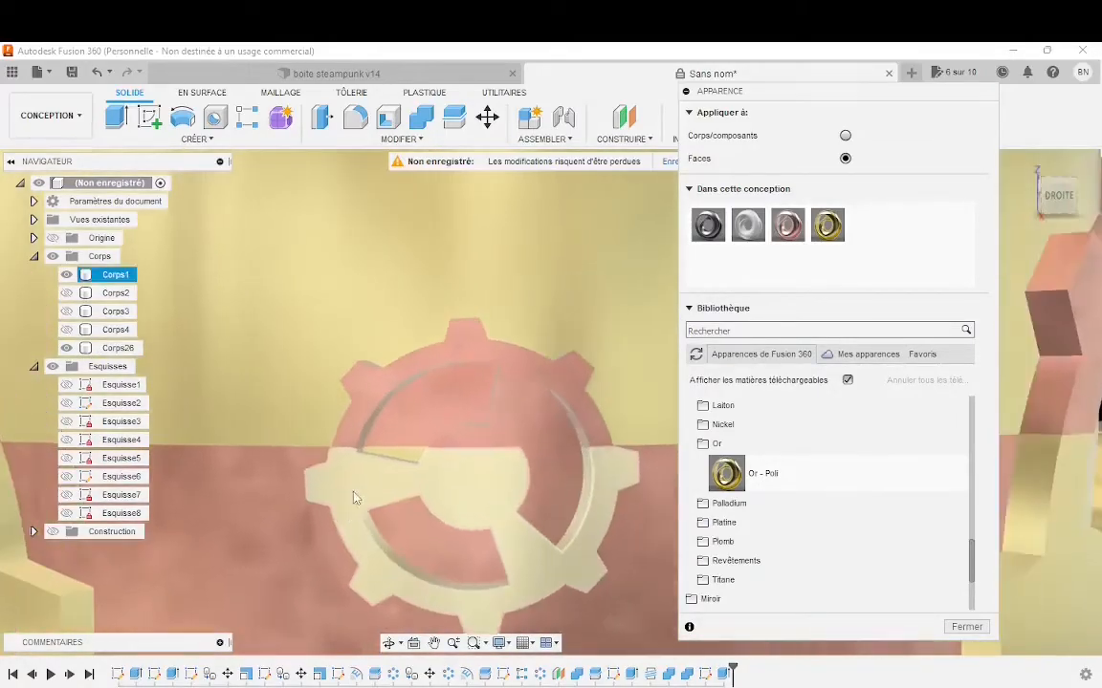
drag(655, 342, 426, 444)
Apply Or - Poli to the lid's recessed faces inside the small gear at the seam.
drag(828, 228, 593, 413)
drag(812, 231, 451, 384)
scroll(433, 404, down, 6)
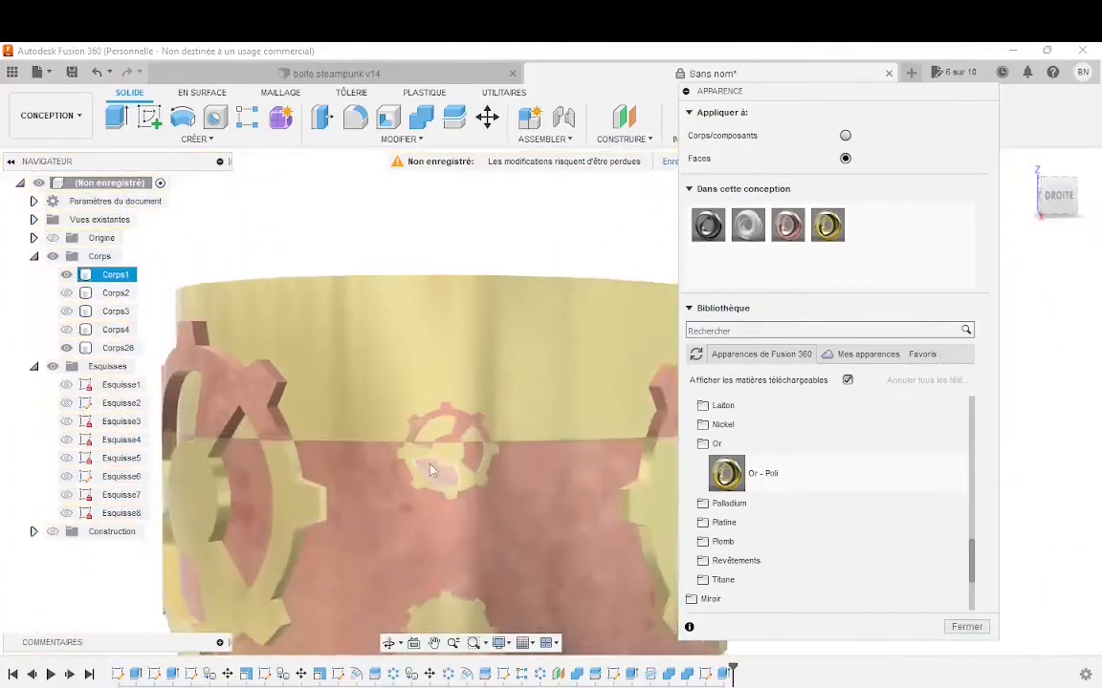
Examine the gold and copper faces of the gears all around the box.
scroll(430, 470, down, 5)
shift+middle_drag(528, 496, 440, 490)
scroll(573, 487, up, 4)
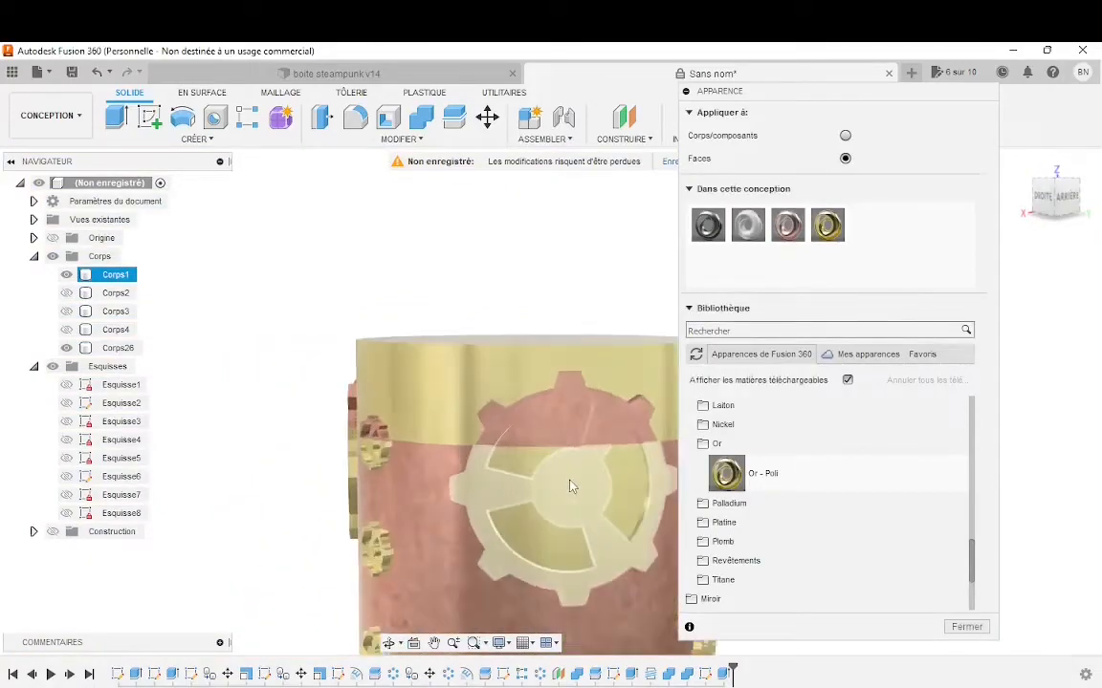
scroll(570, 486, up, 2)
scroll(487, 491, down, 10)
scroll(463, 519, down, 3)
shift+middle_drag(463, 521, 577, 538)
scroll(491, 582, up, 5)
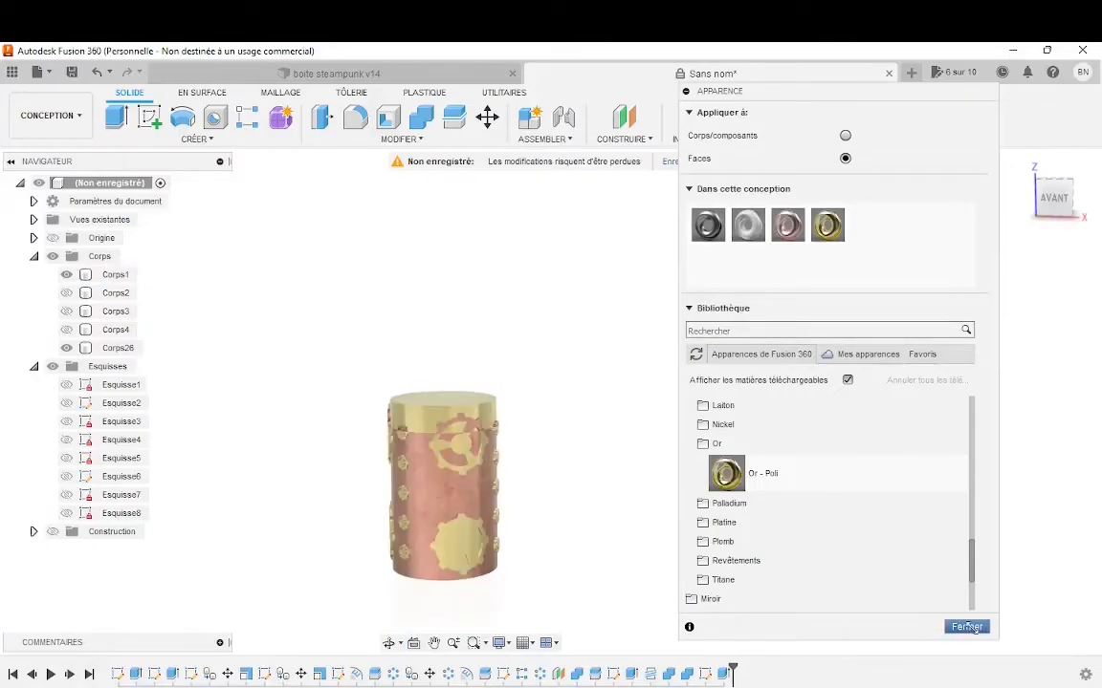
scroll(490, 631, up, 5)
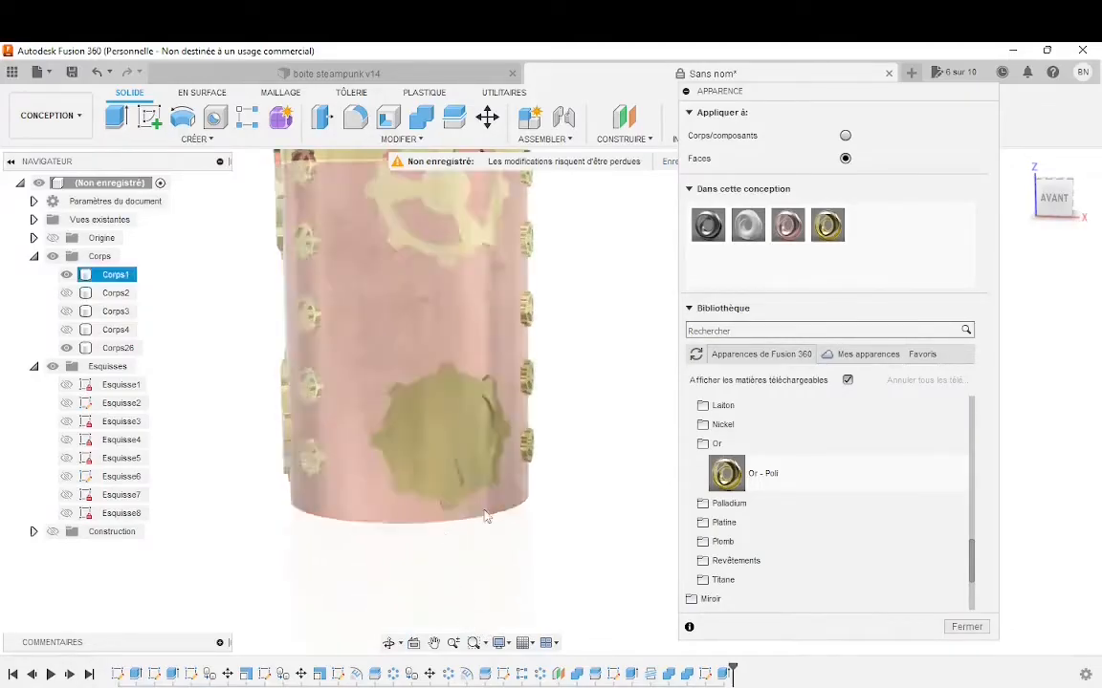
Apply Cuivre - Brut to the recessed faces inside the lower large gear on the front of the base.
scroll(357, 491, up, 3)
scroll(610, 368, up, 2)
drag(788, 230, 526, 428)
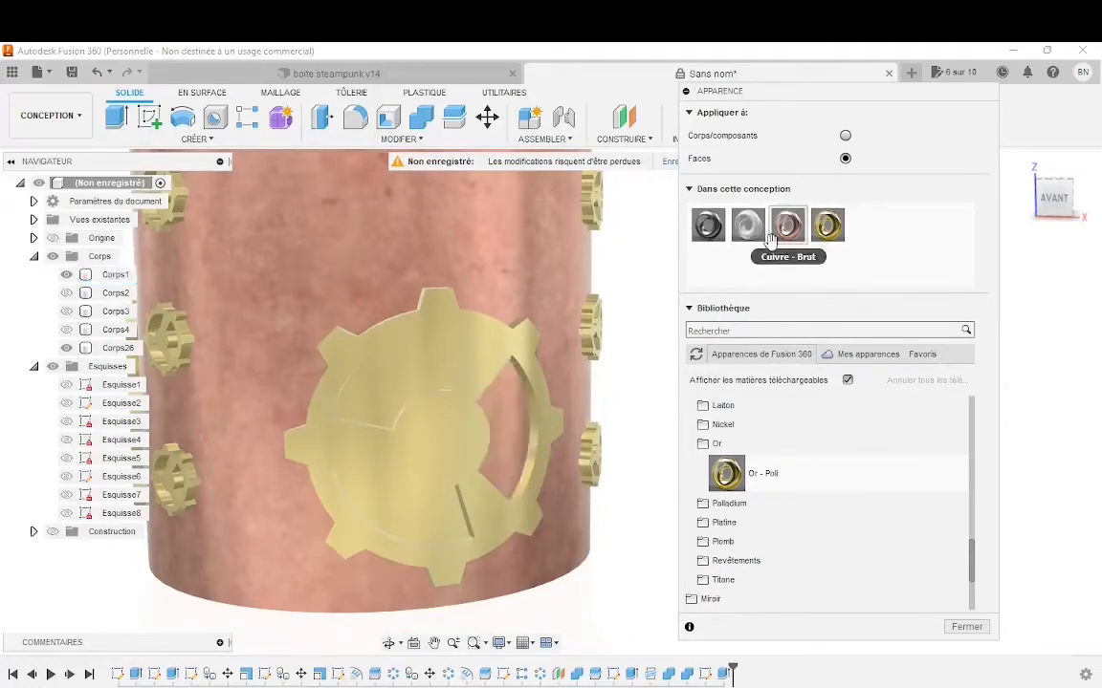
drag(542, 349, 418, 389)
drag(791, 228, 432, 486)
scroll(483, 396, down, 5)
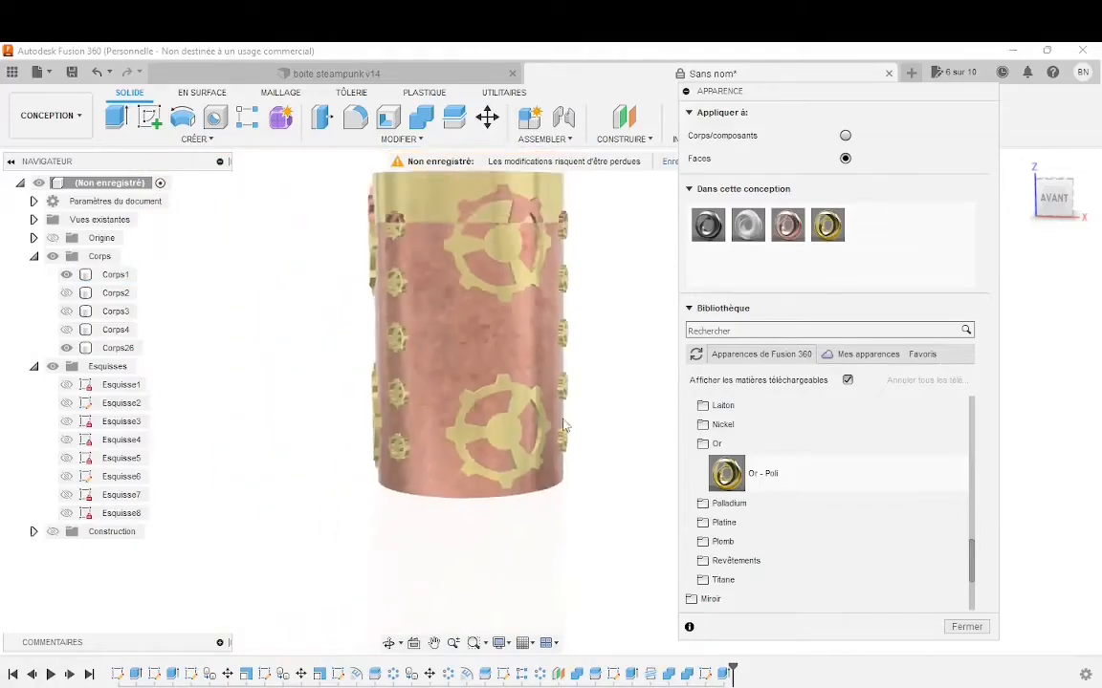
Try to apply Cuivre - Brut at once to the recessed faces of all the small gears in the right-side column below the seam.
shift+middle_drag(568, 411, 477, 409)
scroll(467, 402, up, 6)
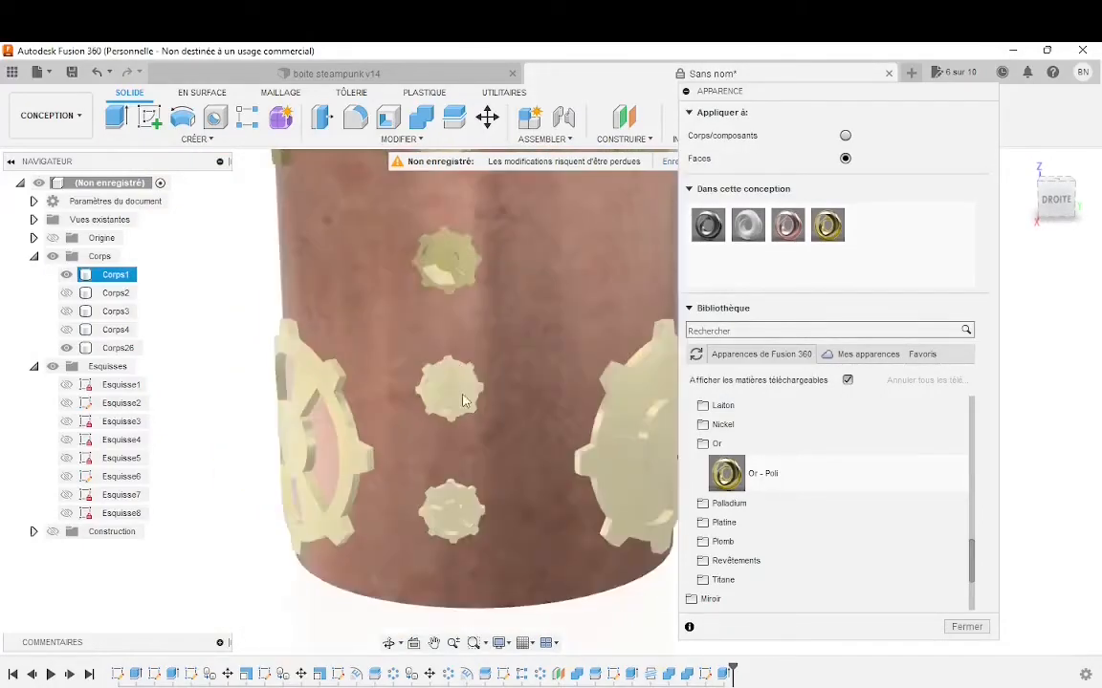
scroll(493, 401, up, 2)
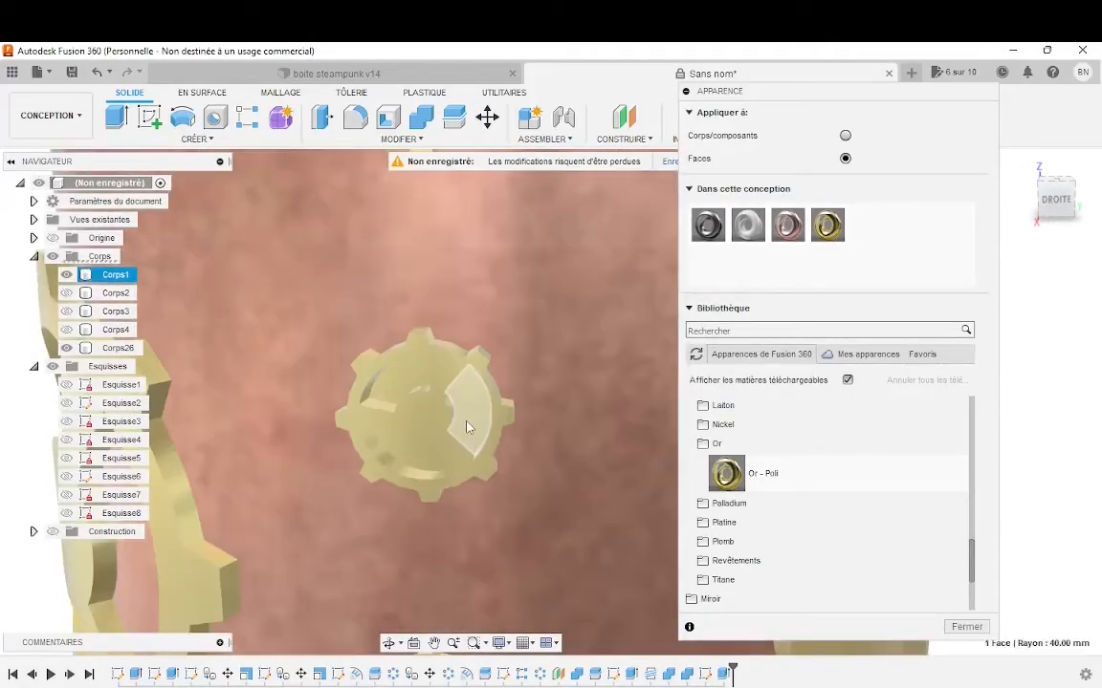
click(402, 380)
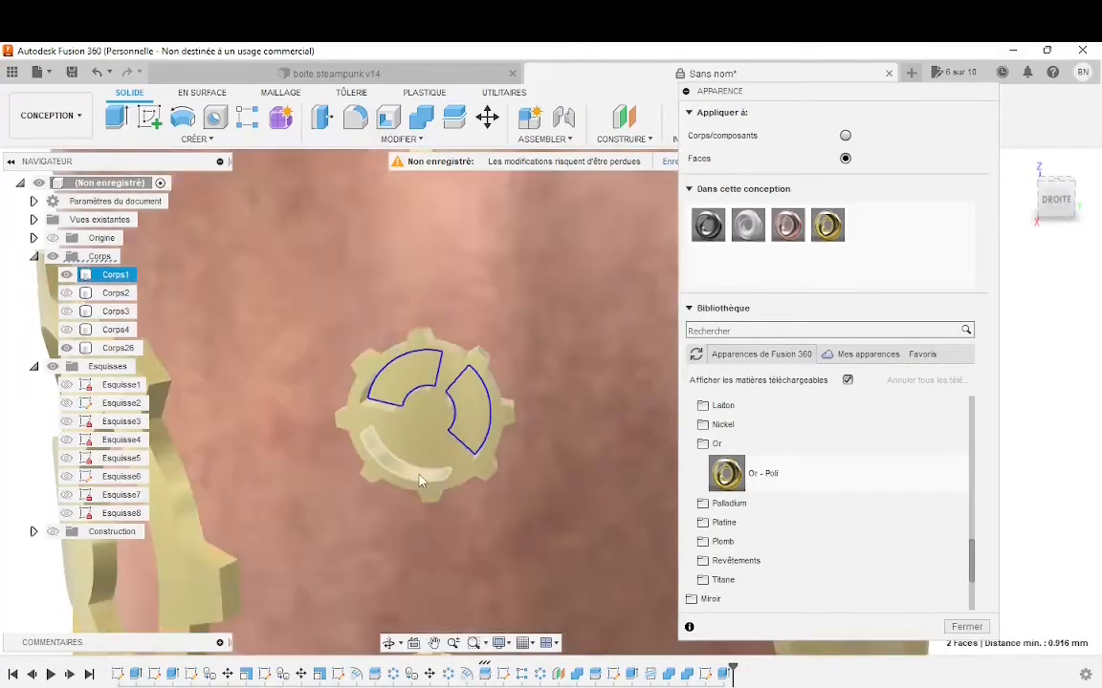
click(419, 468)
scroll(392, 473, down, 4)
shift+middle_drag(388, 475, 413, 560)
scroll(336, 586, up, 4)
click(423, 617)
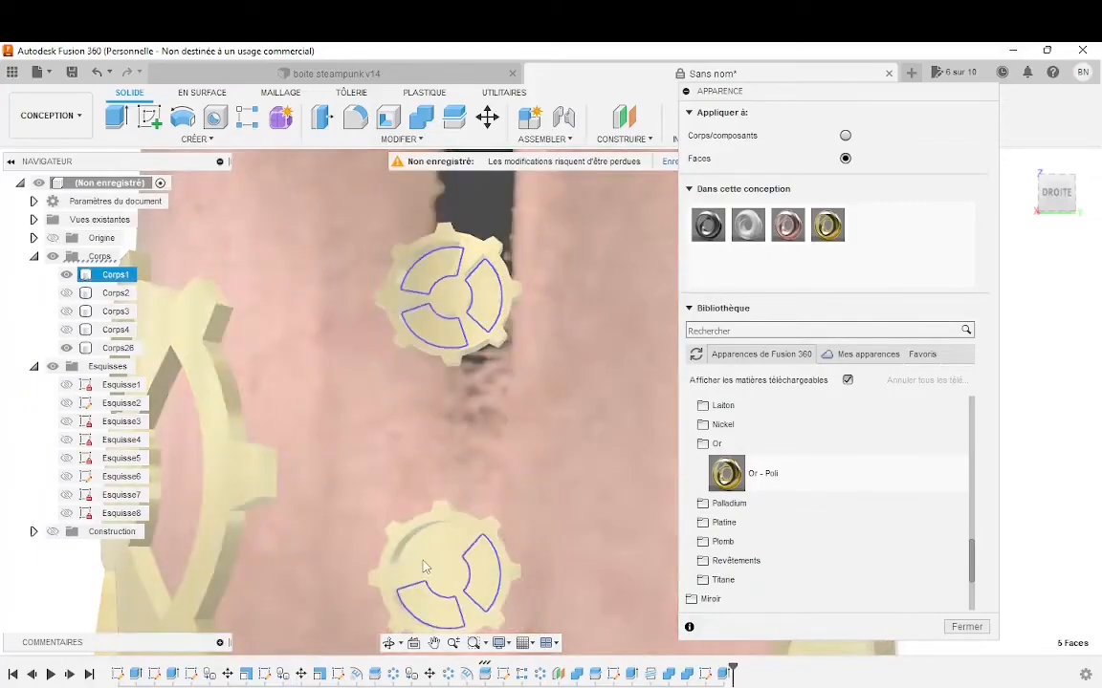
click(428, 548)
scroll(492, 527, down, 6)
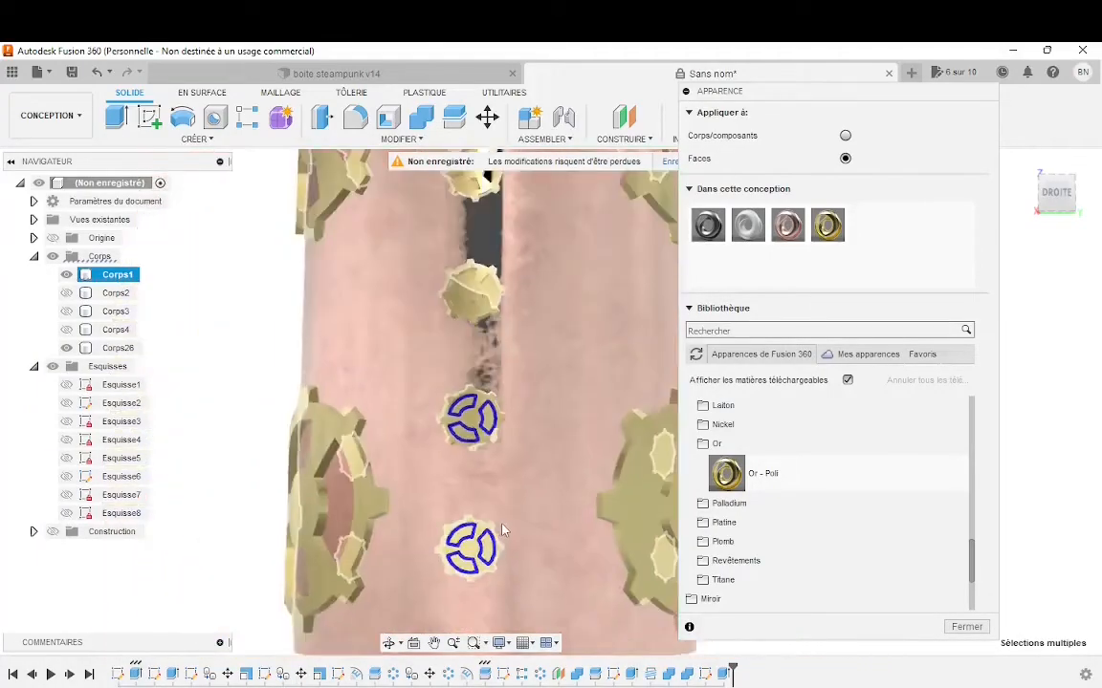
scroll(453, 264, up, 5)
click(555, 512)
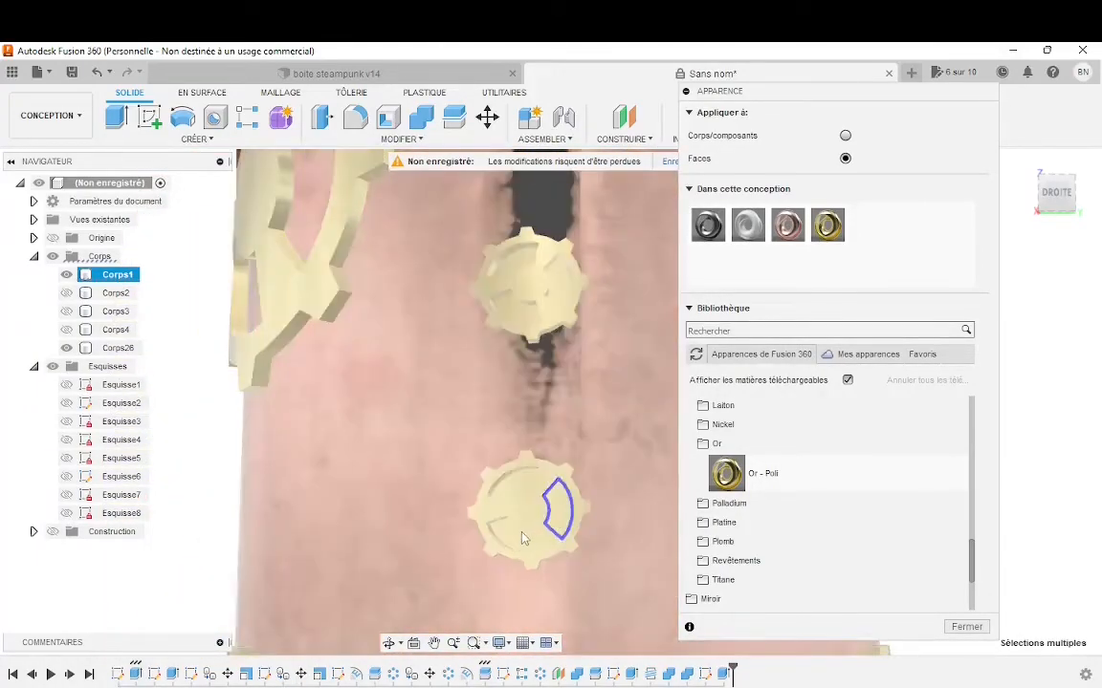
click(517, 493)
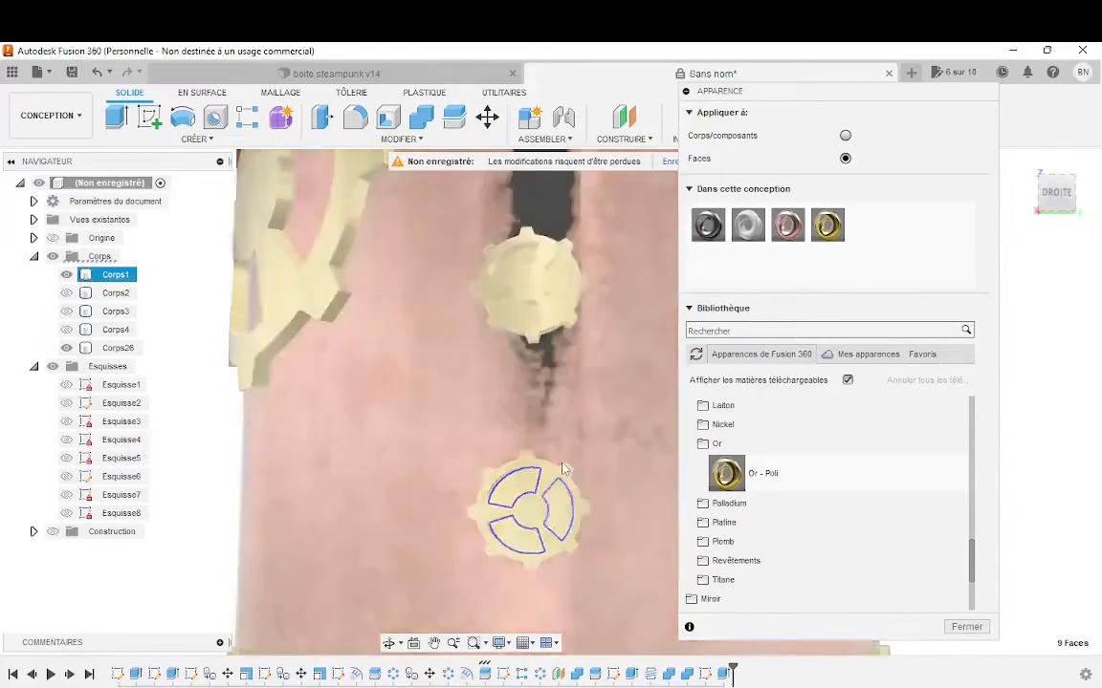
ctrl+click(527, 321)
ctrl+click(515, 263)
scroll(522, 263, down, 2)
scroll(528, 254, up, 2)
scroll(553, 335, down, 4)
scroll(553, 337, down, 2)
scroll(557, 273, up, 5)
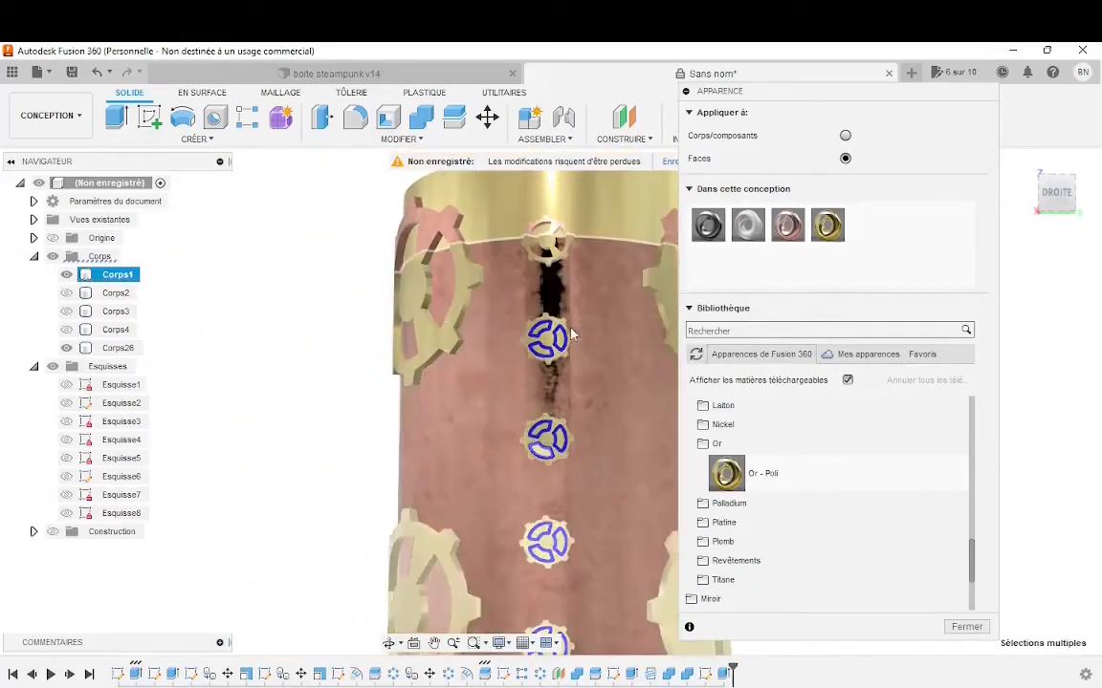
drag(789, 224, 550, 350)
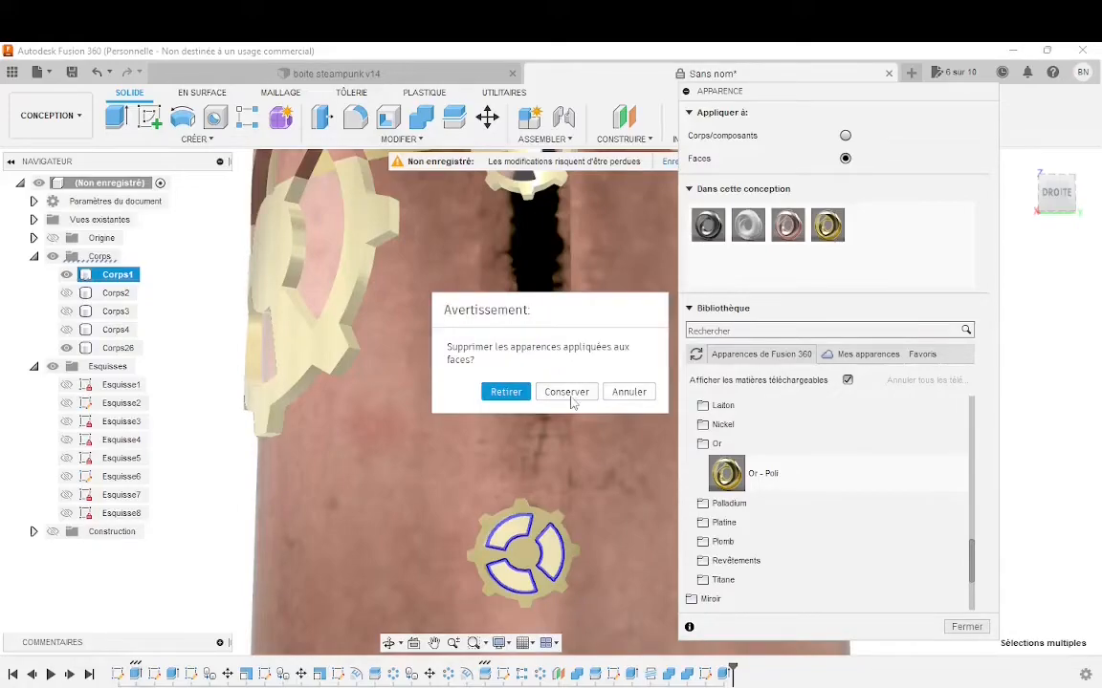
click(643, 400)
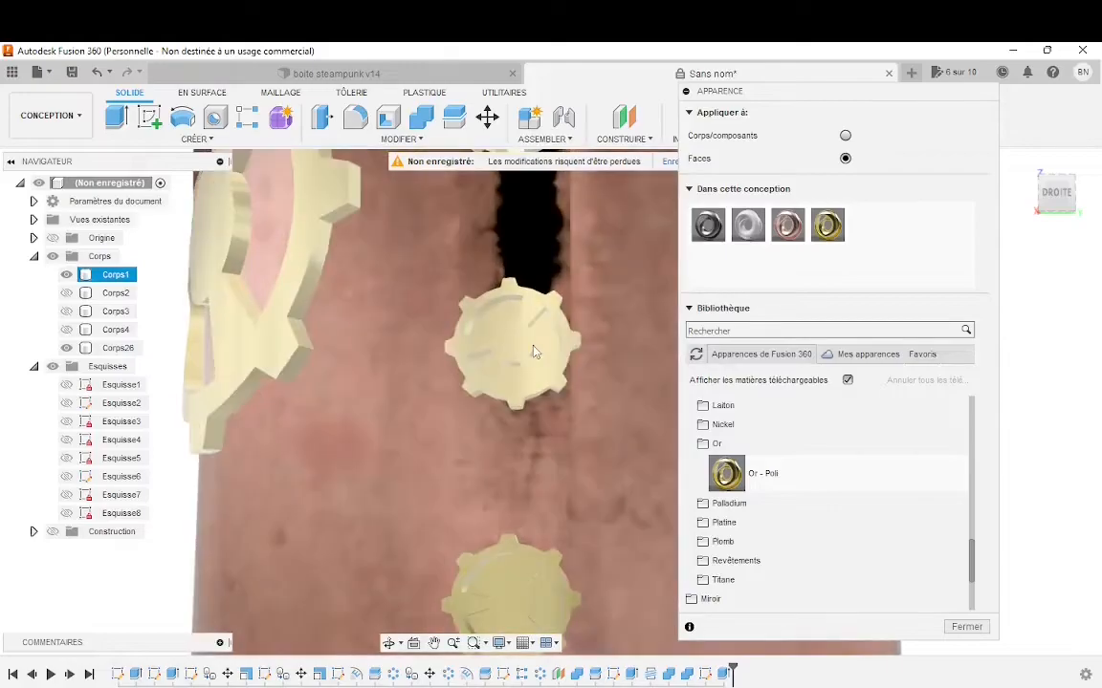
Apply Cuivre - Brut to one recessed face of the small gear just below the seam gear on the right side.
drag(790, 223, 548, 344)
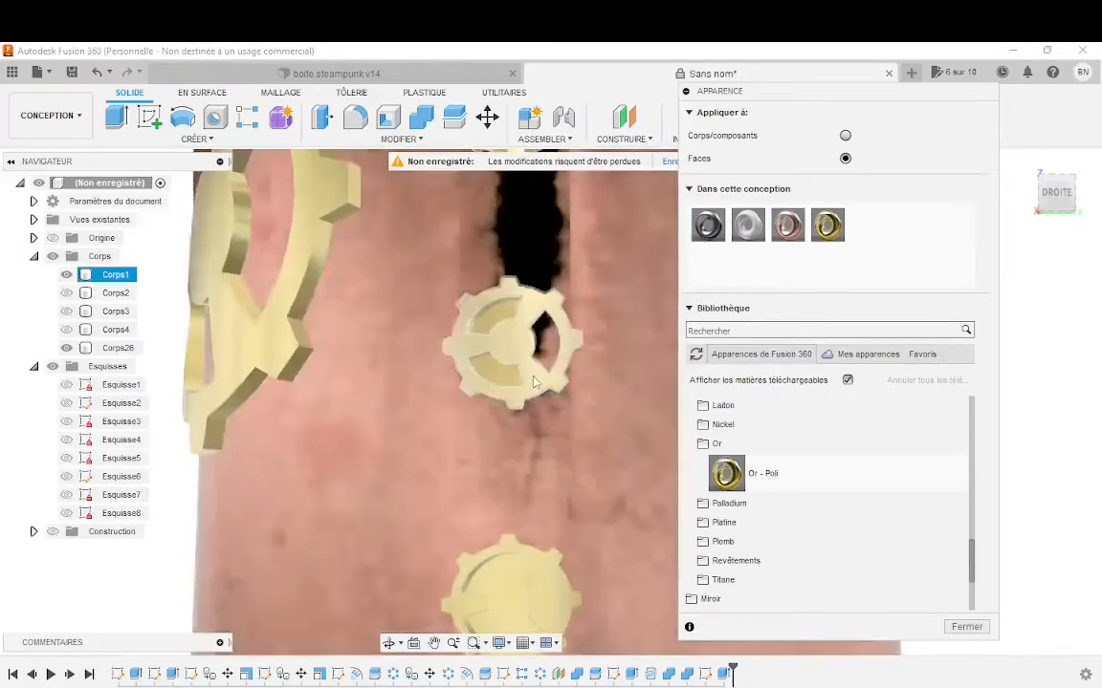
Try to apply Cuivre - Brut to that small gear's other two recessed faces together, removing existing face appearances, and undo it.
click(504, 379)
ctrl+click(503, 310)
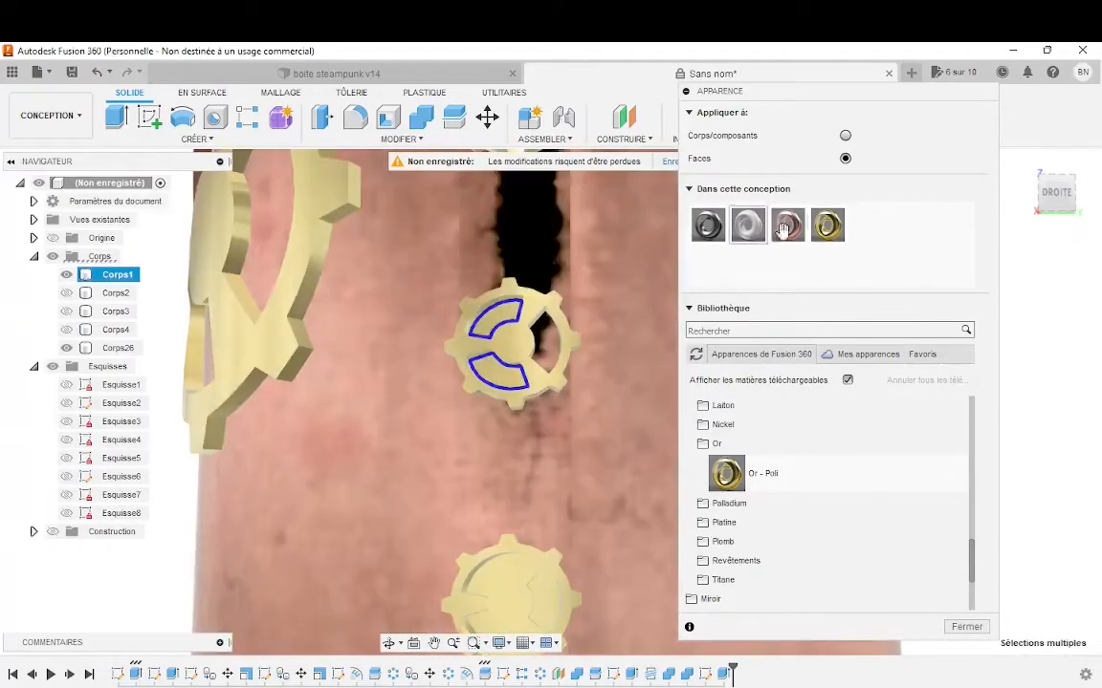
drag(770, 240, 498, 372)
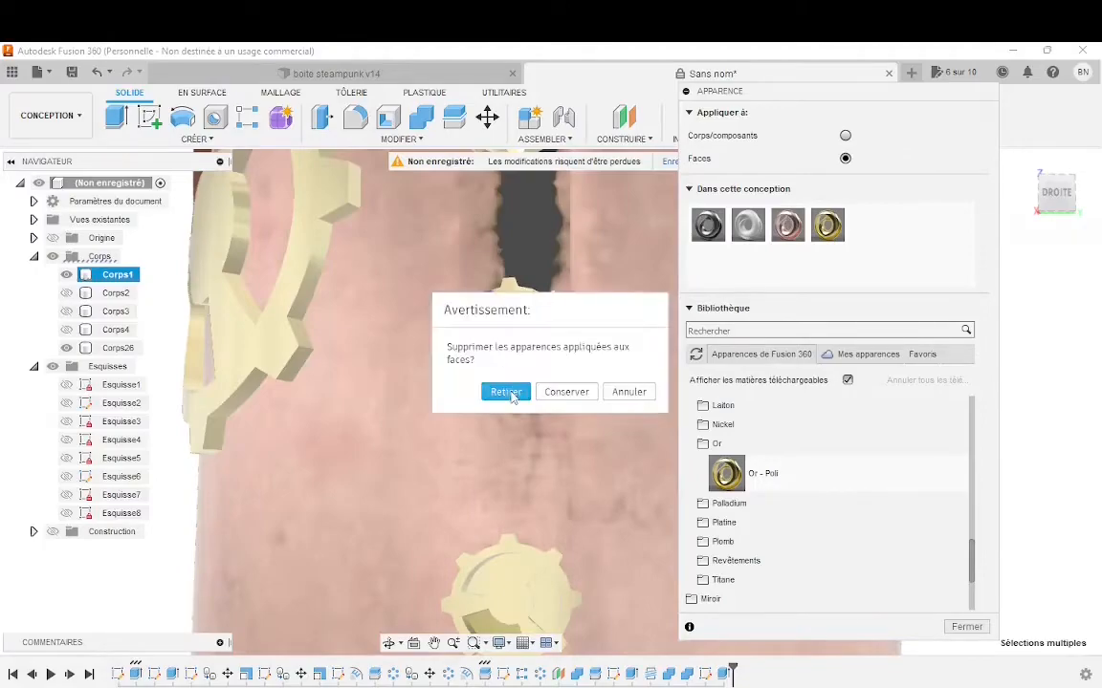
click(513, 395)
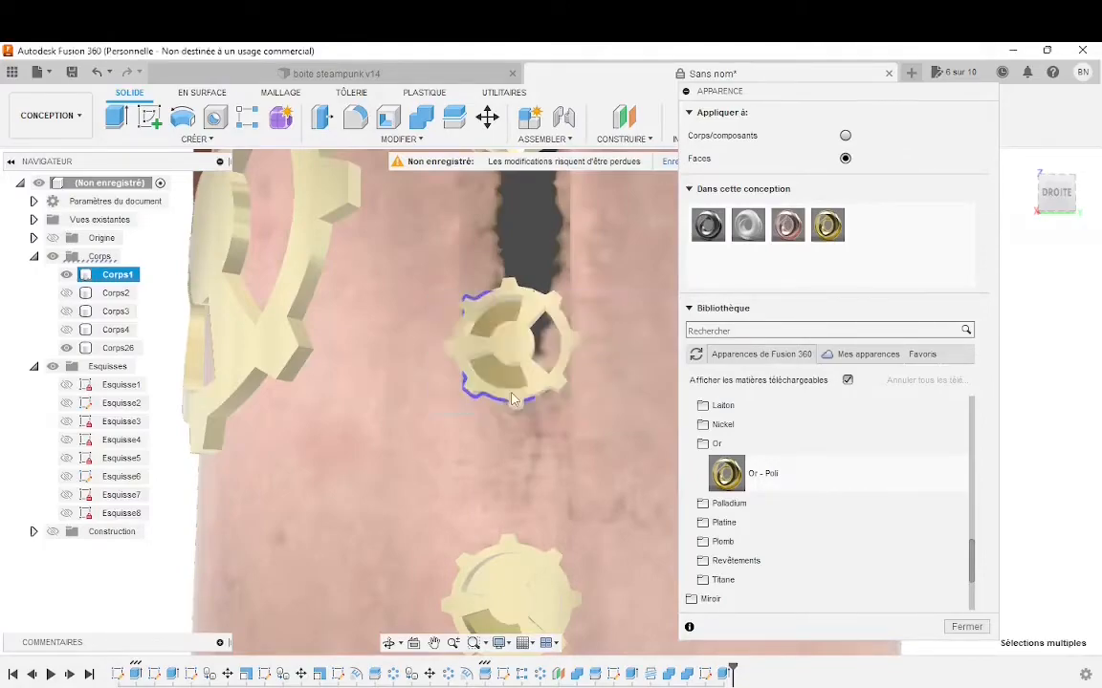
key(ctrl+z)
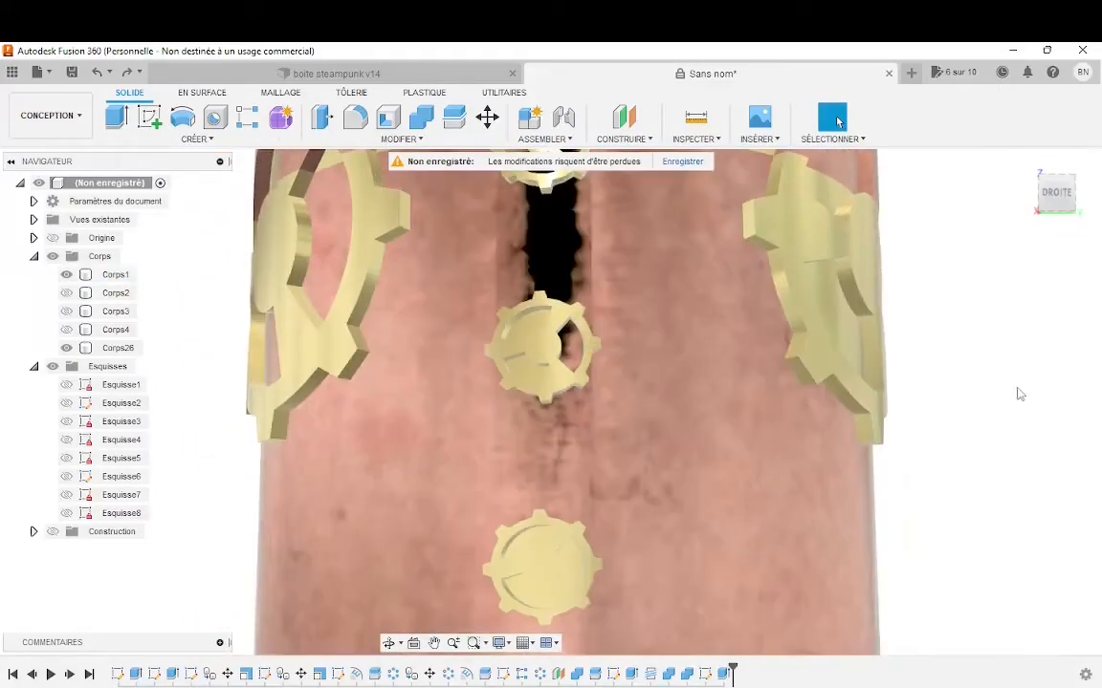
Reopen the Appearance command, target faces and apply Cuivre - Brut to the small gear's two remaining recessed faces individually.
right_click(967, 340)
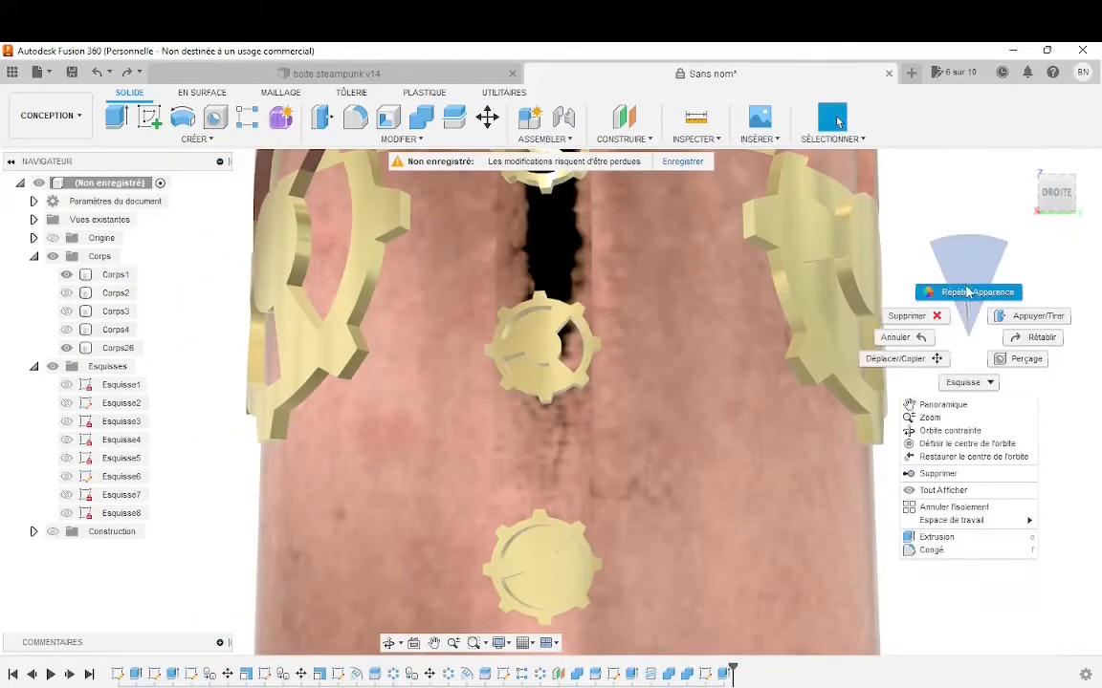
click(967, 291)
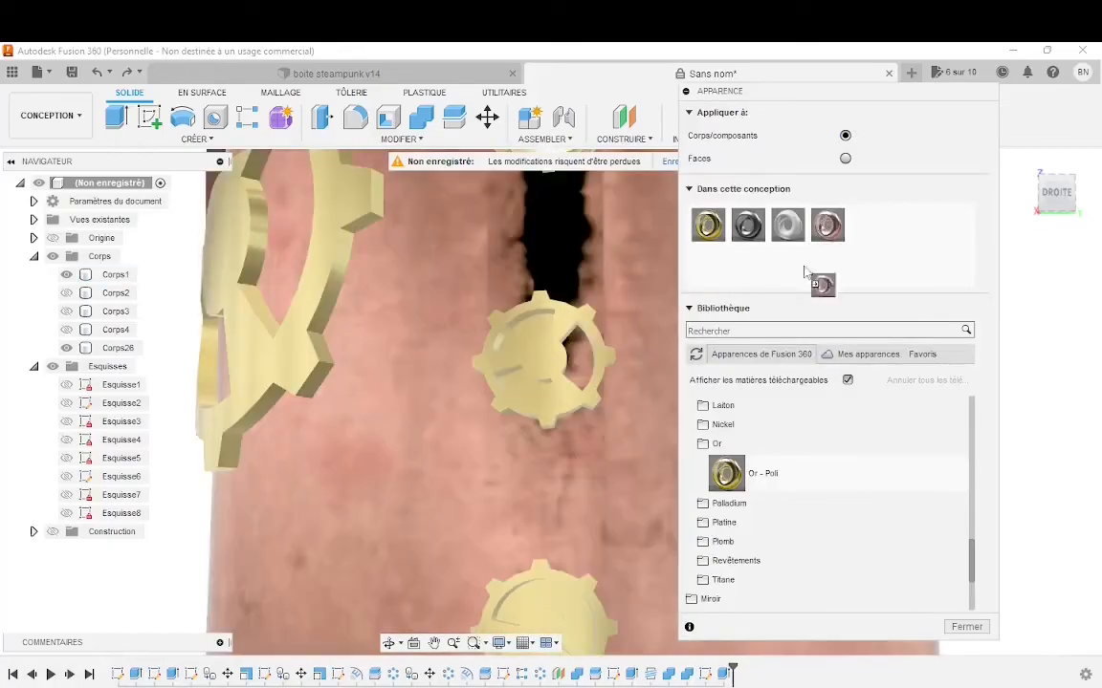
drag(818, 251, 519, 391)
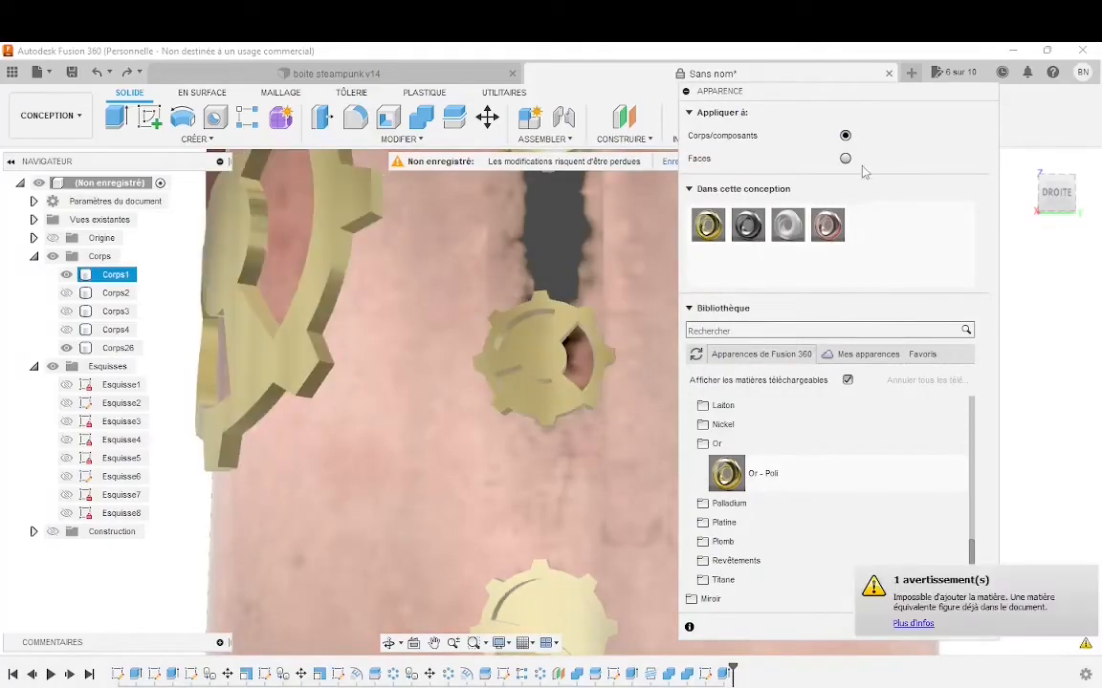
drag(834, 225, 539, 330)
drag(828, 228, 533, 399)
Examine the copper and gold finish all around the closed box and end the appearance editing.
scroll(428, 417, down, 3)
scroll(413, 478, down, 5)
shift+middle_drag(411, 481, 464, 531)
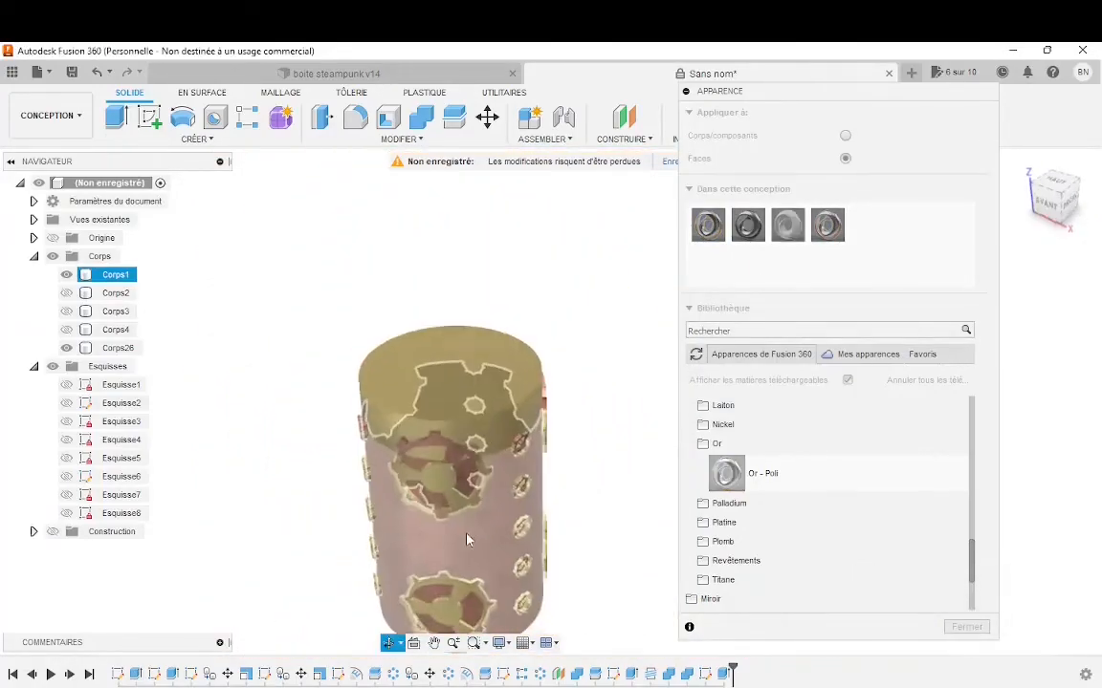
scroll(475, 537, down, 4)
click(388, 559)
shift+middle_drag(389, 559, 464, 551)
scroll(464, 626, up, 3)
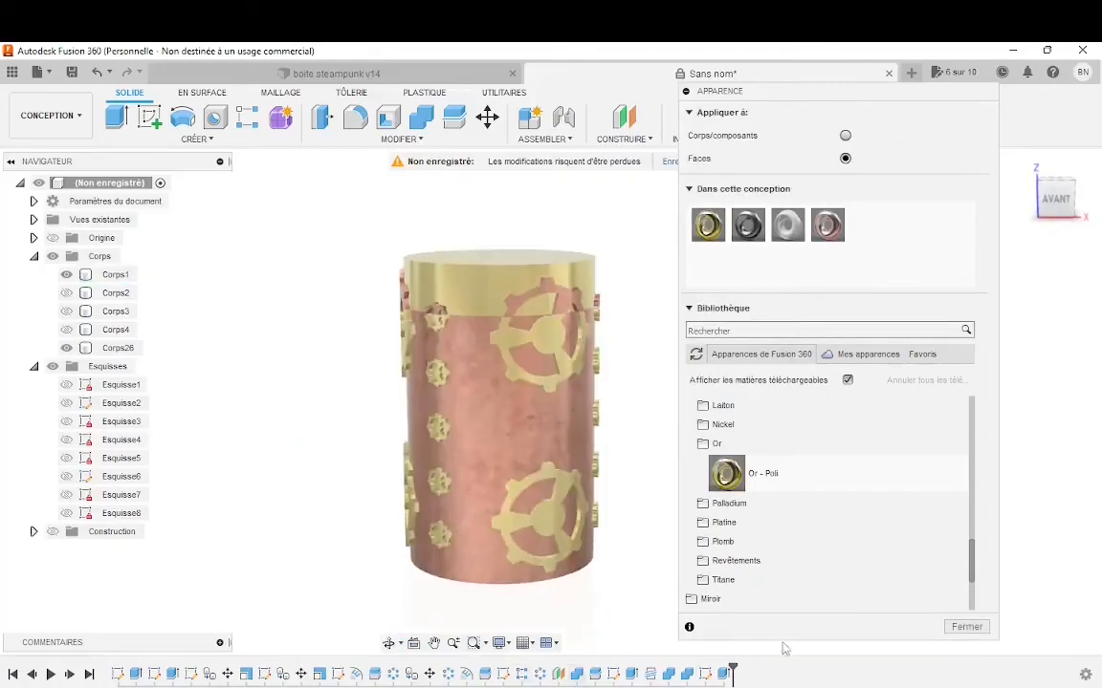
click(965, 626)
shift+middle_drag(591, 535, 738, 440)
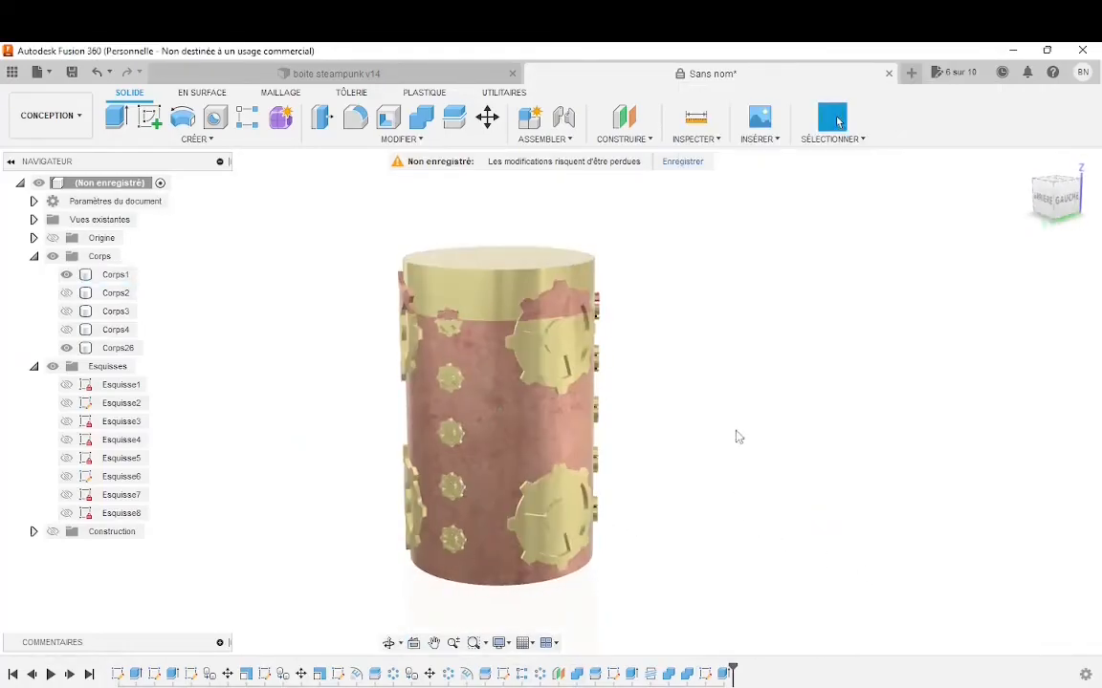
shift+middle_drag(717, 366, 599, 555)
scroll(610, 551, down, 2)
scroll(517, 494, up, 4)
scroll(456, 440, down, 4)
Move the lid body straight up off the base and inspect the exposed threads from all sides.
click(489, 118)
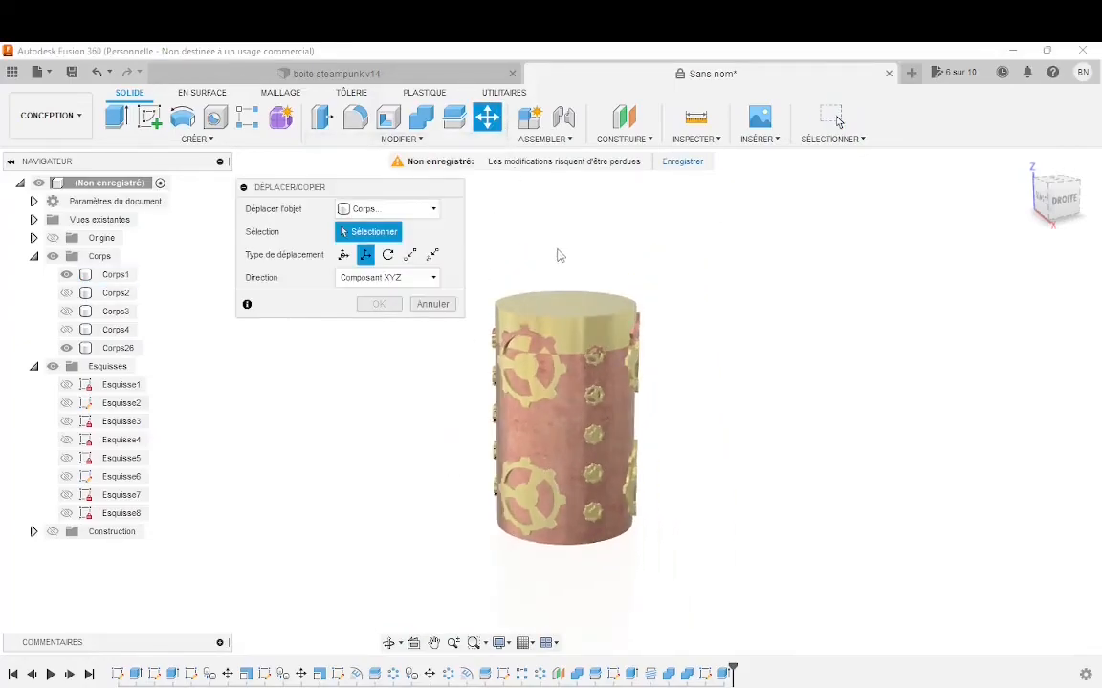
click(563, 291)
drag(565, 296, 574, 210)
click(386, 395)
shift+middle_drag(497, 401, 863, 391)
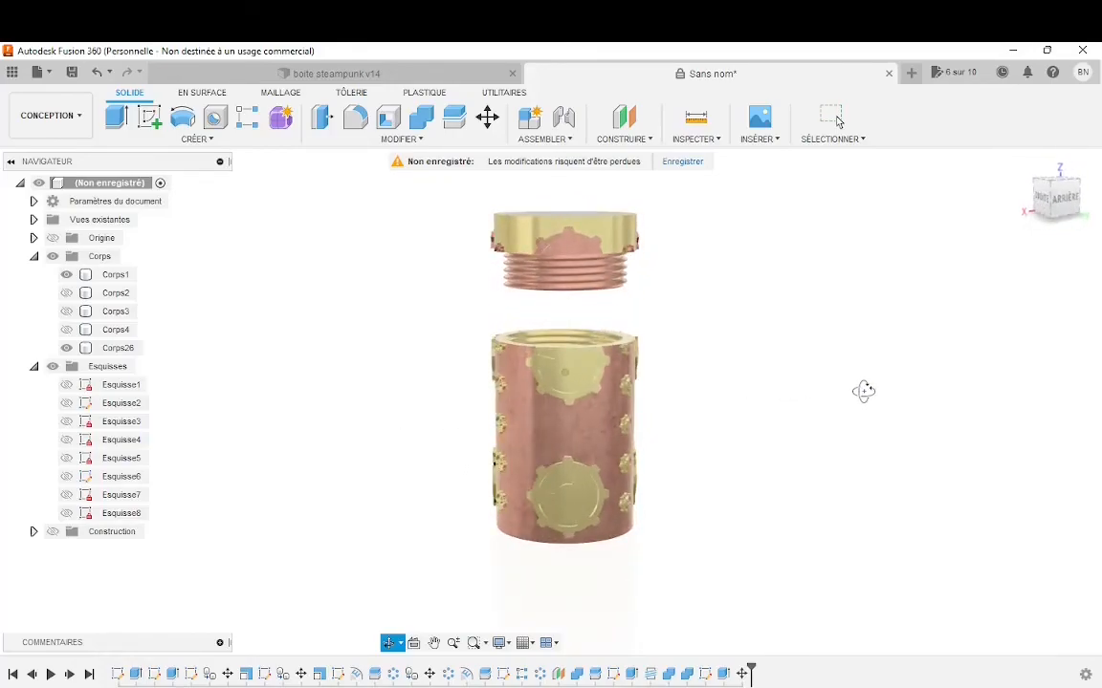
shift+middle_drag(955, 406, 730, 412)
shift+middle_drag(628, 432, 604, 440)
scroll(486, 542, up, 3)
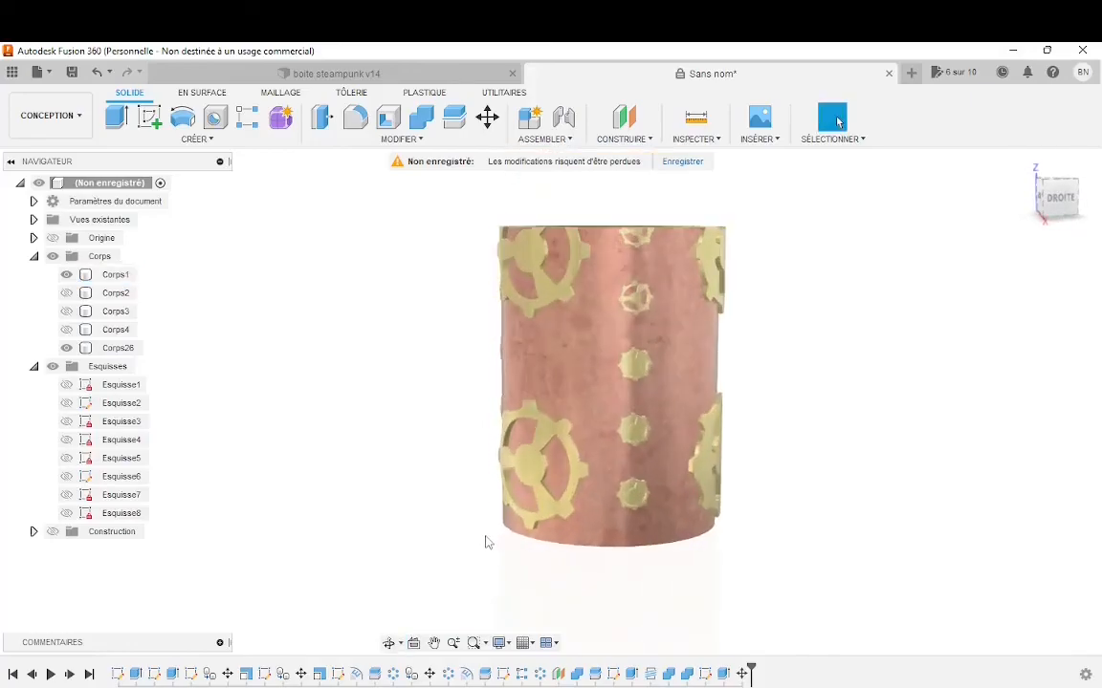
scroll(755, 354, down, 5)
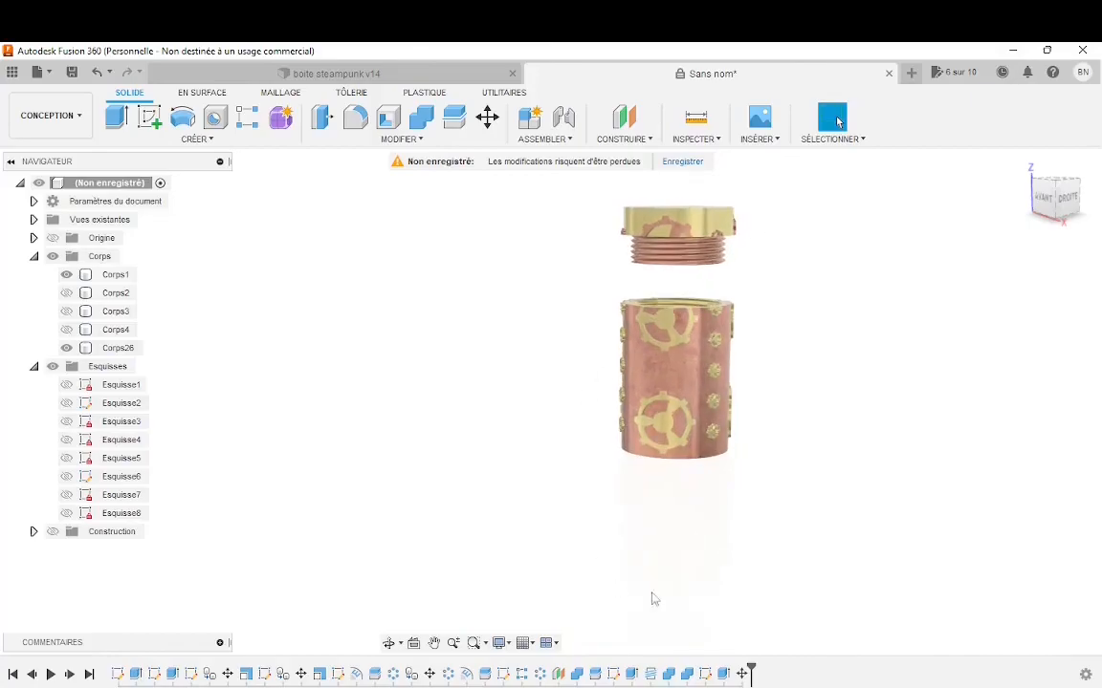
Delete the lid's move operation from the design history to put the lid back on the base.
right_click(741, 674)
click(782, 555)
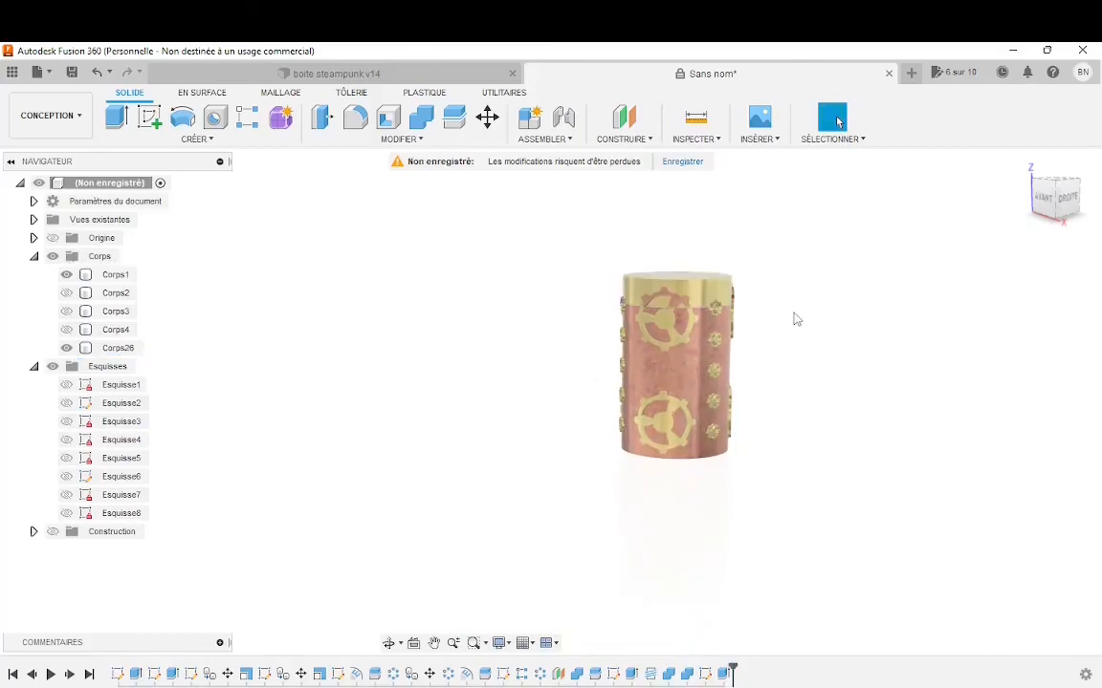
scroll(795, 321, up, 3)
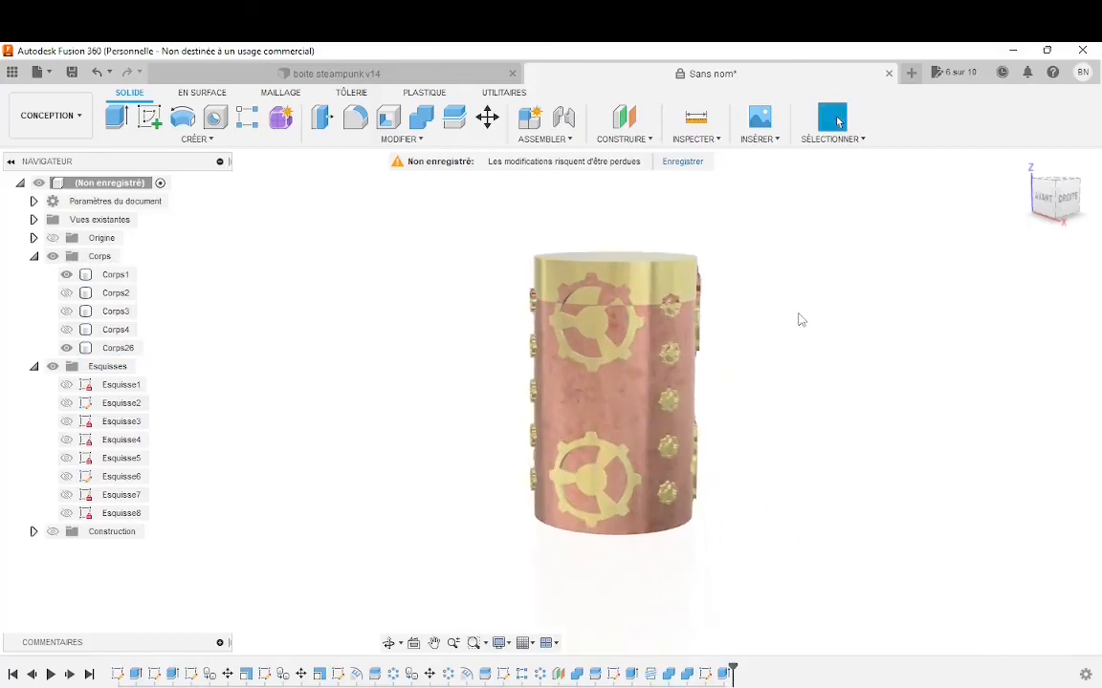